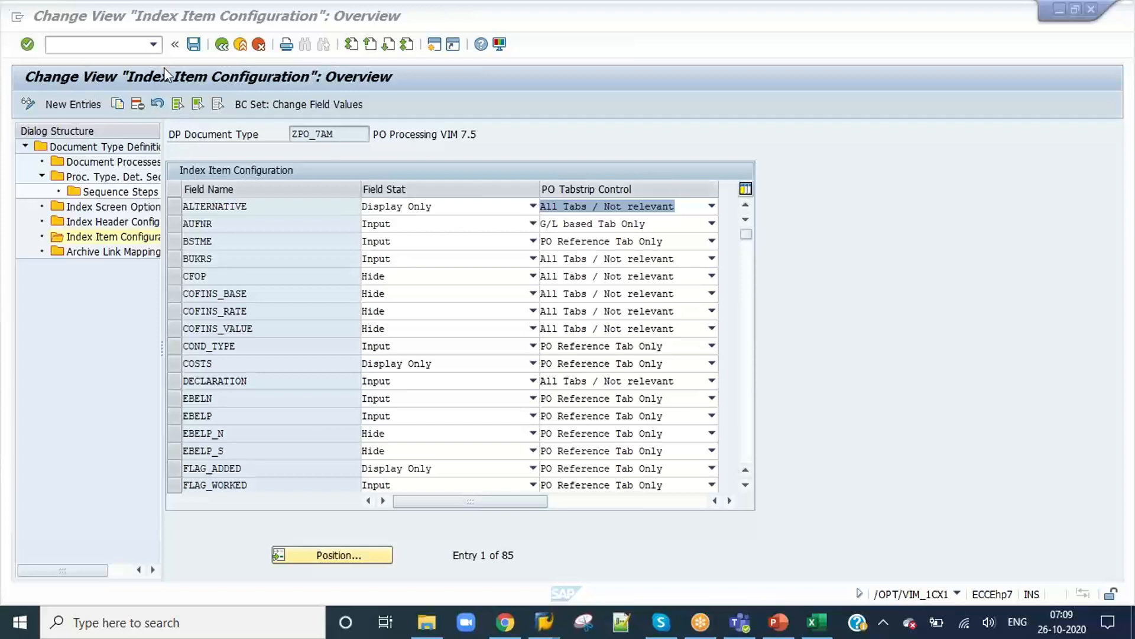
# Step: Open VIM Analytics (/OPT/VIM_VA2) in a new session and run the report without selection criteria
pyautogui.click(78, 41)
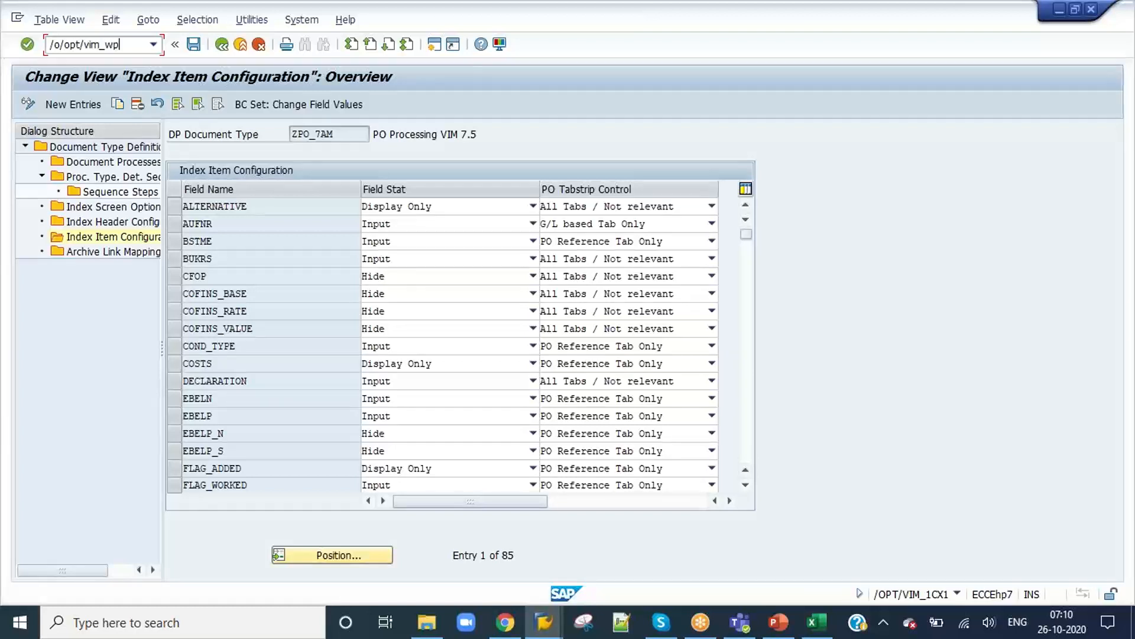
pyautogui.press('Return')
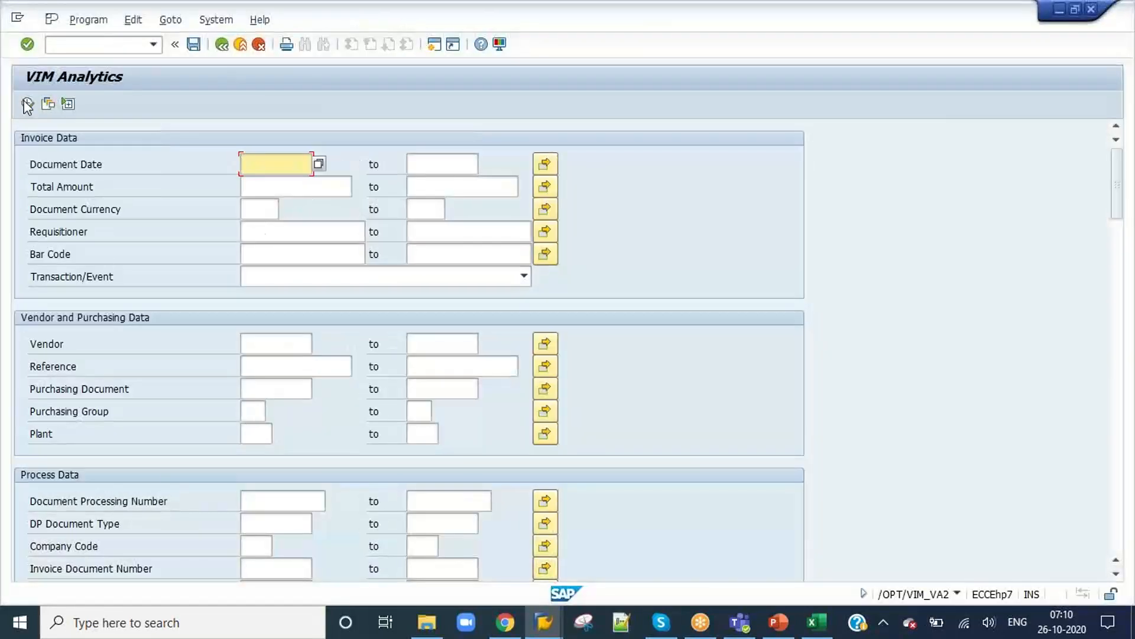
pyautogui.press('F8')
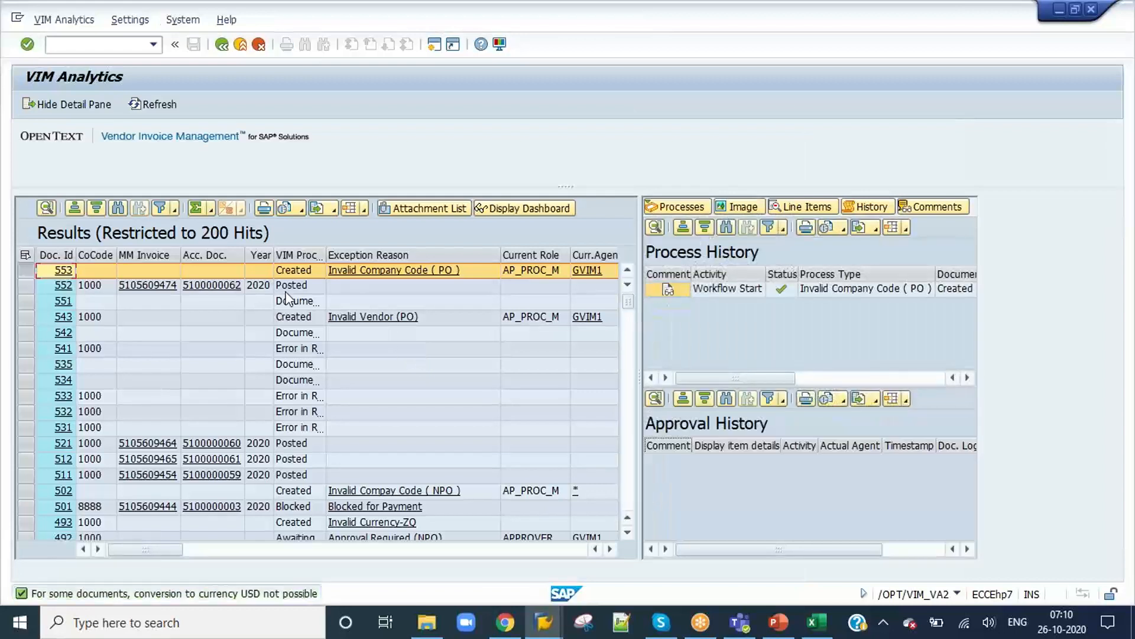
# Step: Select posted document 552 and examine its document type, reference, vendor, amounts and process history
pyautogui.click(290, 286)
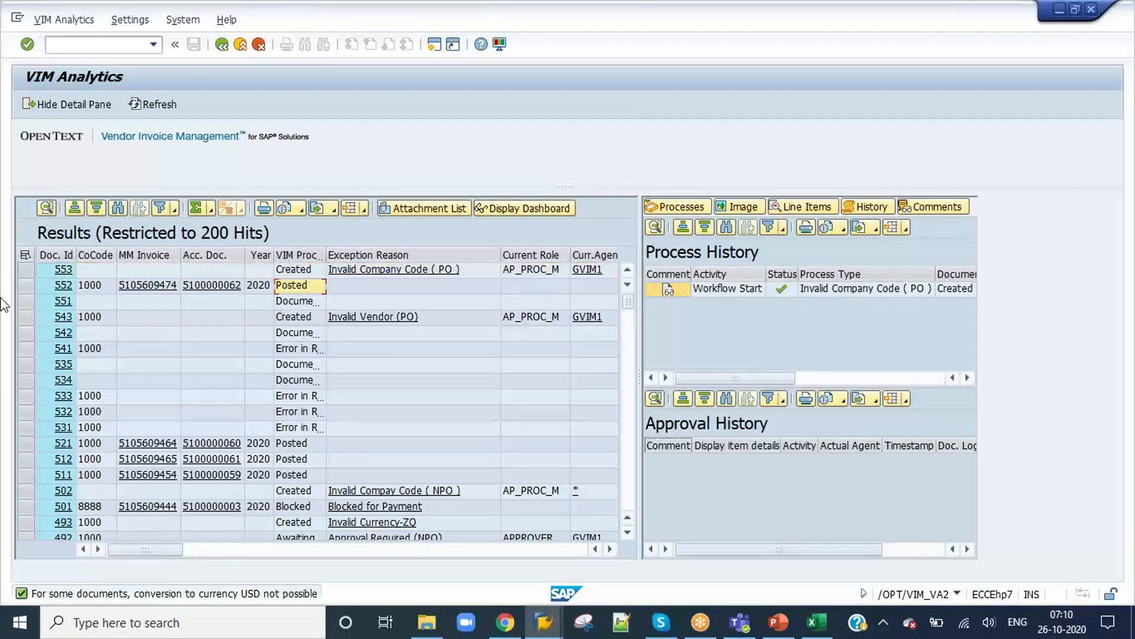
pyautogui.click(26, 289)
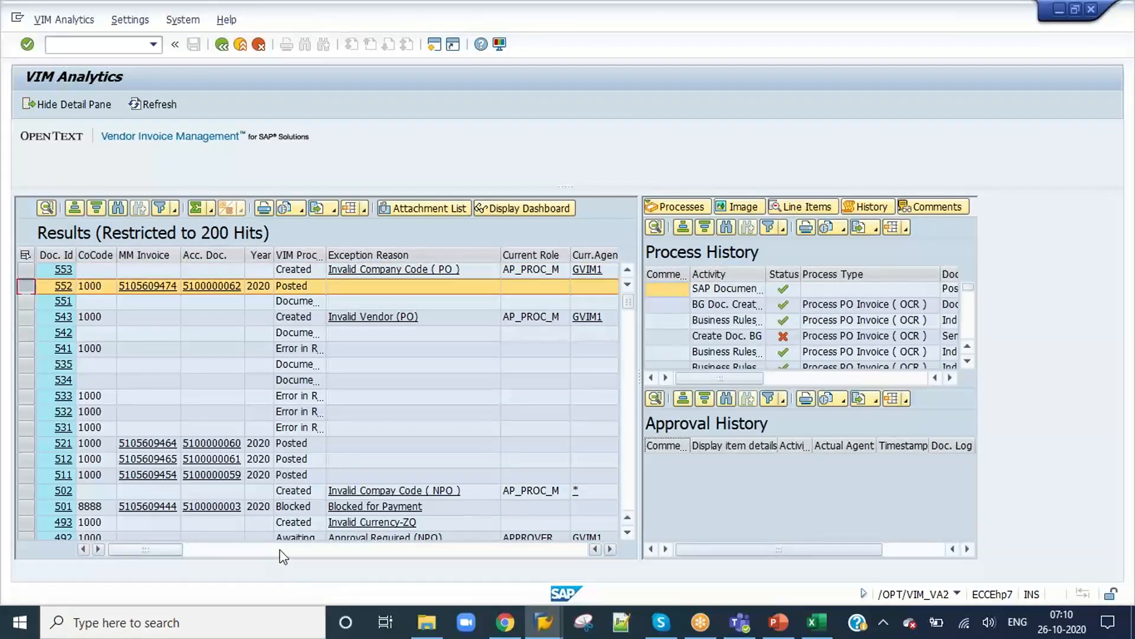
pyautogui.click(612, 549)
pyautogui.click(612, 548)
pyautogui.click(612, 548)
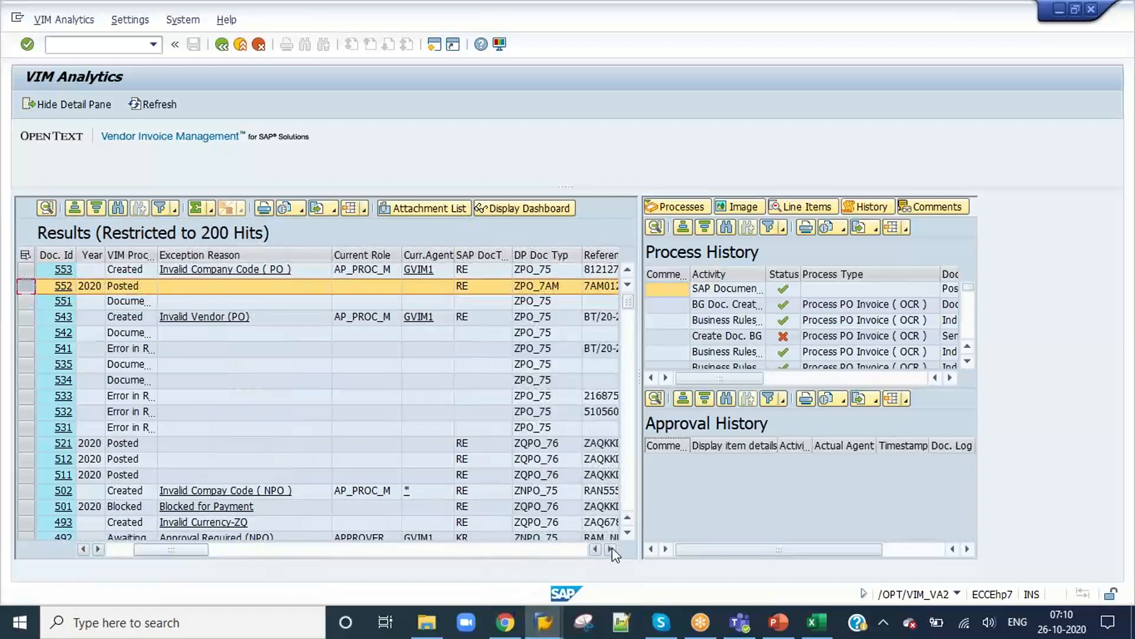
pyautogui.click(612, 549)
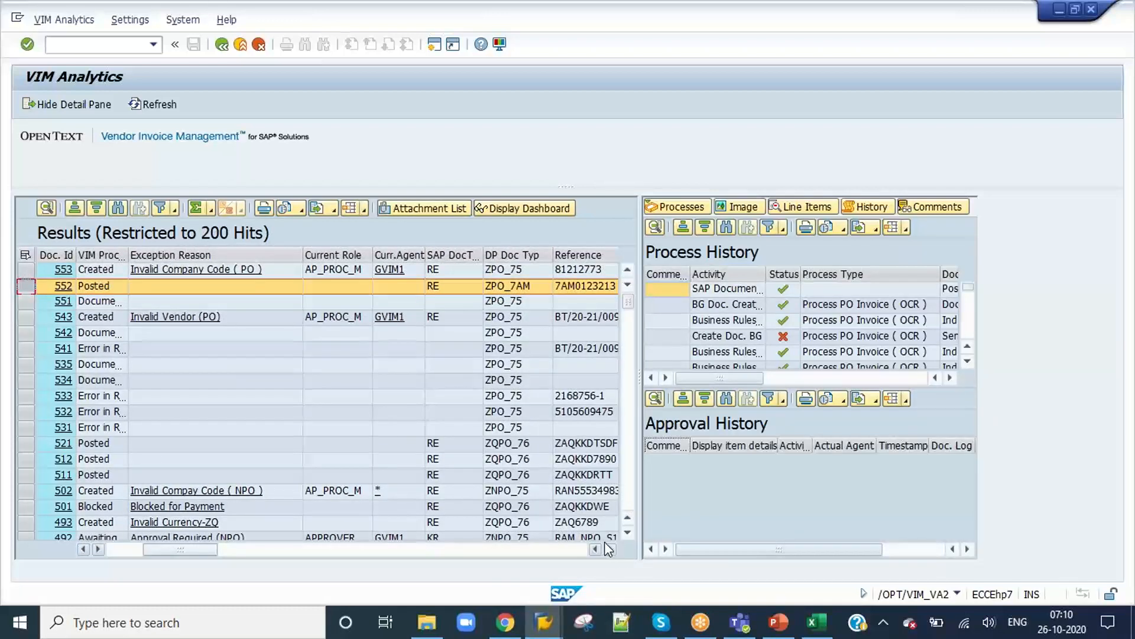
pyautogui.click(612, 550)
pyautogui.click(612, 550)
pyautogui.click(612, 549)
pyautogui.click(612, 549)
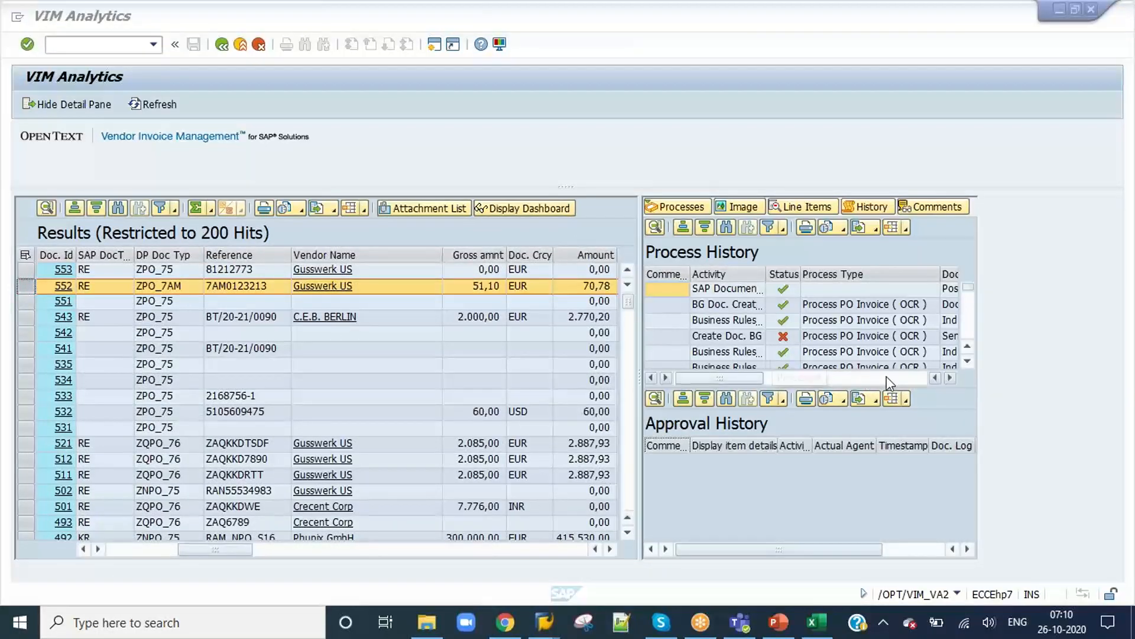
pyautogui.click(868, 379)
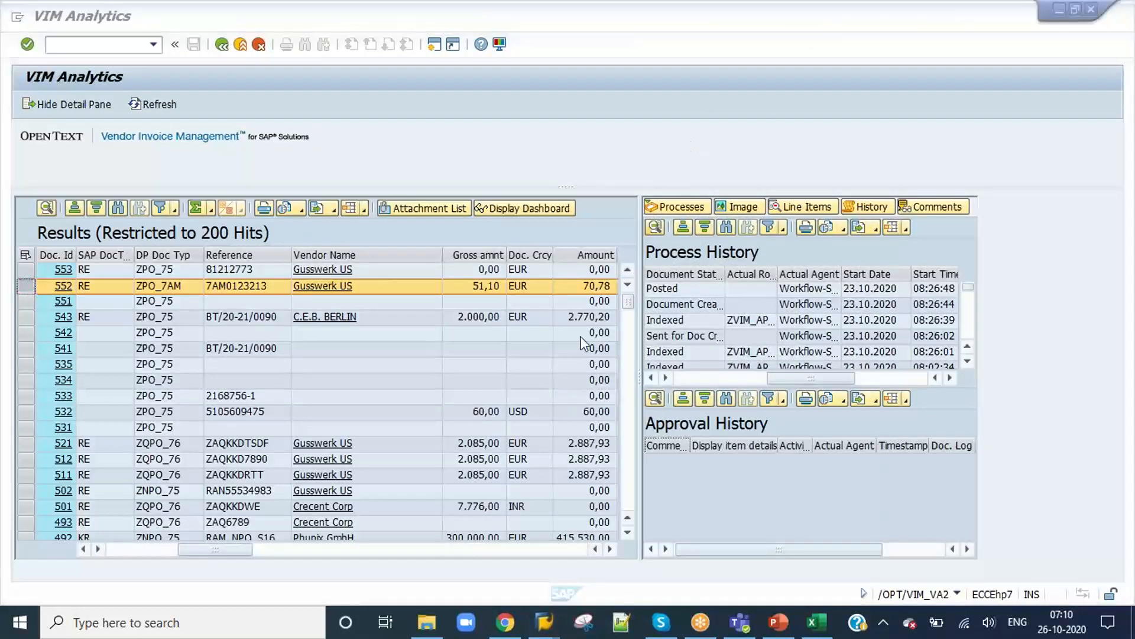
# Step: Return to the first columns of the results list and select the document ID of document 552
pyautogui.click(150, 552)
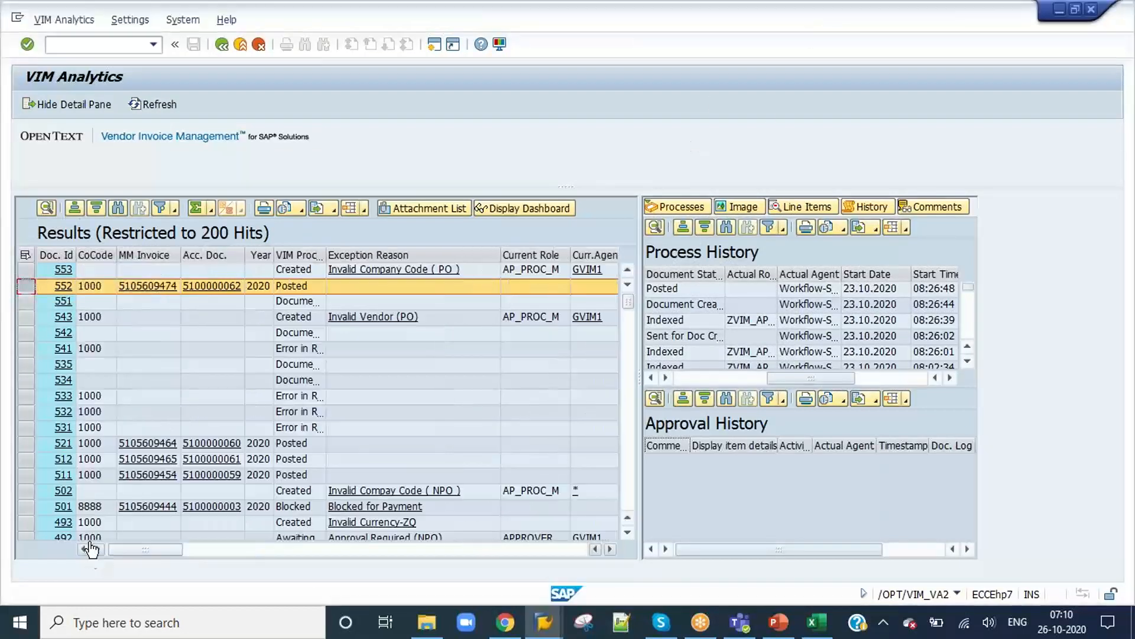
pyautogui.click(312, 291)
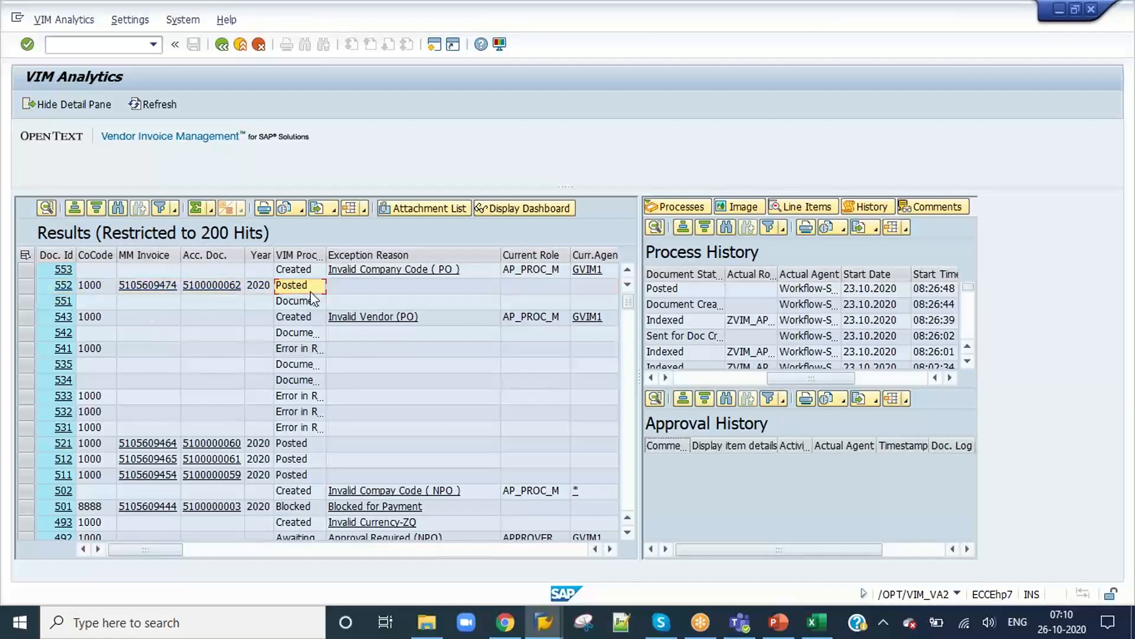
pyautogui.press('Left')
pyautogui.press('Left')
pyautogui.press('Left')
pyautogui.press('Left')
pyautogui.press('Left')
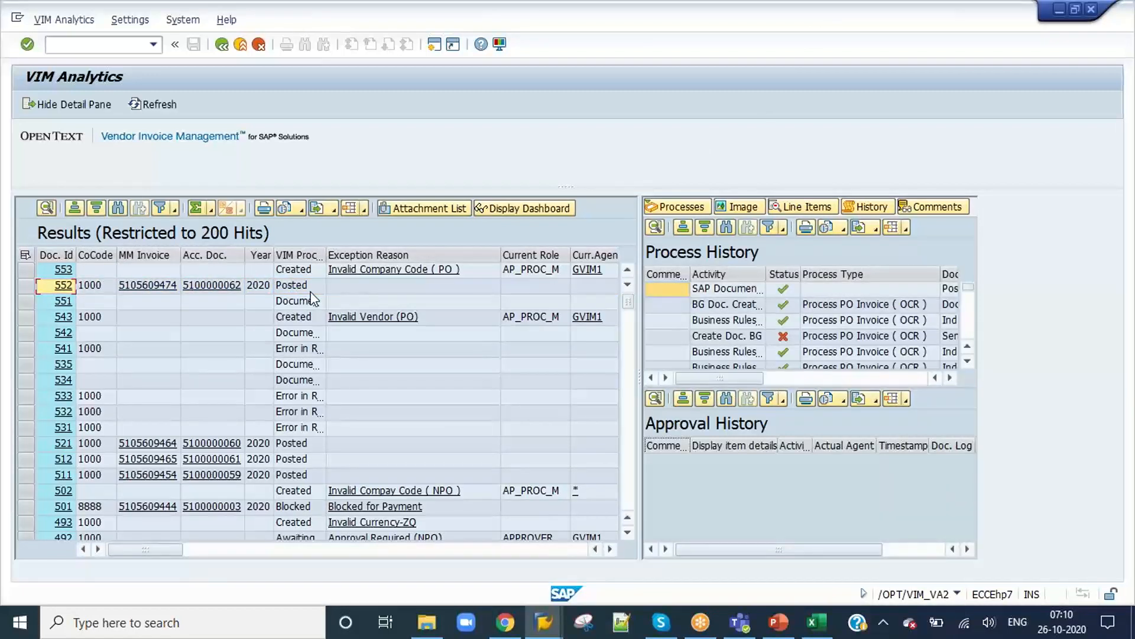
# Step: Open the baseline OCR document test workbench with transaction /n/opt/vim_7ax2
pyautogui.click(107, 44)
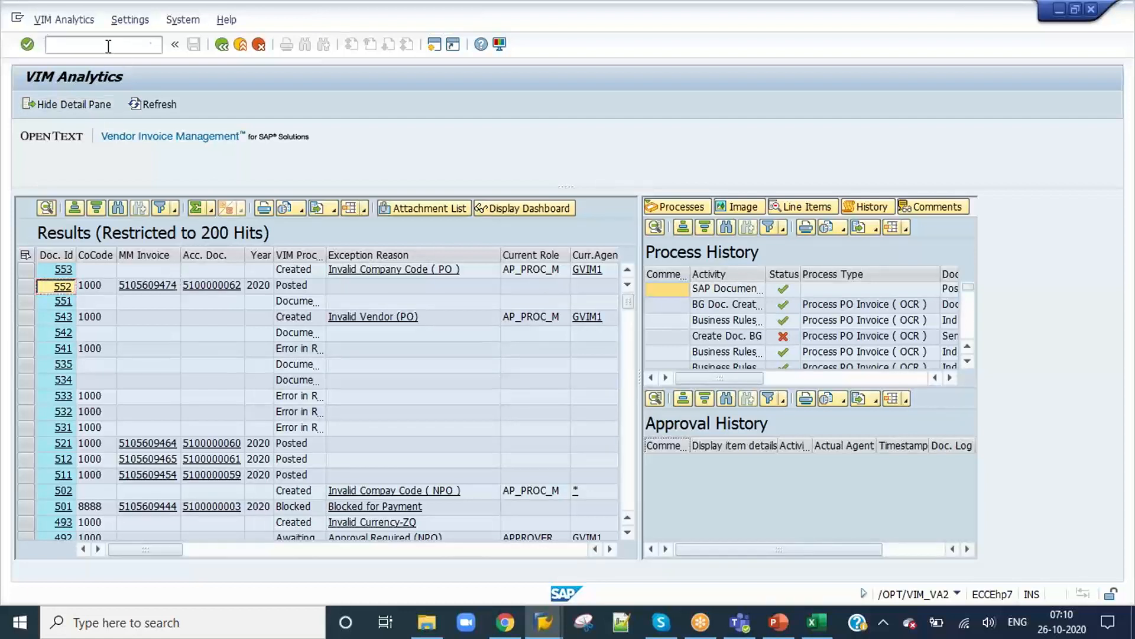
pyautogui.write('/n/opt/vim_7ax2')
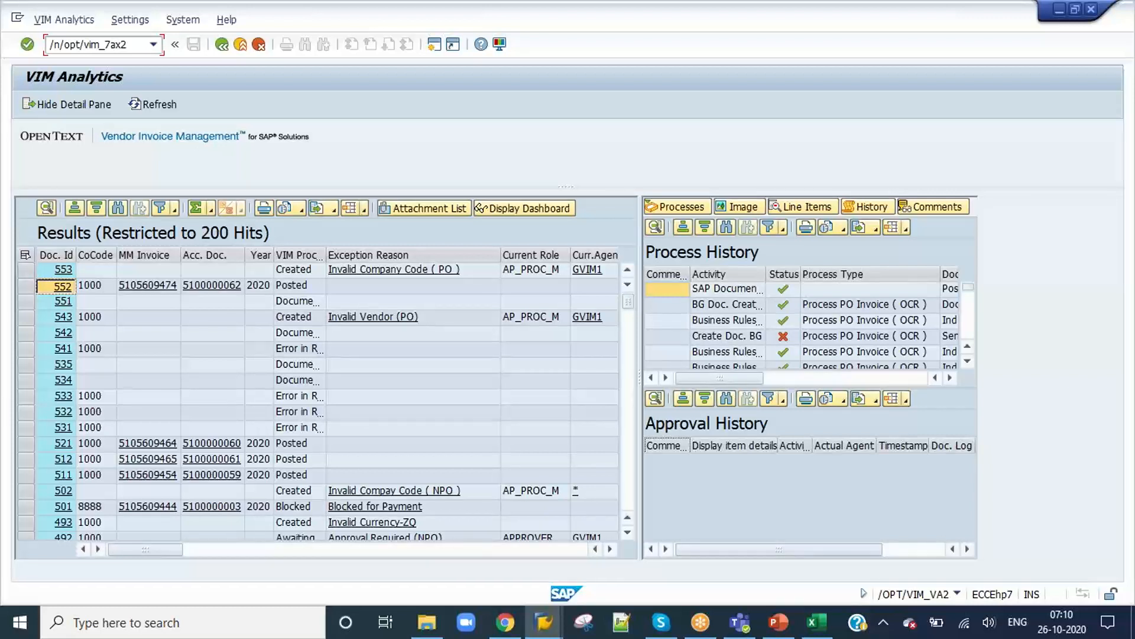
pyautogui.press('Return')
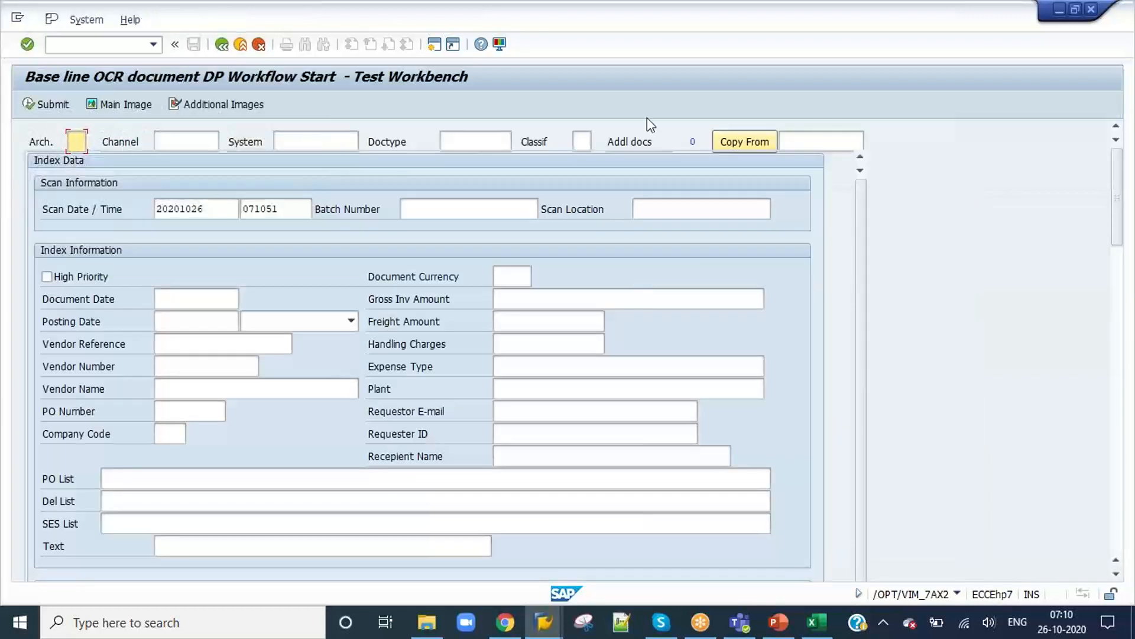
# Step: Enter 552 as the document to copy from, choose archive v6 and copy its invoice data into the test form
pyautogui.click(829, 142)
pyautogui.write('552')
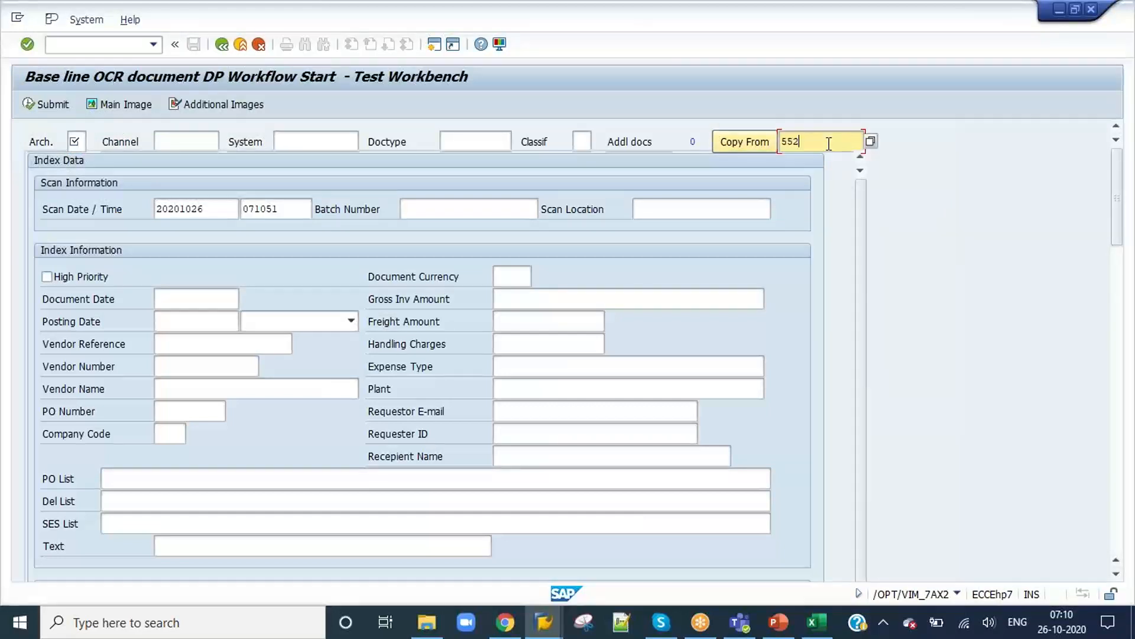
pyautogui.click(72, 142)
pyautogui.write('v')
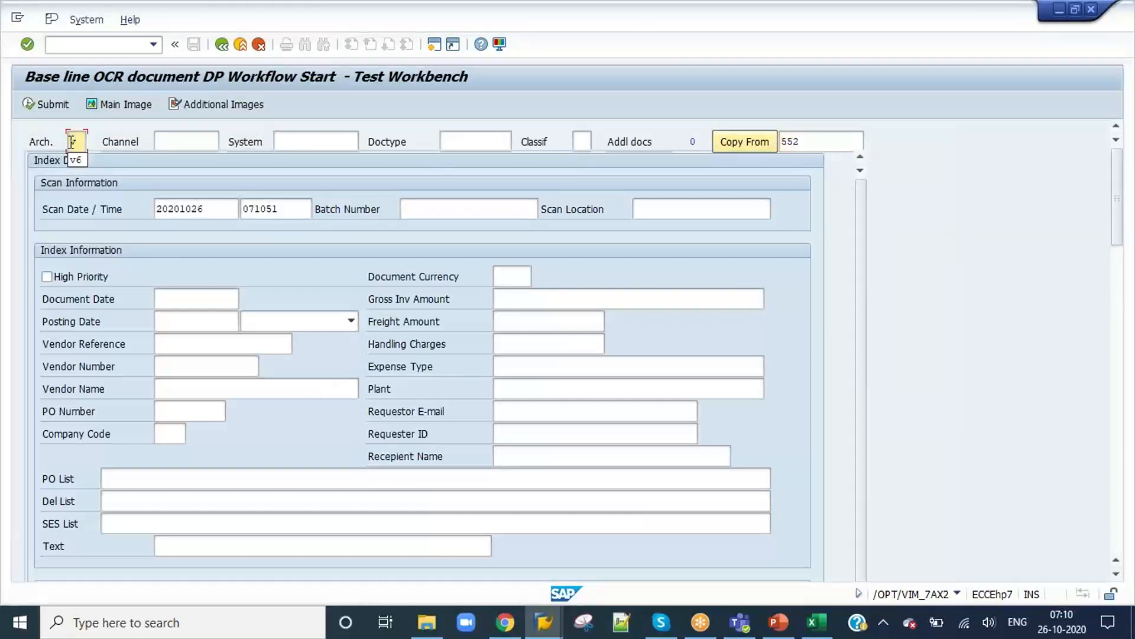
pyautogui.click(74, 160)
pyautogui.click(743, 147)
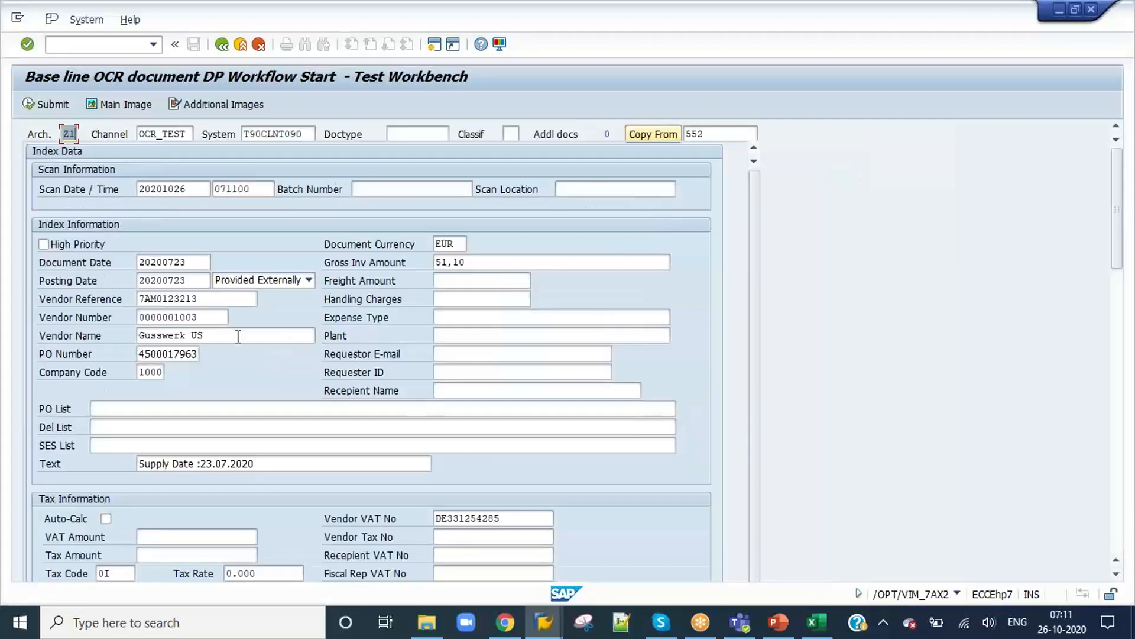
# Step: Change the vendor reference of the copied invoice to 7AM0123_87
pyautogui.scroll(-3, 239, 336)
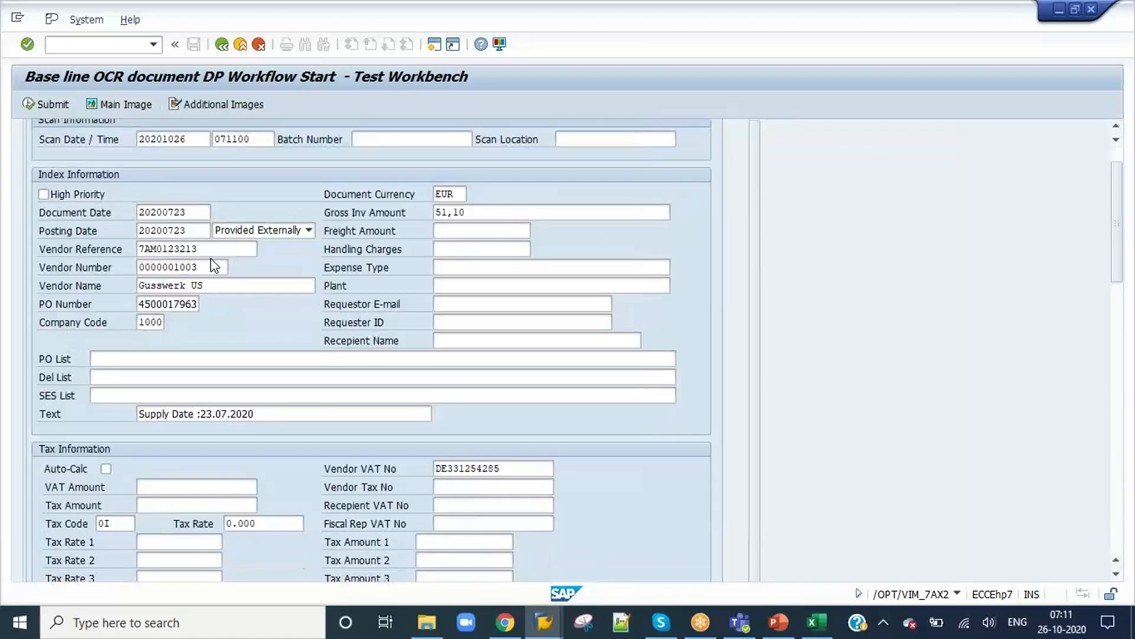
pyautogui.click(211, 249)
pyautogui.press('BackSpace')
pyautogui.press('BackSpace')
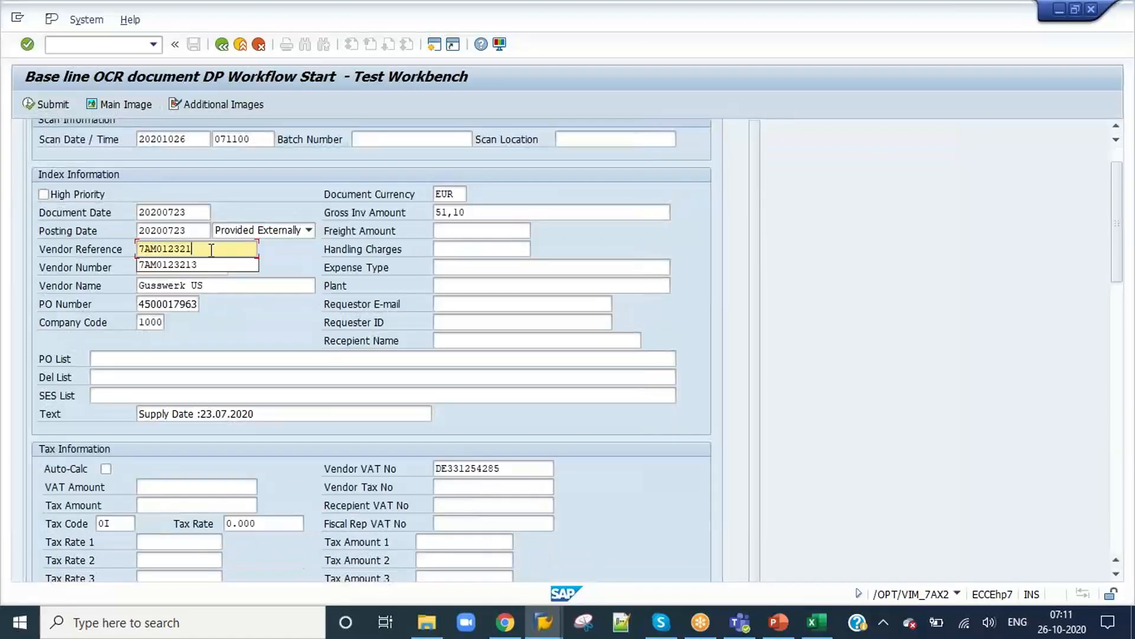
pyautogui.write('_87')
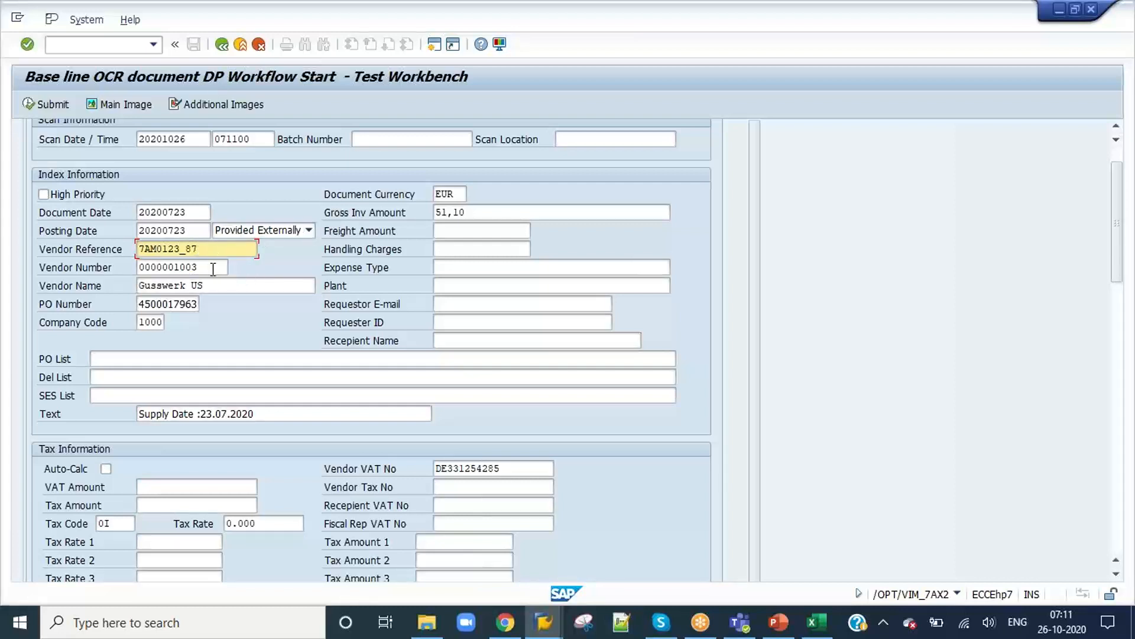
# Step: Clear the company code and check the remaining tax, bank, address and item details of the invoice
pyautogui.click(155, 323)
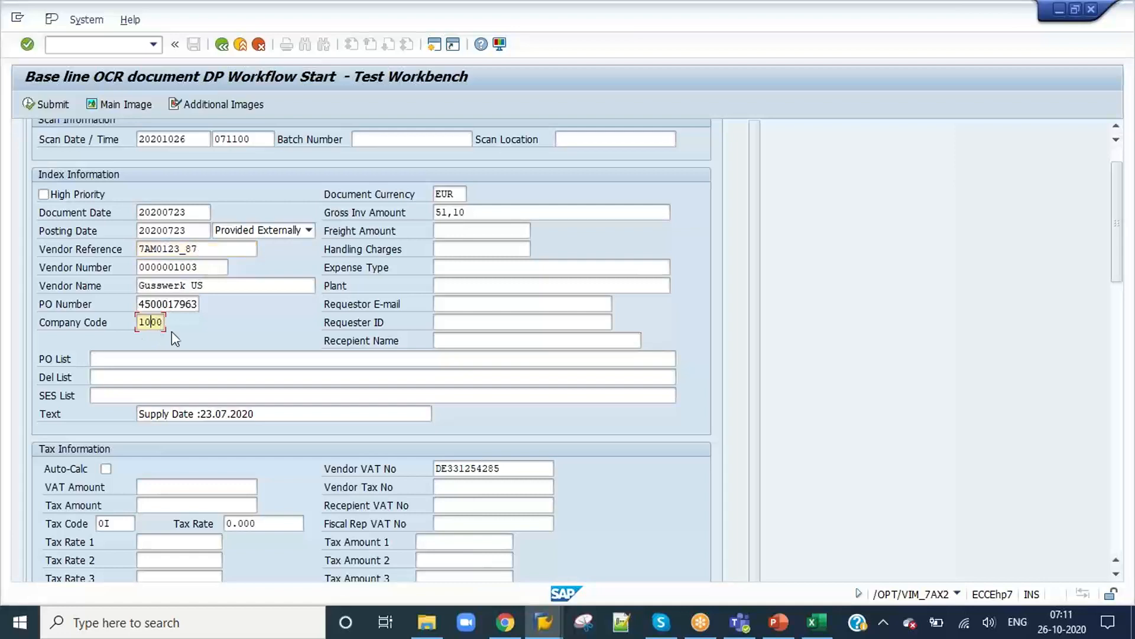
pyautogui.hotkey('ctrl', 'a')
pyautogui.press('Delete')
pyautogui.scroll(-3, 229, 313)
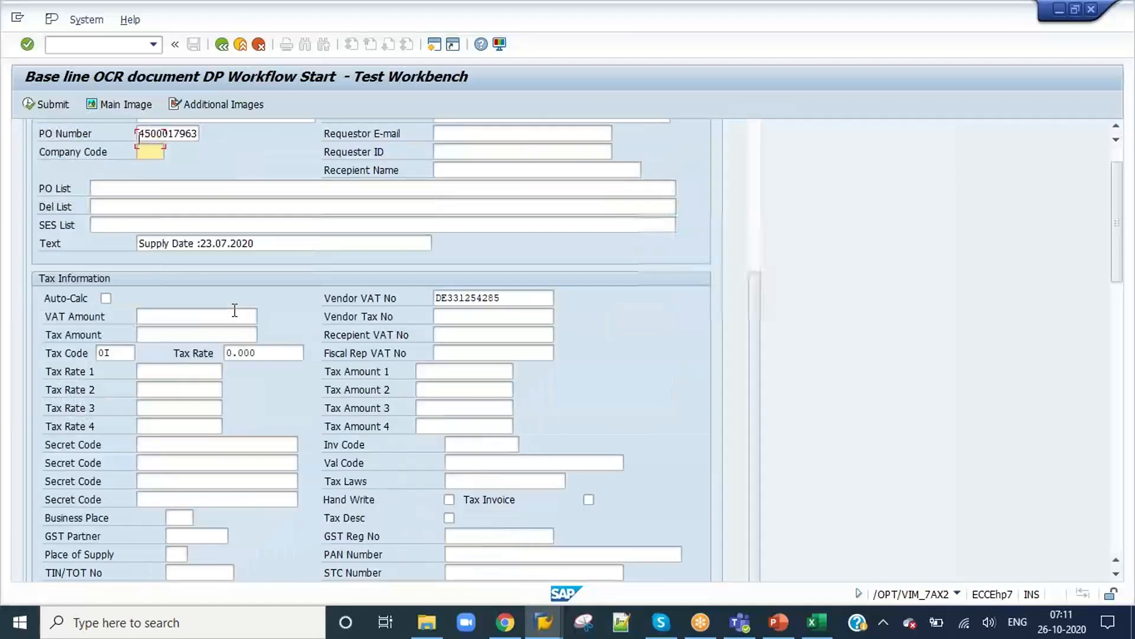
pyautogui.scroll(-8, 235, 310)
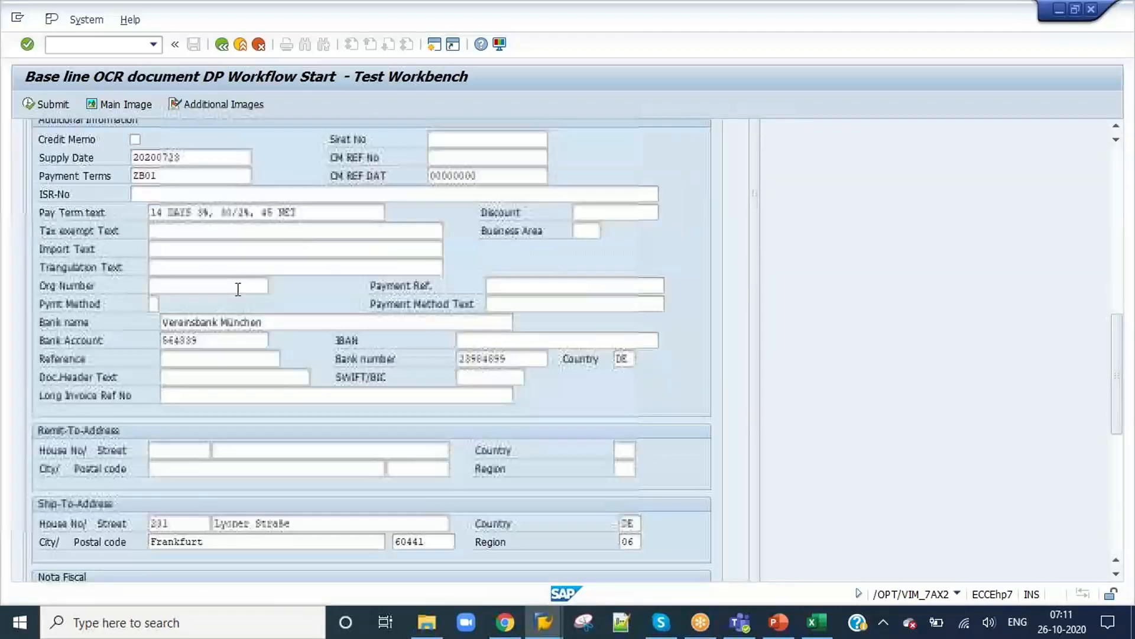
pyautogui.scroll(-7, 237, 289)
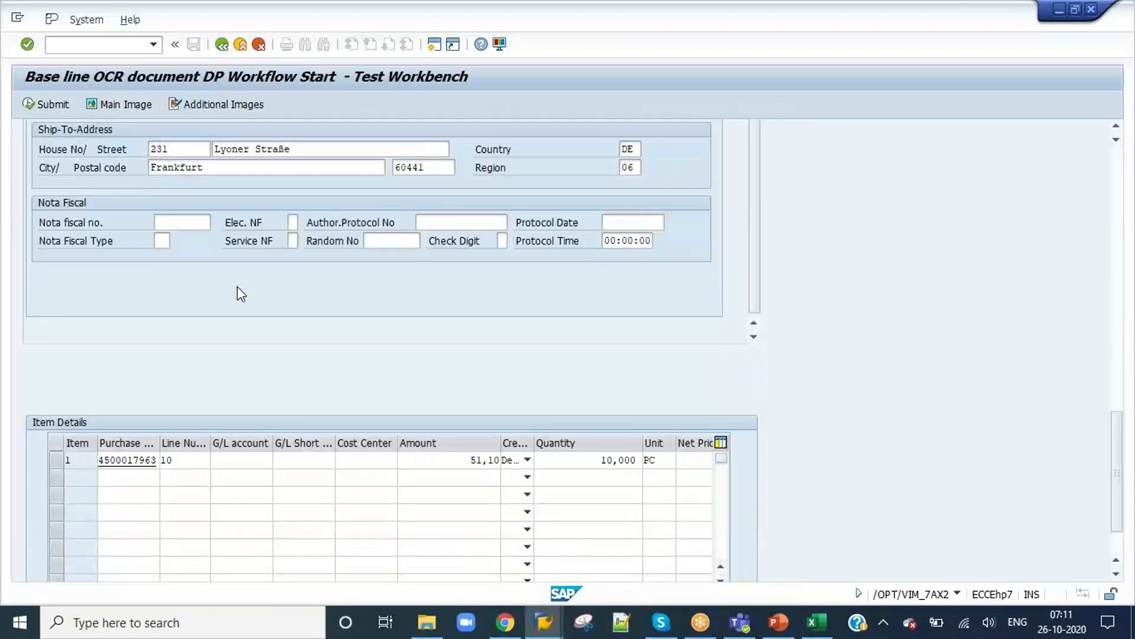
pyautogui.scroll(3, 237, 292)
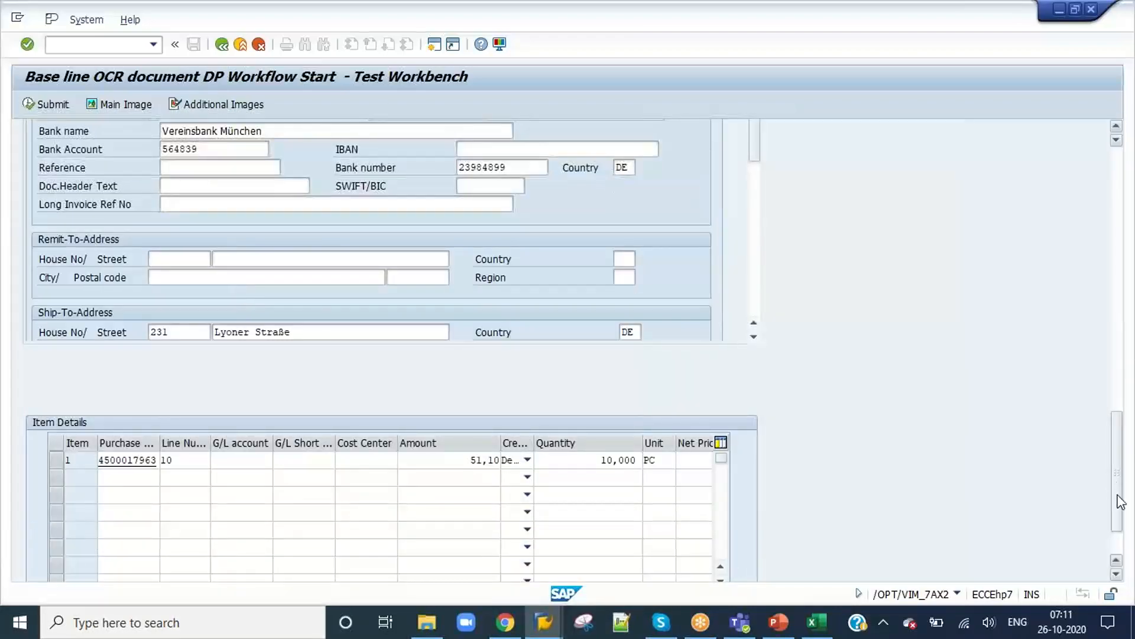
pyautogui.moveTo(1117, 471); pyautogui.dragTo(1117, 210)
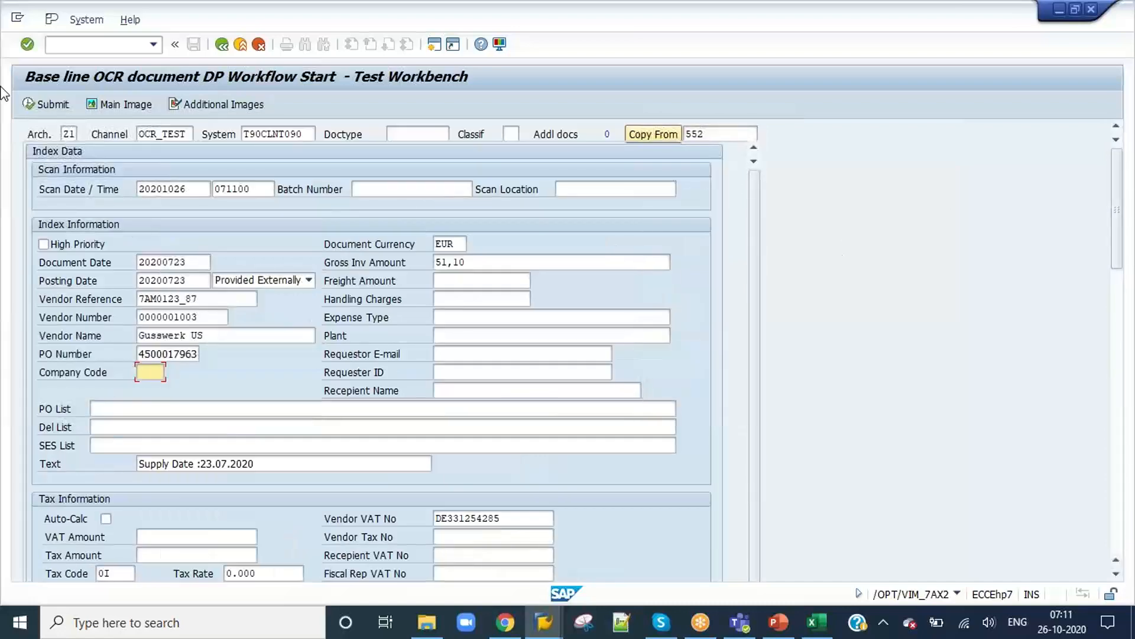
# Step: Submit the test invoice to start its workflow and acknowledge the document number information
pyautogui.click(27, 101)
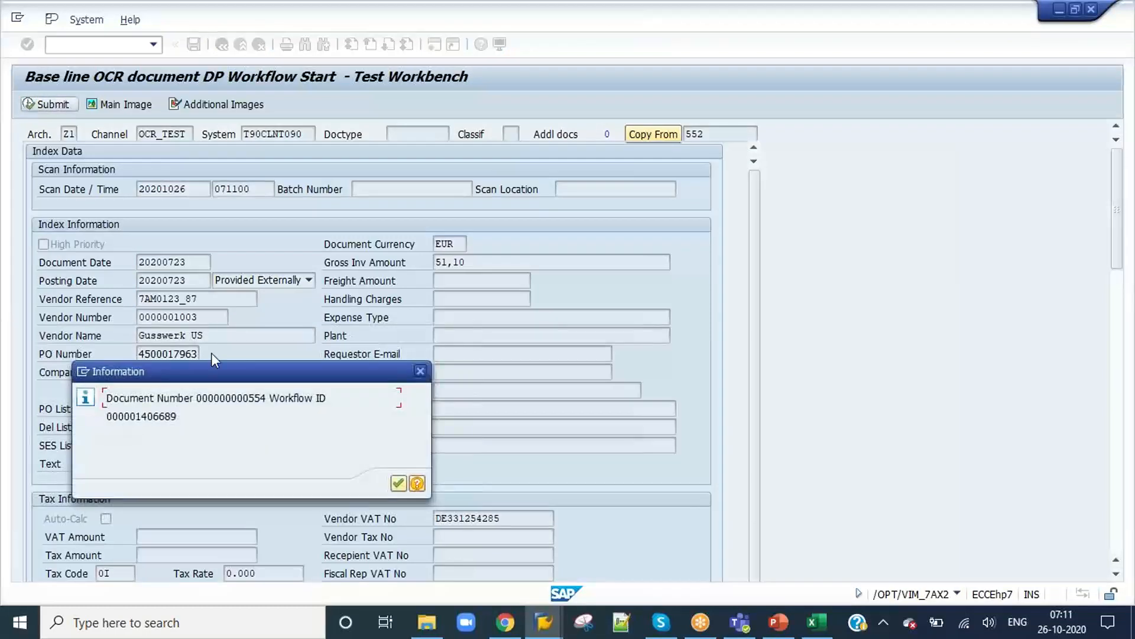
pyautogui.moveTo(267, 397); pyautogui.dragTo(192, 397)
pyautogui.hotkey('ctrl', 'c')
pyautogui.click(399, 483)
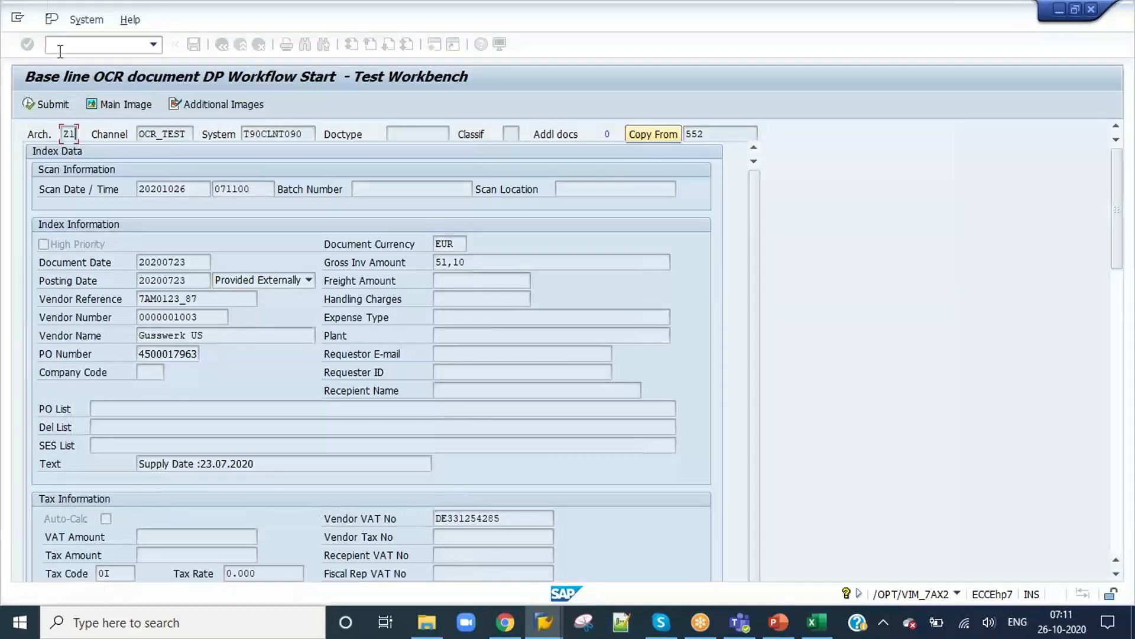
pyautogui.click(75, 47)
pyautogui.write('/N')
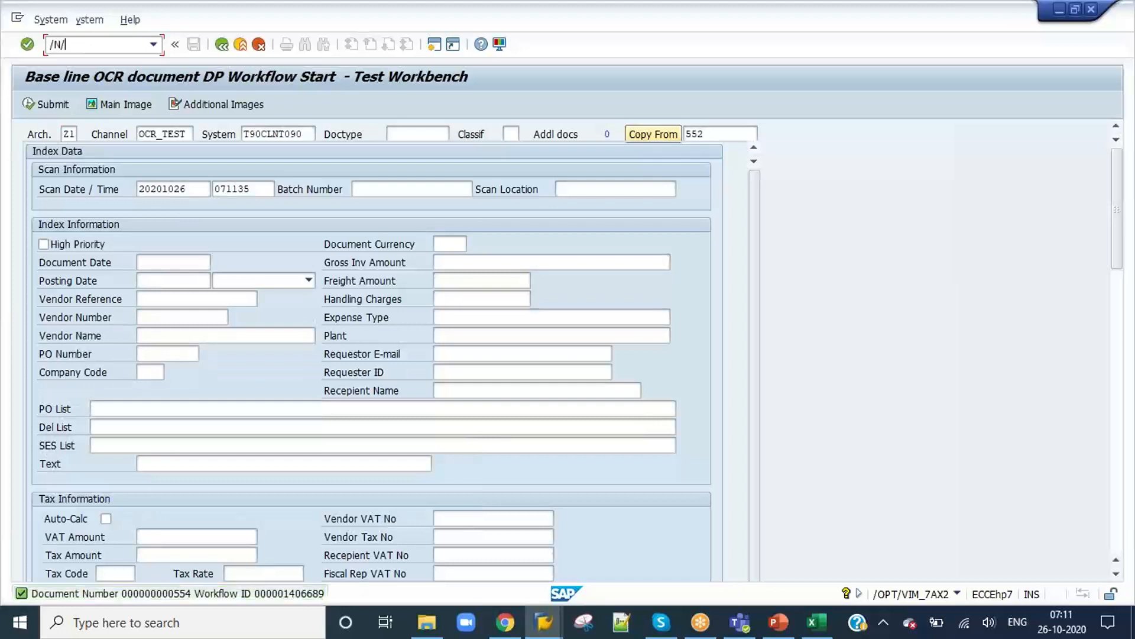
pyautogui.write('/OT')
pyautogui.hotkey('alt', 'Tab')
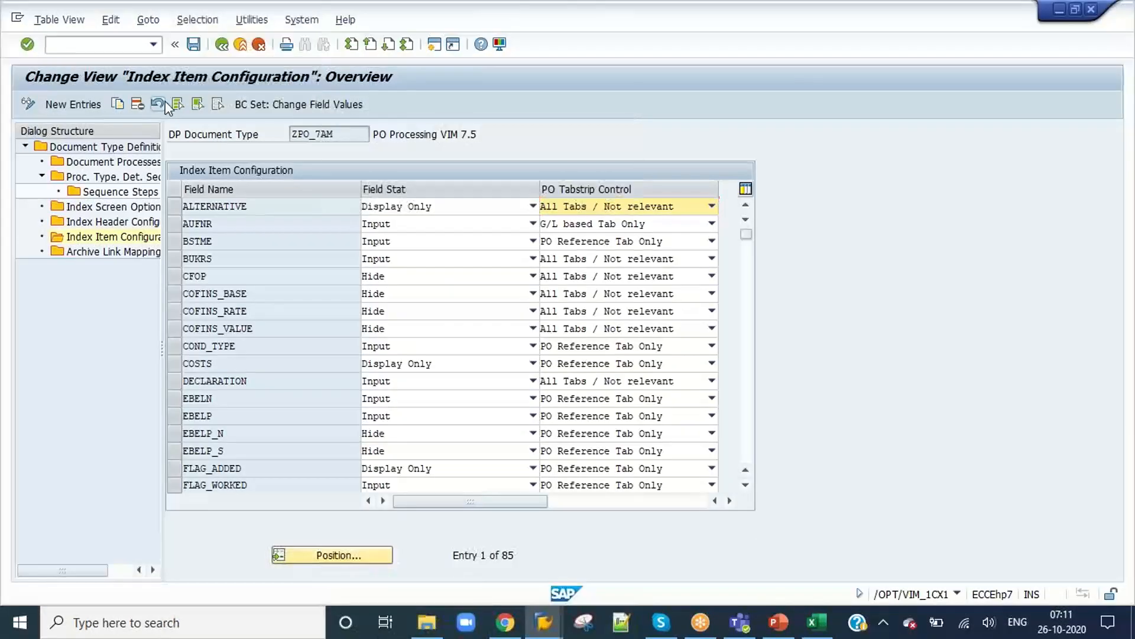
pyautogui.hotkey('alt', 'Tab')
pyautogui.hotkey('alt', 'Tab')
pyautogui.hotkey('alt', 'Tab')
pyautogui.hotkey('alt', 'Tab')
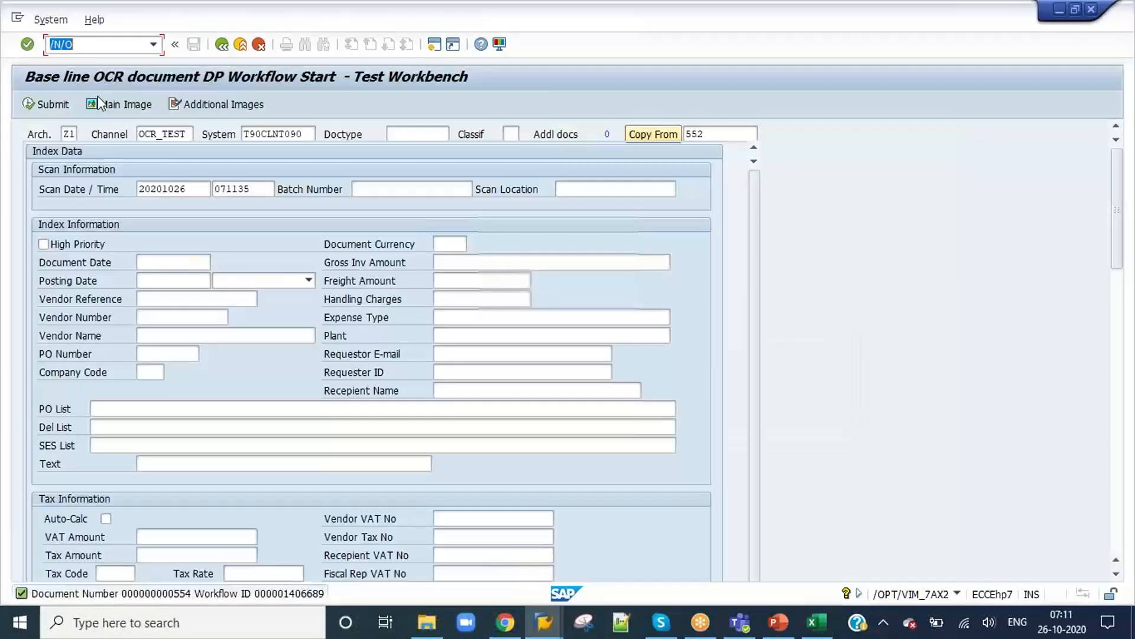
# Step: Switch to the SAP test workbench, open VIM Analytics with /OPT/VIM_VA2 in a new session and paste the document processing number
pyautogui.click(93, 41)
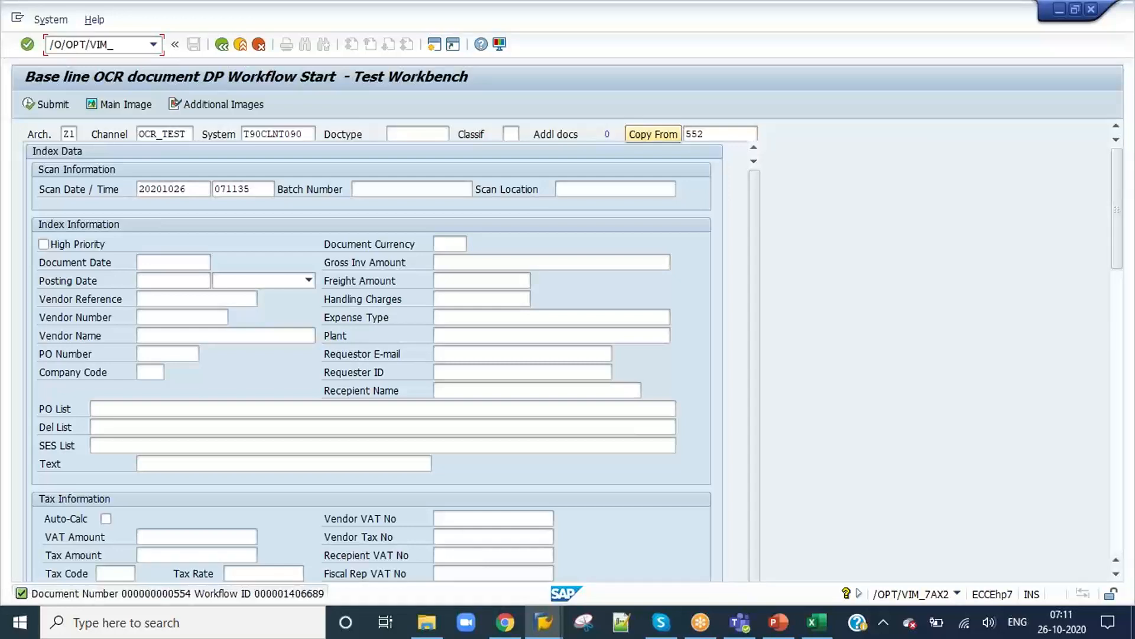
pyautogui.write('PT/VIM_VA2')
pyautogui.press('Return')
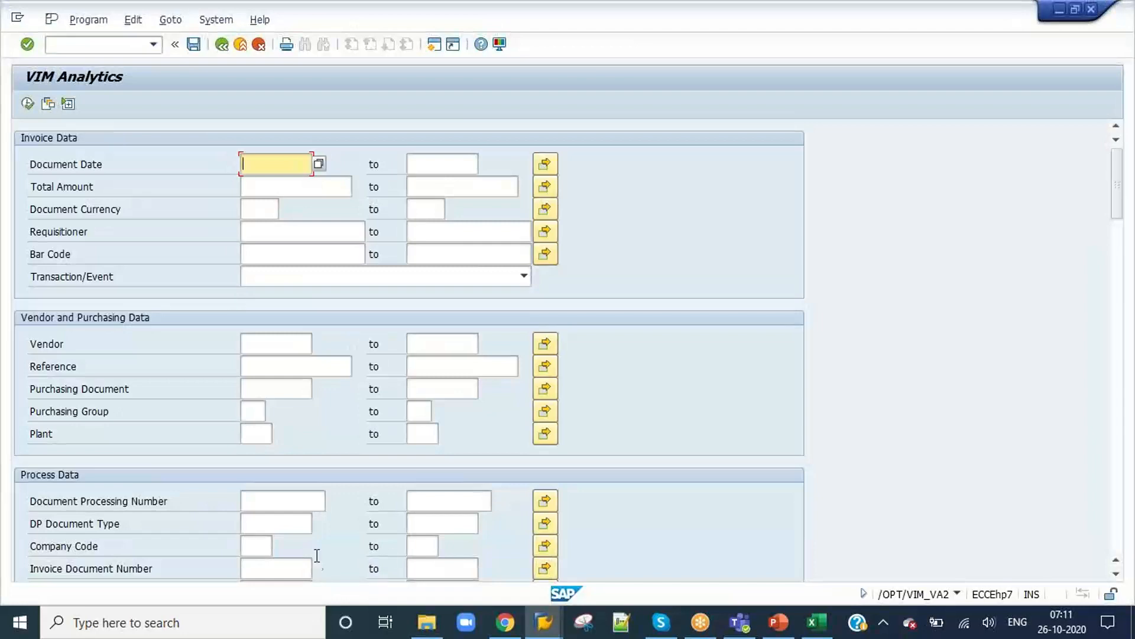
pyautogui.click(294, 506)
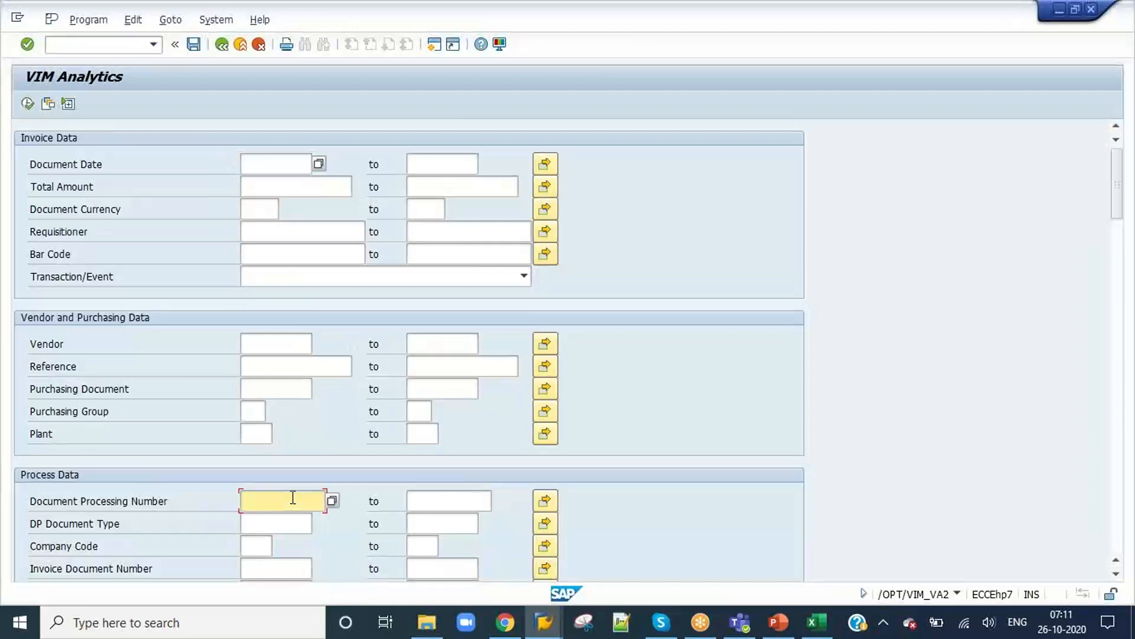
pyautogui.hotkey('ctrl', 'v')
# Step: Return to the test workbench session, start transaction OAWD there and expand the VIM Training folder of storable documents
pyautogui.hotkey('alt', 'Tab')
pyautogui.click(81, 52)
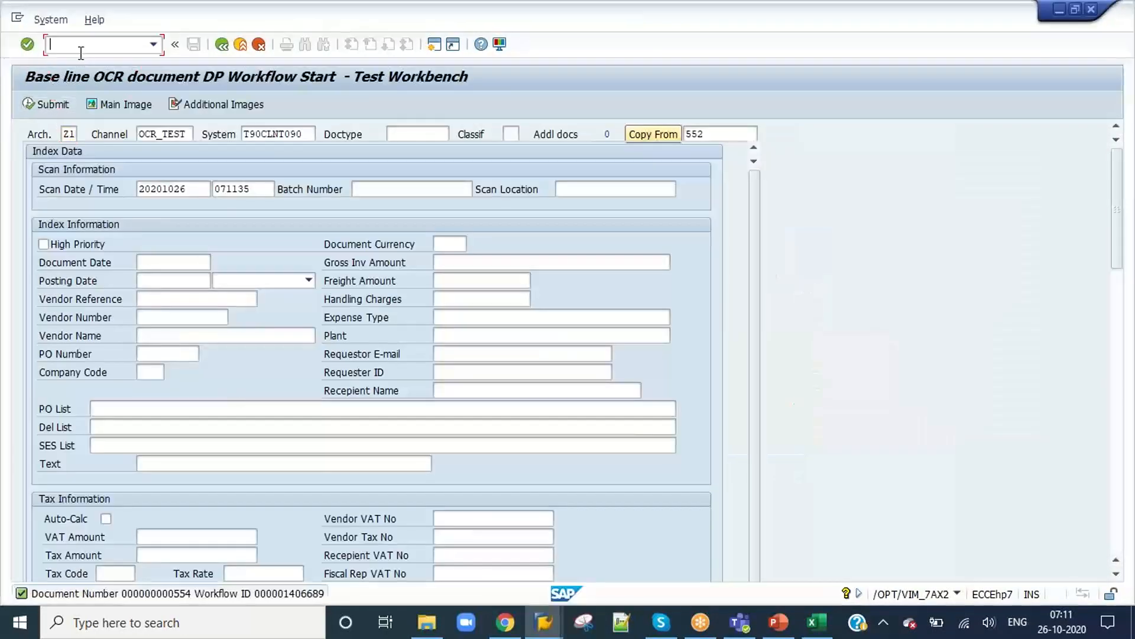
pyautogui.write('/NOAWD')
pyautogui.press('Return')
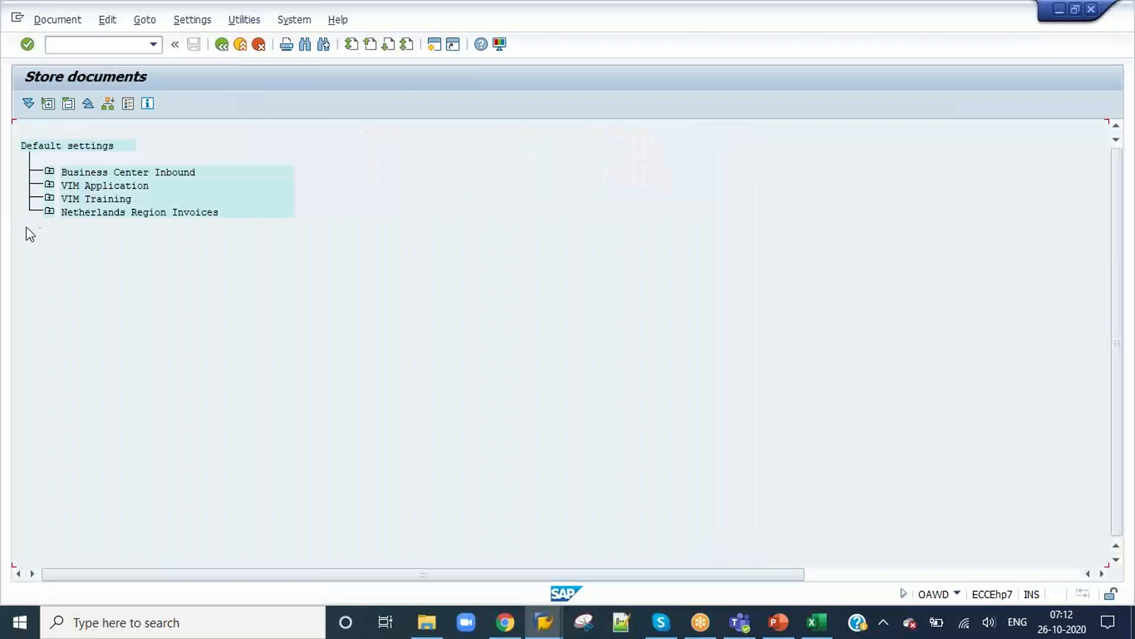
pyautogui.click(49, 198)
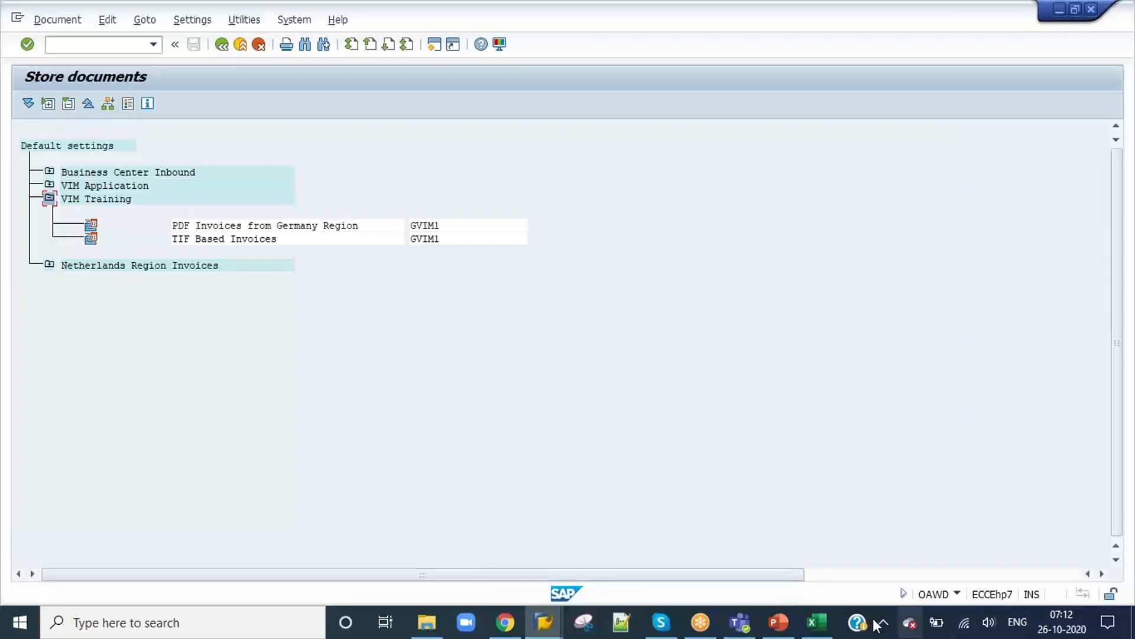
# Step: Switch to the Content workbook in Excel and review the training topics from PO invoice processing through Channels Configuration
pyautogui.click(817, 622)
pyautogui.scroll(-3, 326, 367)
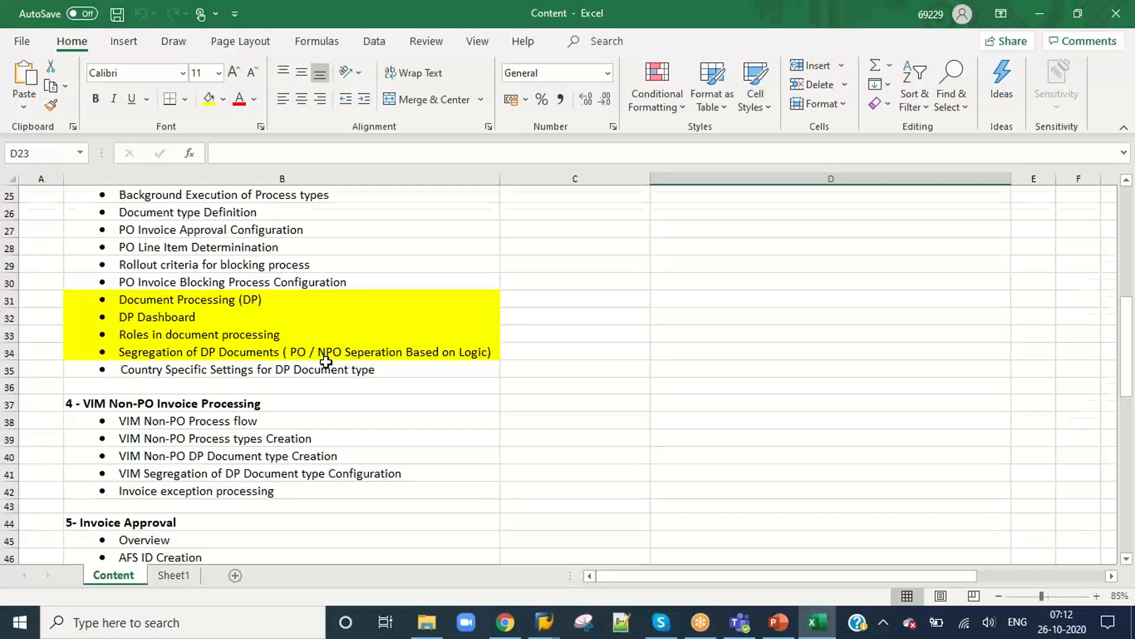
pyautogui.scroll(-5, 326, 362)
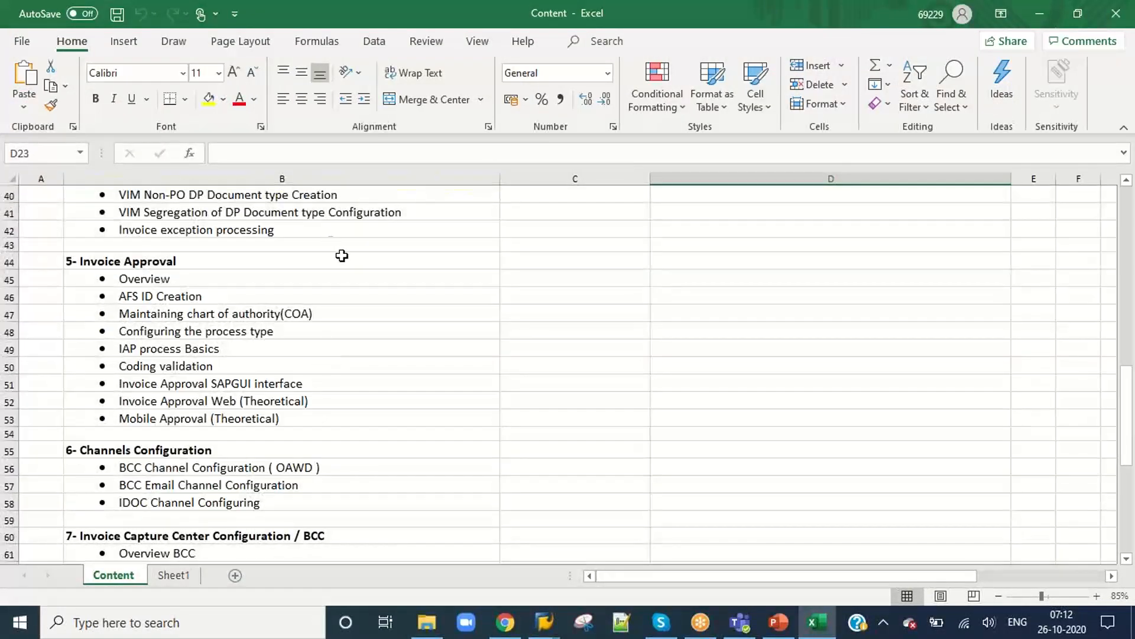
pyautogui.doubleClick(311, 13)
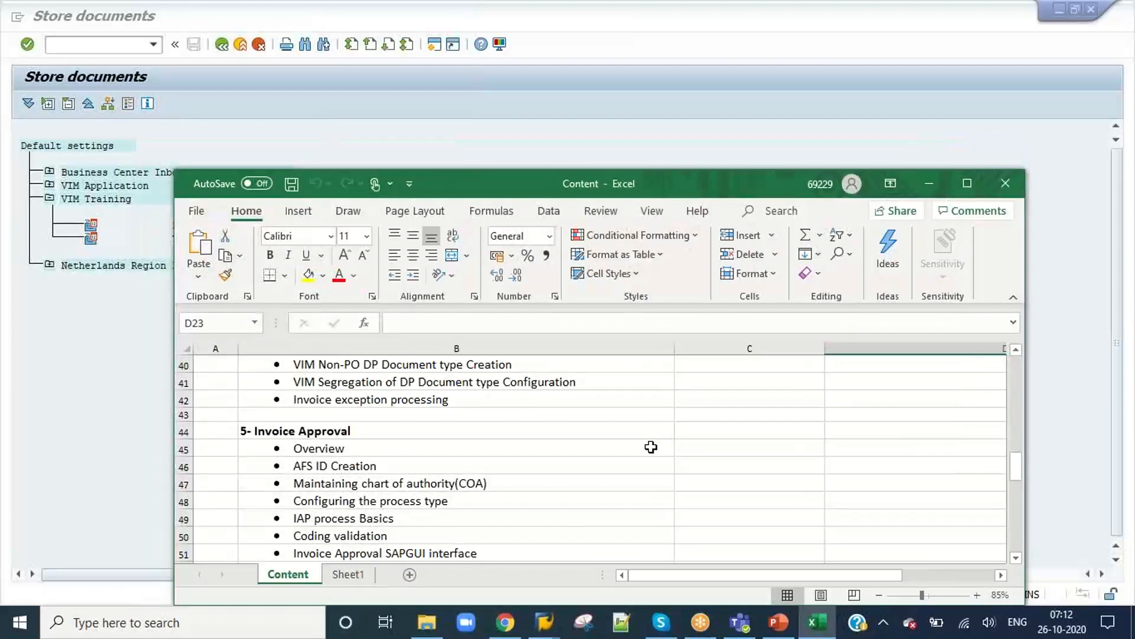
pyautogui.scroll(4, 556, 503)
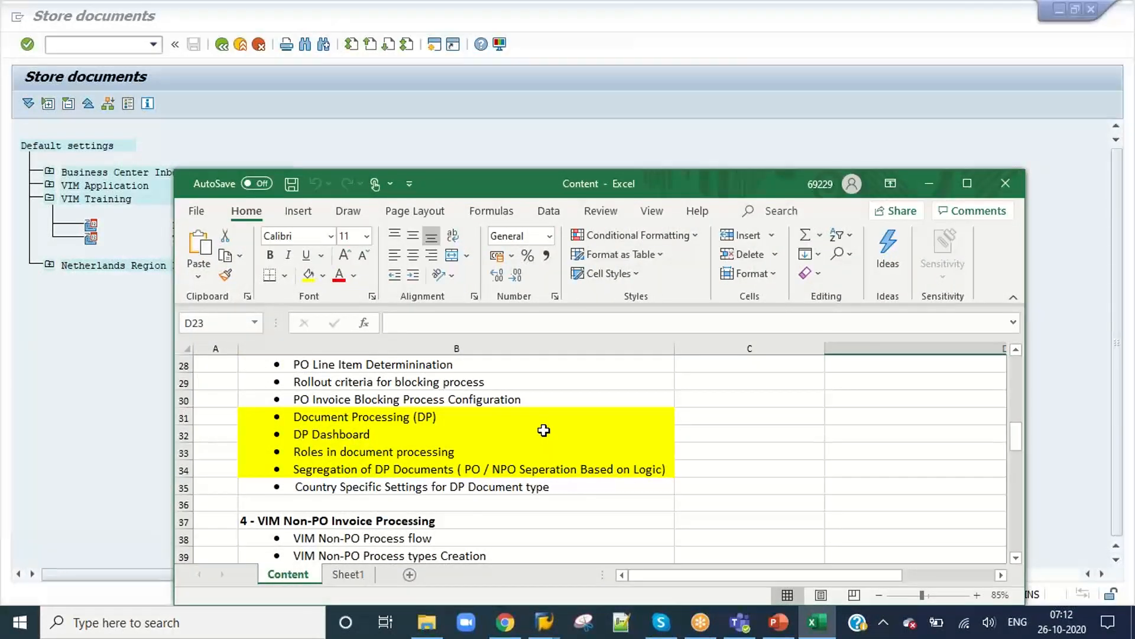
pyautogui.scroll(3, 543, 430)
pyautogui.scroll(-1, 544, 429)
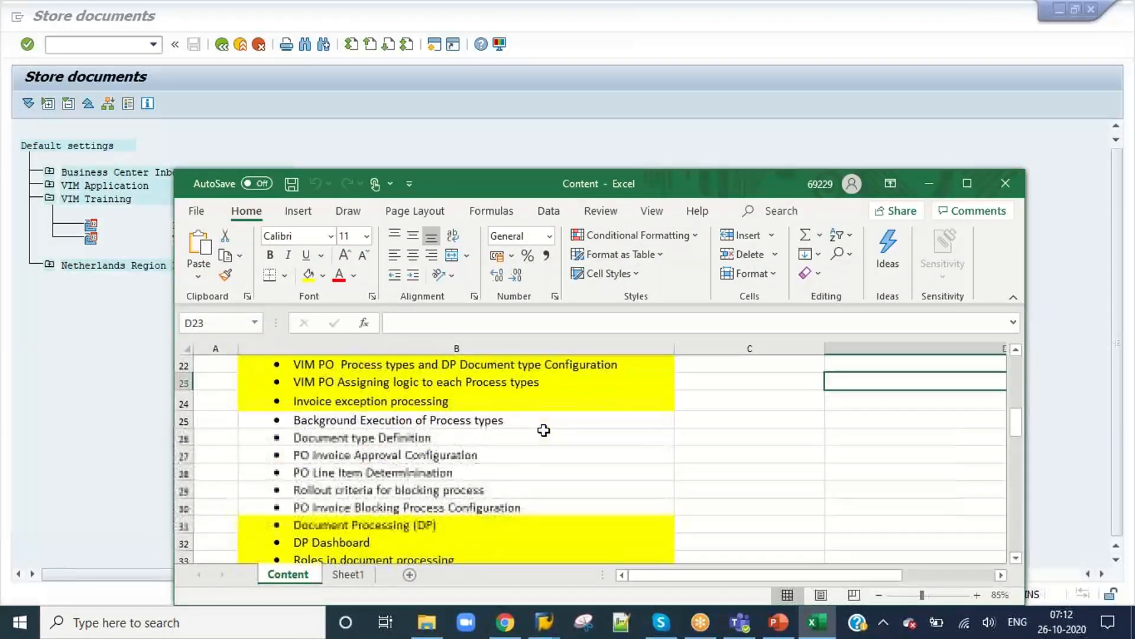
pyautogui.scroll(-9, 544, 430)
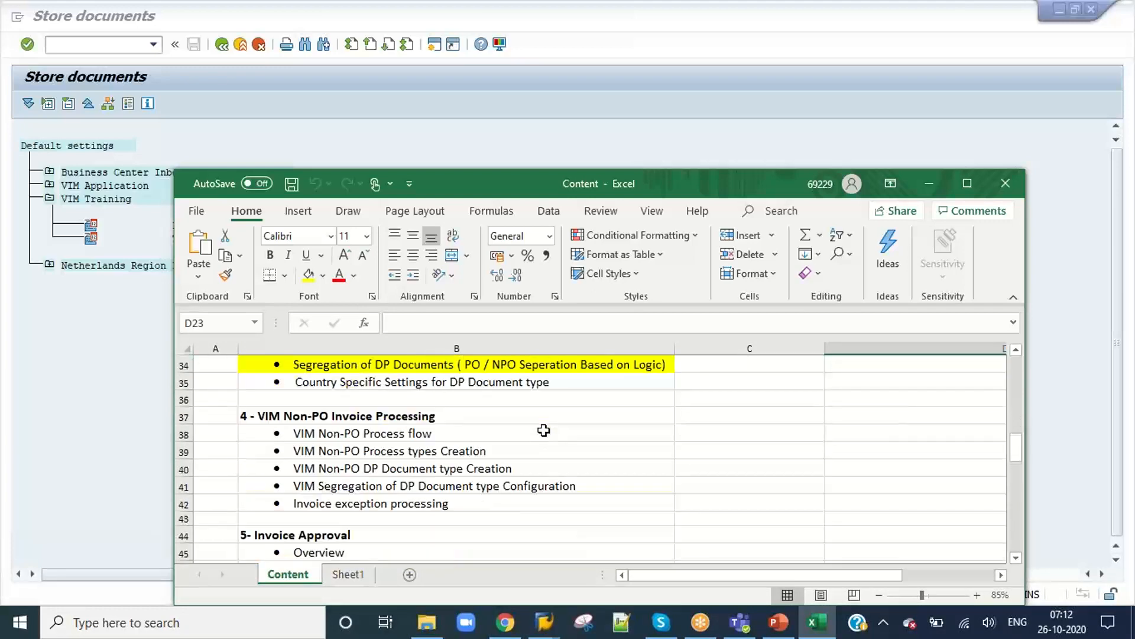
pyautogui.scroll(-1, 544, 429)
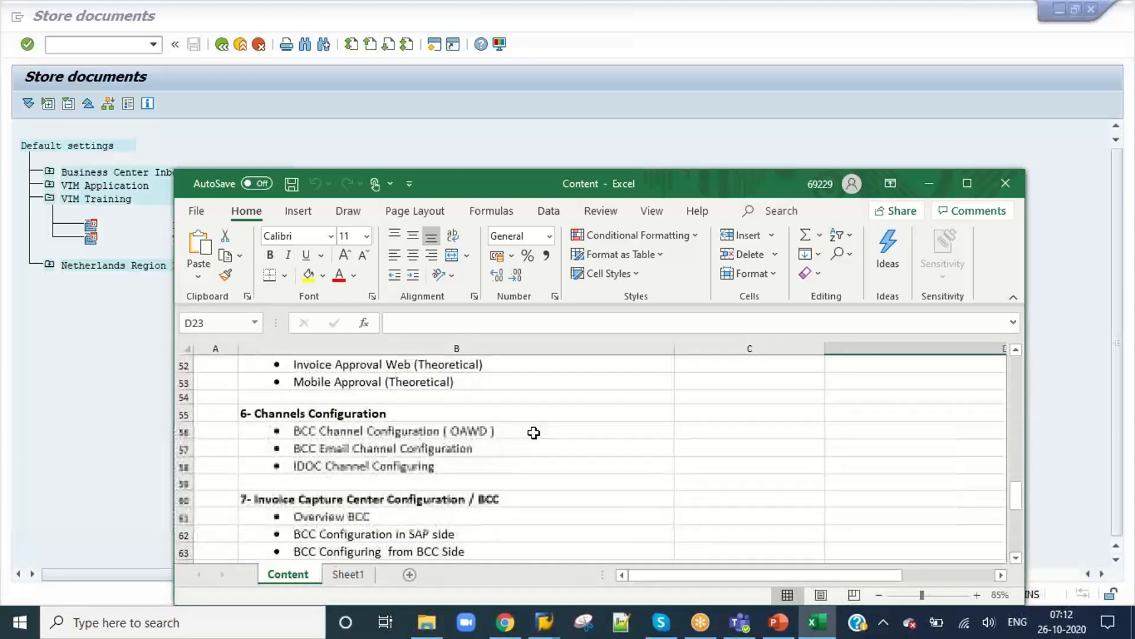
# Step: Examine the topics under Channels Configuration and Invoice Capture Center Configuration / BCC, selecting each block in the course outline
pyautogui.moveTo(431, 412); pyautogui.dragTo(428, 468)
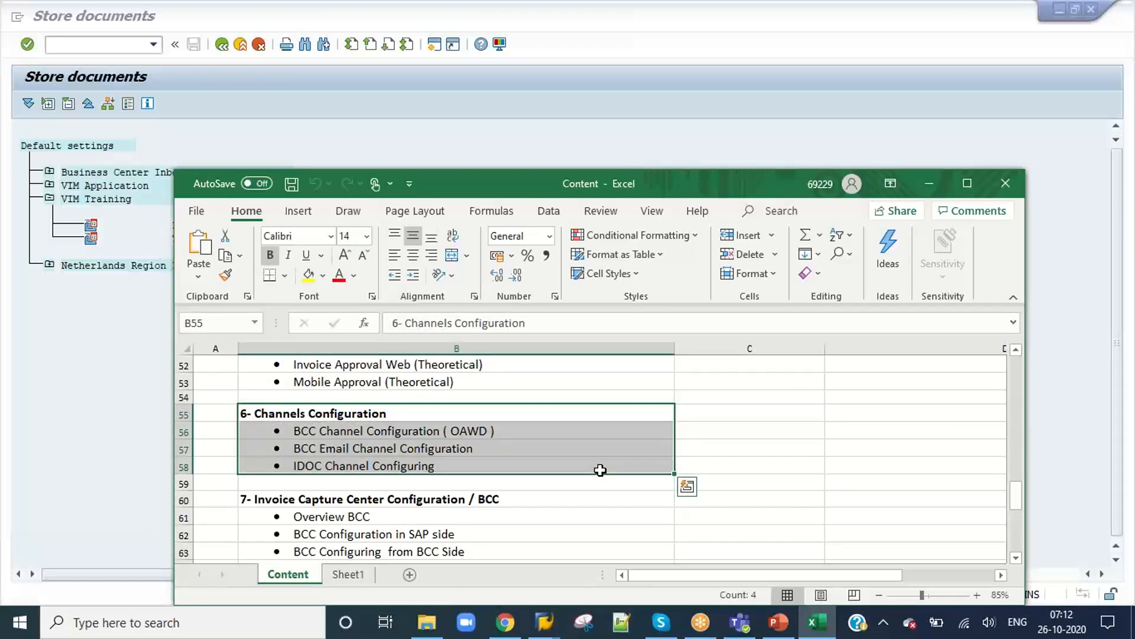
pyautogui.scroll(-2, 600, 470)
pyautogui.click(337, 397)
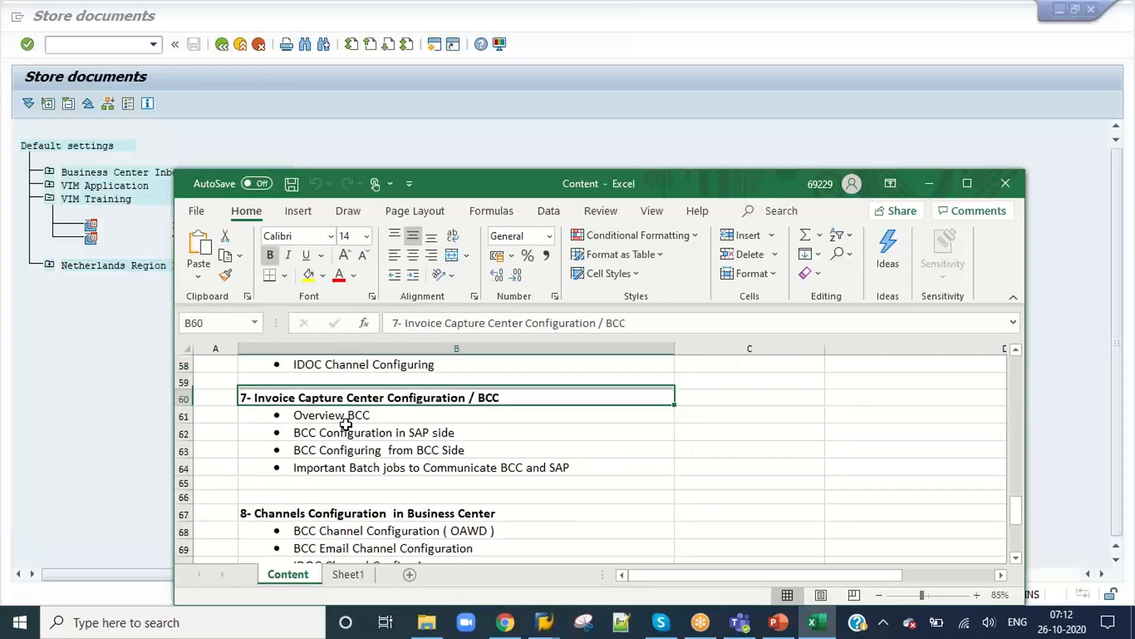
pyautogui.moveTo(346, 424); pyautogui.dragTo(372, 470)
pyautogui.scroll(1, 525, 436)
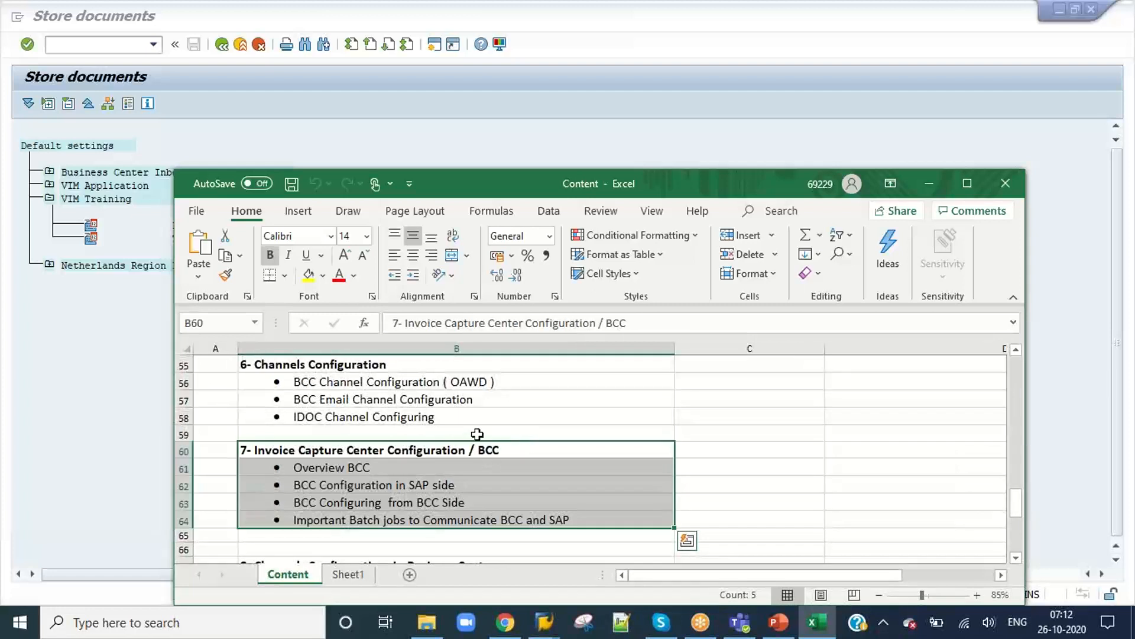
pyautogui.moveTo(401, 367); pyautogui.dragTo(406, 413)
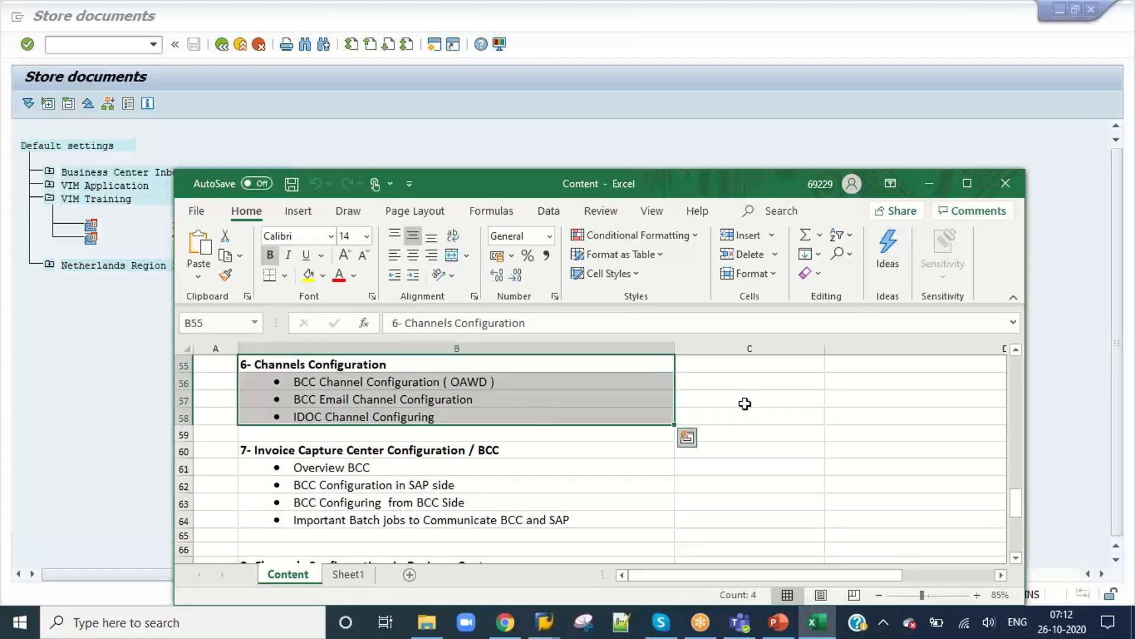
pyautogui.scroll(-1, 436, 402)
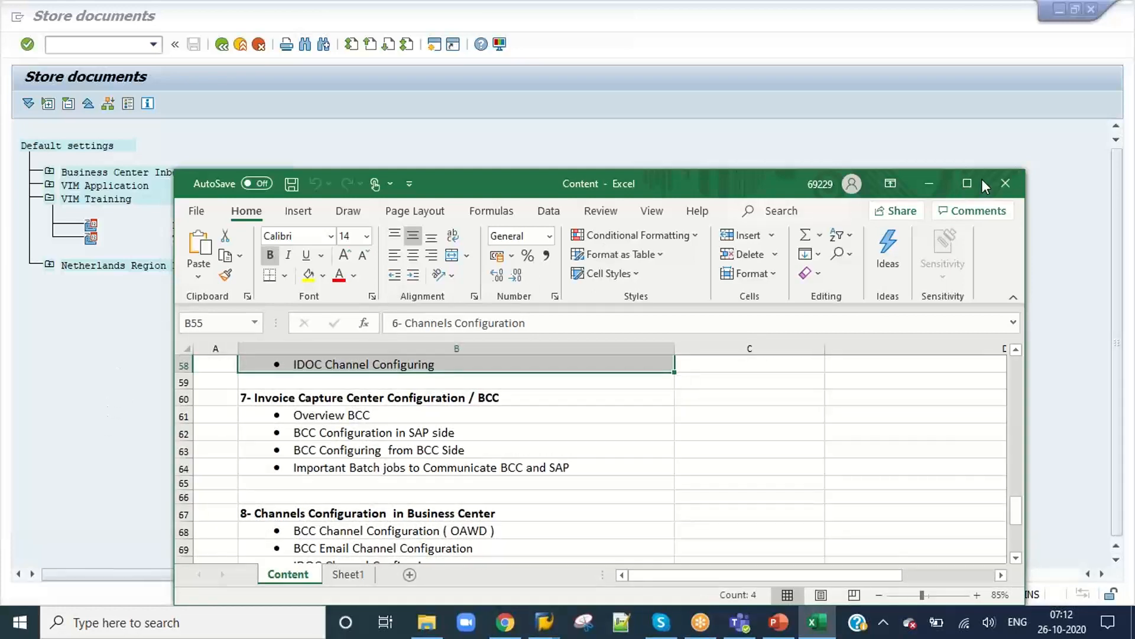
# Step: Maximize the Content workbook and review the topics under VIM PO Invoice processing
pyautogui.scroll(9, 748, 420)
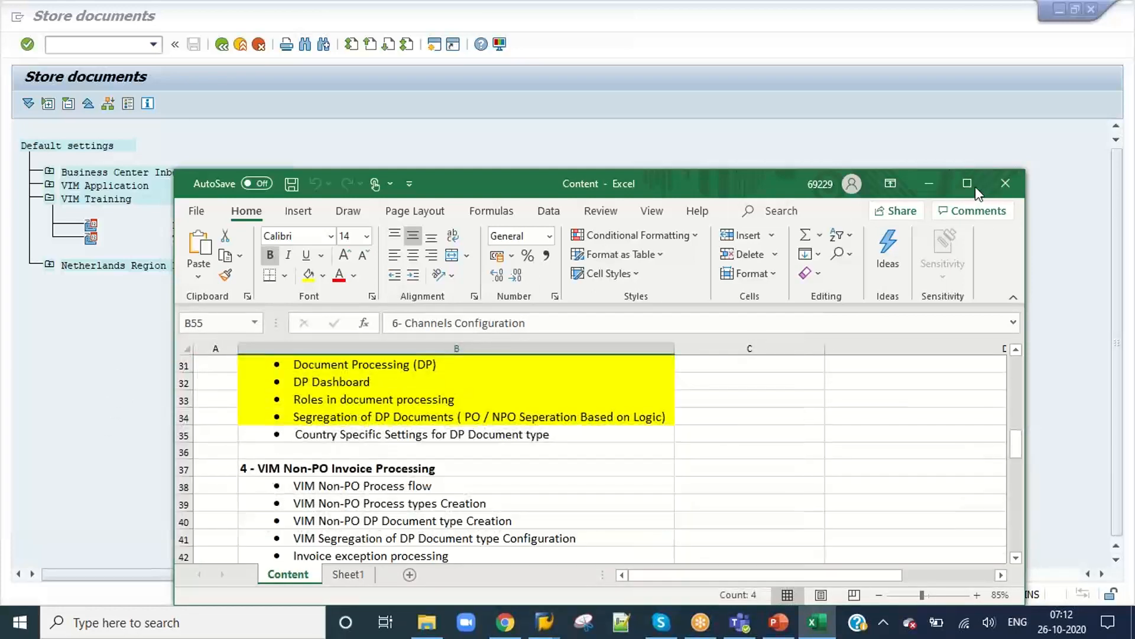
pyautogui.click(975, 186)
pyautogui.scroll(3, 355, 361)
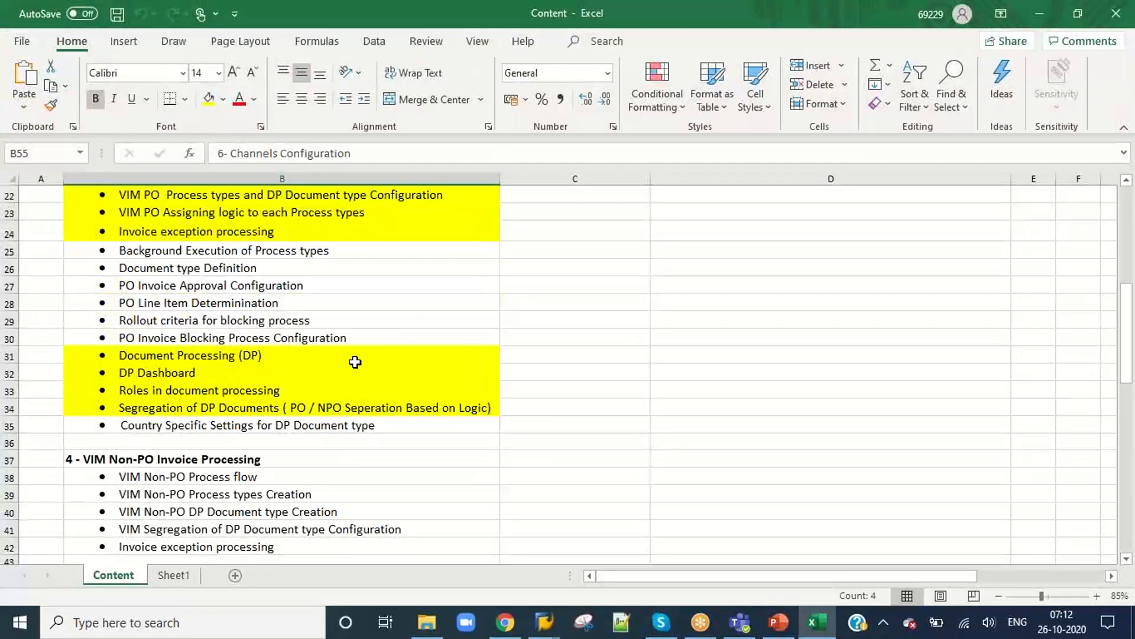
pyautogui.scroll(2, 354, 362)
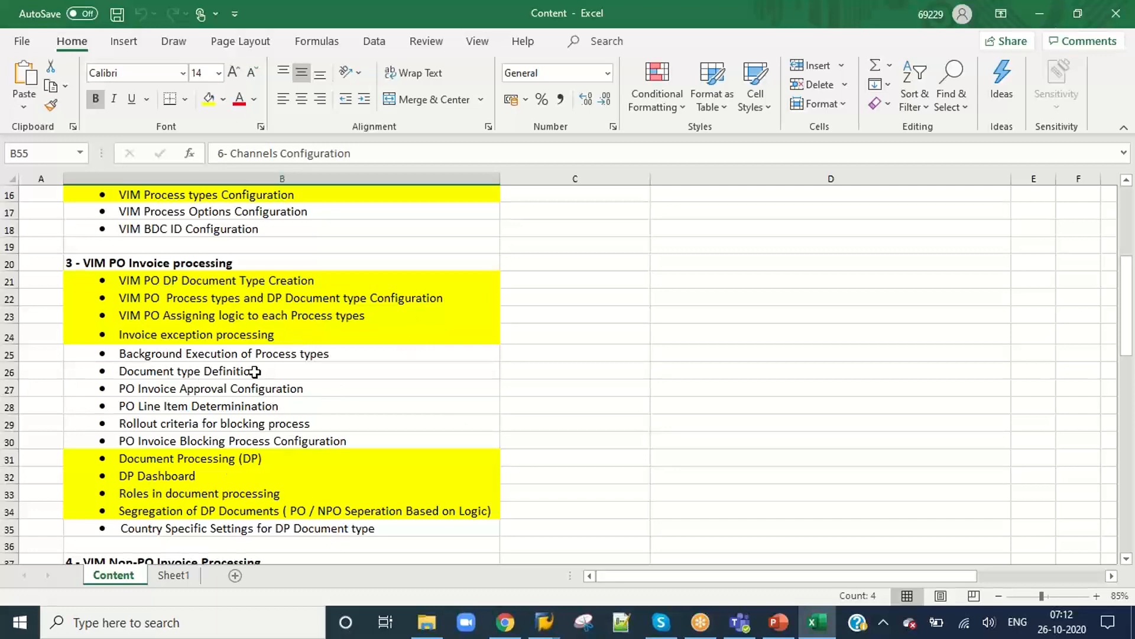
pyautogui.scroll(1, 254, 371)
pyautogui.hotkey('alt', 'Tab')
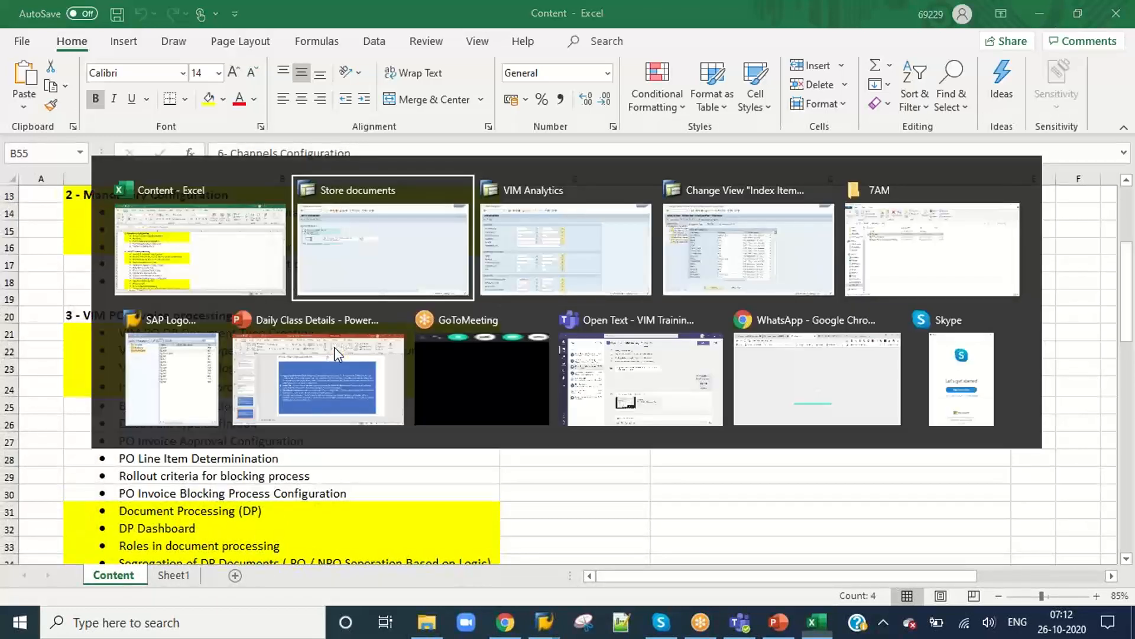
pyautogui.hotkey('alt', 'Tab')
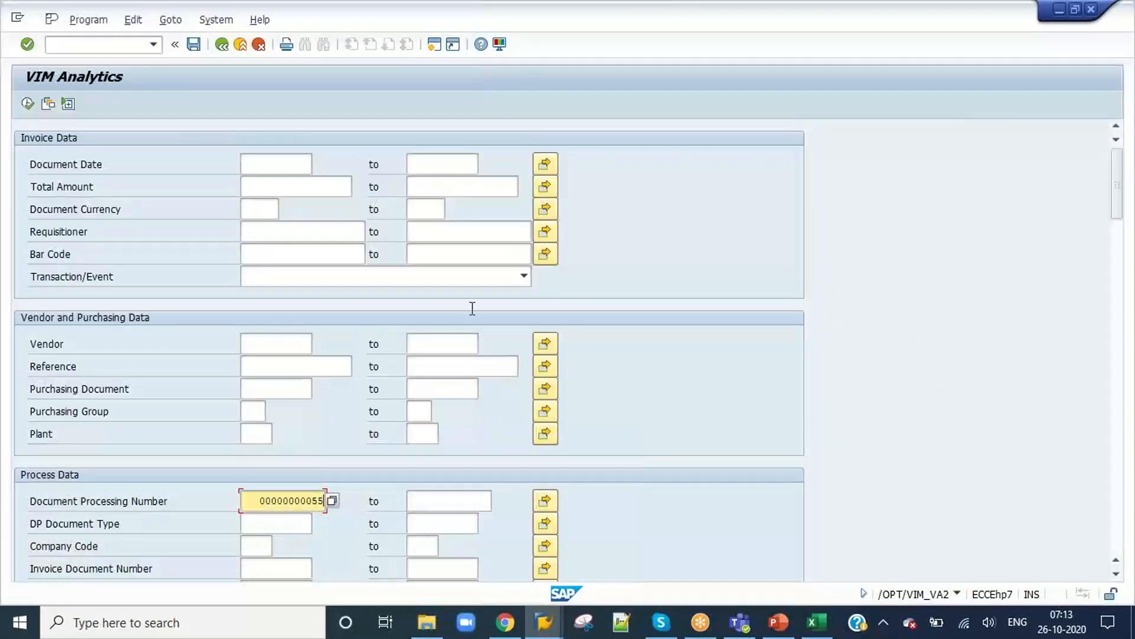
pyautogui.write('4')
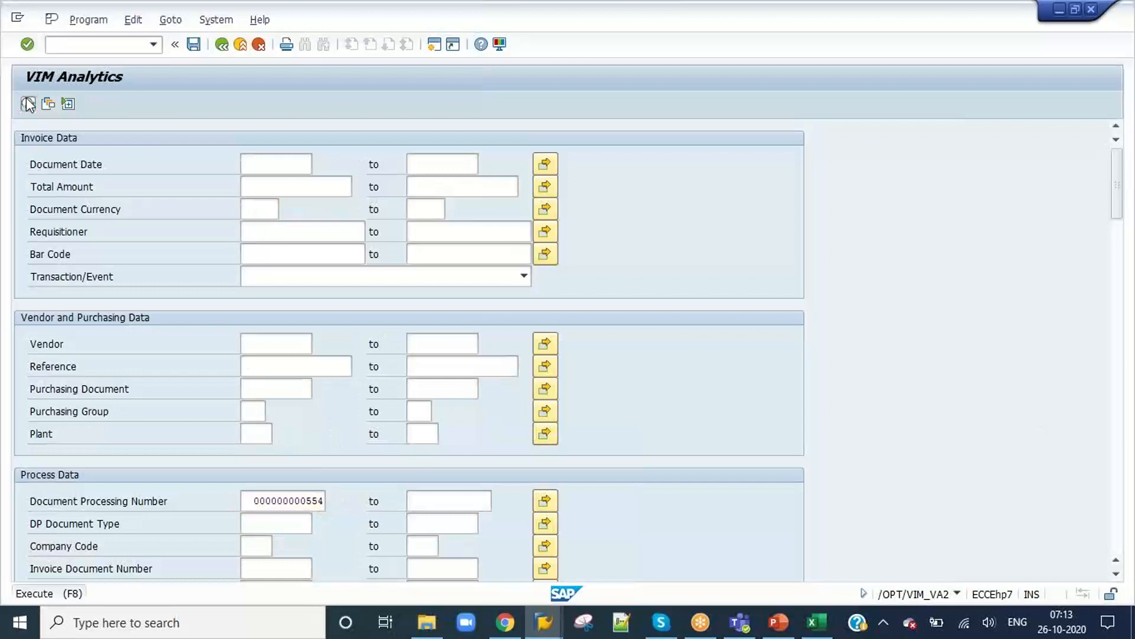
pyautogui.click(28, 103)
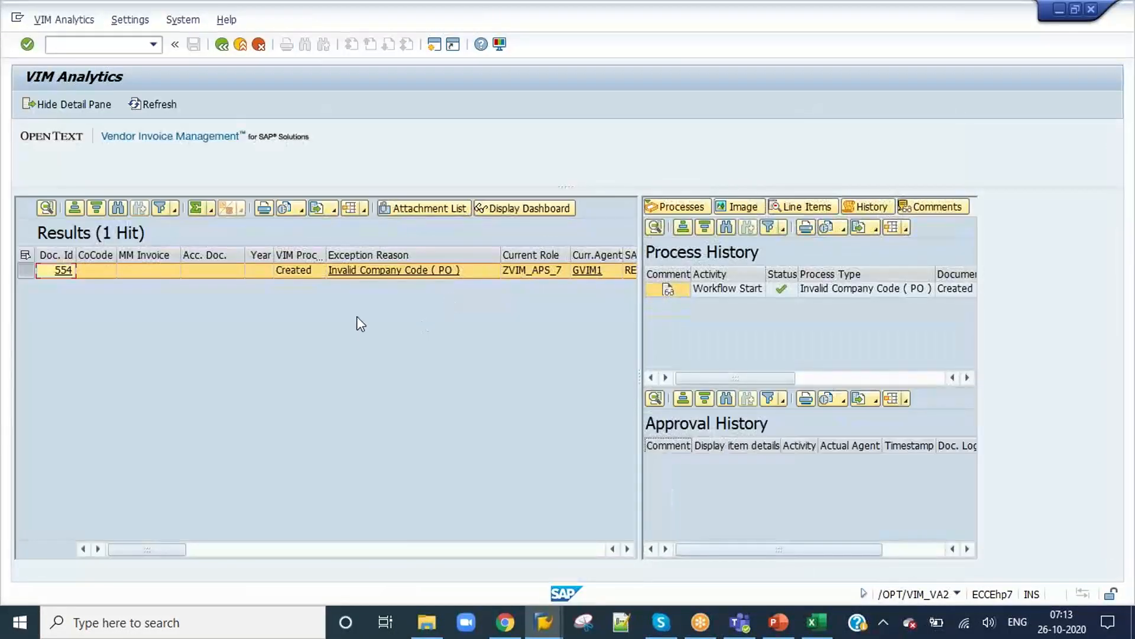
pyautogui.hscroll(2, 357, 317)
pyautogui.click(555, 270)
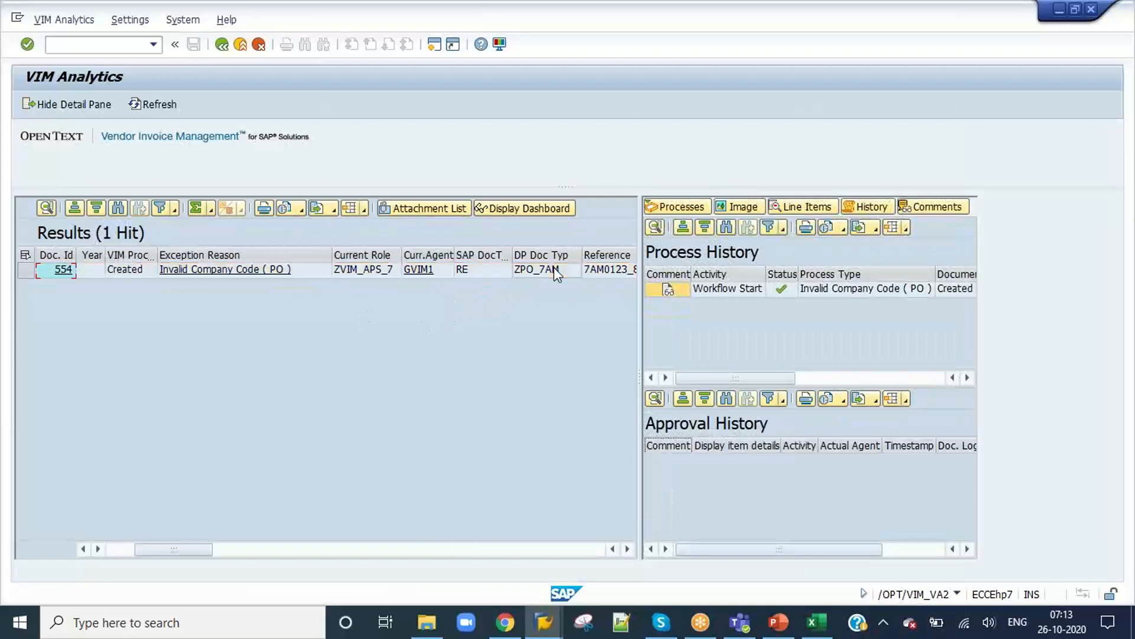
# Step: Open the OpenText configuration with /OPT/SPRO in a new session and start Maintain Document Type Determination Procedure under Document Type Configuration
pyautogui.click(109, 44)
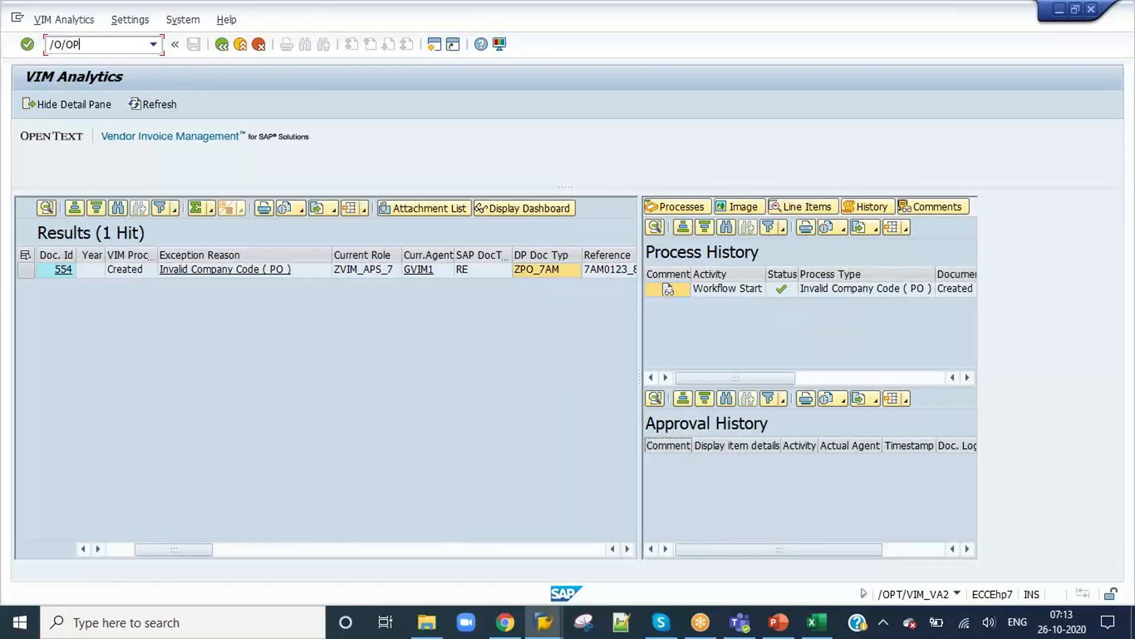
pyautogui.write('/O/OPT/SPRO')
pyautogui.press('Return')
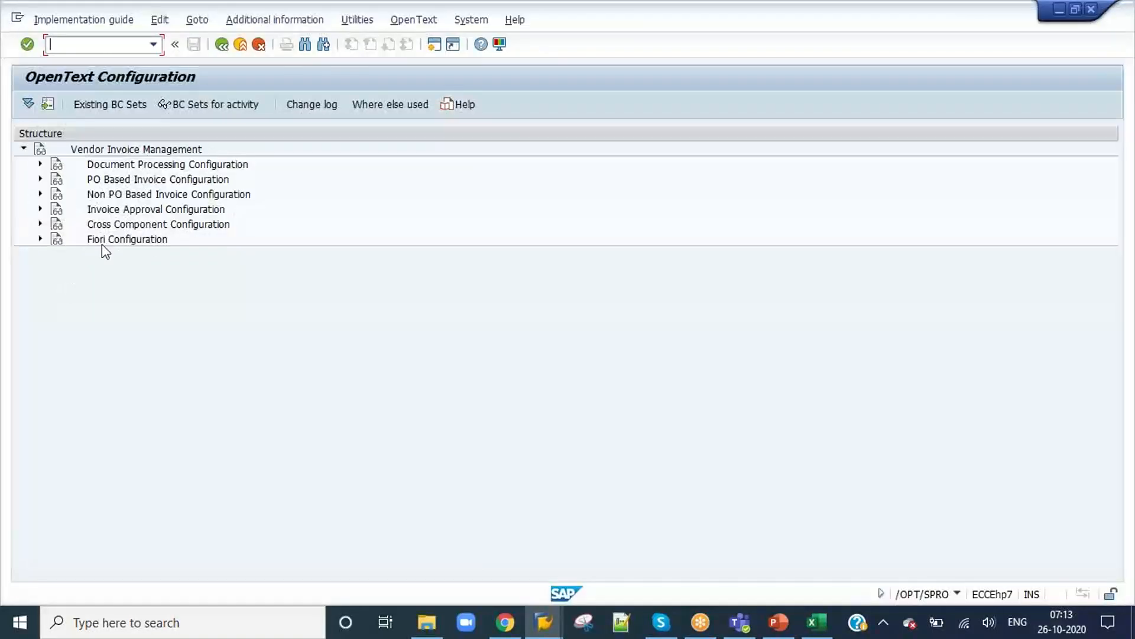
pyautogui.click(41, 164)
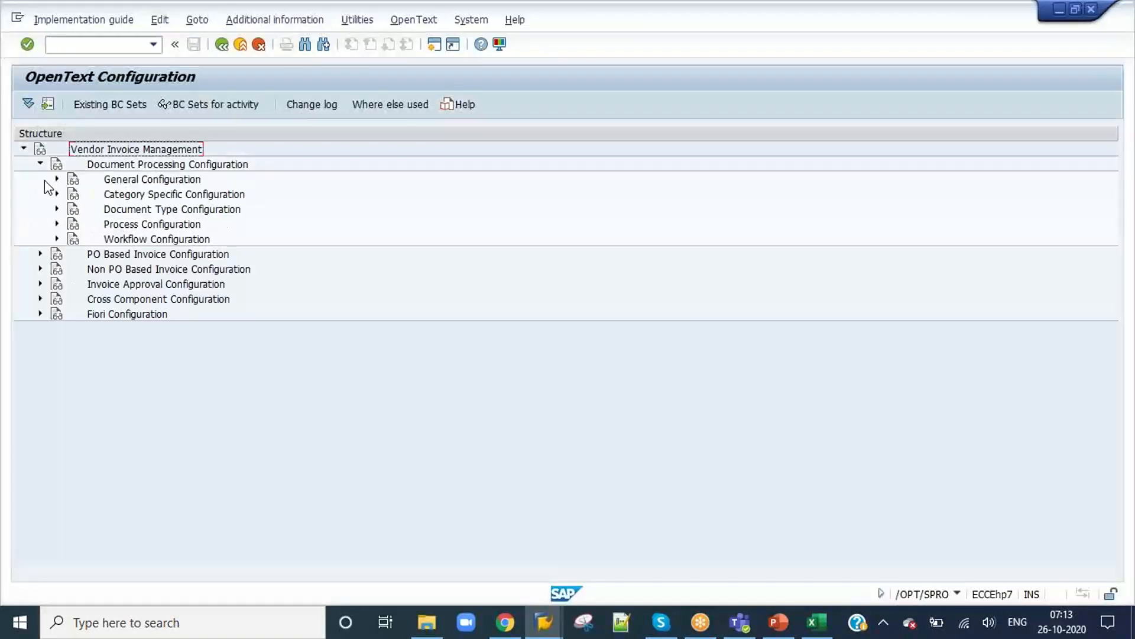
pyautogui.click(56, 208)
pyautogui.click(303, 240)
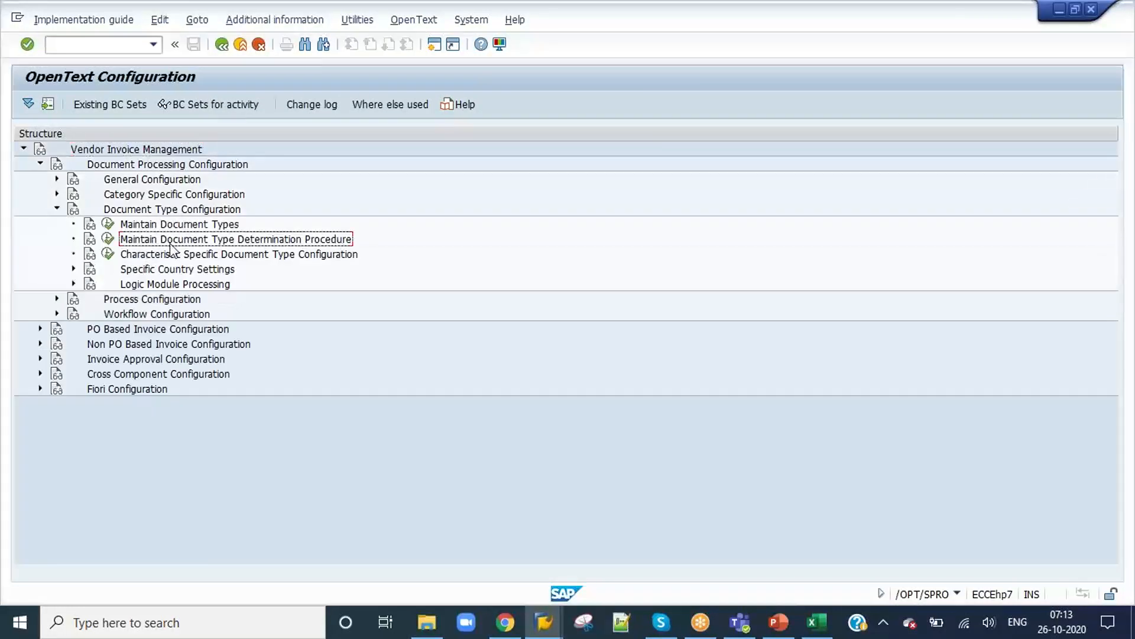
pyautogui.click(108, 238)
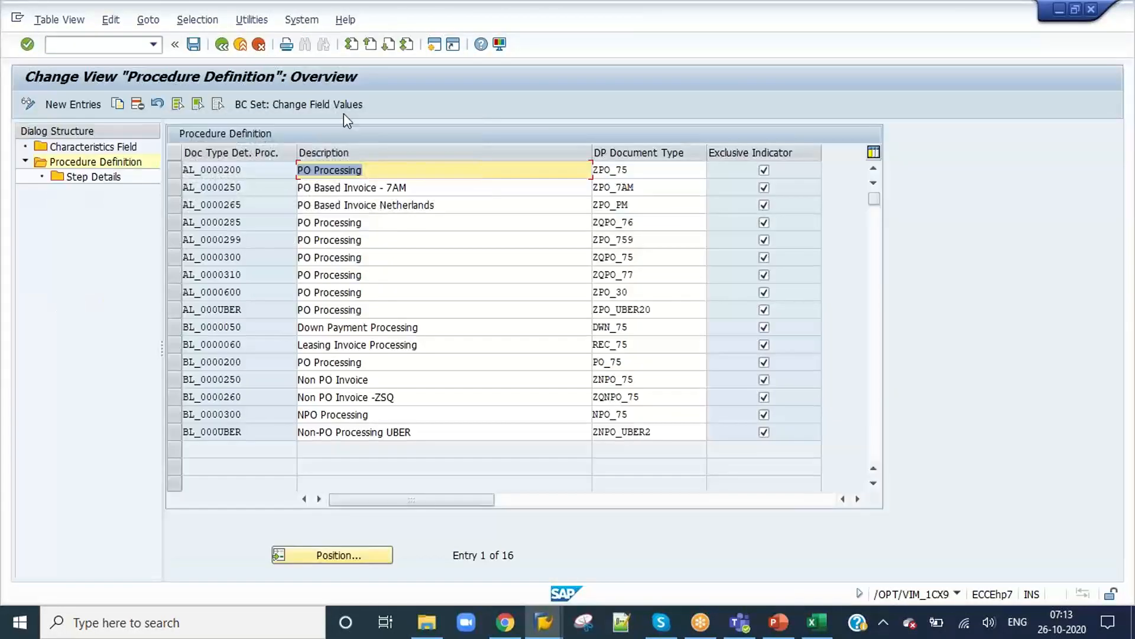
# Step: Examine the step details of procedure AL_0000200, including the XBLNR check value, and return to the procedure definitions
pyautogui.click(175, 169)
pyautogui.doubleClick(92, 176)
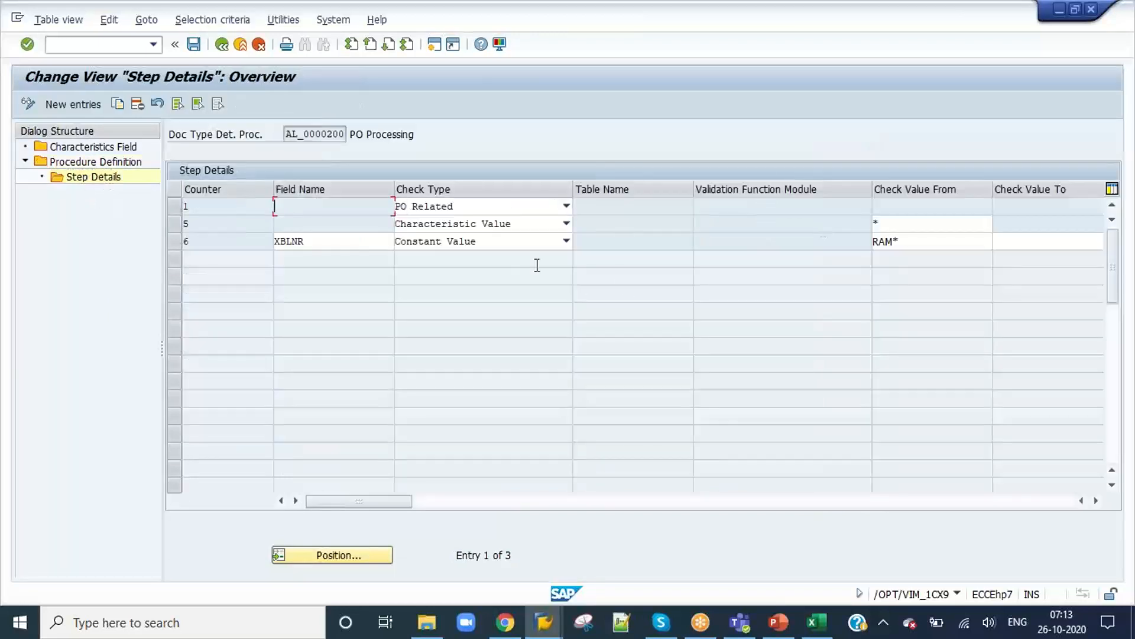
pyautogui.click(921, 242)
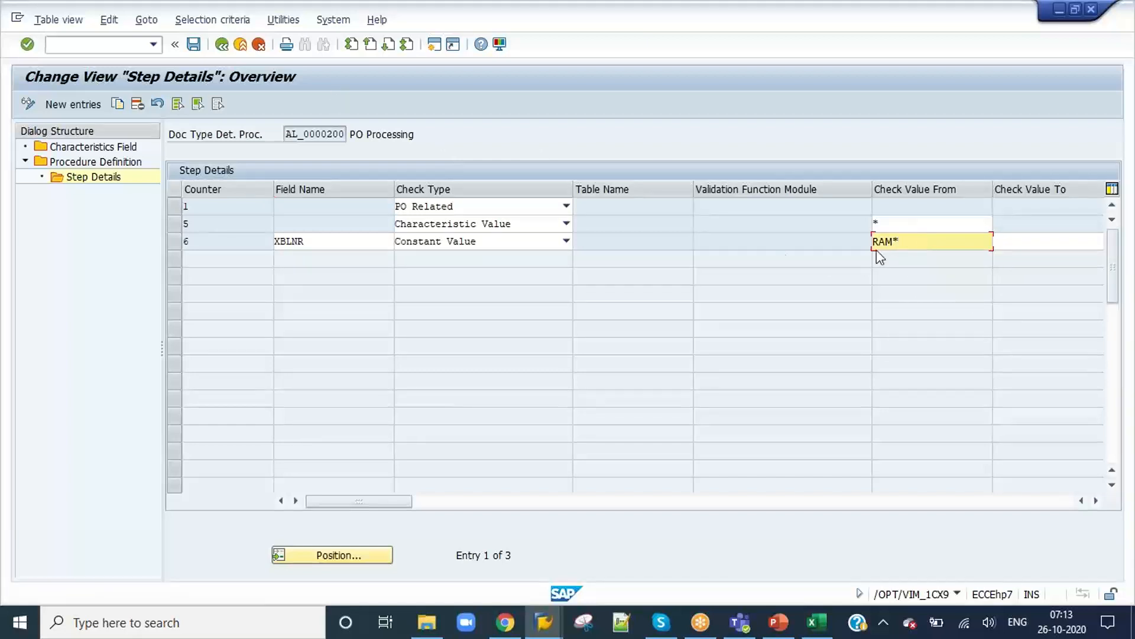
pyautogui.click(222, 44)
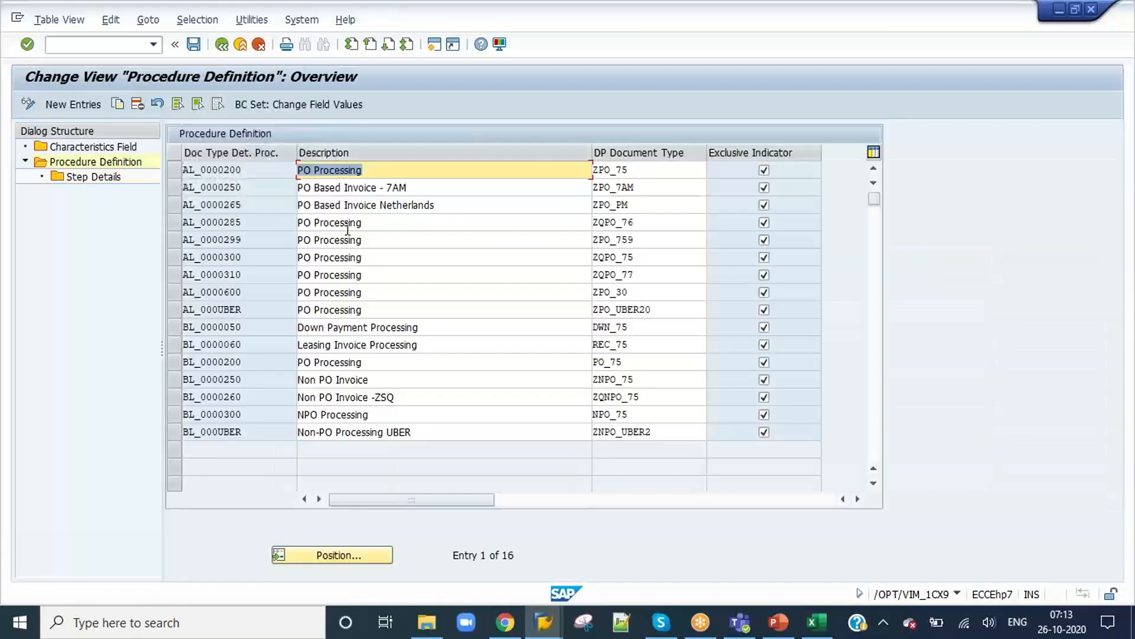
# Step: Examine the step details of procedure AL_0000250 and compare the XBLNR check value with the document's reference in VIM Analytics
pyautogui.click(171, 186)
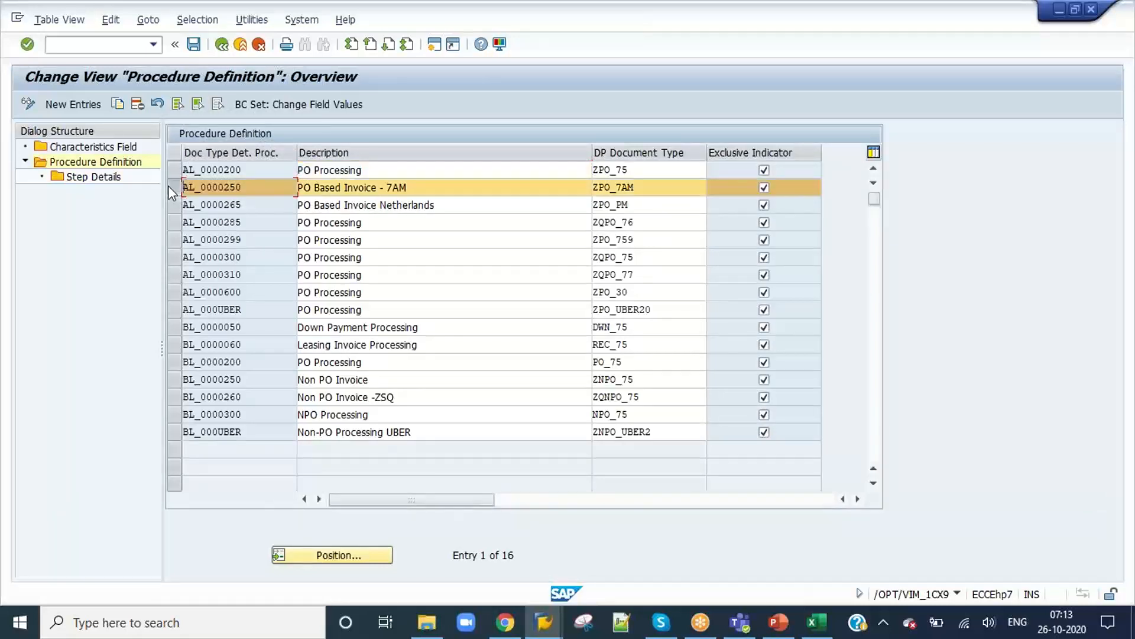
pyautogui.doubleClick(77, 178)
pyautogui.click(915, 241)
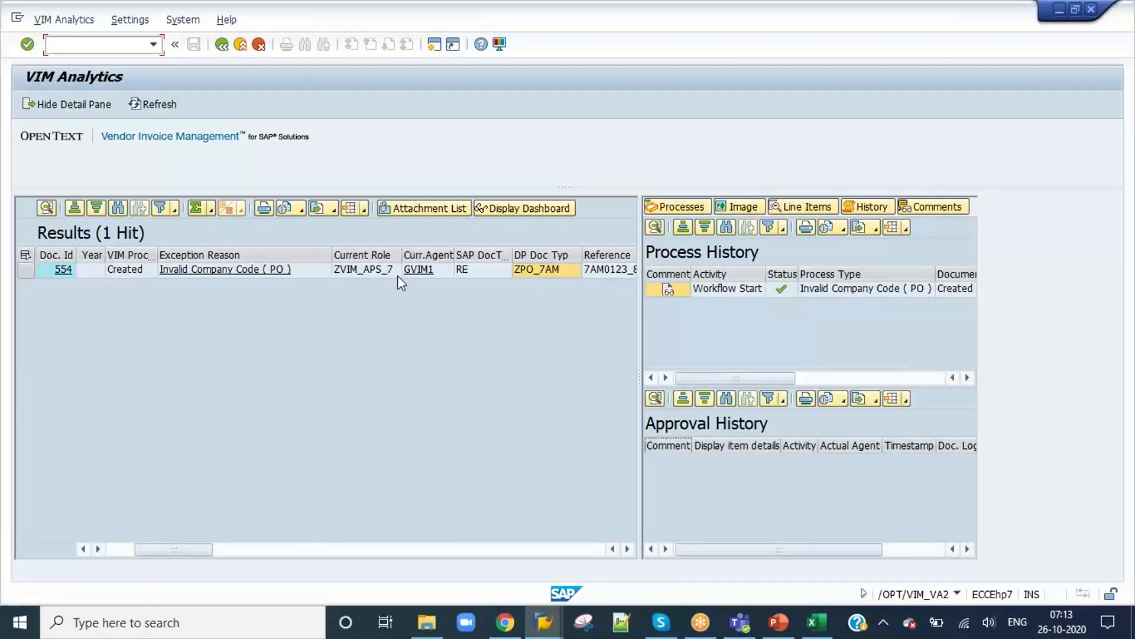
pyautogui.hscroll(3, 398, 275)
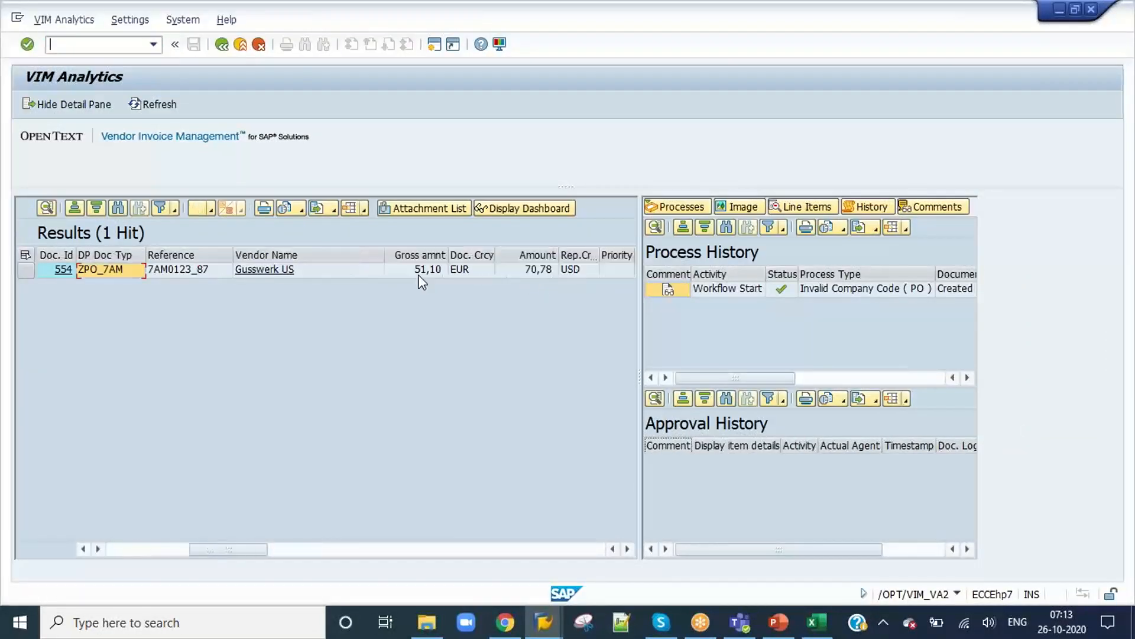
pyautogui.click(164, 270)
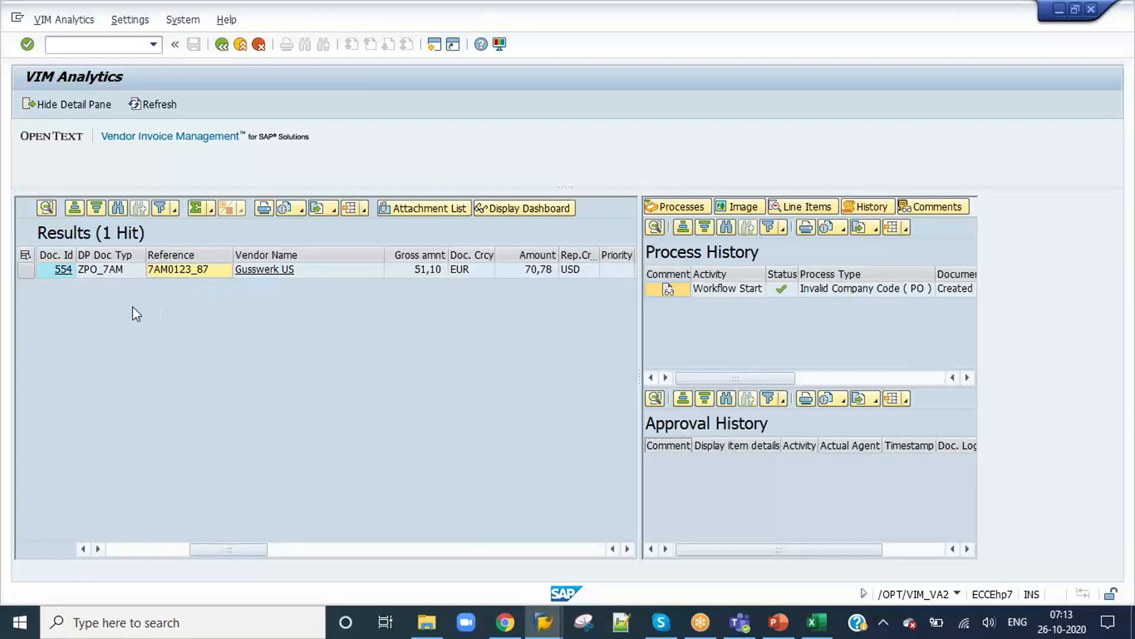
pyautogui.hscroll(-3, 223, 323)
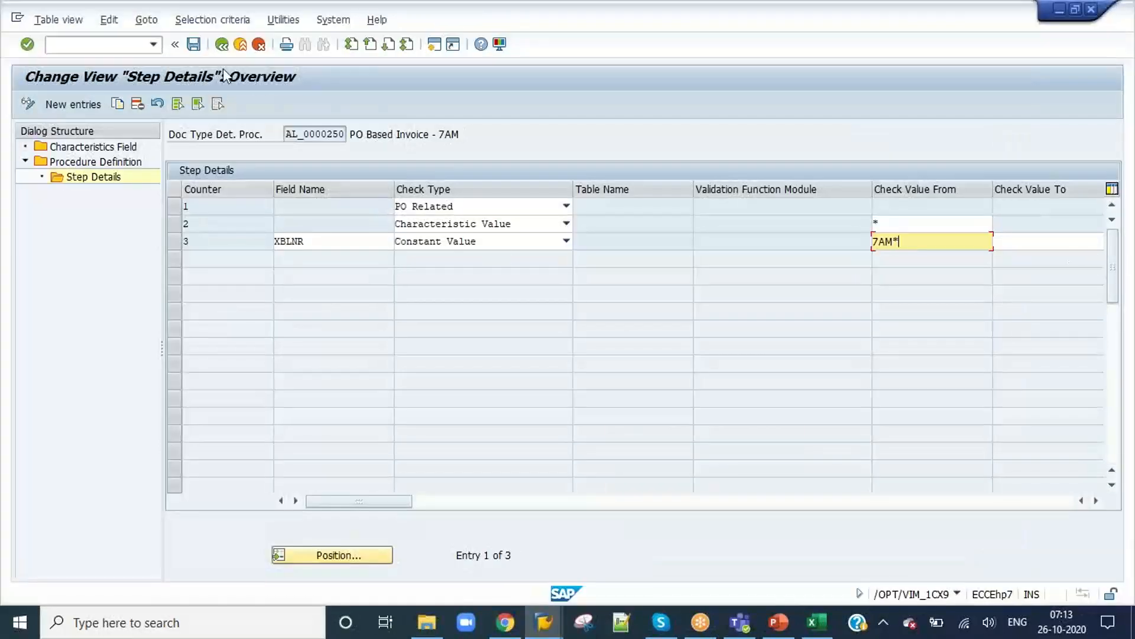
# Step: Leave the document type determination procedure and open another OpenText configuration session with /O/OPT/SPRO
pyautogui.click(223, 46)
pyautogui.click(223, 45)
pyautogui.click(222, 45)
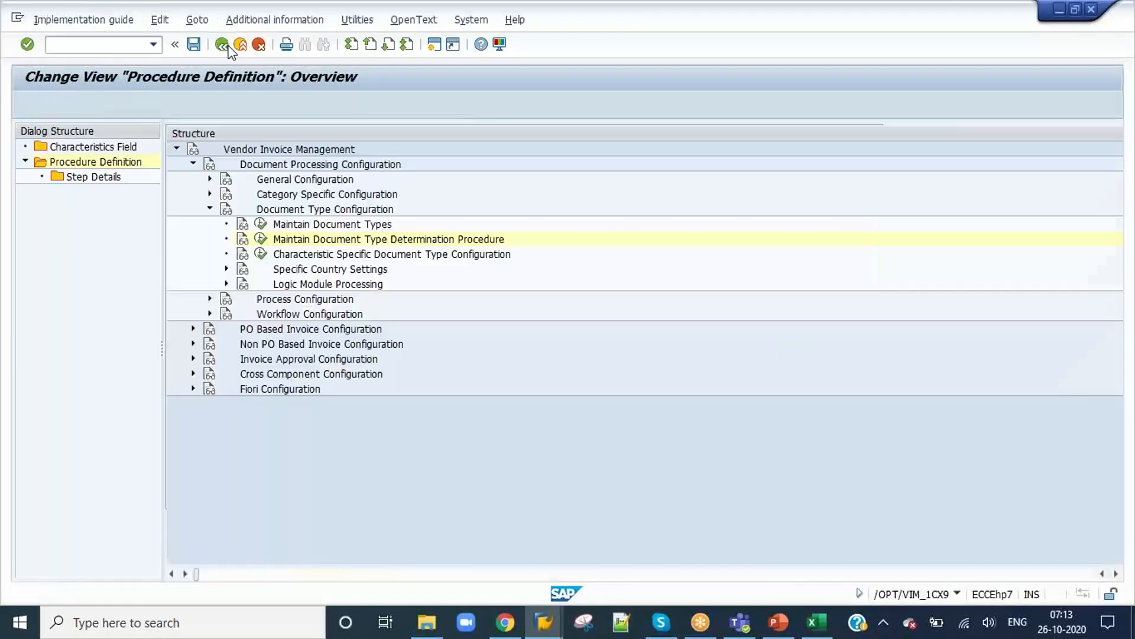
pyautogui.click(76, 46)
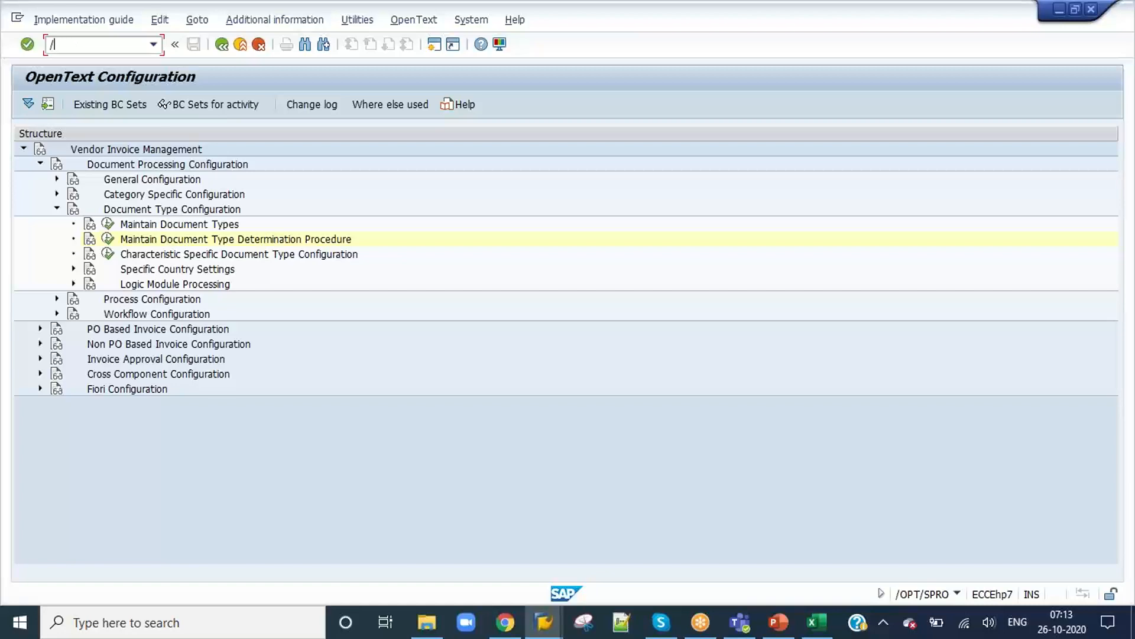
pyautogui.write('/O/OPT/SPRO')
pyautogui.press('Return')
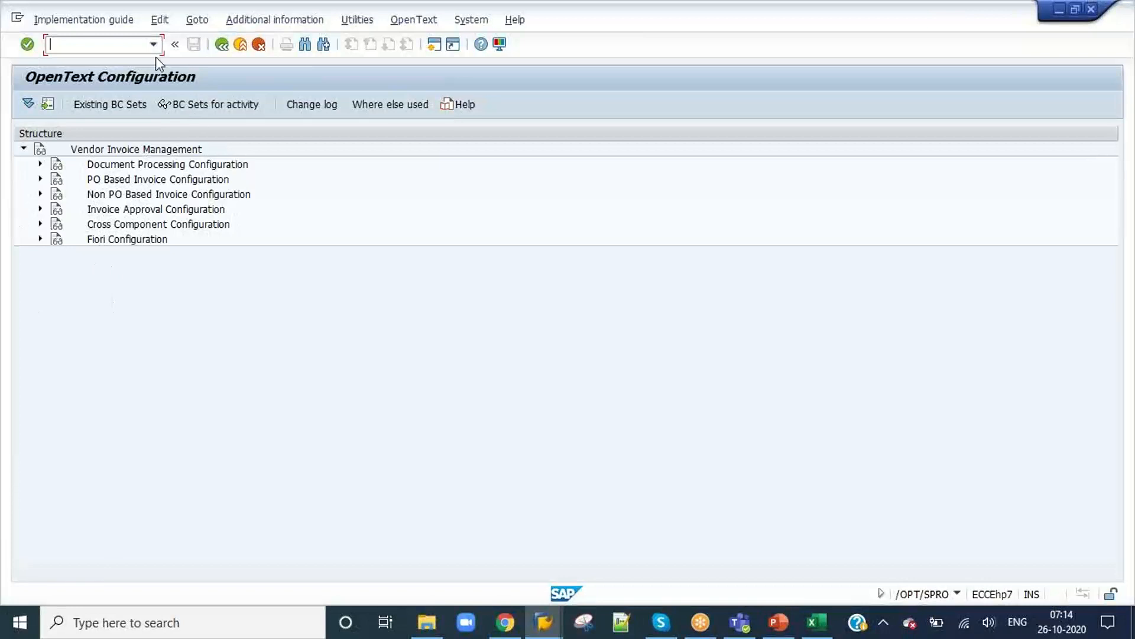
# Step: Start the VIM Workplace in the current session with /n/opt/vim_wp, reusing the earlier /o/opt/vim_wp command
pyautogui.click(153, 44)
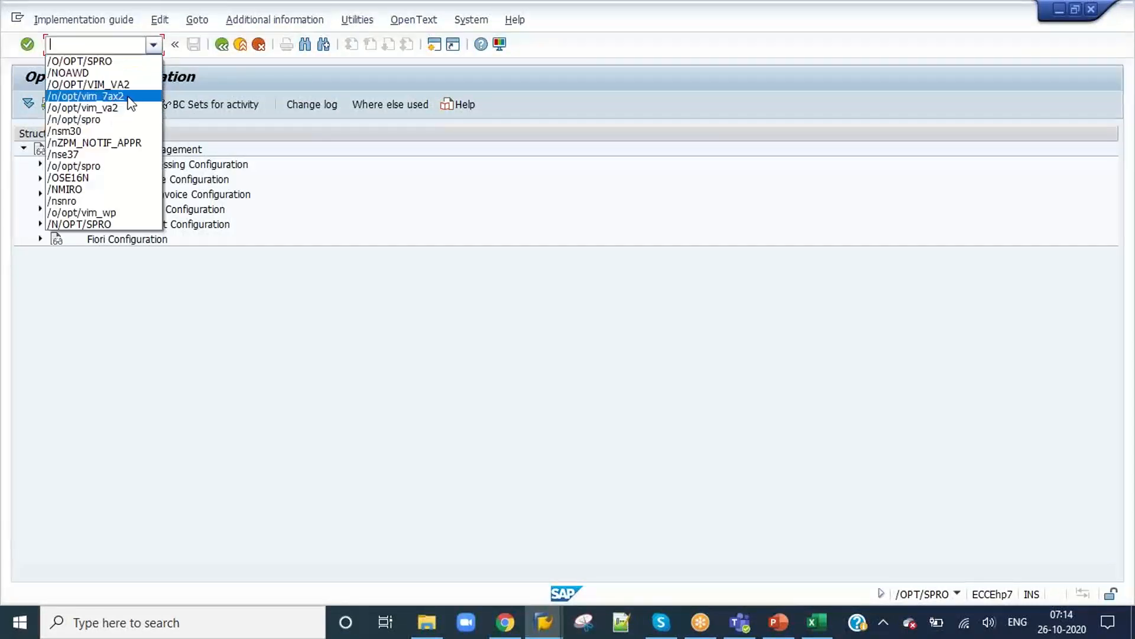
pyautogui.click(83, 212)
pyautogui.click(63, 46)
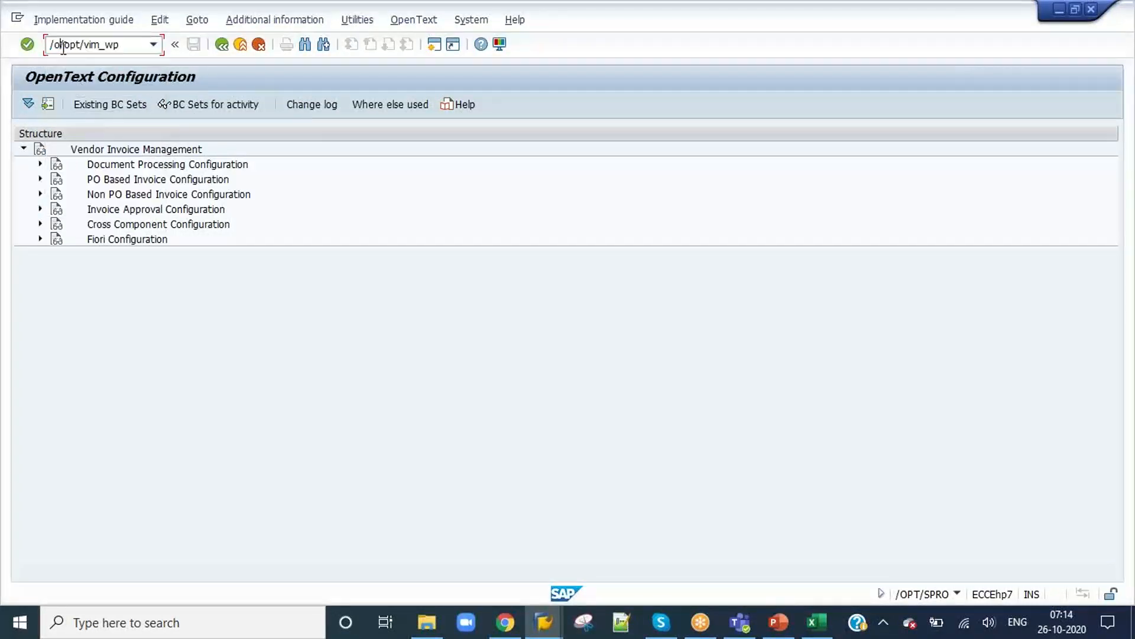
pyautogui.press('BackSpace')
pyautogui.write('n')
pyautogui.press('Return')
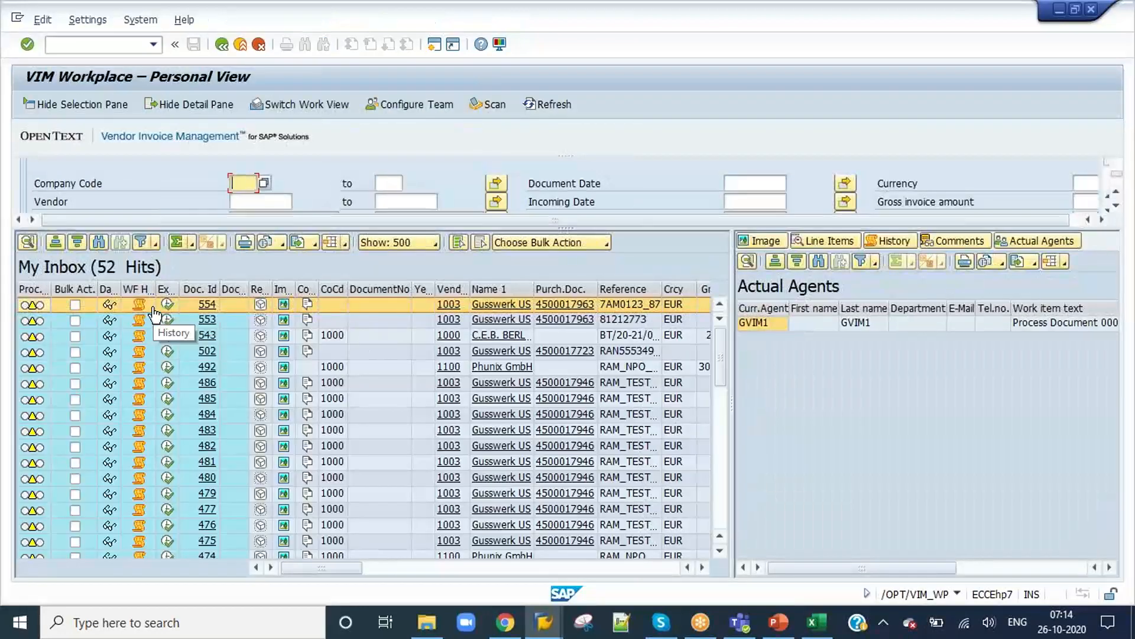
# Step: Open document 554 from the inbox for processing and review its recipient and invoice data
pyautogui.click(167, 308)
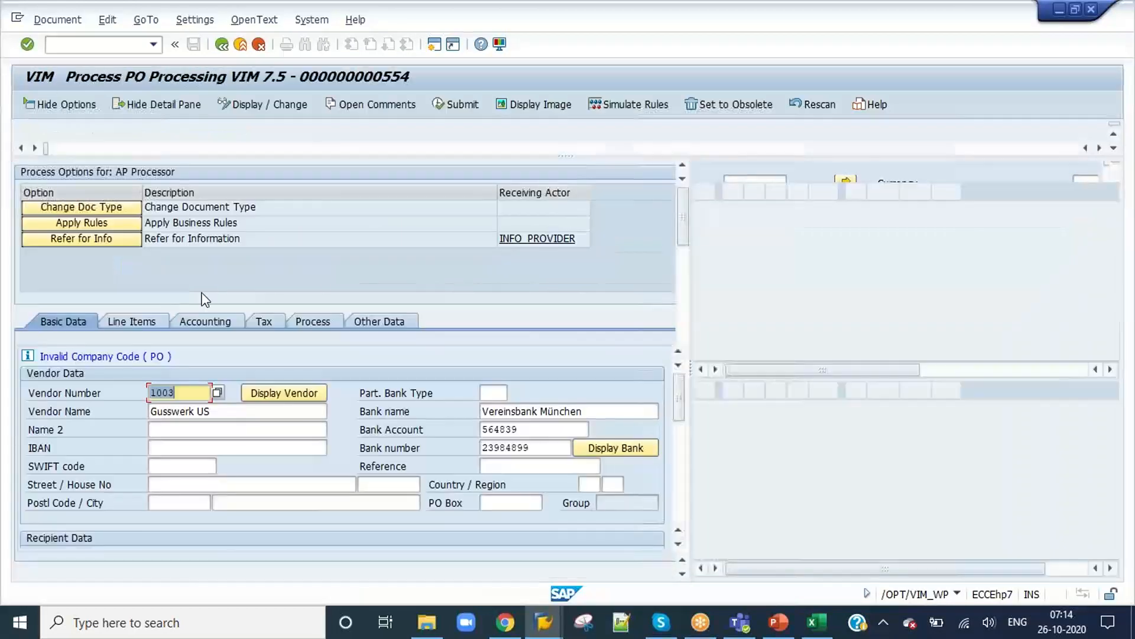
pyautogui.scroll(-3, 256, 443)
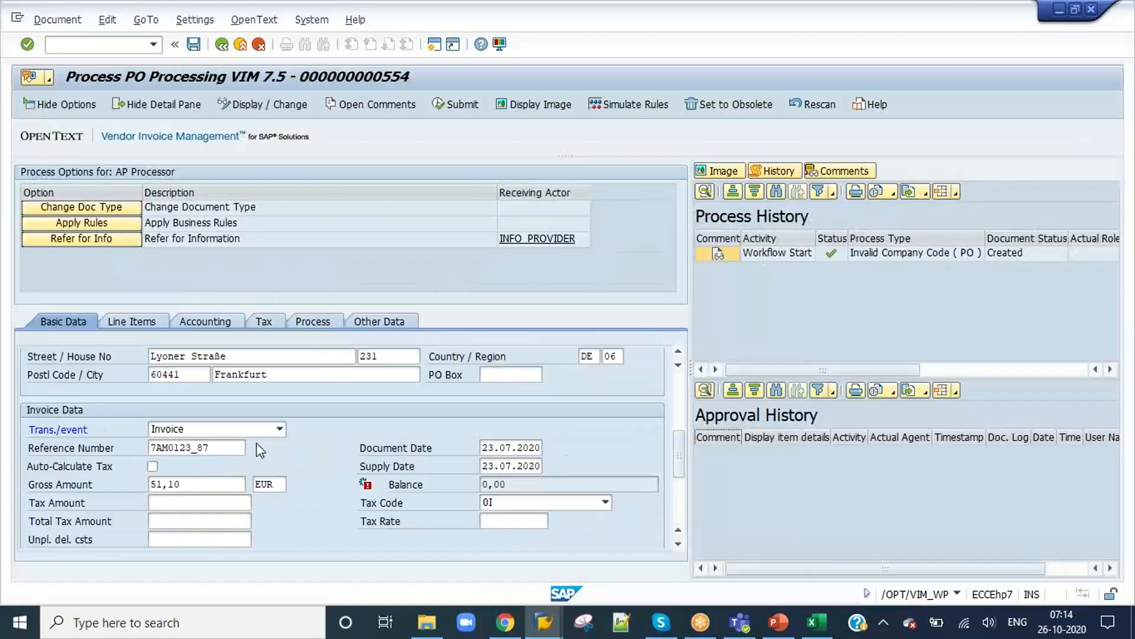
pyautogui.scroll(-3, 257, 442)
pyautogui.scroll(3, 258, 442)
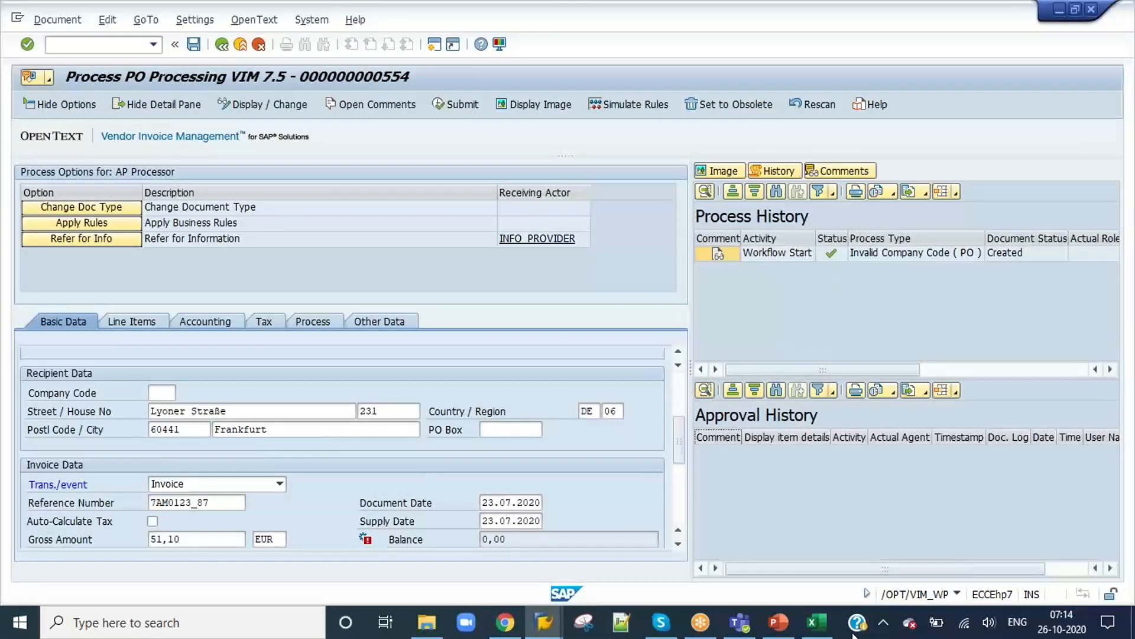
# Step: Switch to the Content workbook, highlight "Country Specific Settings for DP Document type" in yellow and save the workbook
pyautogui.click(830, 632)
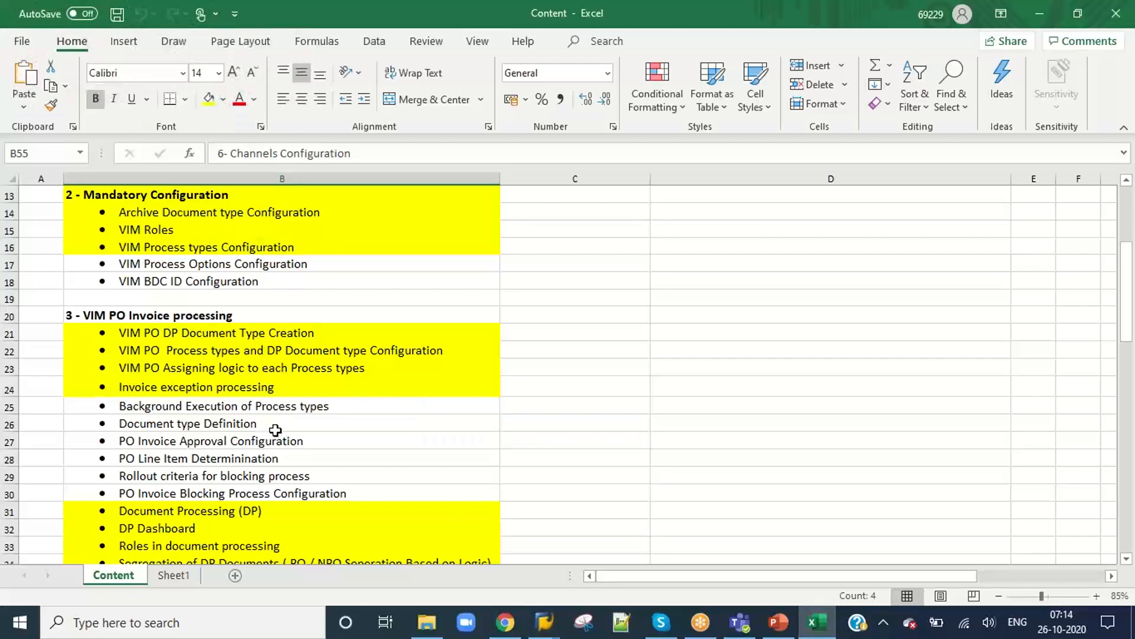
pyautogui.scroll(-3, 275, 429)
pyautogui.scroll(1, 276, 428)
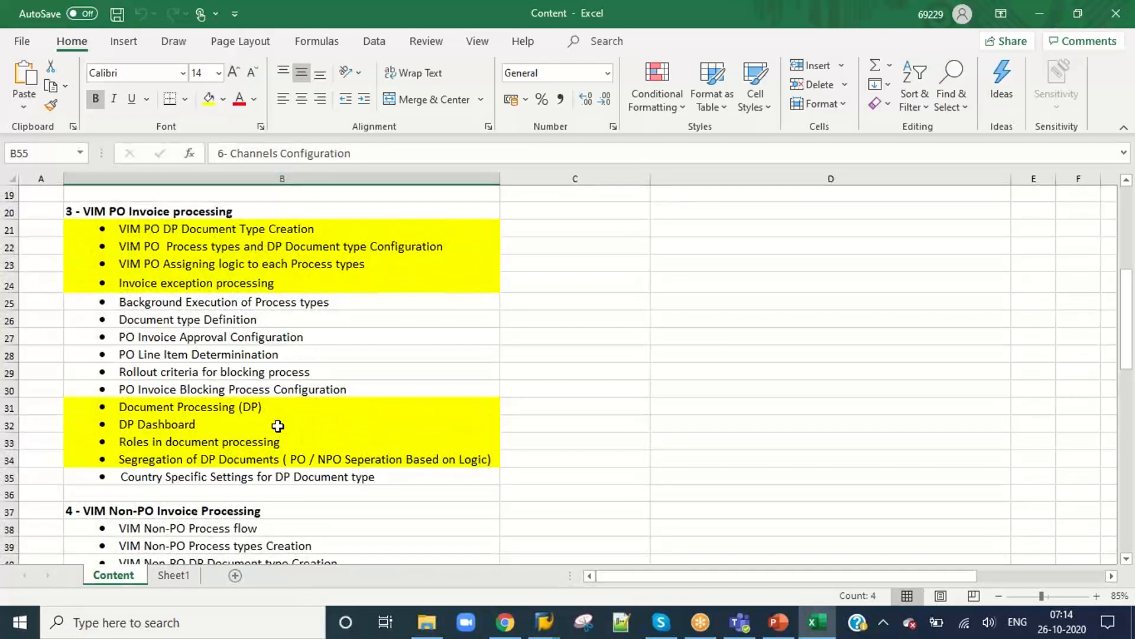
pyautogui.click(275, 484)
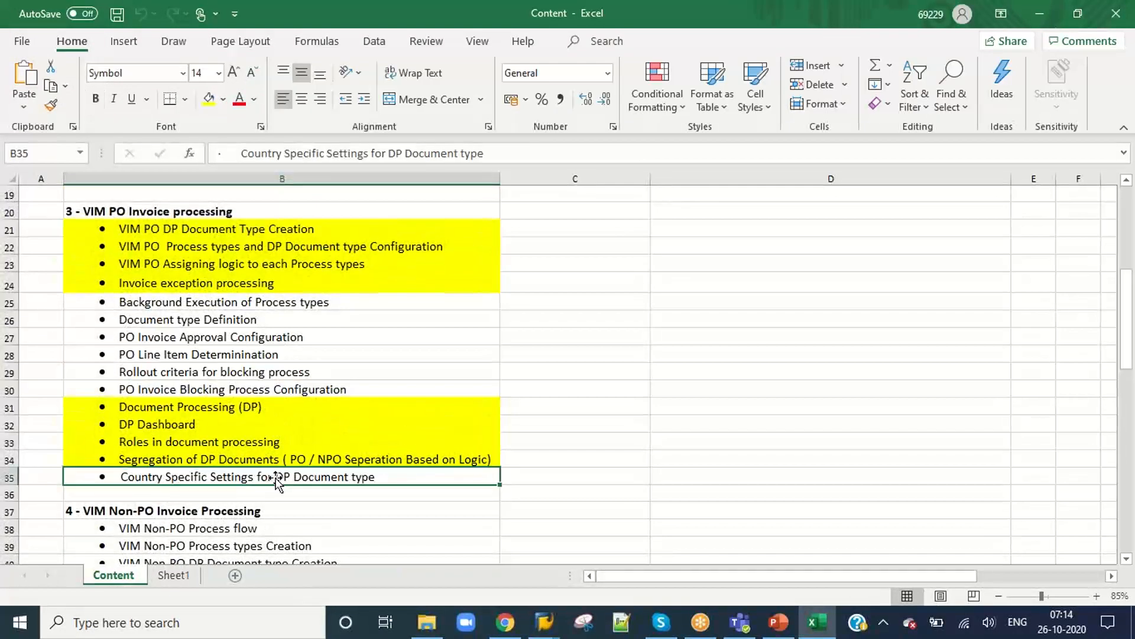
pyautogui.click(208, 97)
pyautogui.scroll(2, 478, 335)
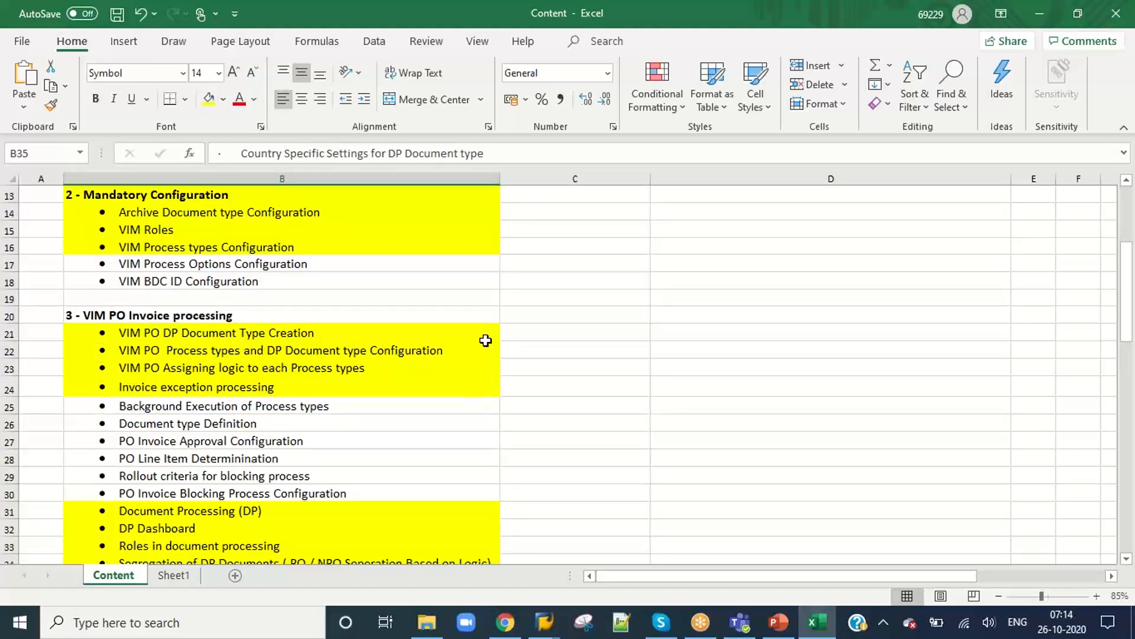
pyautogui.hotkey('ctrl', 's')
# Step: Return to document 554 in SAP and check whether its Gross Amount field can be edited
pyautogui.hotkey('alt', 'Tab')
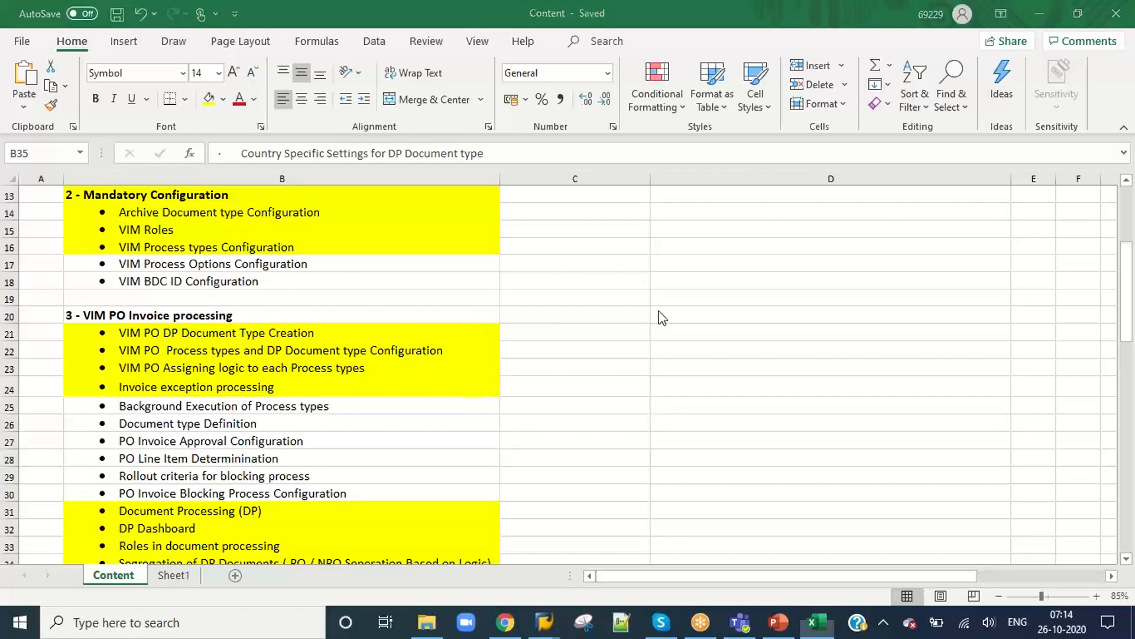
pyautogui.scroll(-3, 208, 467)
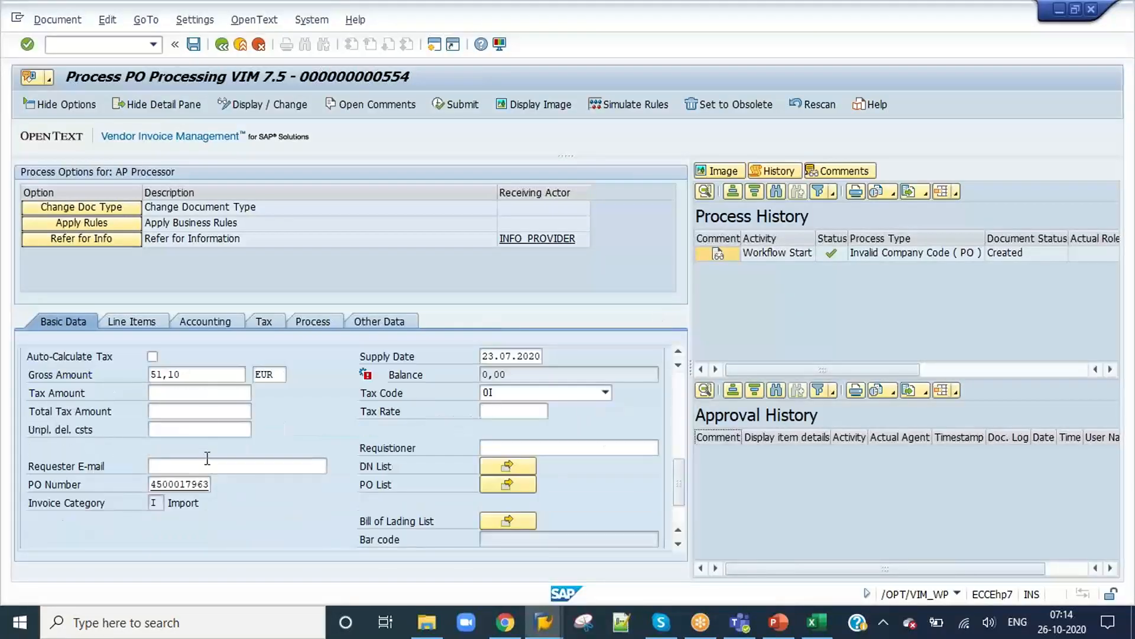
pyautogui.click(197, 374)
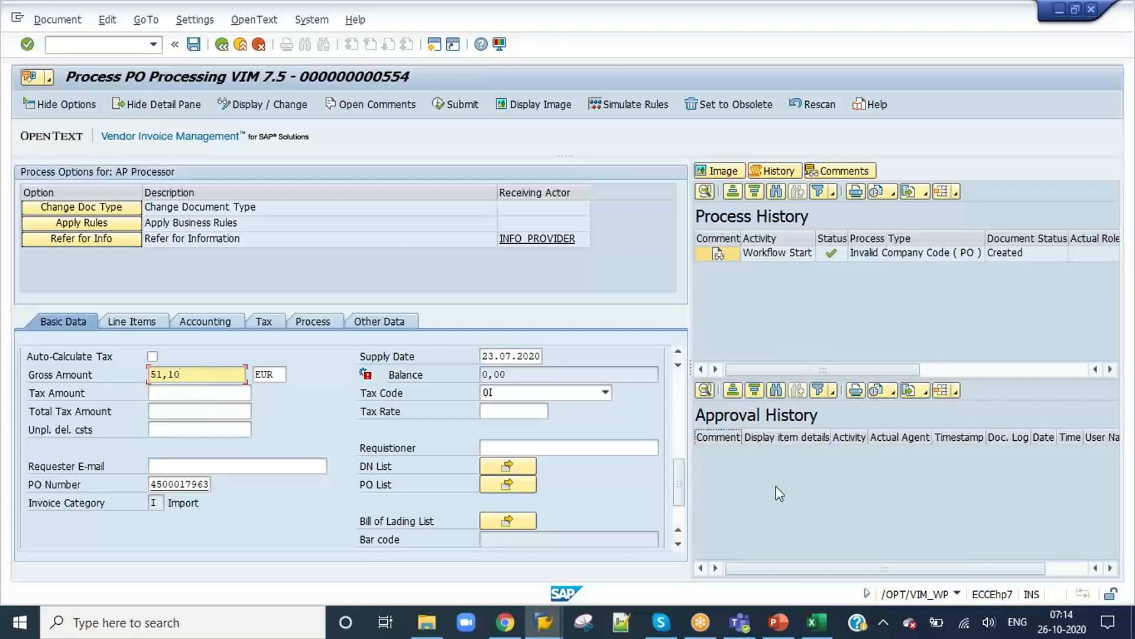
# Step: Close the Store documents and VIM Analytics sessions
pyautogui.click(543, 624)
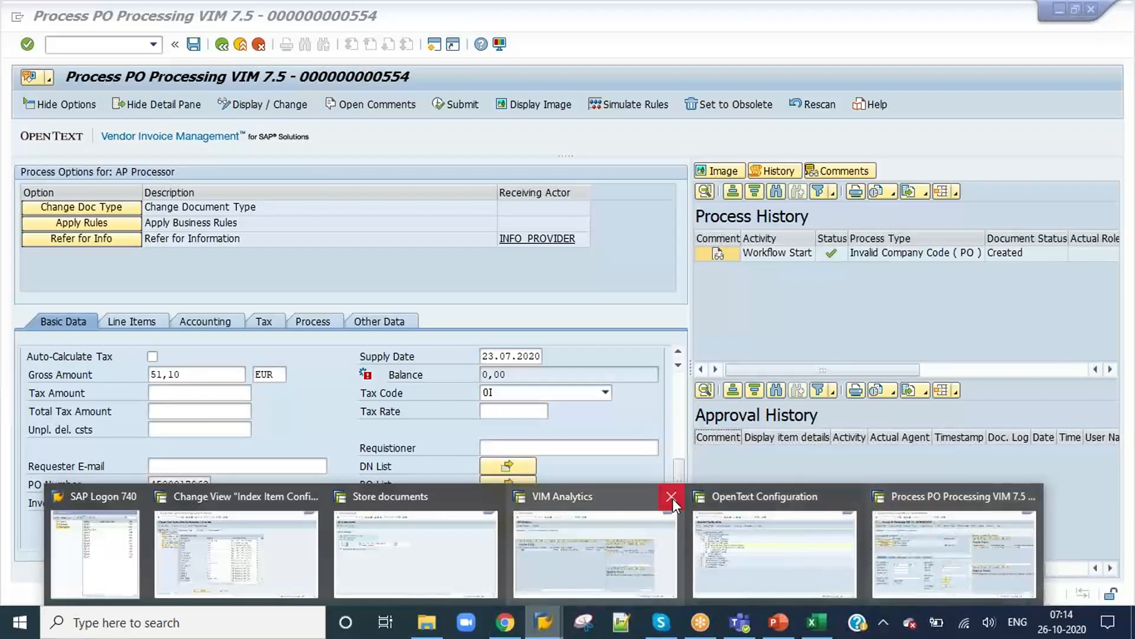
pyautogui.click(492, 497)
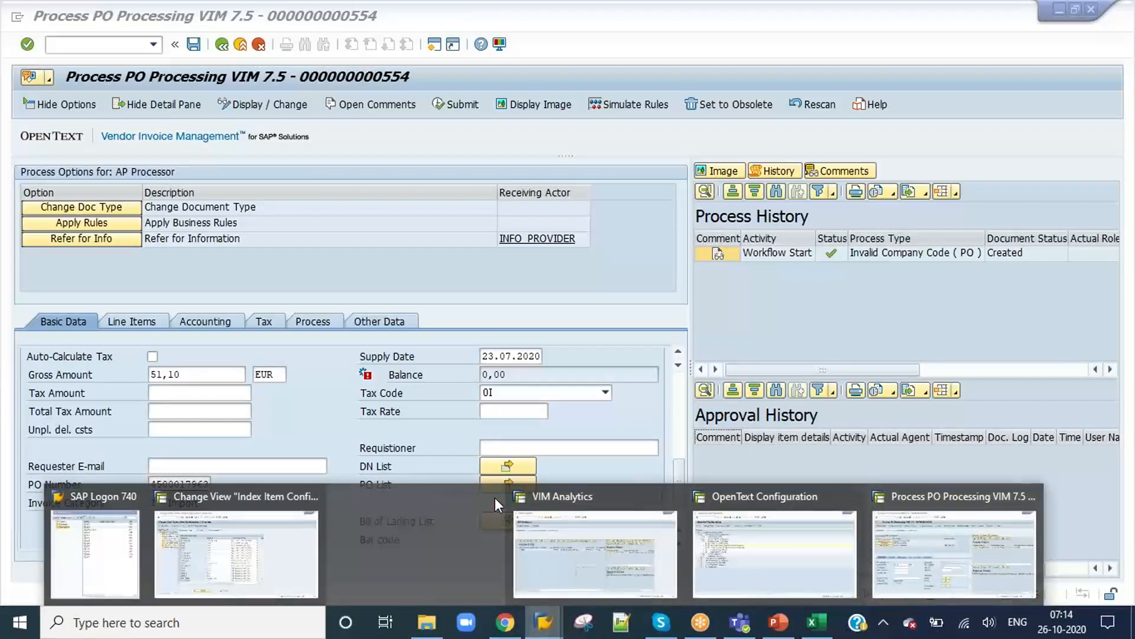
pyautogui.click(581, 496)
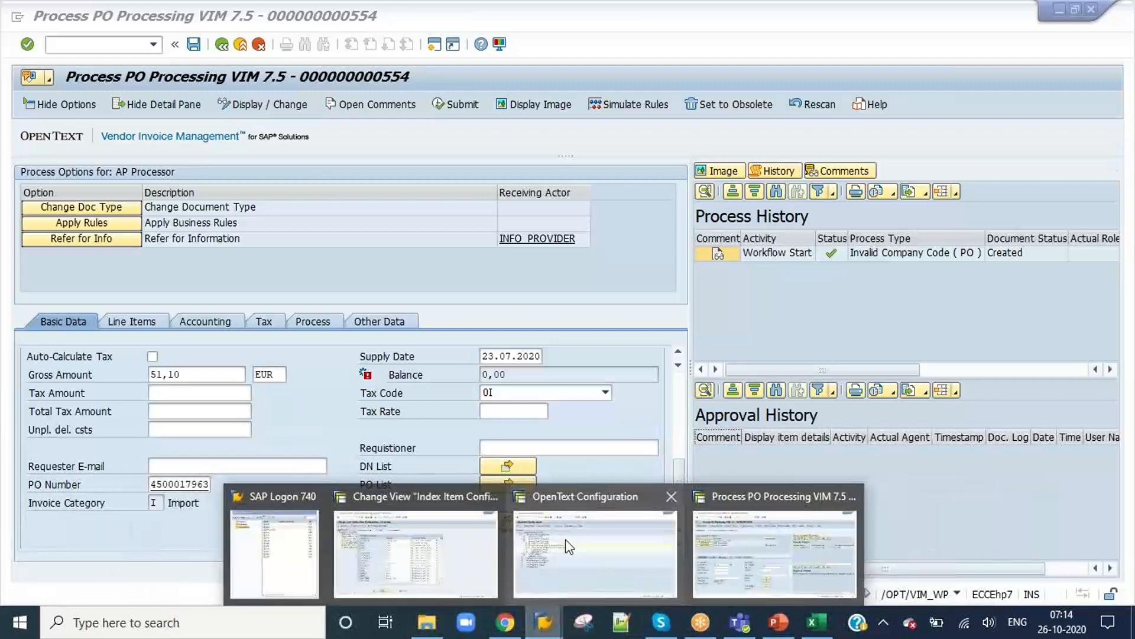
pyautogui.click(585, 532)
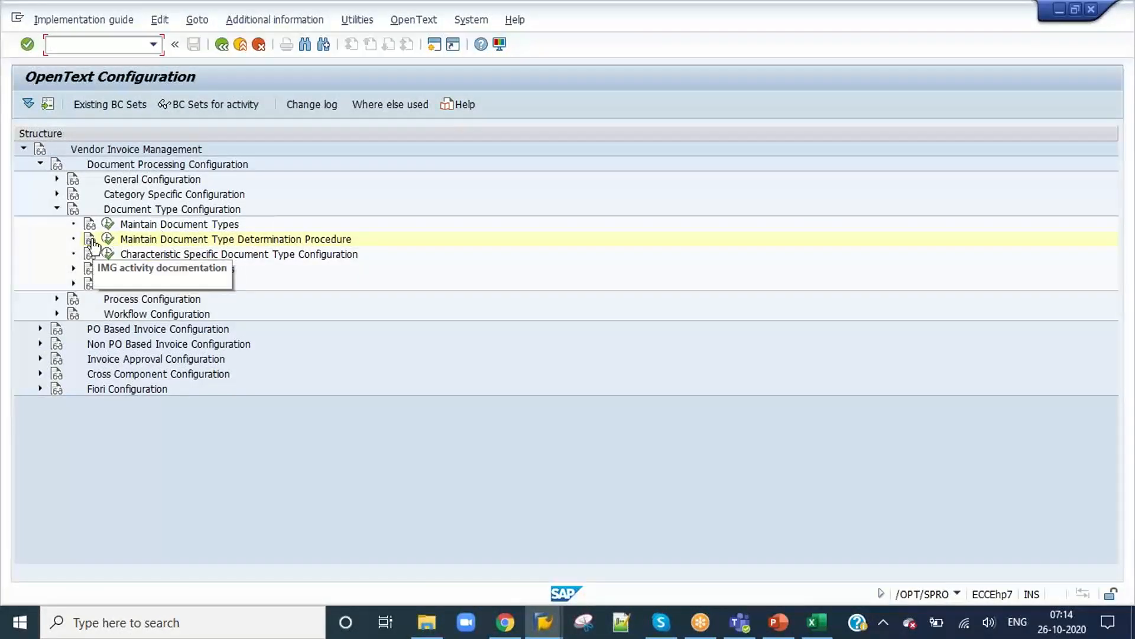
pyautogui.click(107, 224)
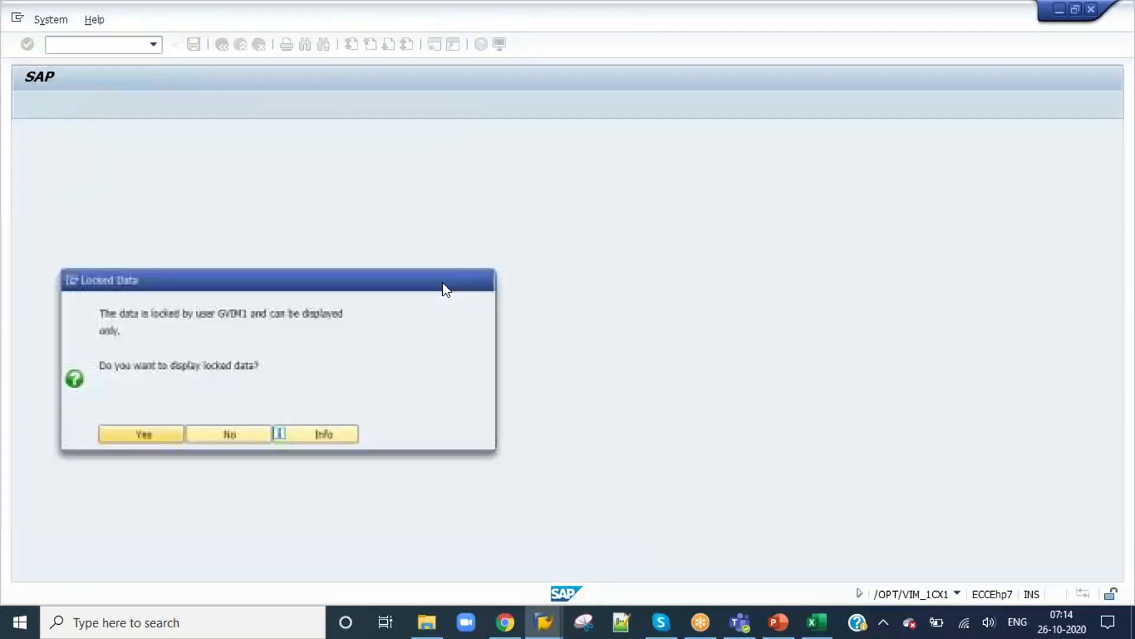
pyautogui.click(225, 440)
# Step: Close the OpenText Configuration session and open the Index Header Configuration of document type ZPO_7AM in the existing configuration session
pyautogui.moveTo(544, 622)
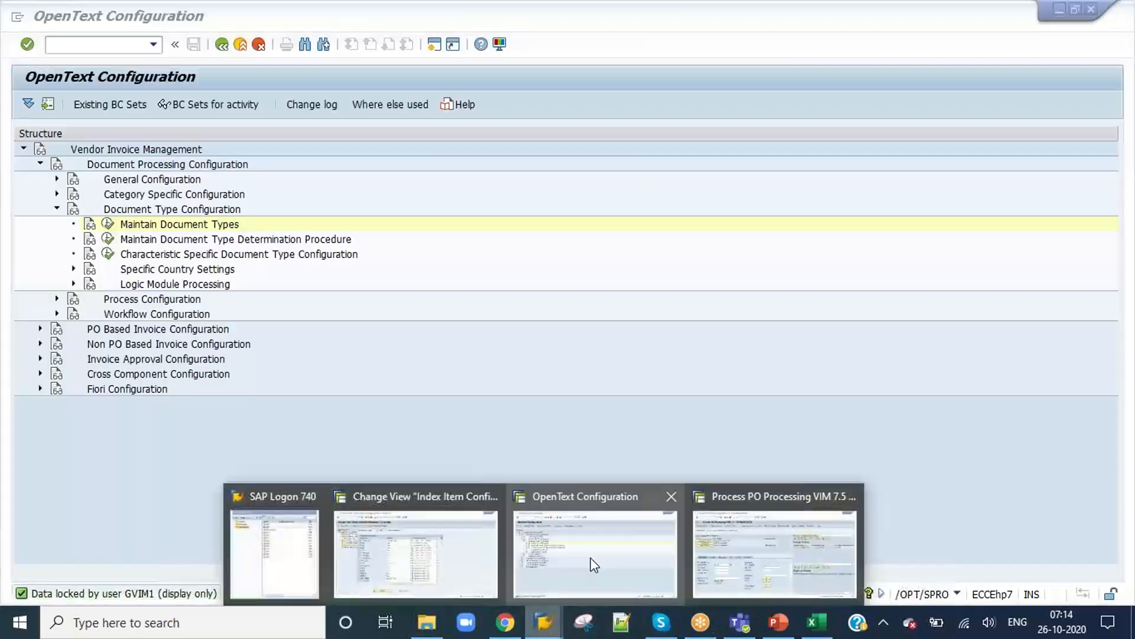
pyautogui.click(671, 497)
pyautogui.click(503, 538)
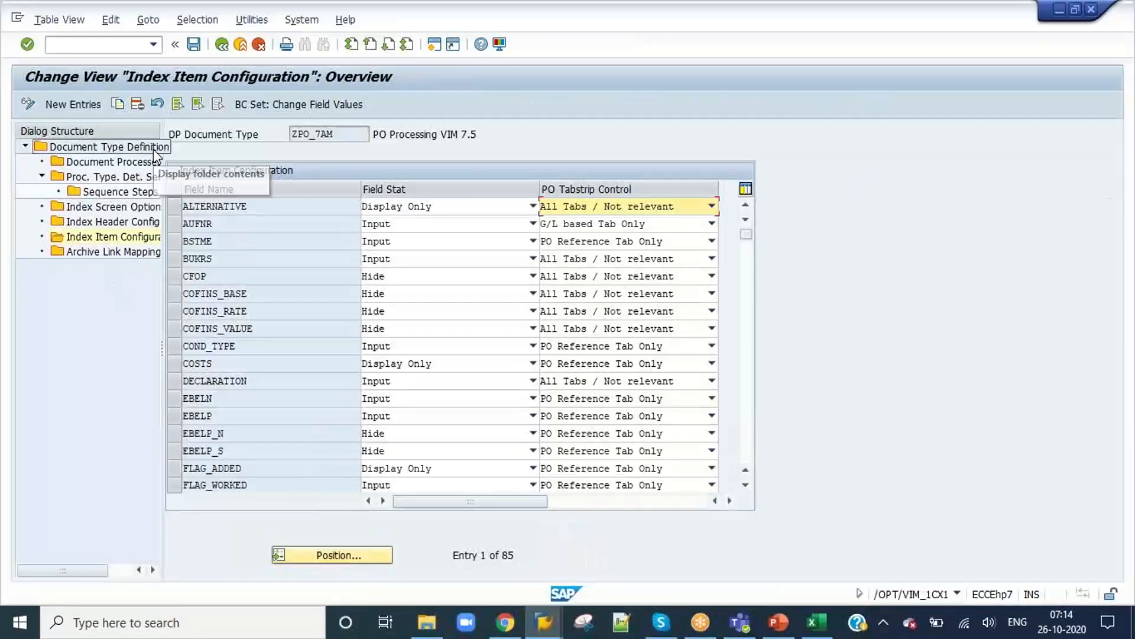
pyautogui.doubleClick(113, 221)
pyautogui.click(326, 135)
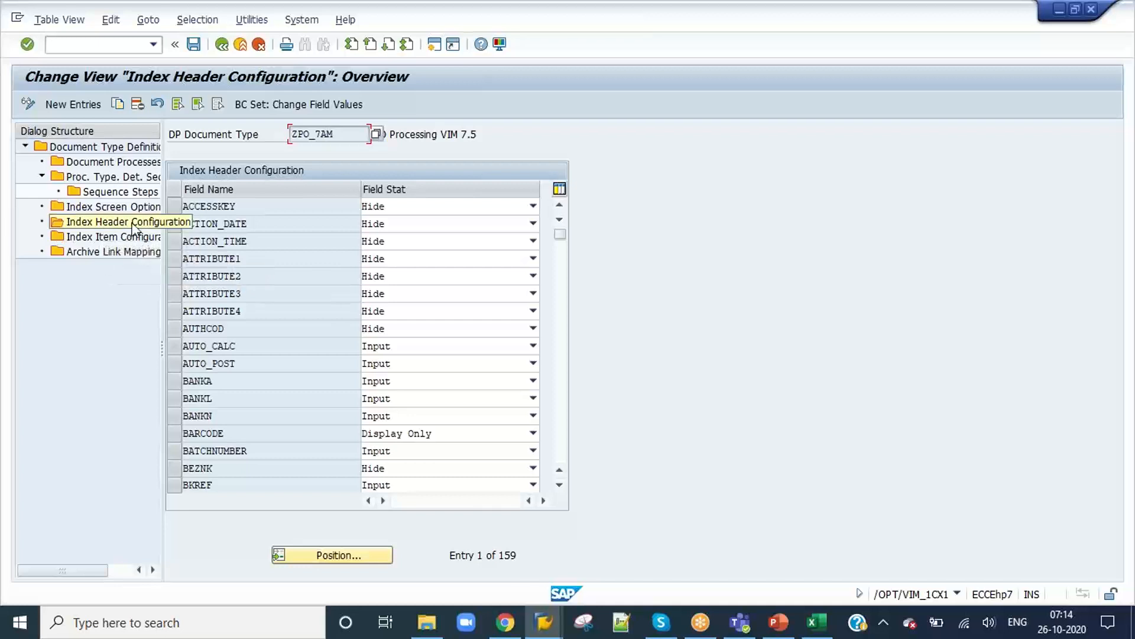
# Step: Find the GROSS_AMOUNT field via the position entry "Gross", set its field status to Display Only and save under the proposed customizing request
pyautogui.click(335, 553)
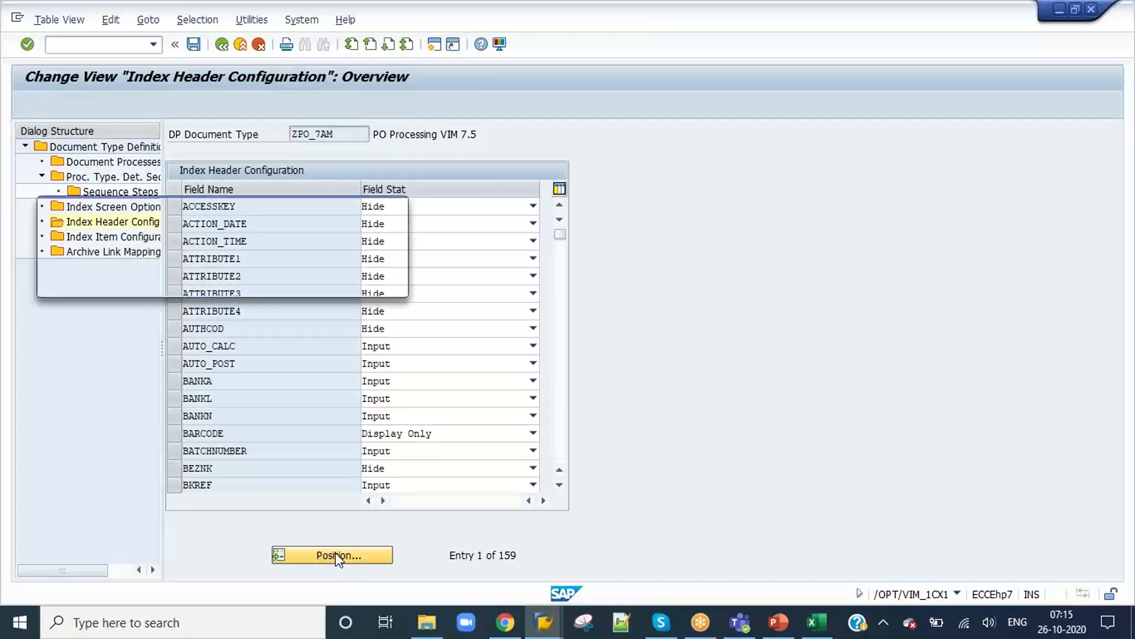
pyautogui.write('gr')
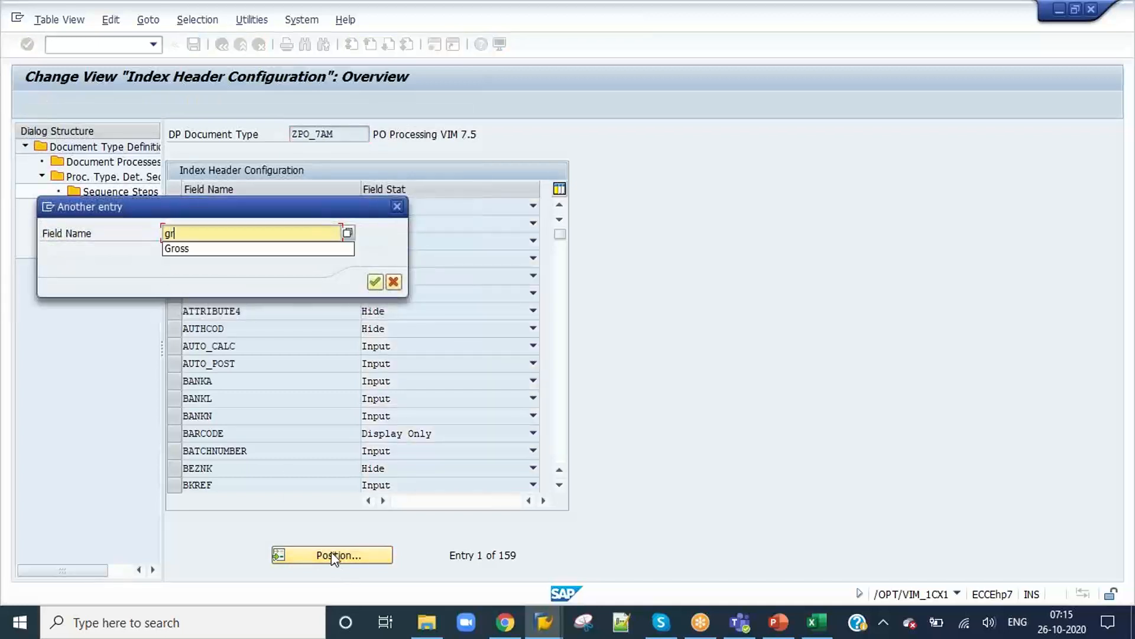
pyautogui.write('o')
pyautogui.press('Down')
pyautogui.press('Return')
pyautogui.press('Return')
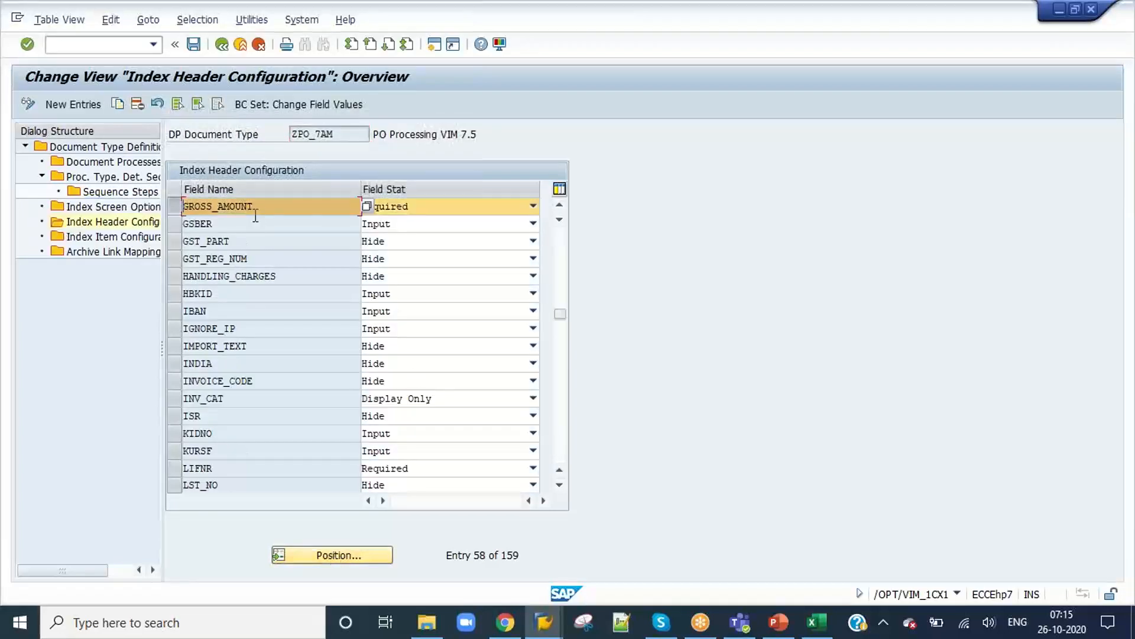
pyautogui.click(458, 206)
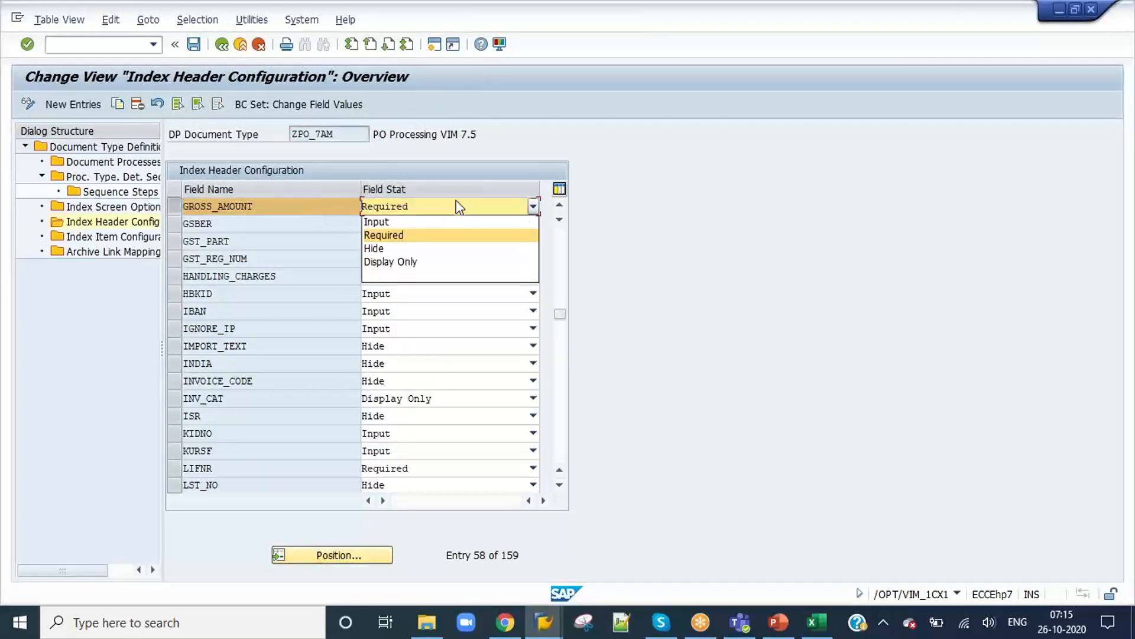
pyautogui.click(420, 262)
pyautogui.click(195, 46)
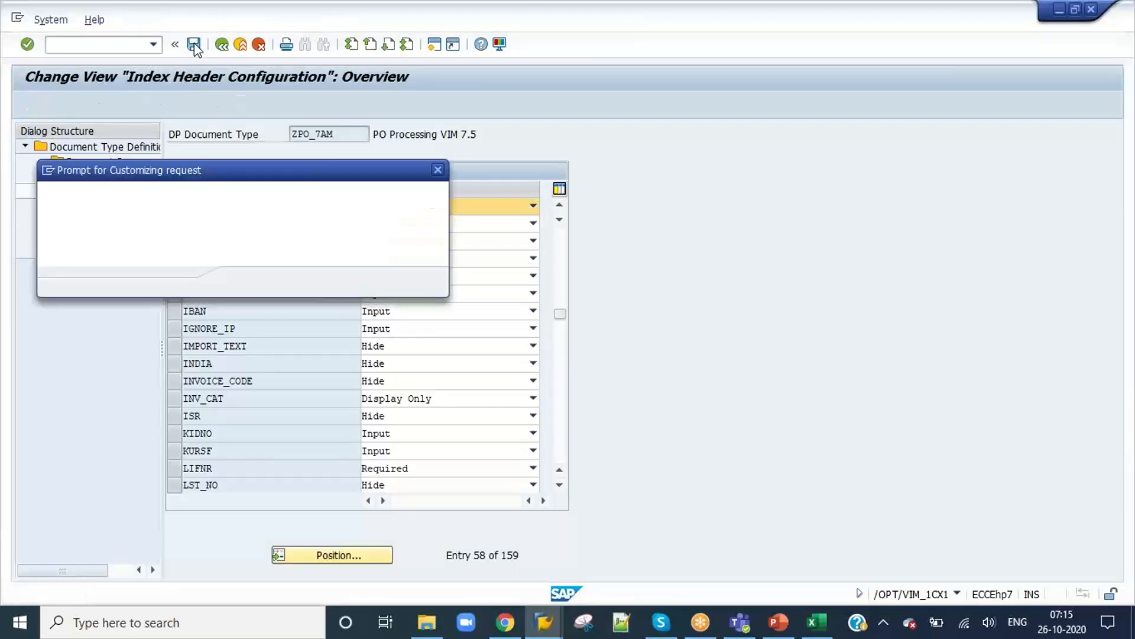
pyautogui.click(250, 289)
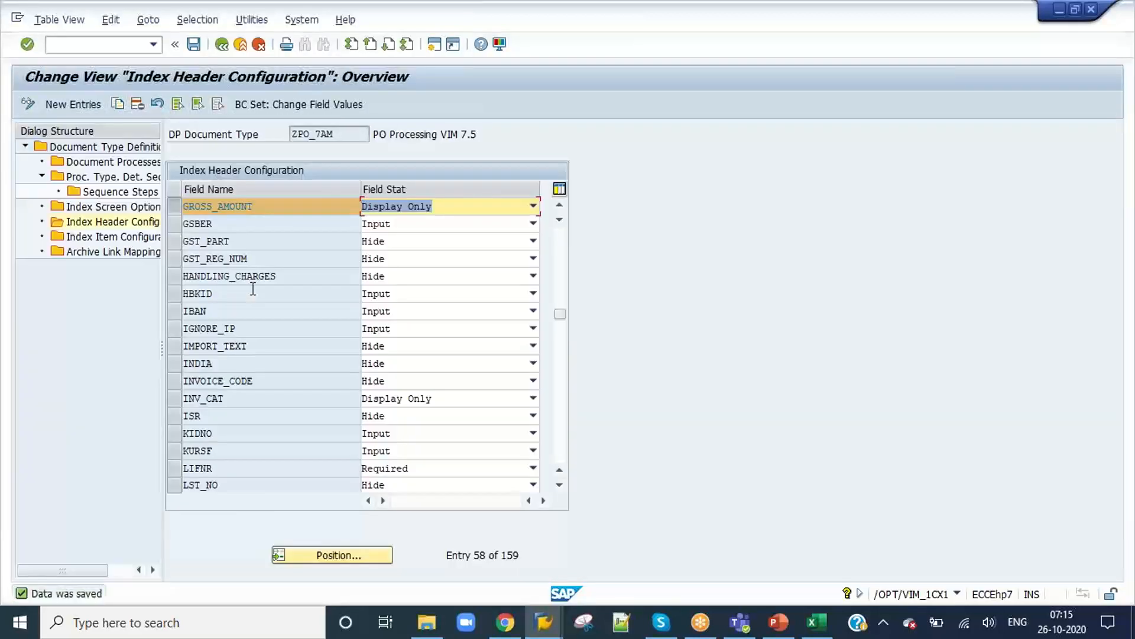
# Step: Return to document 554, save it to refresh the screen, and check its Gross Amount field and line items
pyautogui.hotkey('alt', 'Tab')
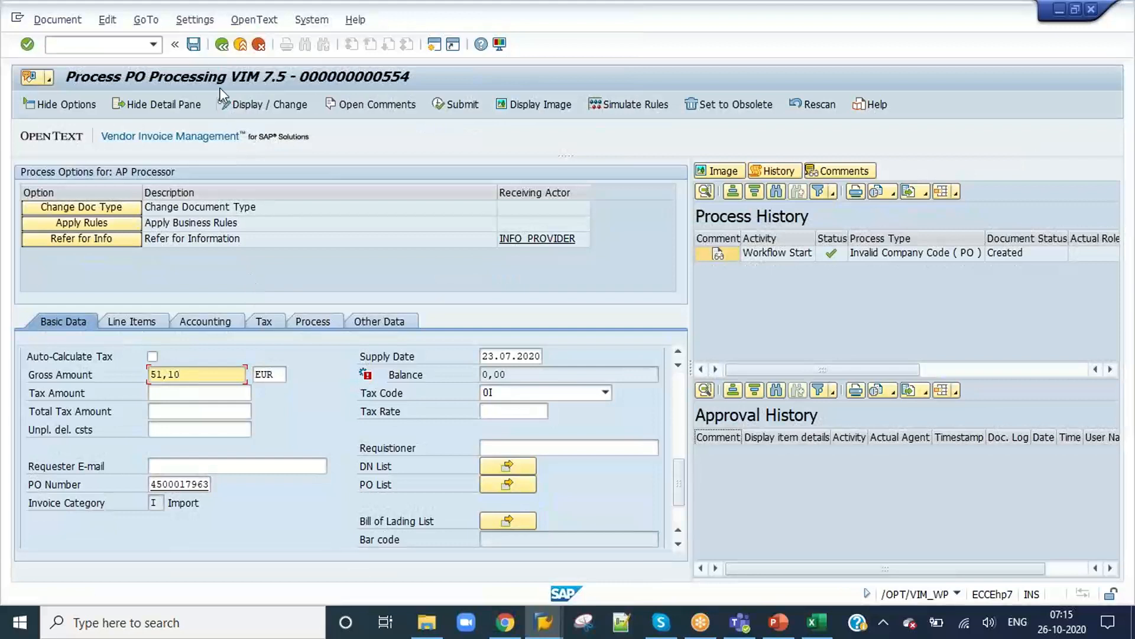
pyautogui.click(193, 45)
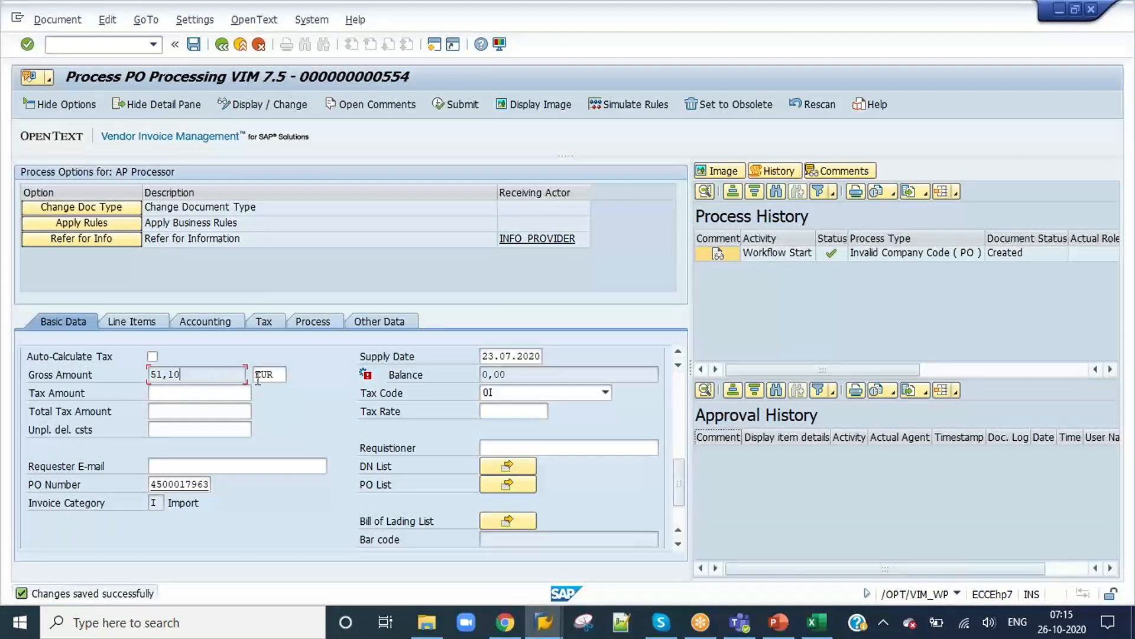
pyautogui.click(184, 372)
pyautogui.click(136, 321)
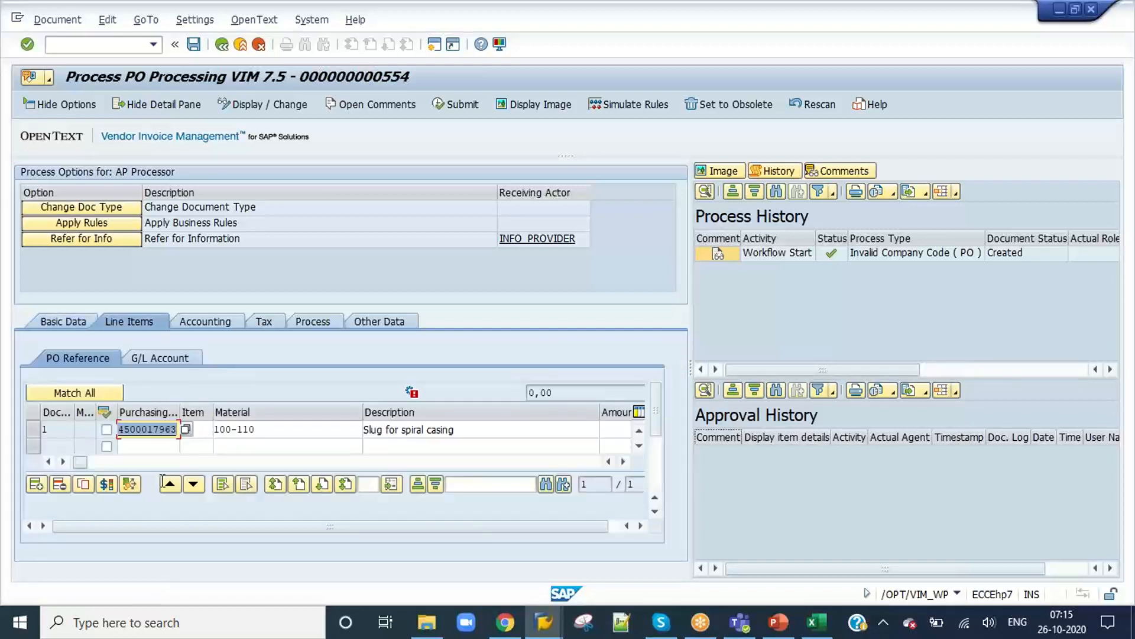
pyautogui.moveTo(84, 462)
pyautogui.mouseDown()
pyautogui.moveTo(214, 464)
pyautogui.moveTo(64, 469)
pyautogui.mouseUp()
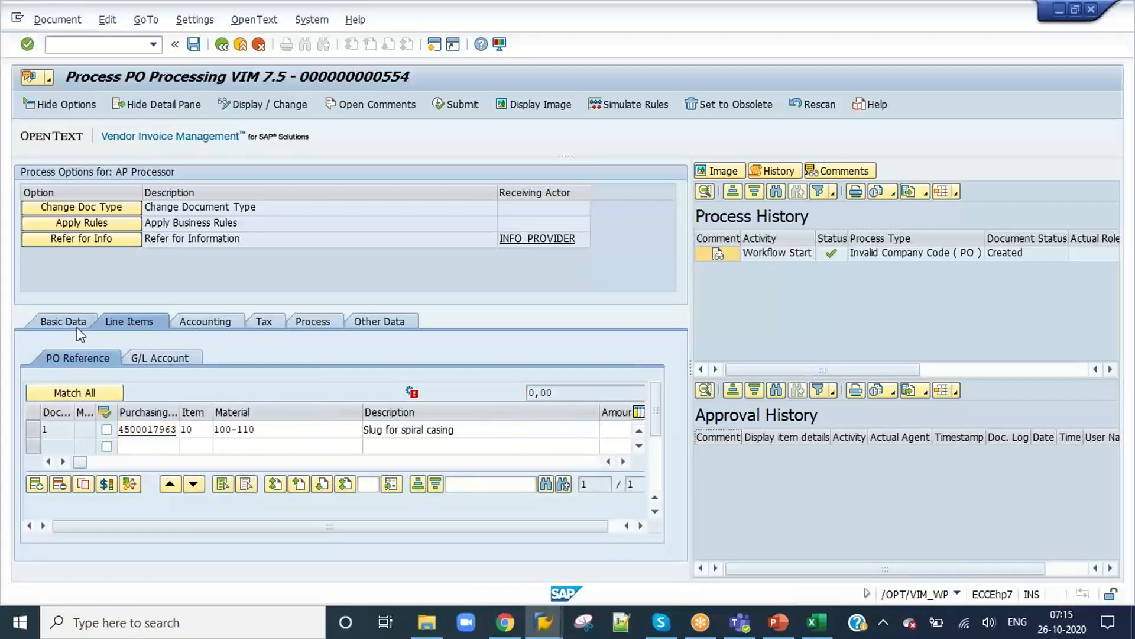
# Step: Look up the technical information of the Tax Amount field in the Basic Data and copy its field name VAT_AMOUNT
pyautogui.click(63, 321)
pyautogui.scroll(-3, 269, 442)
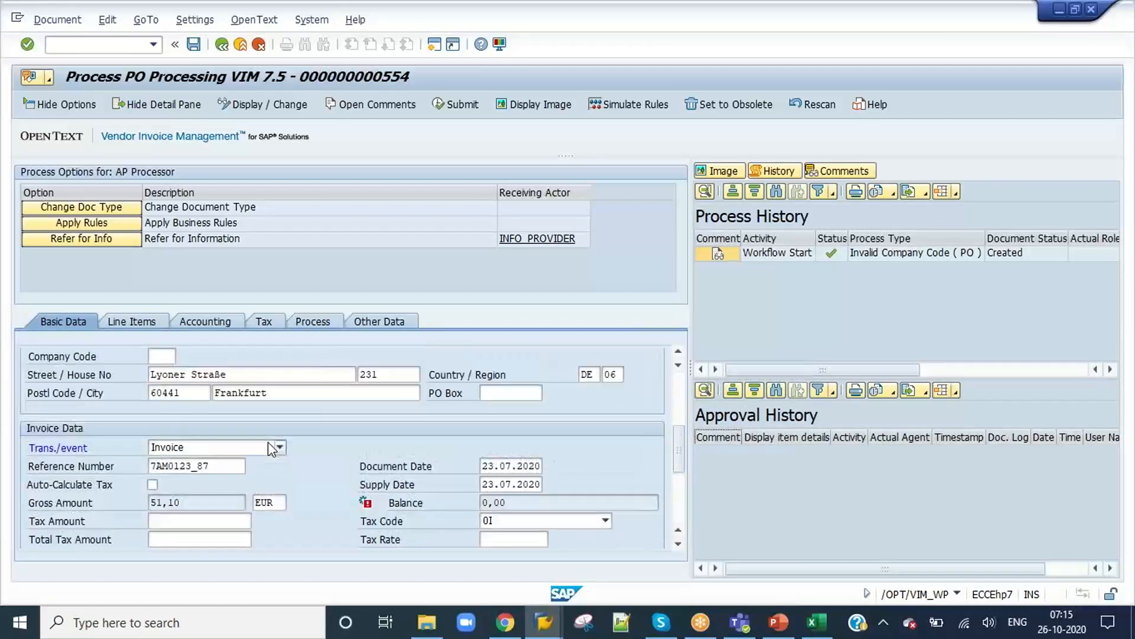
pyautogui.scroll(-3, 251, 504)
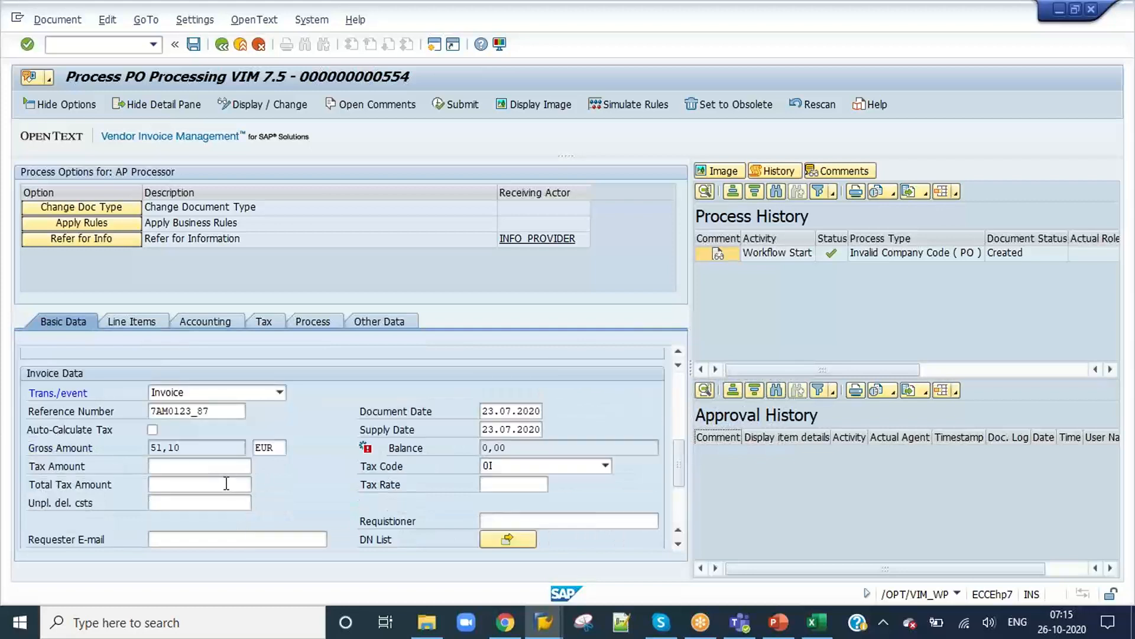
pyautogui.click(220, 467)
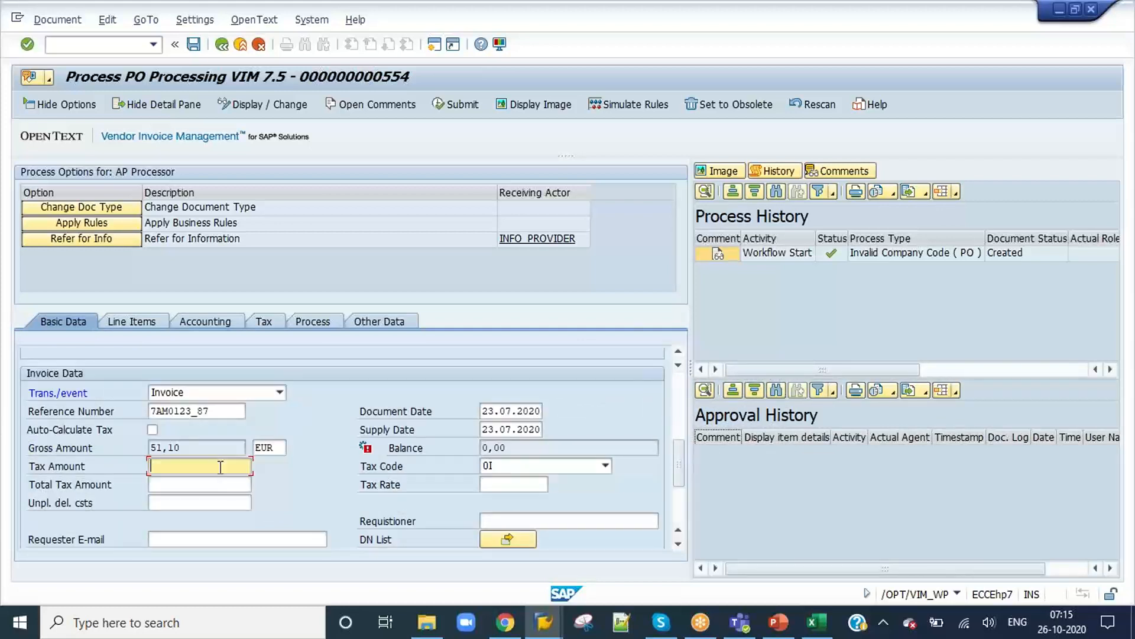
pyautogui.press('F1')
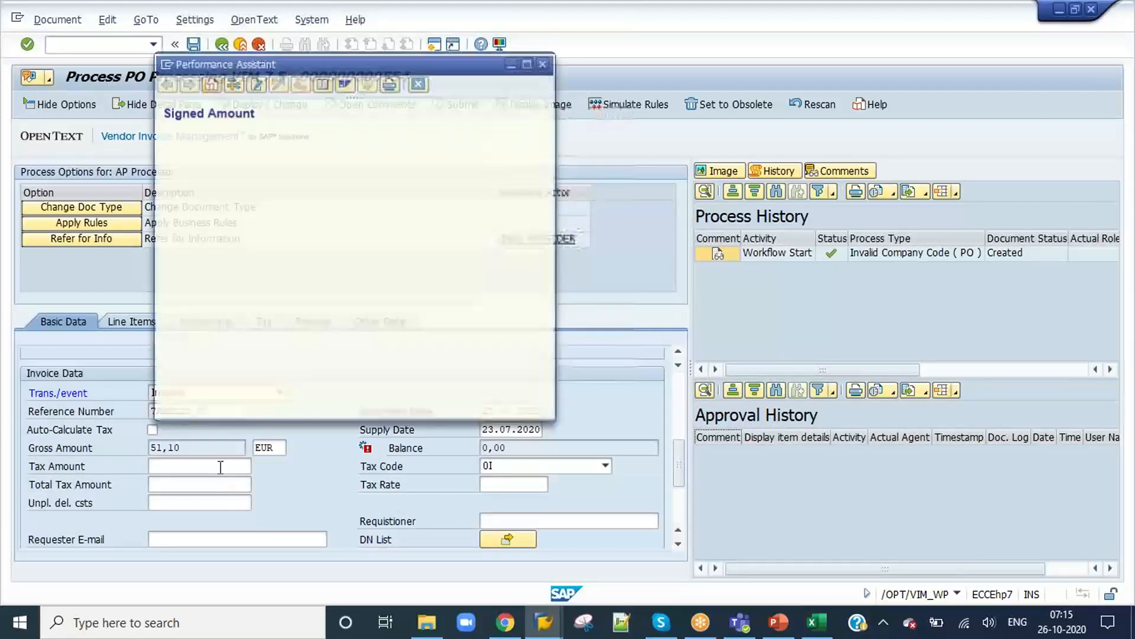
pyautogui.click(235, 85)
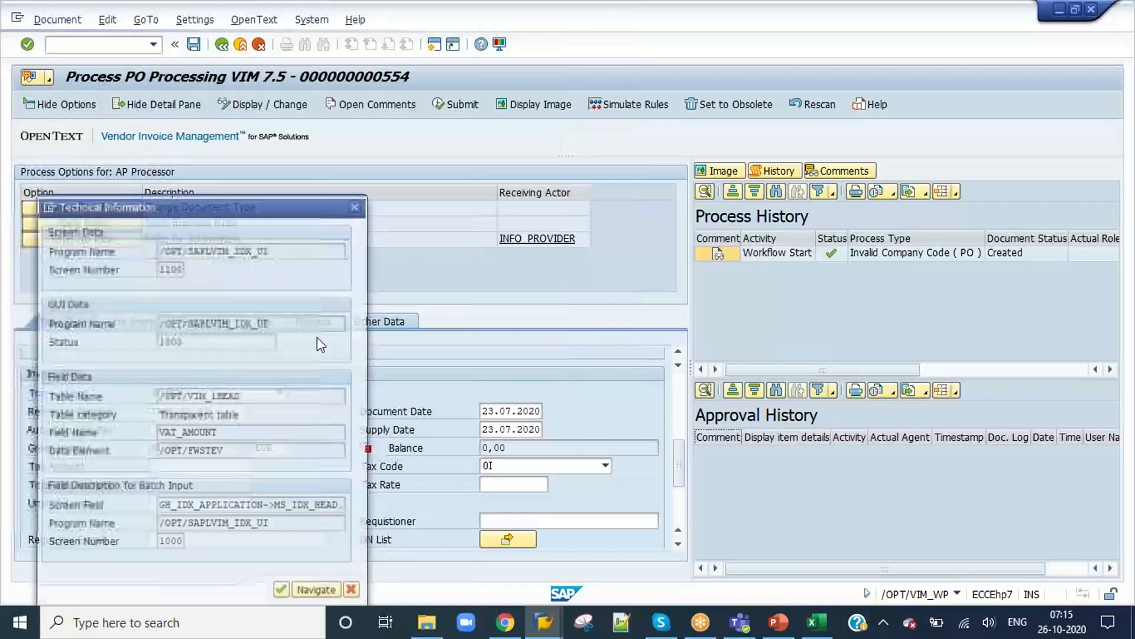
pyautogui.moveTo(239, 426); pyautogui.dragTo(155, 433)
pyautogui.hotkey('ctrl', 'c')
pyautogui.click(282, 591)
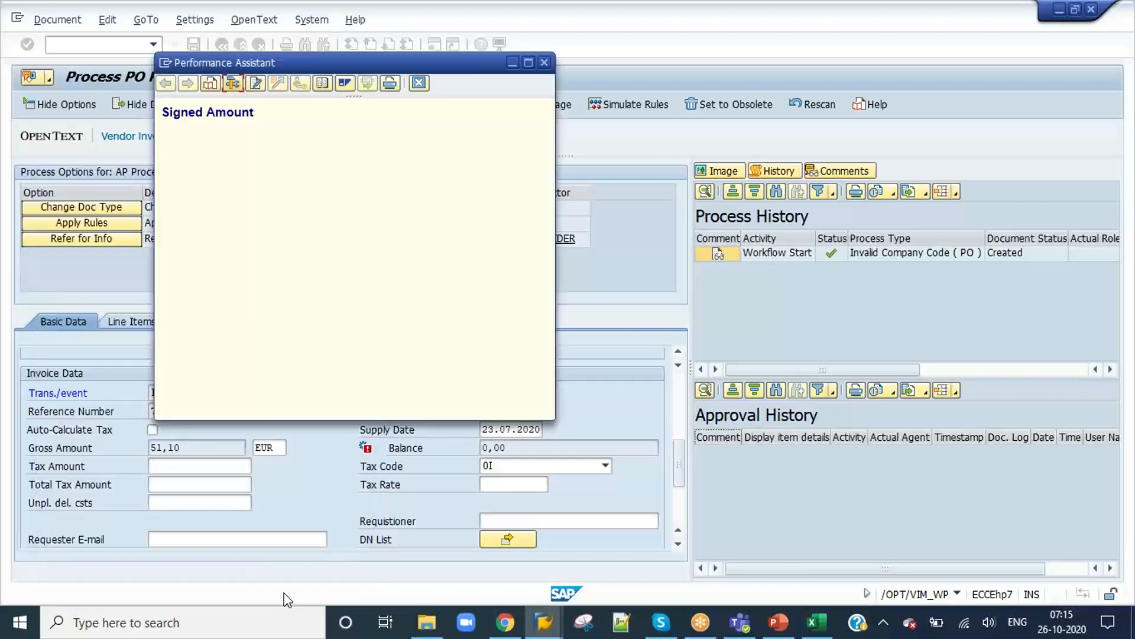
pyautogui.click(419, 83)
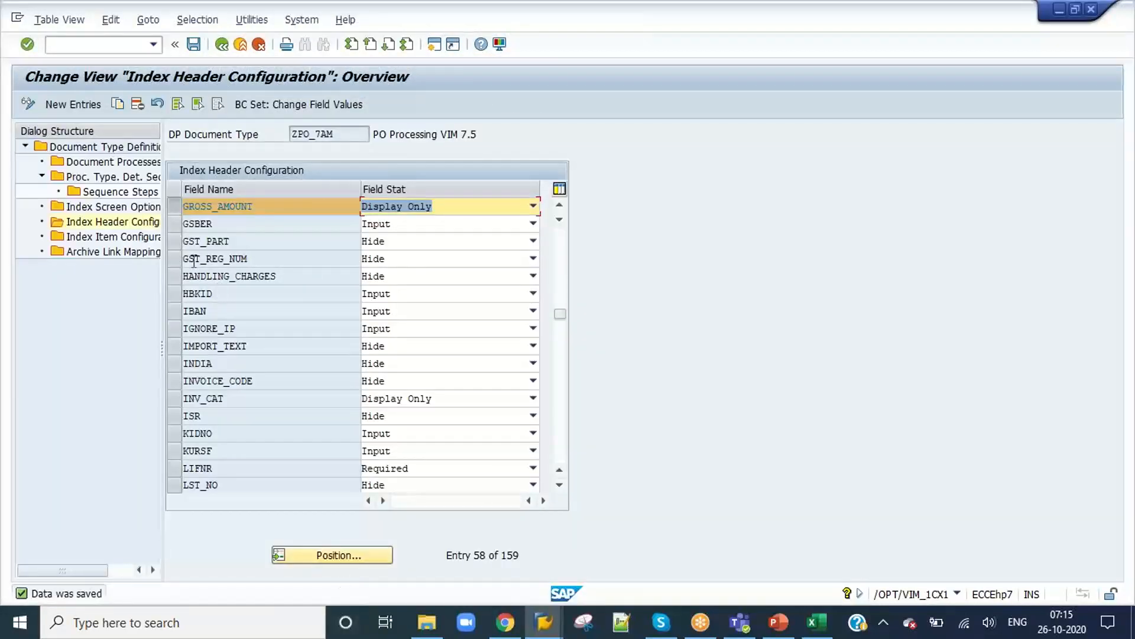
# Step: Find VAT_AMOUNT in the Index Header Configuration of ZPO_7AM, set its field status to Hide and save
pyautogui.click(173, 206)
pyautogui.click(330, 556)
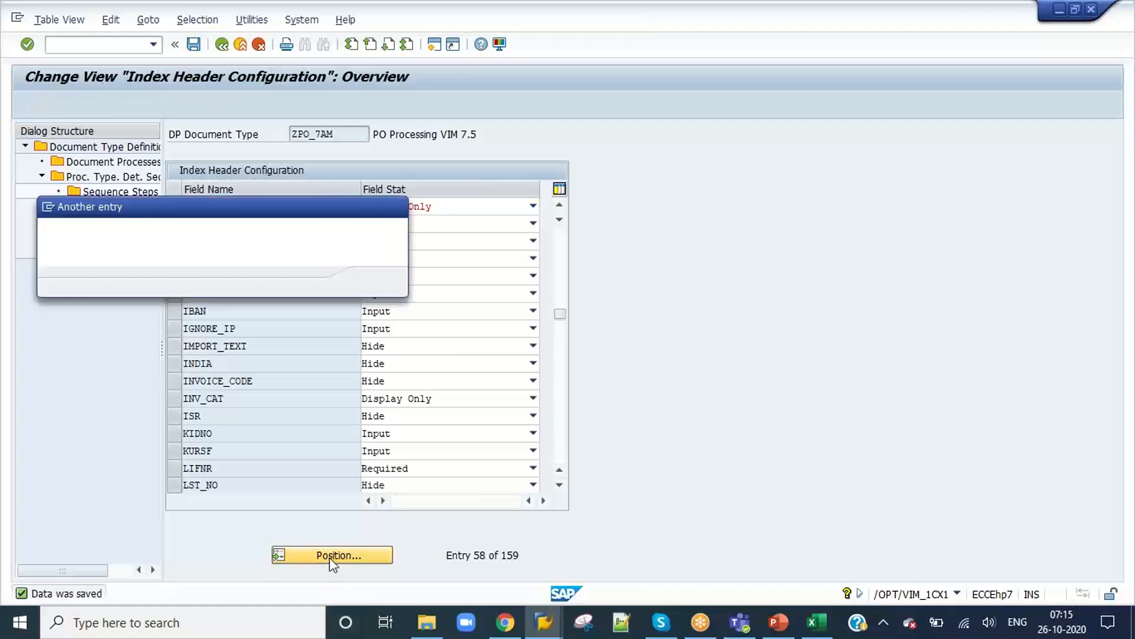
pyautogui.hotkey('ctrl', 'v')
pyautogui.click(374, 283)
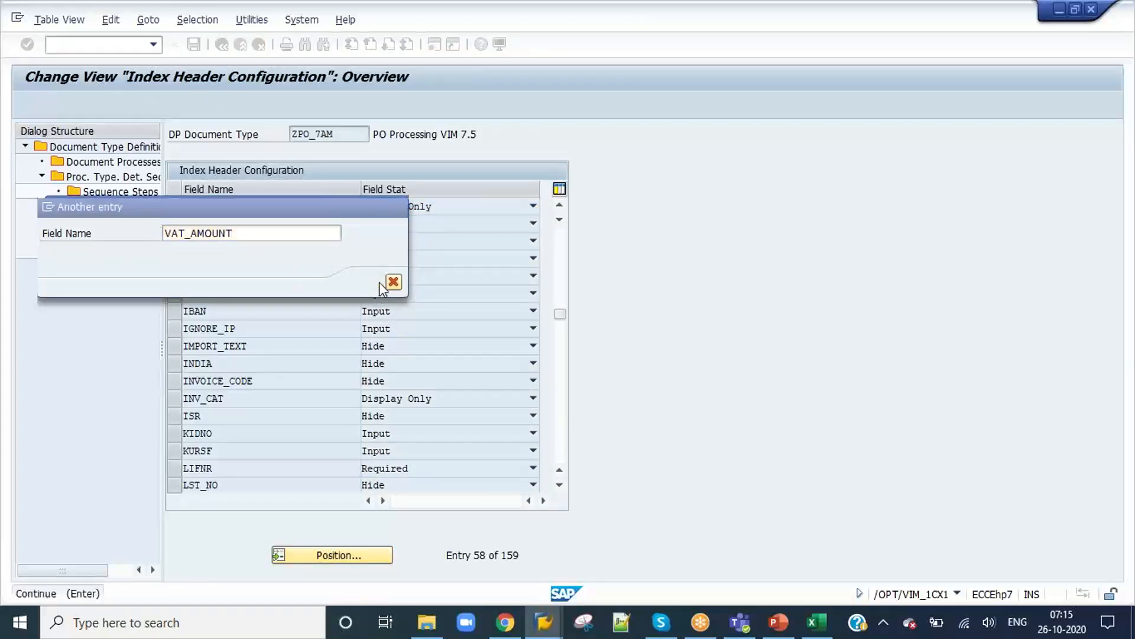
pyautogui.click(175, 207)
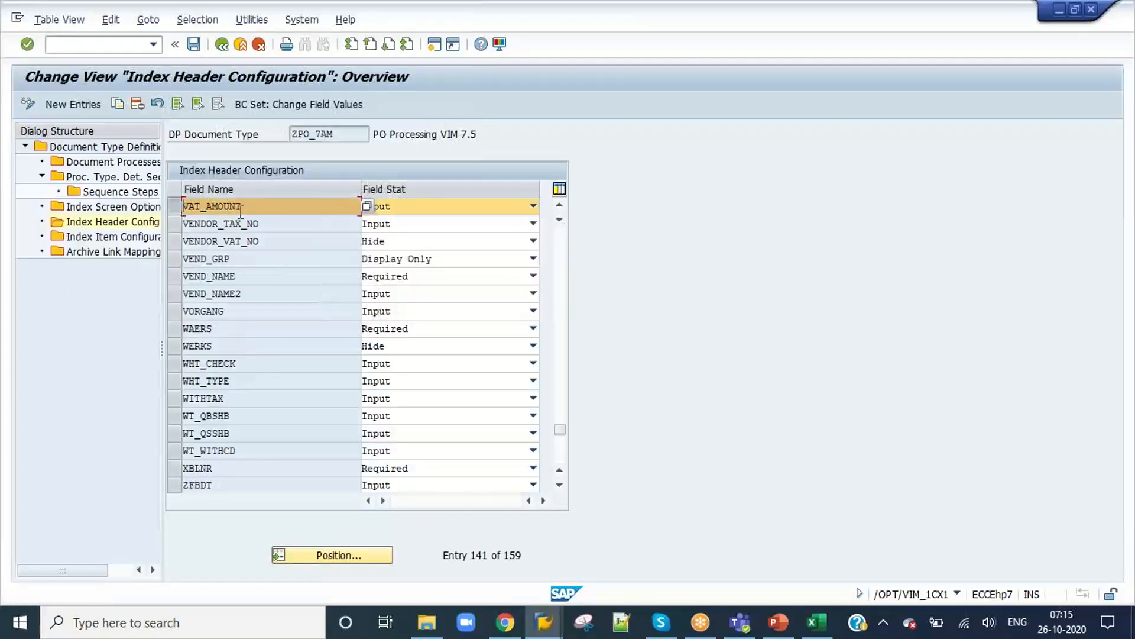
pyautogui.click(437, 207)
pyautogui.click(409, 250)
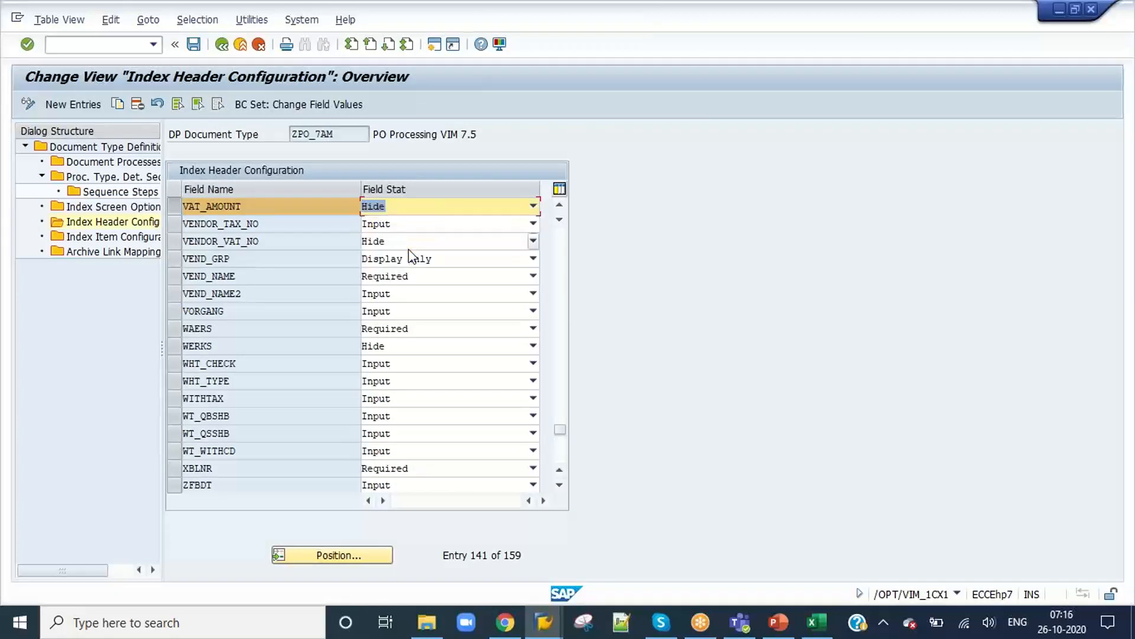
pyautogui.click(194, 45)
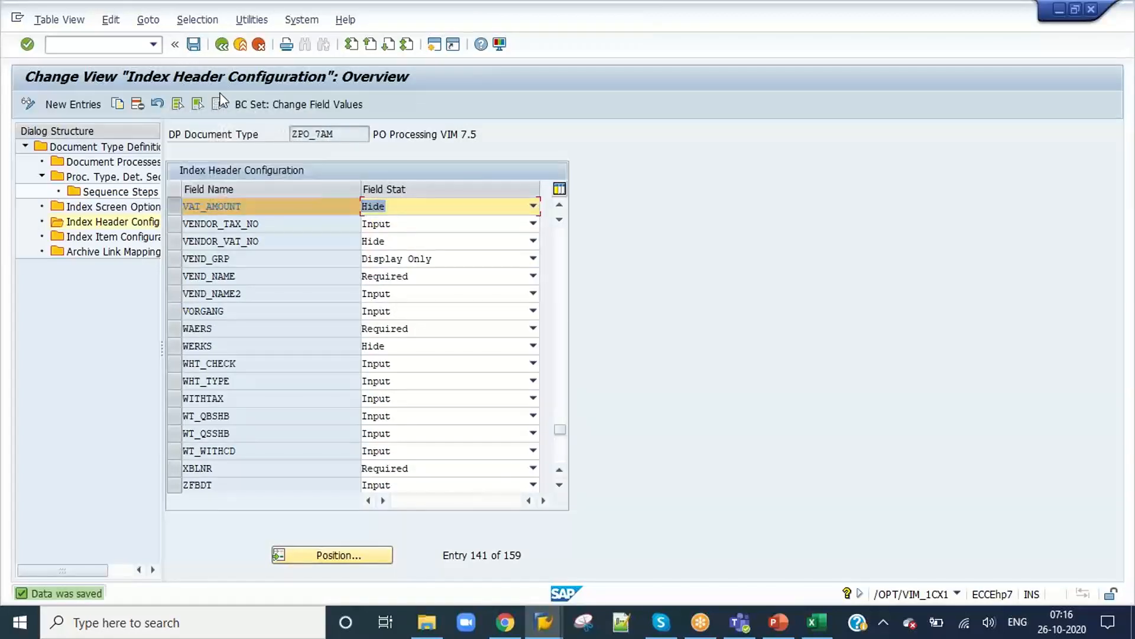
# Step: Save document 554 again and check the Basic Data for the Tax Amount field
pyautogui.hotkey('alt', 'Tab')
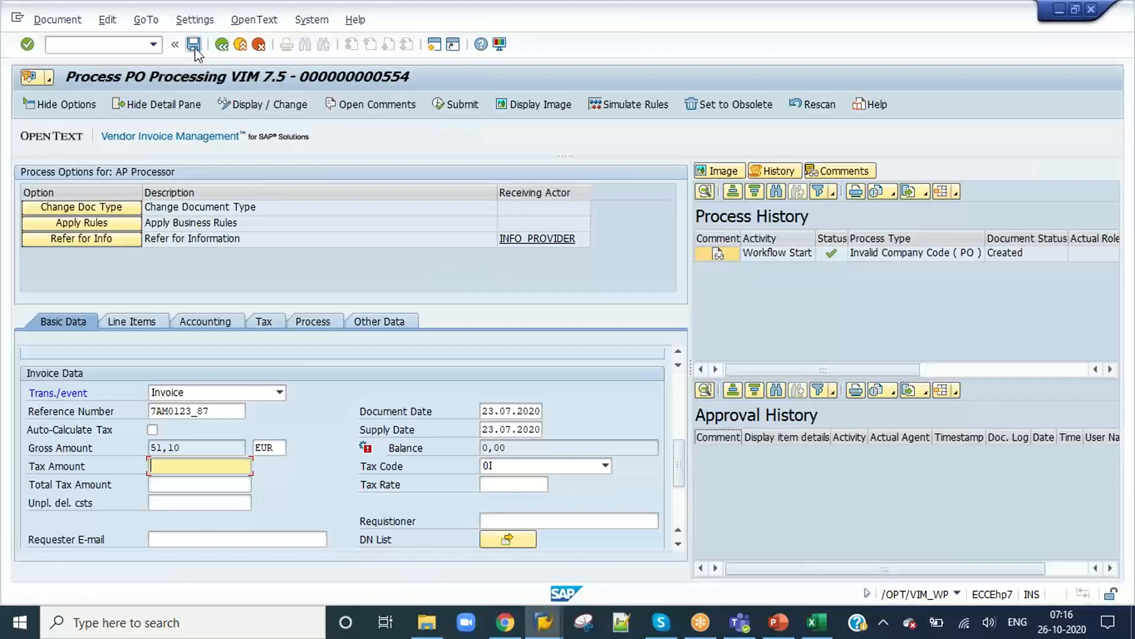
pyautogui.click(193, 44)
pyautogui.scroll(-5, 251, 374)
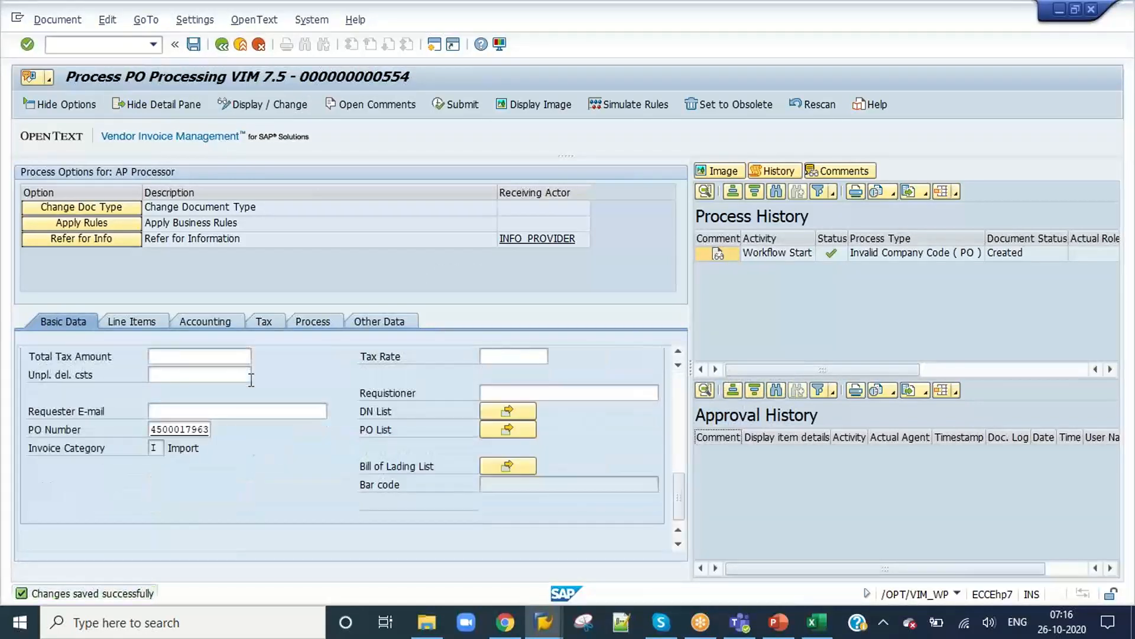
pyautogui.scroll(1, 249, 382)
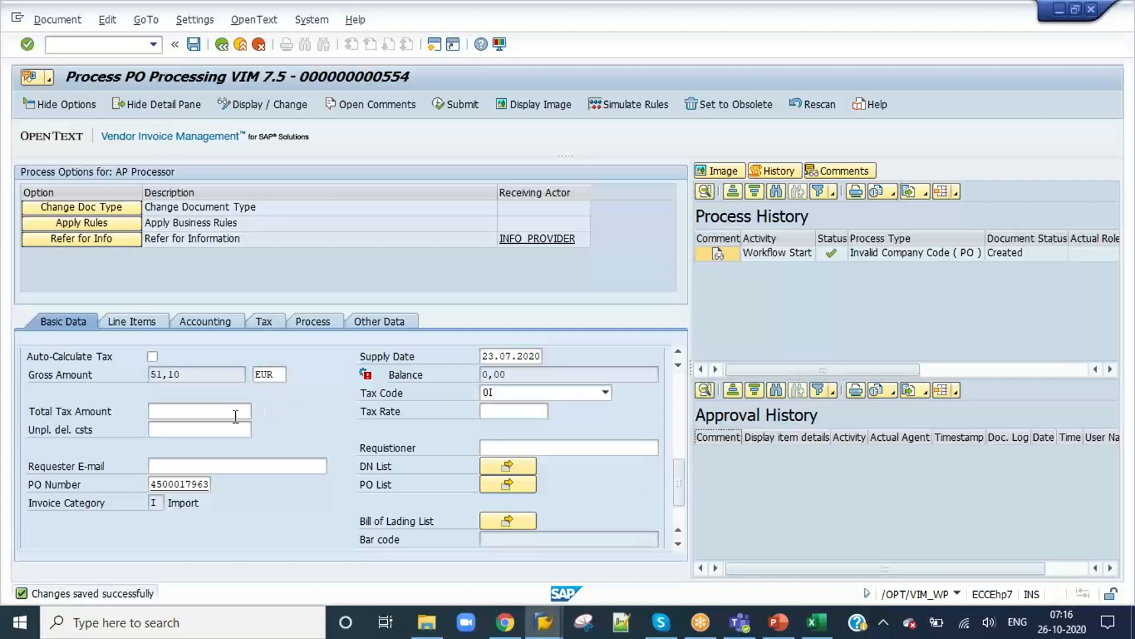
# Step: Simulate the business rules for document 554, review the list of rules and close it
pyautogui.click(626, 104)
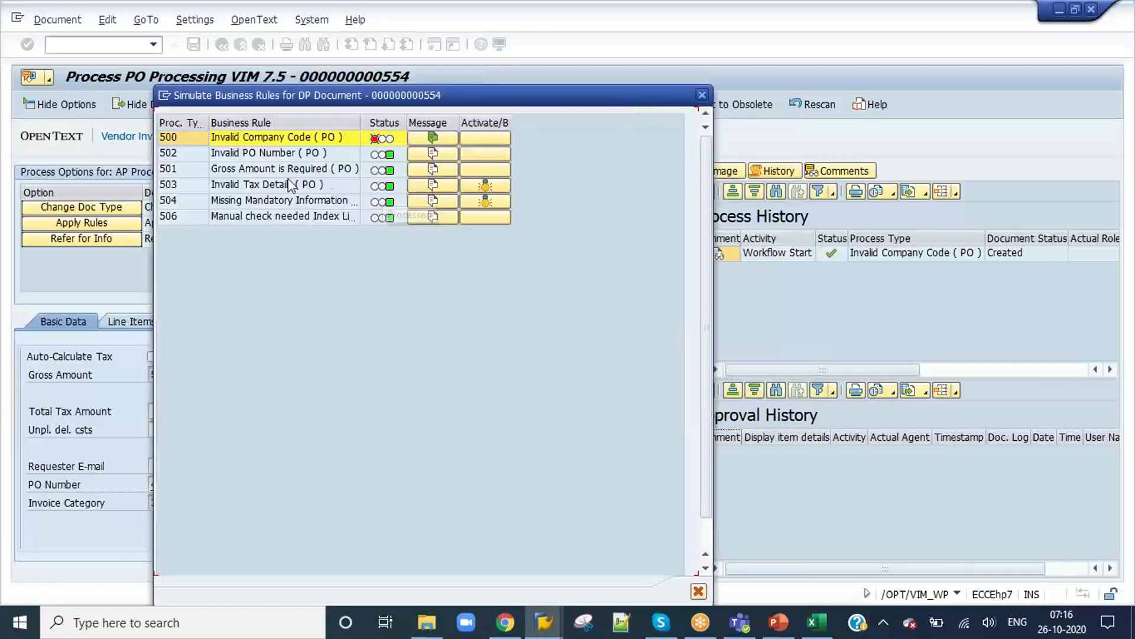
pyautogui.click(282, 223)
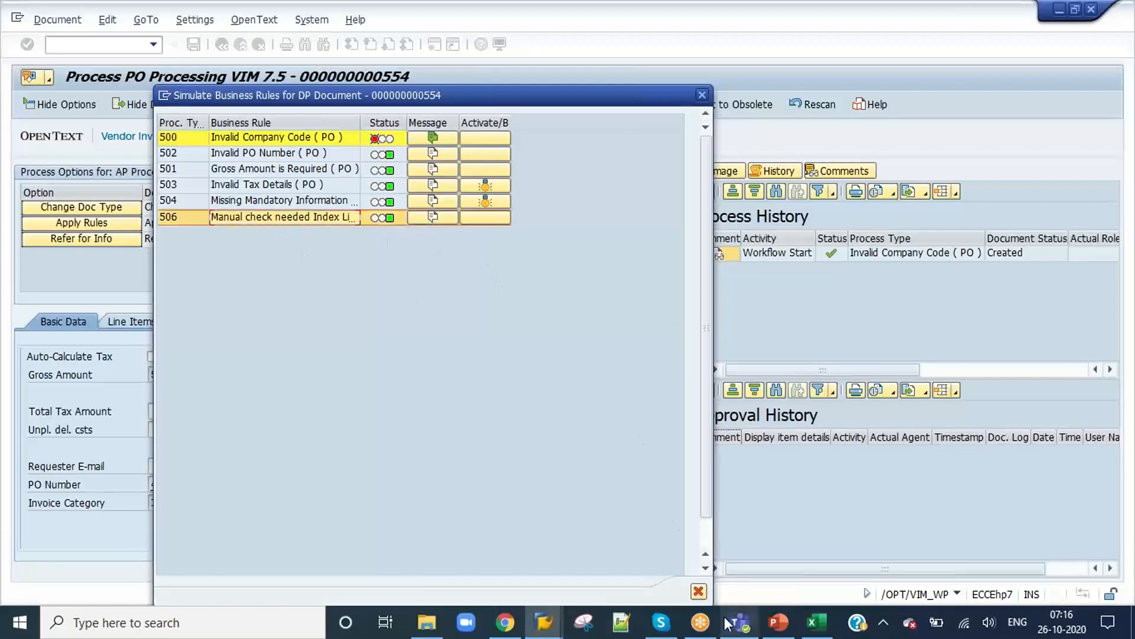
pyautogui.click(698, 593)
# Step: Check the Description and Material fields of the first PO line item in document 554 for editability
pyautogui.scroll(-3, 262, 470)
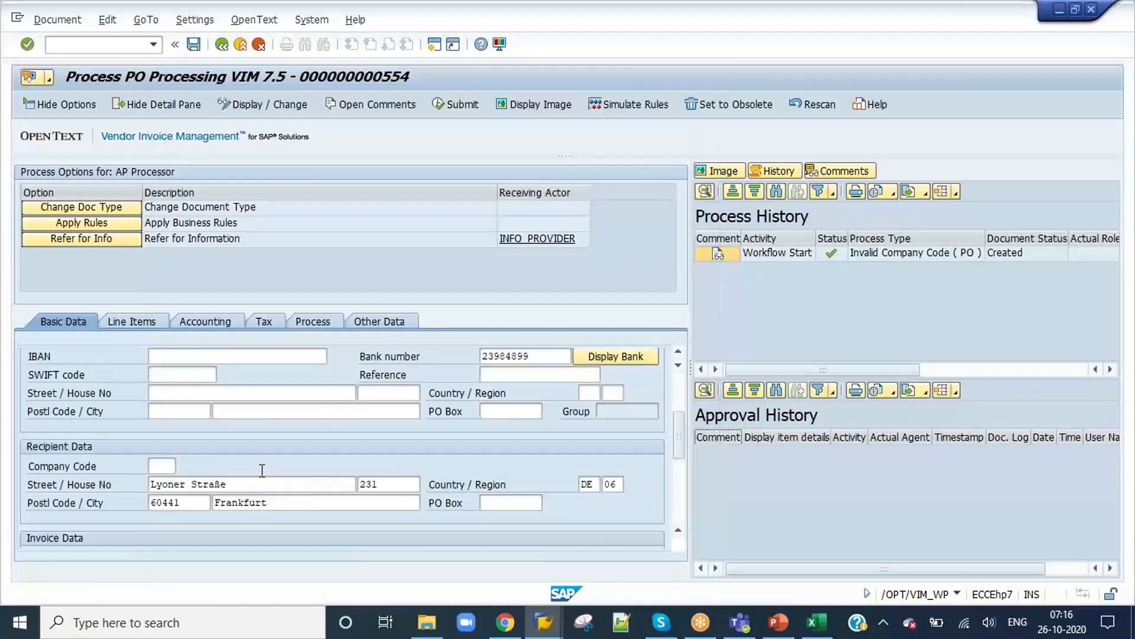
pyautogui.click(148, 323)
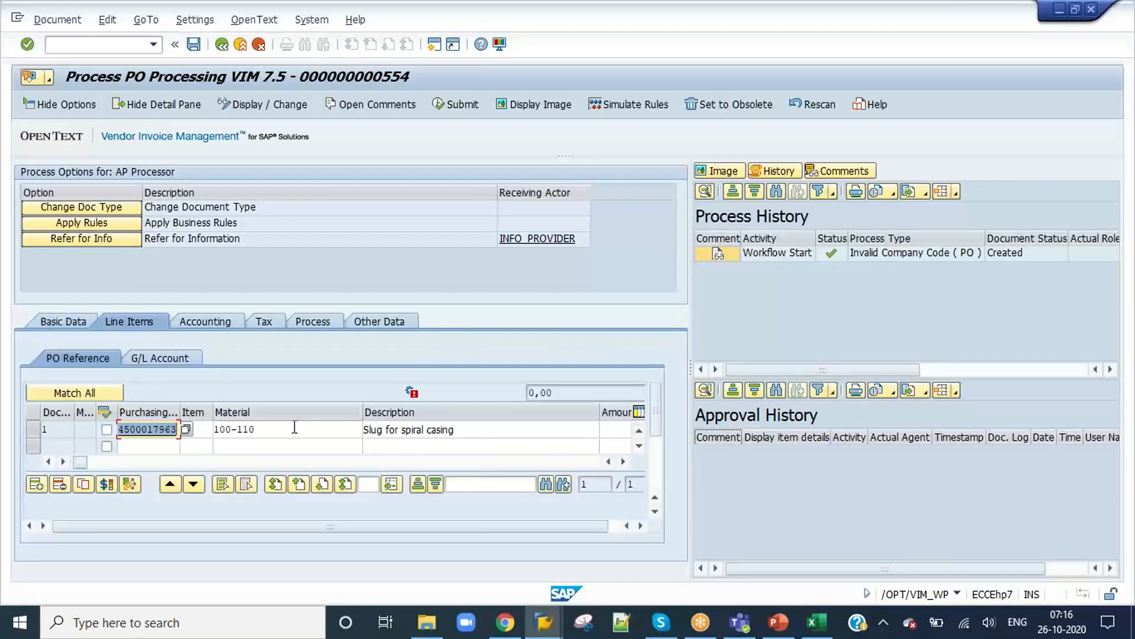
pyautogui.click(294, 428)
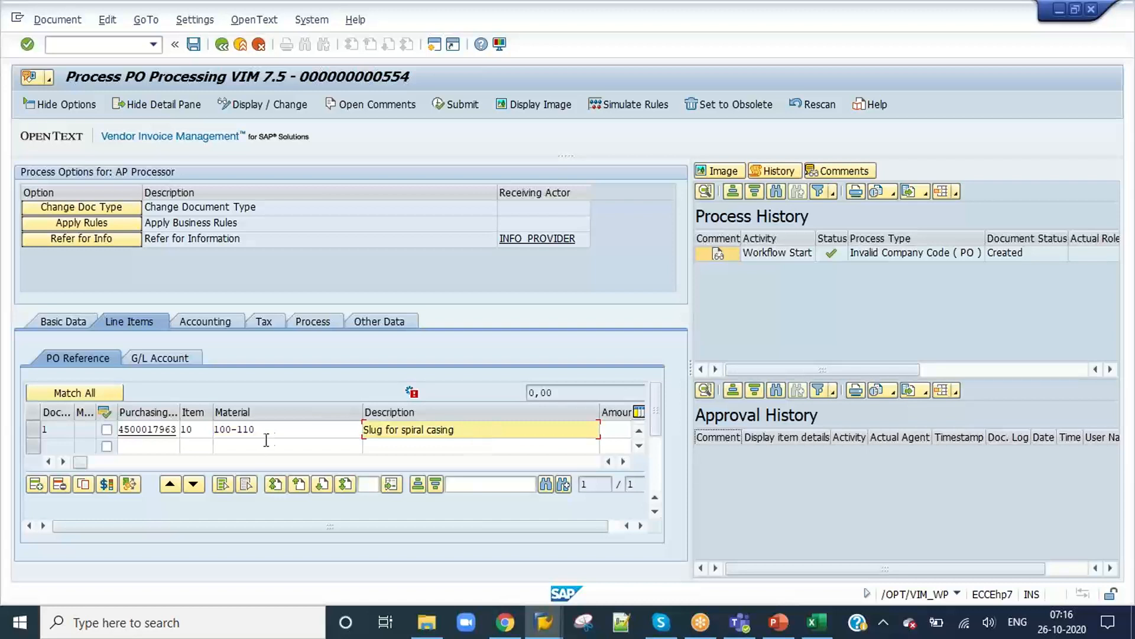
pyautogui.click(279, 430)
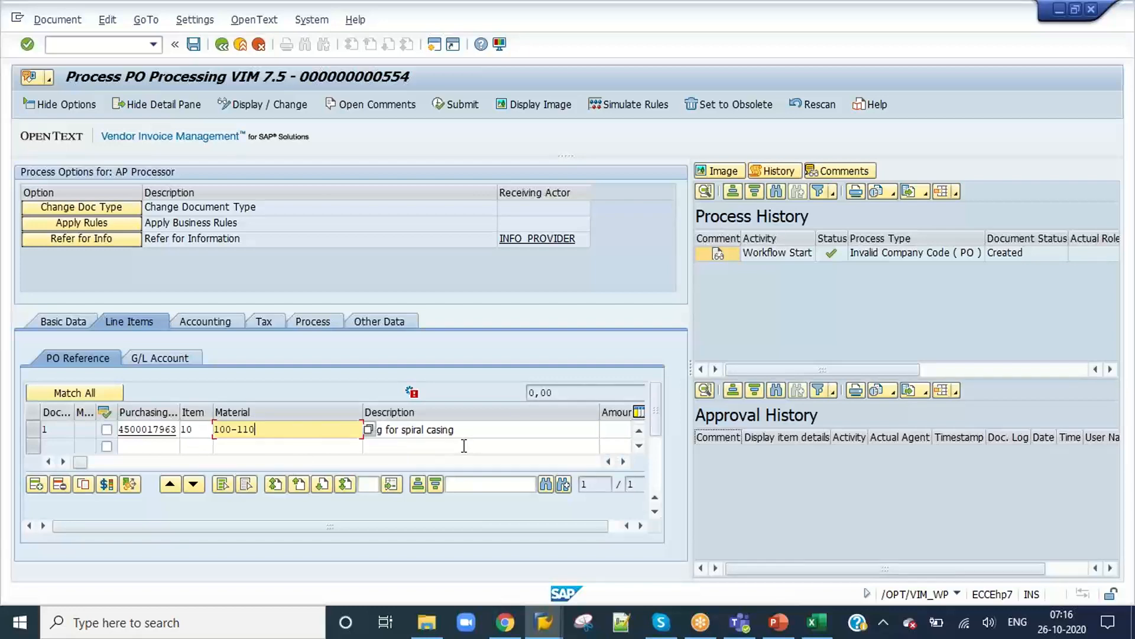
# Step: Find MATNR in the Index Item Configuration of ZPO_7AM, set its field status to Display Only and save
pyautogui.hotkey('alt', 'Tab')
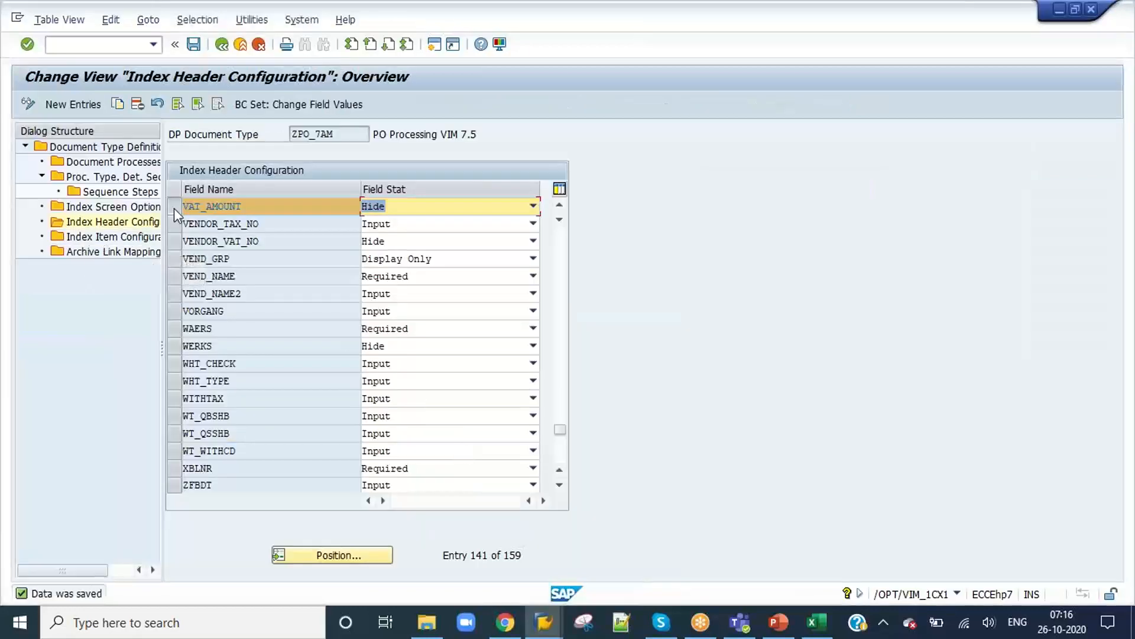
pyautogui.doubleClick(133, 236)
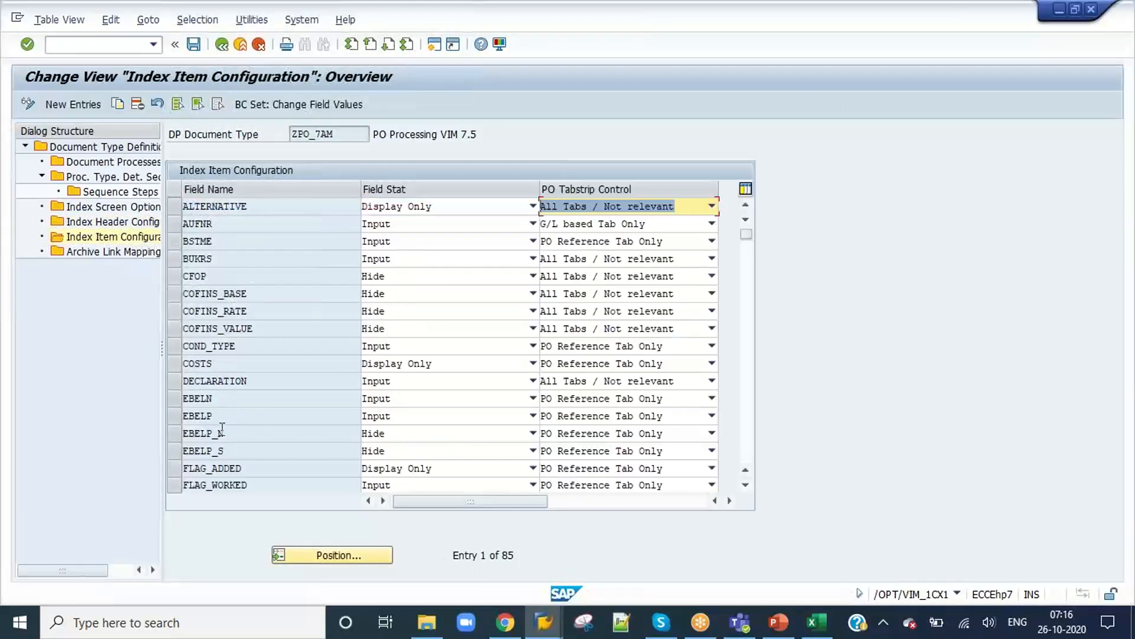
pyautogui.click(317, 559)
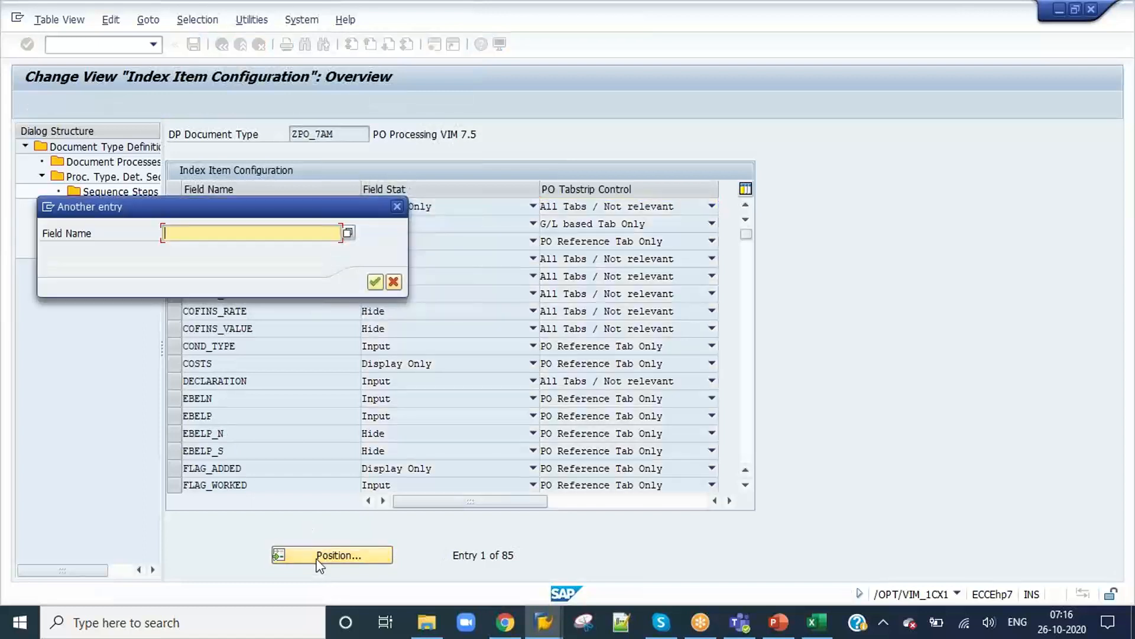
pyautogui.write('MAT')
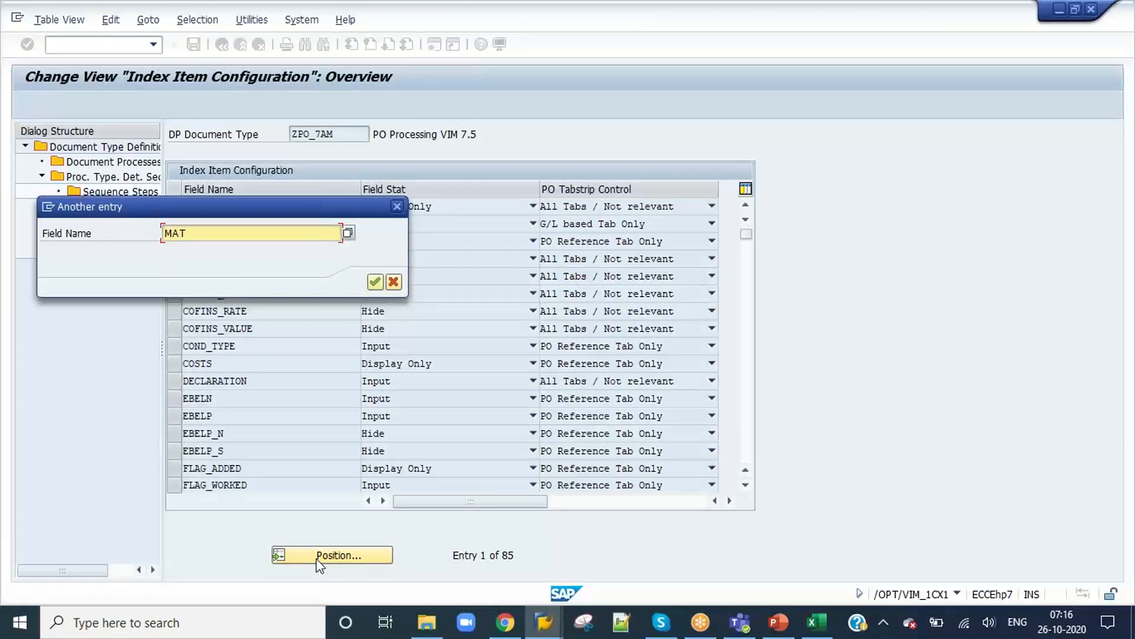
pyautogui.write('NR')
pyautogui.press('Return')
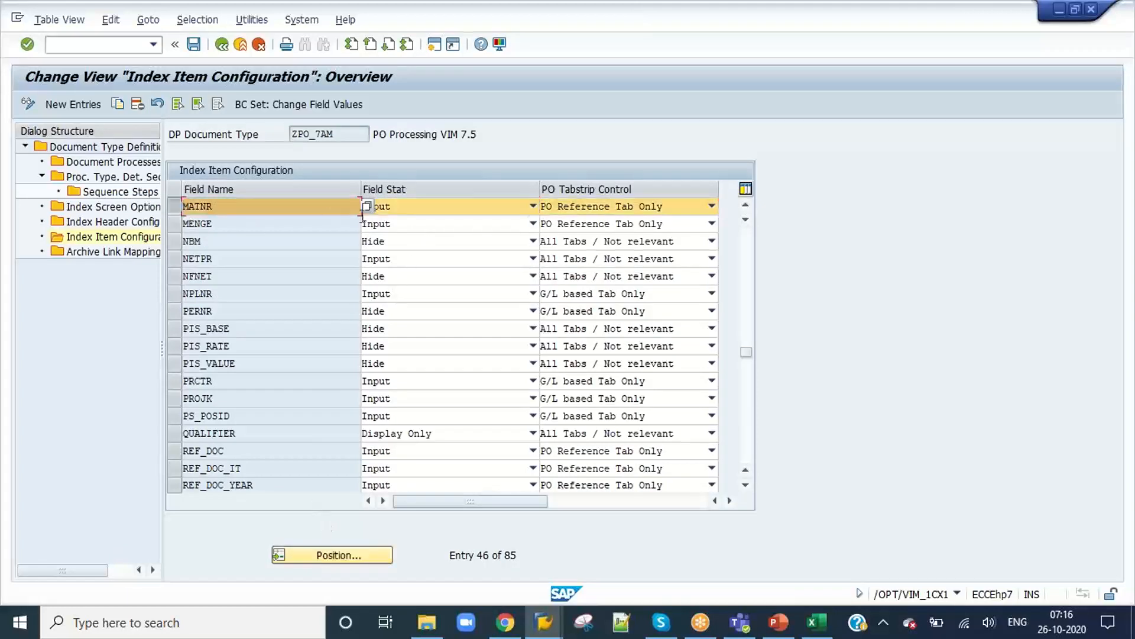
pyautogui.click(426, 211)
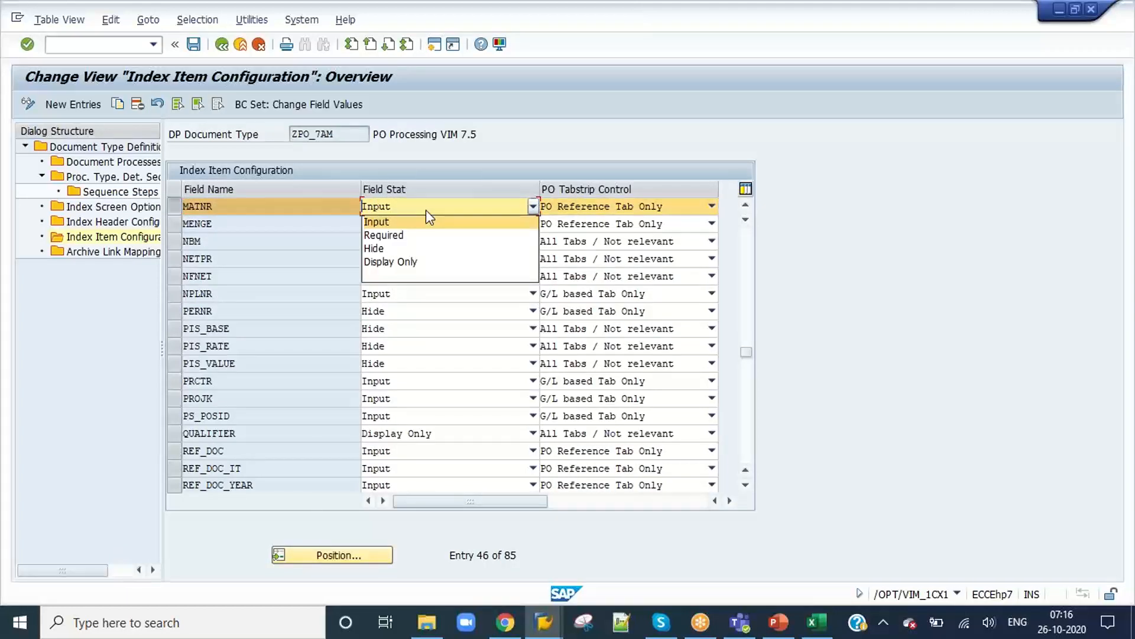
pyautogui.click(430, 262)
pyautogui.click(193, 44)
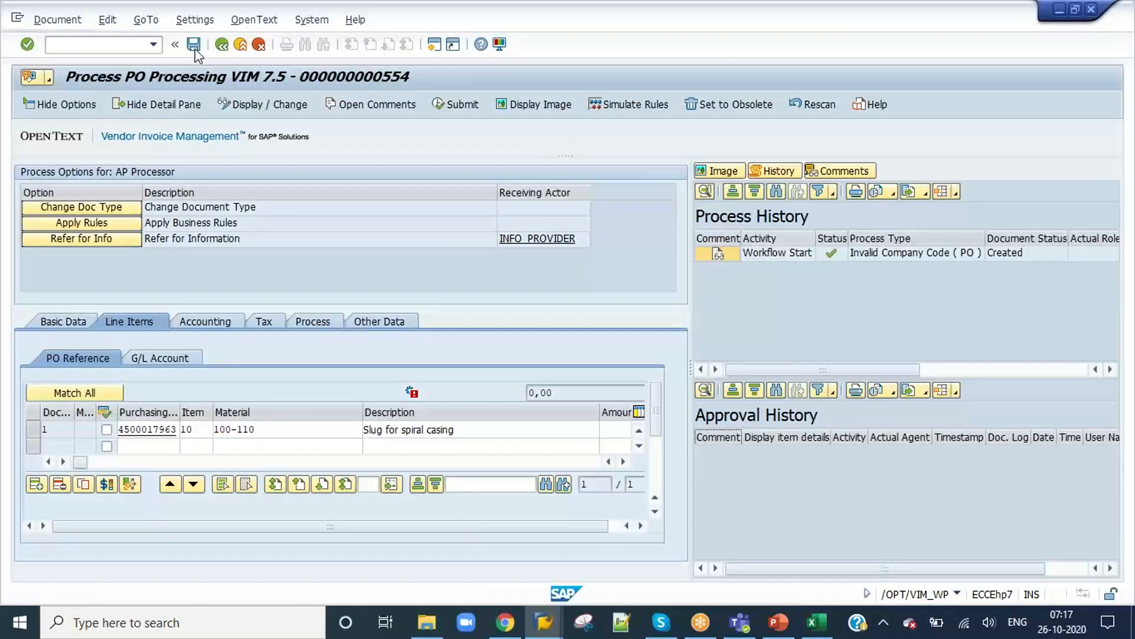
# Step: Save document 554, check whether the line item's Material can be edited, and return to the invoice's Basic Data
pyautogui.click(194, 50)
pyautogui.moveTo(291, 428); pyautogui.dragTo(202, 433)
pyautogui.click(210, 430)
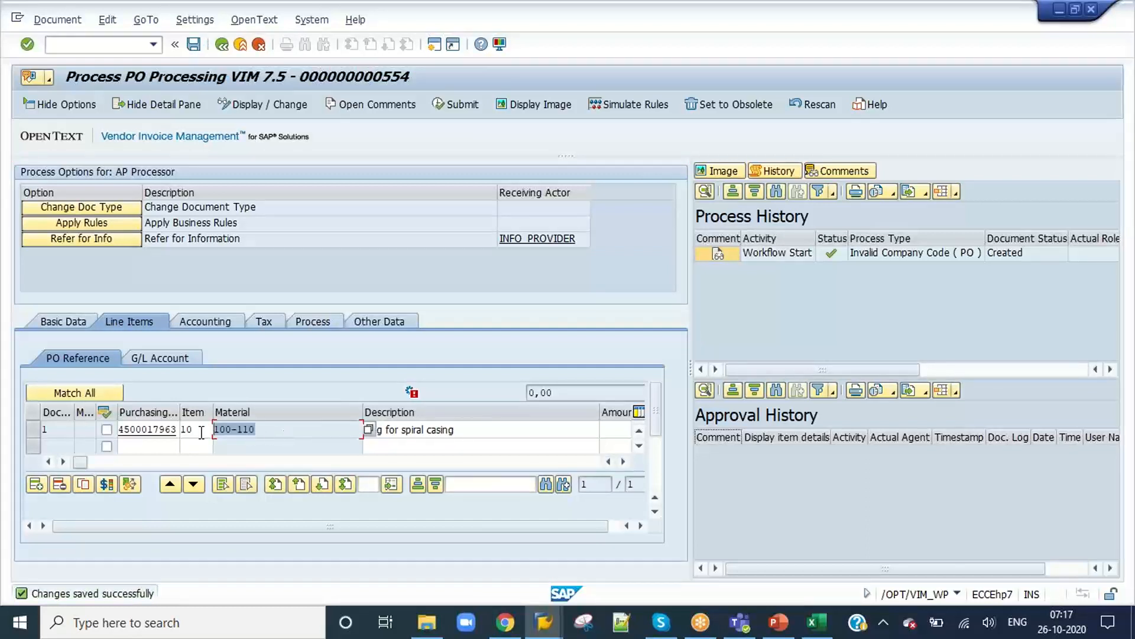
pyautogui.click(215, 431)
pyautogui.click(71, 322)
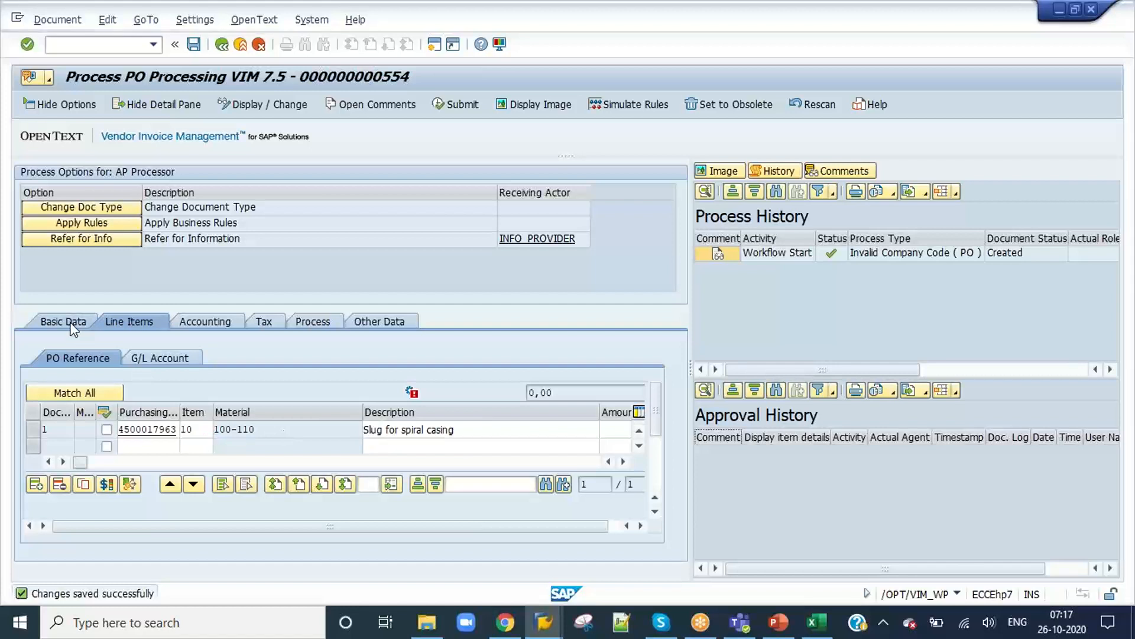
pyautogui.scroll(-5, 305, 485)
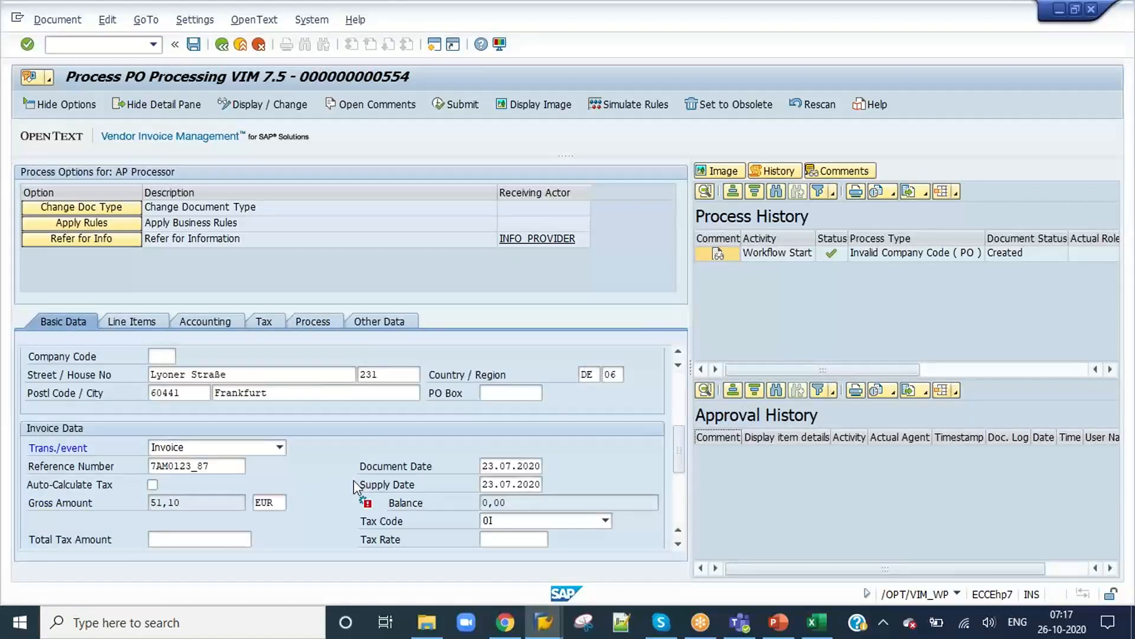
# Step: Examine the recipient and invoice fields in document 554's Basic Data, including the empty Company Code, and reopen the document from the inbox
pyautogui.scroll(-3, 355, 486)
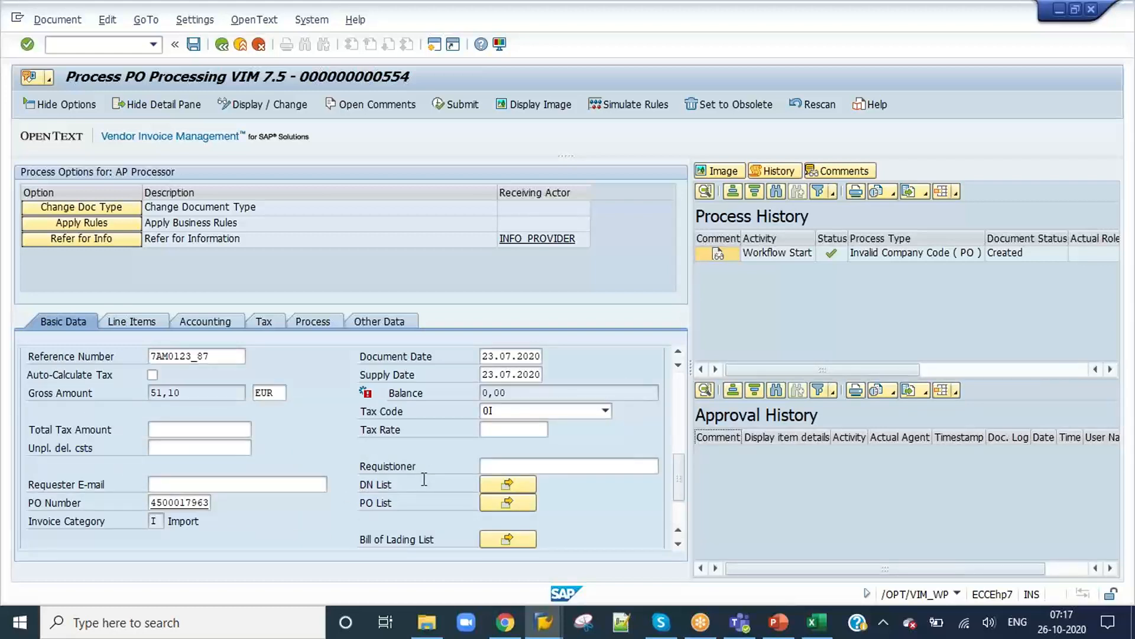
pyautogui.scroll(5, 424, 479)
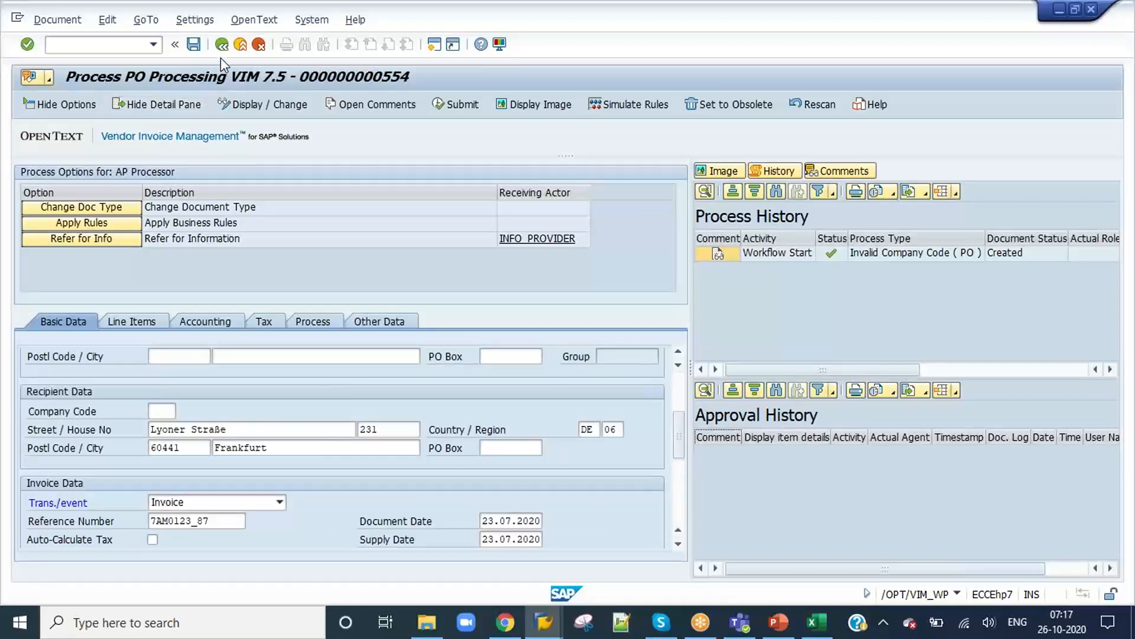
pyautogui.click(167, 412)
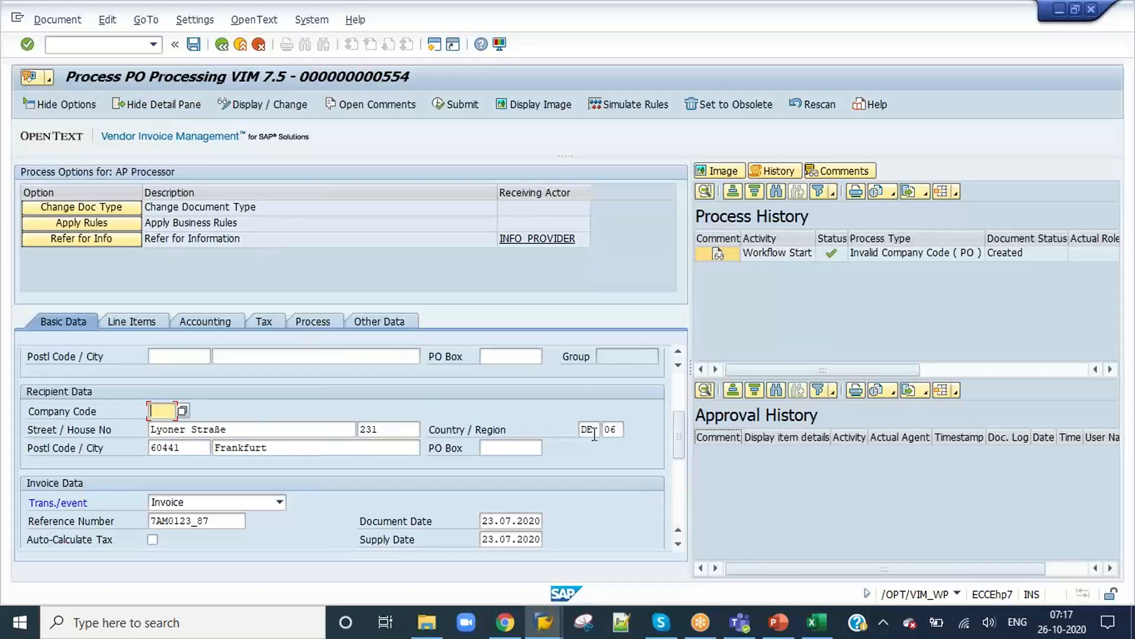
pyautogui.scroll(1, 448, 440)
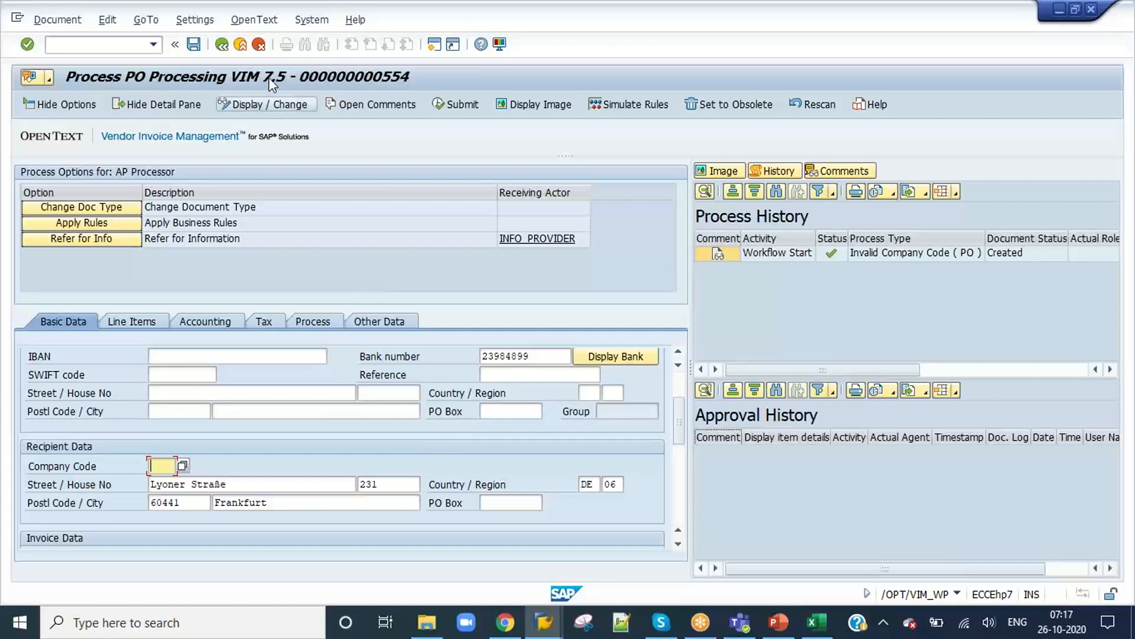
pyautogui.click(222, 45)
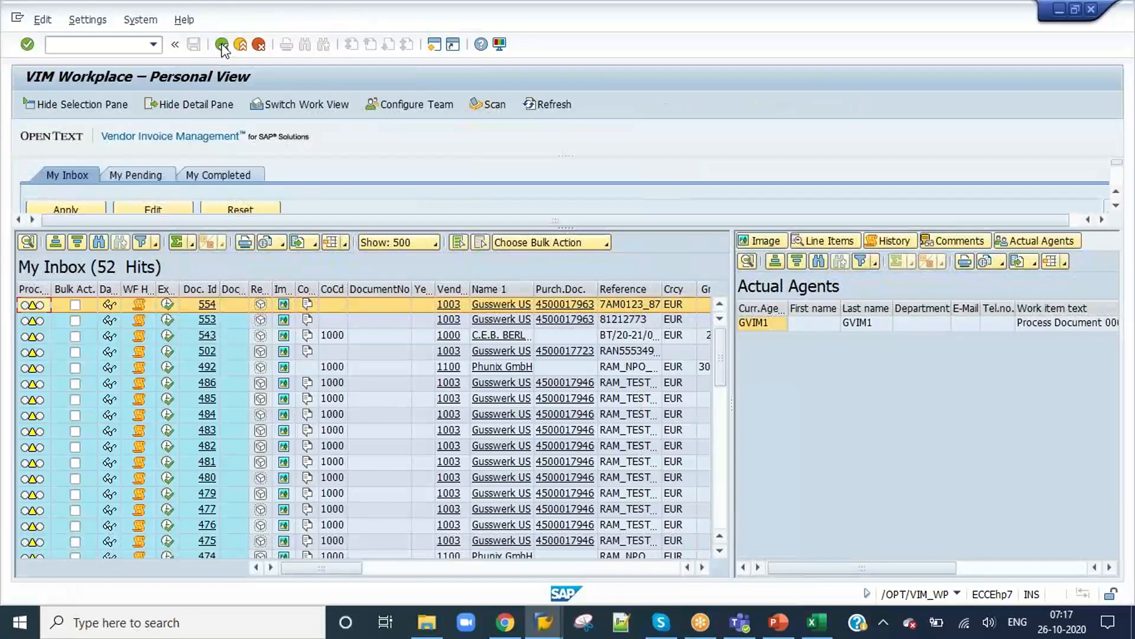
pyautogui.click(168, 304)
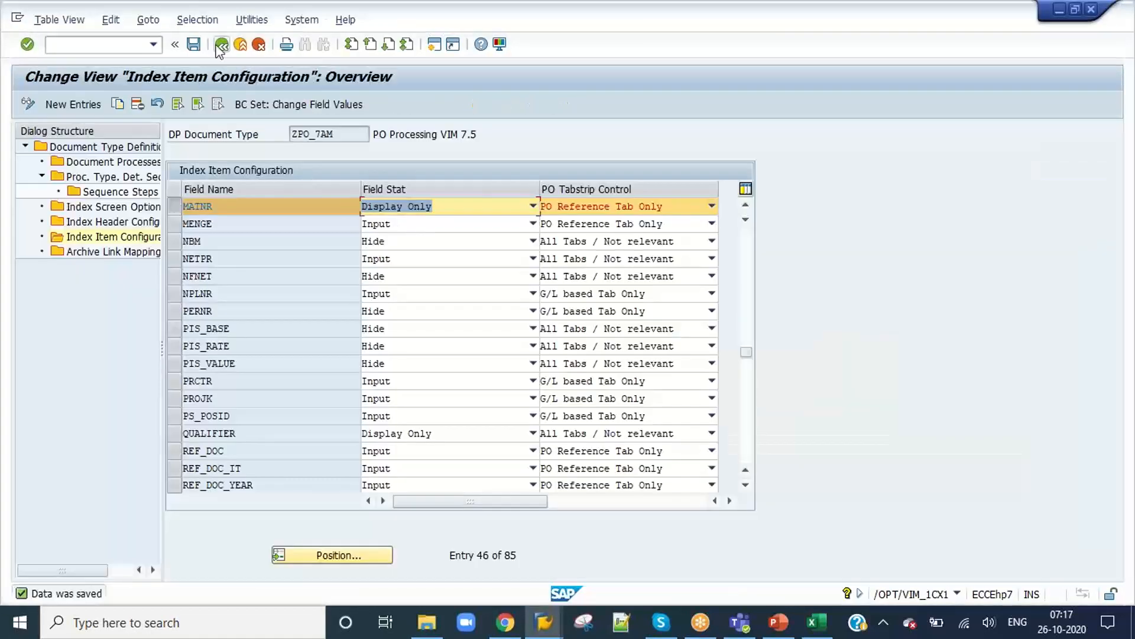
# Step: Leave the ZPO_7AM configuration and open the Index Header Configuration of characteristic DE in Characteristic Specific Document Type Configuration
pyautogui.click(221, 45)
pyautogui.click(220, 47)
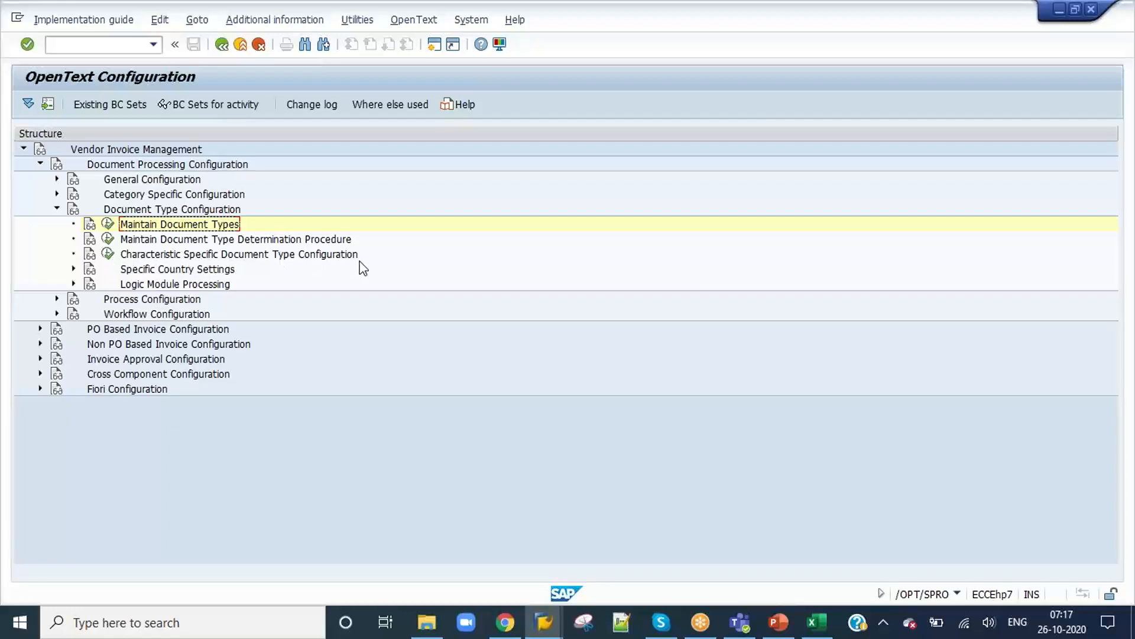
pyautogui.click(108, 255)
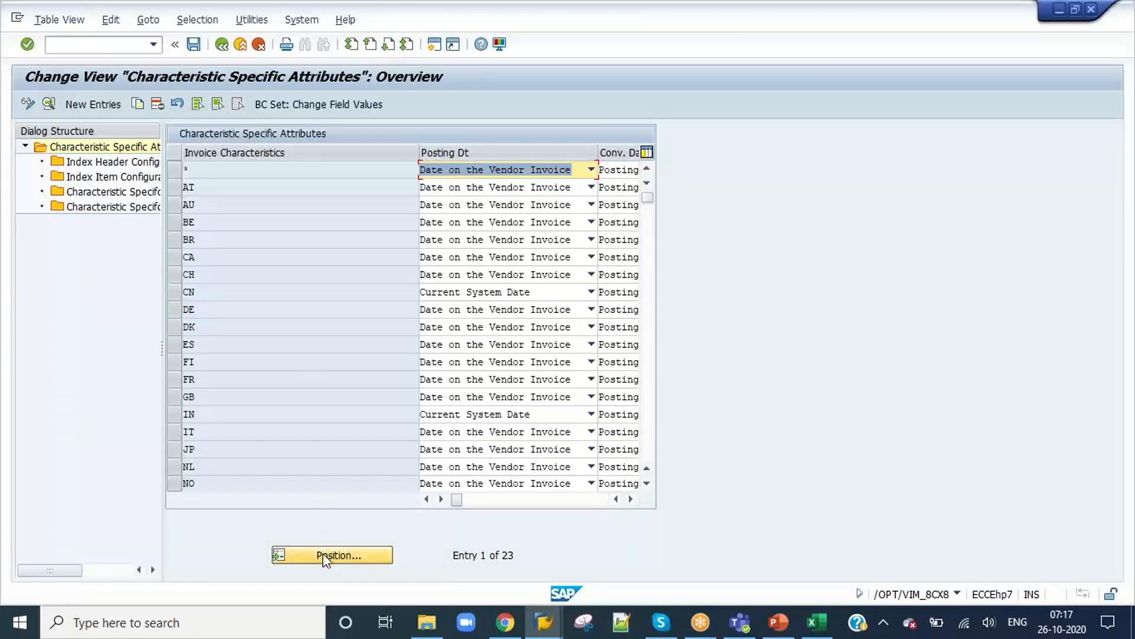
pyautogui.click(179, 308)
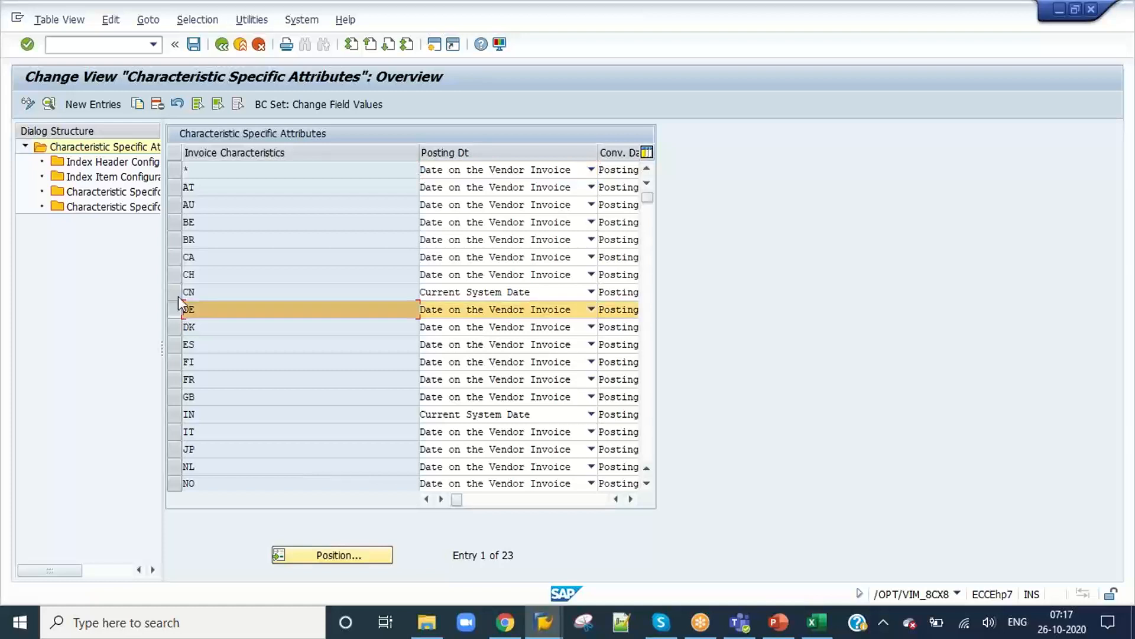
pyautogui.doubleClick(115, 163)
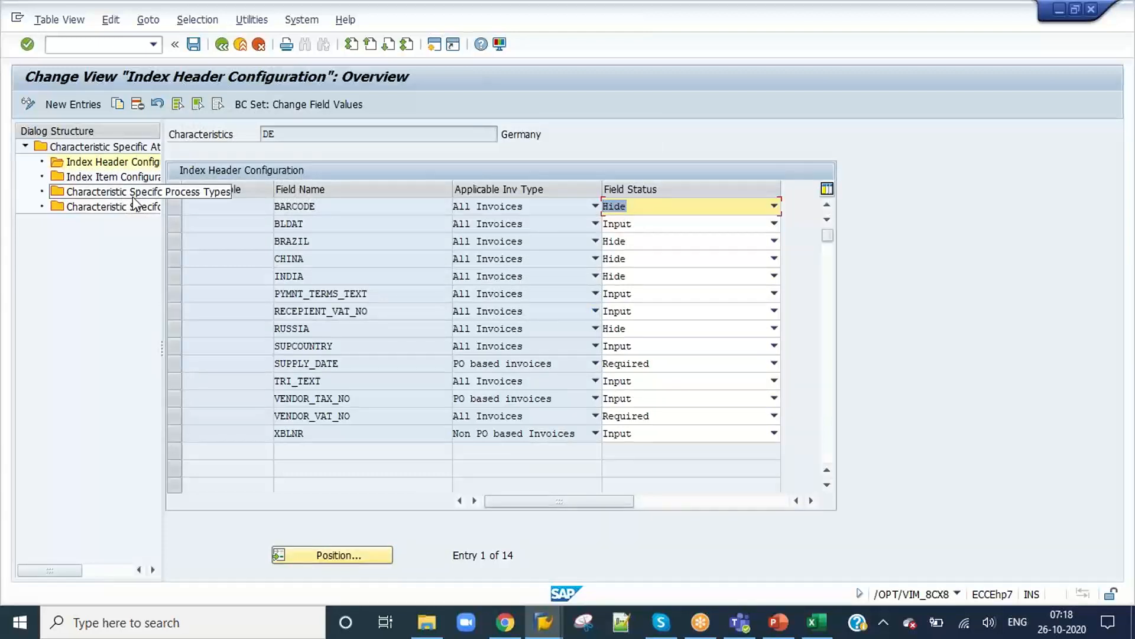
pyautogui.click(62, 105)
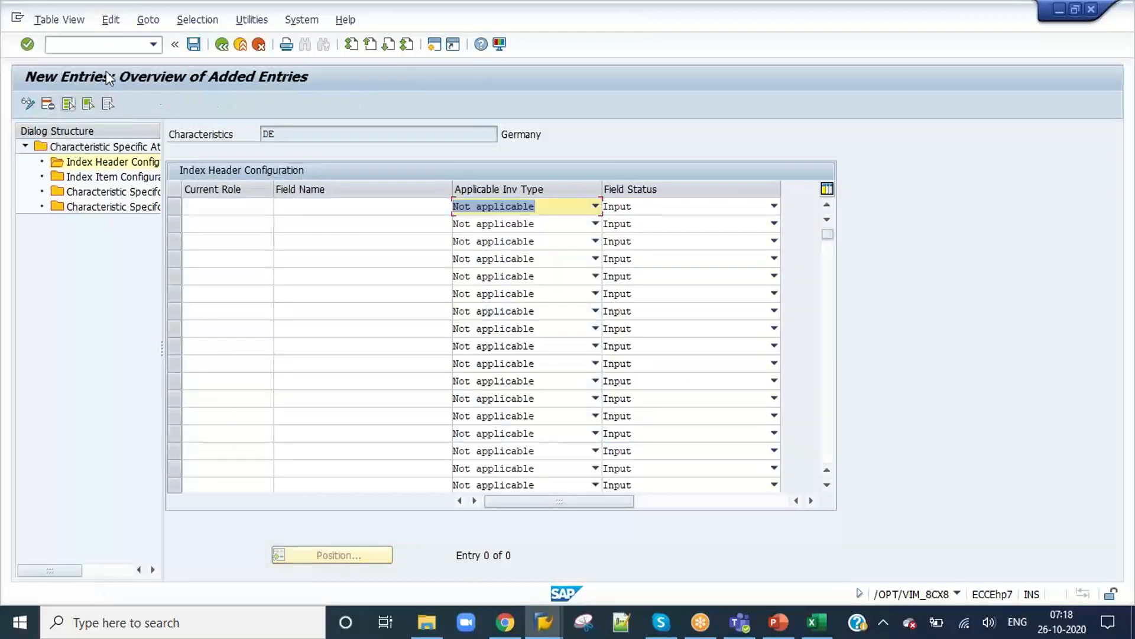
pyautogui.click(220, 47)
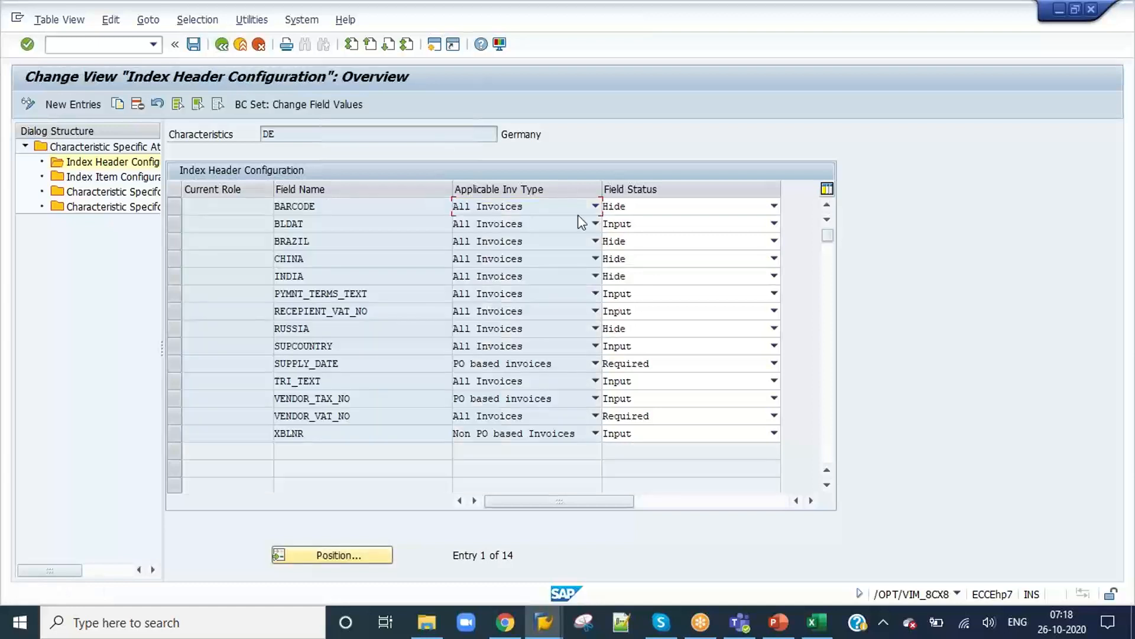
pyautogui.click(632, 433)
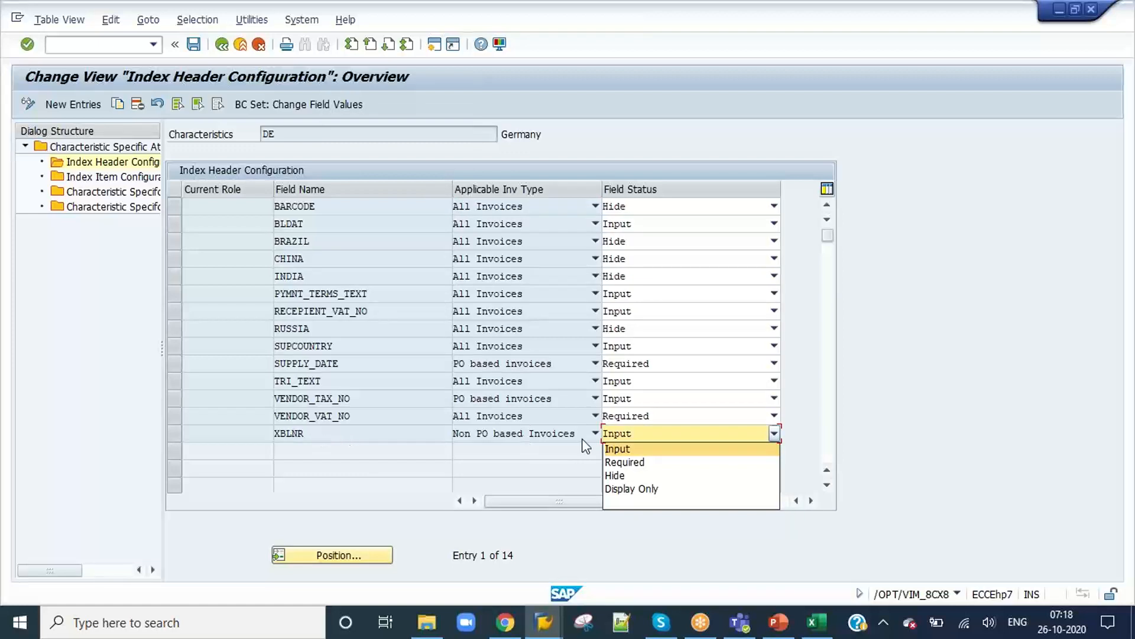
pyautogui.click(306, 433)
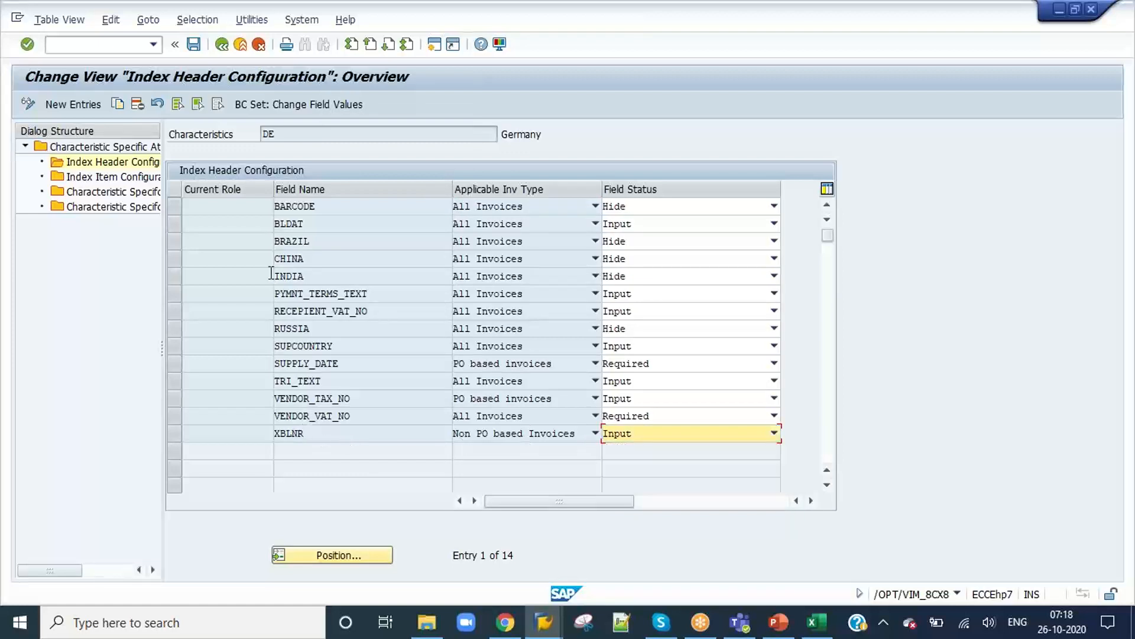
# Step: Add a header field entry VAT_AMOUNT for characteristic DE, applicable to All Invoices with status Input, and save it in the proposed customizing request
pyautogui.click(101, 104)
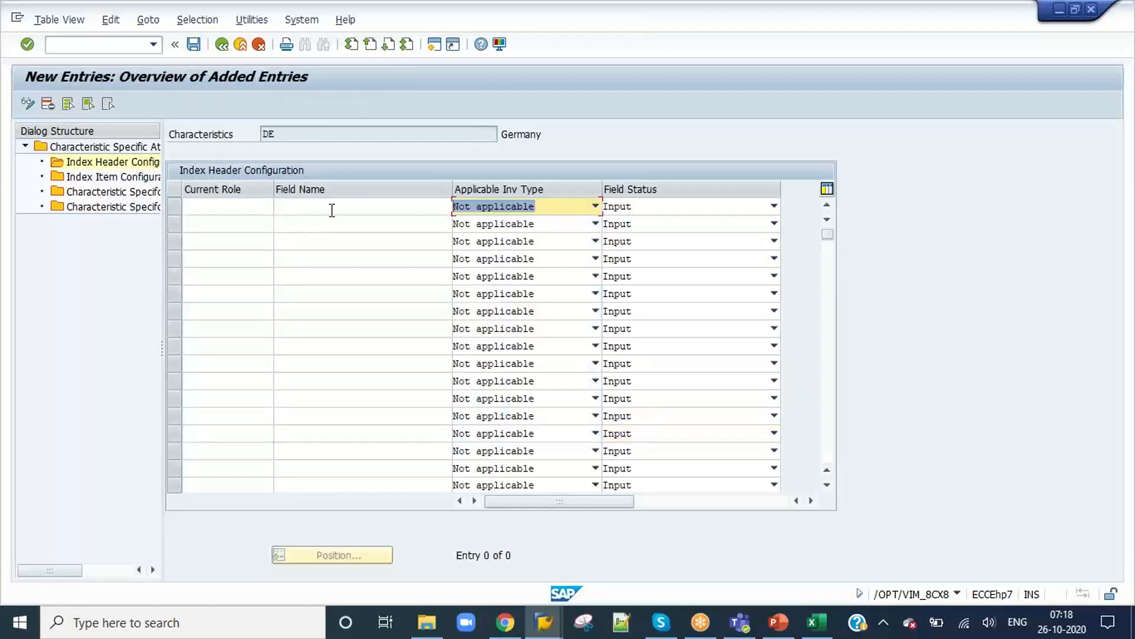
pyautogui.click(333, 207)
pyautogui.press('BackSpace')
pyautogui.press('BackSpace')
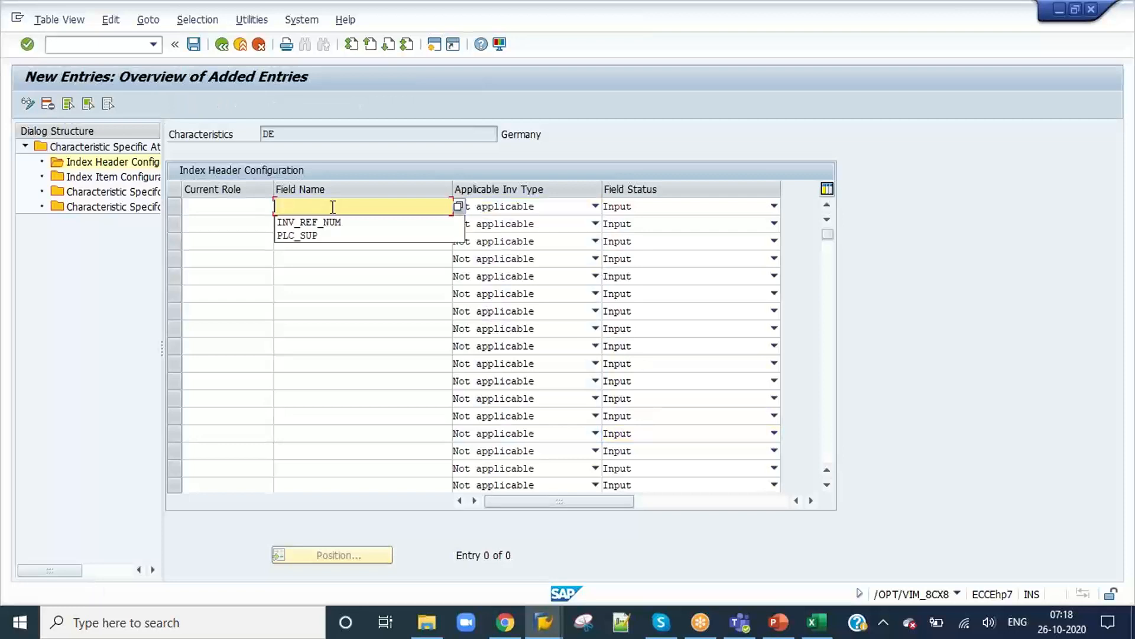
pyautogui.write('VAT_AMO')
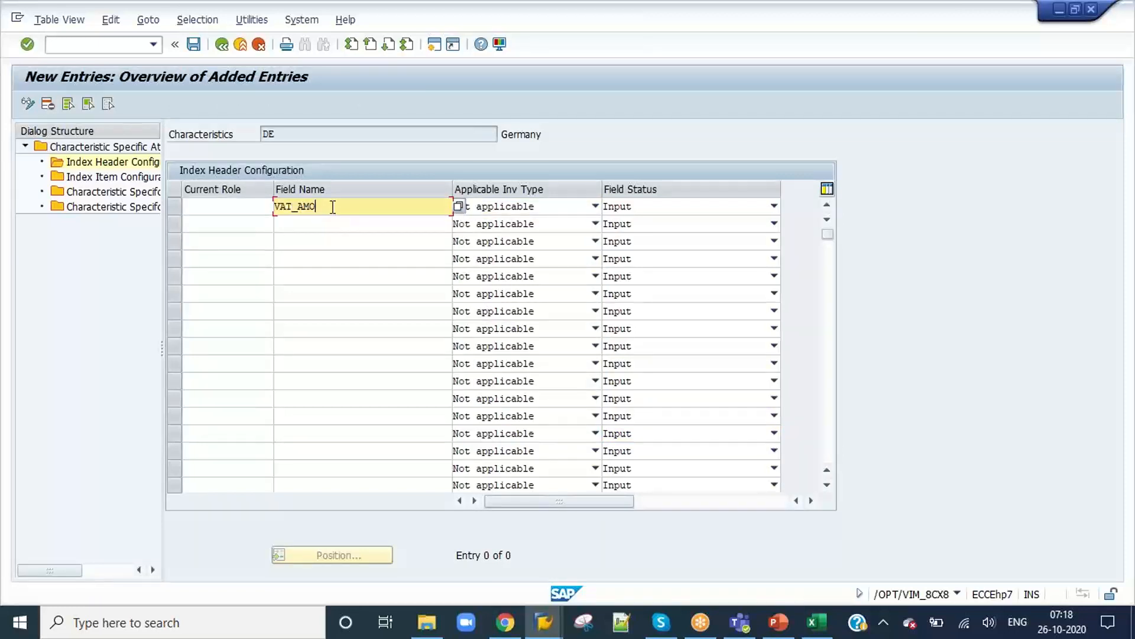
pyautogui.write('UNT')
pyautogui.press('Tab')
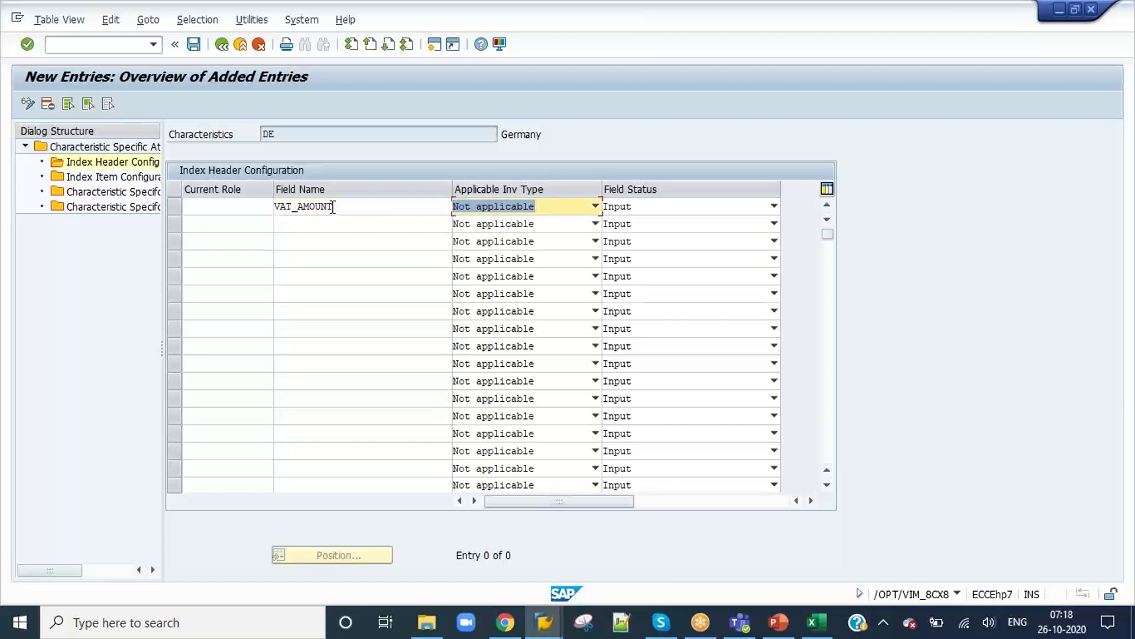
pyautogui.click(506, 213)
pyautogui.click(527, 227)
pyautogui.click(193, 44)
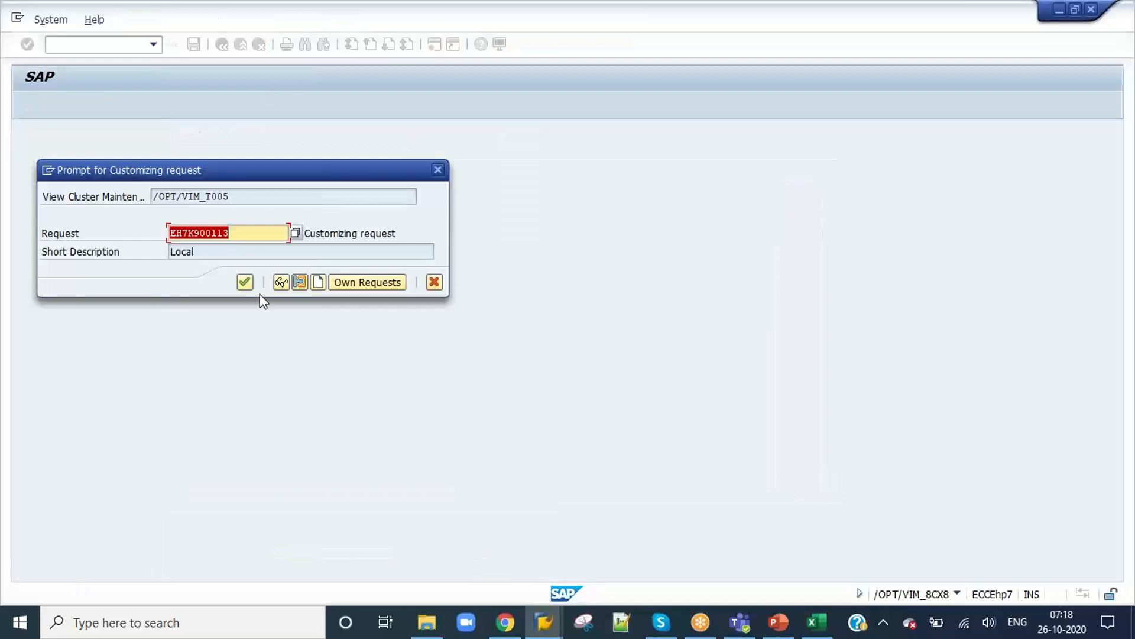
pyautogui.click(244, 283)
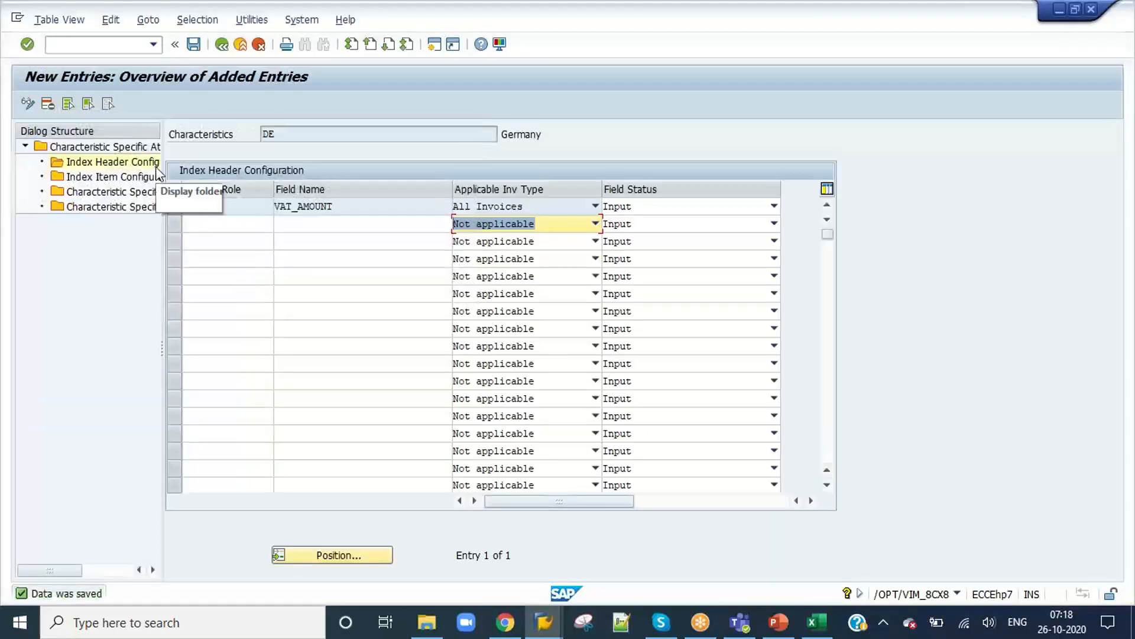
# Step: Add an Index Item Configuration entry MATNR for characteristic DE, applicable to All Invoices with status Input, and save it
pyautogui.doubleClick(112, 176)
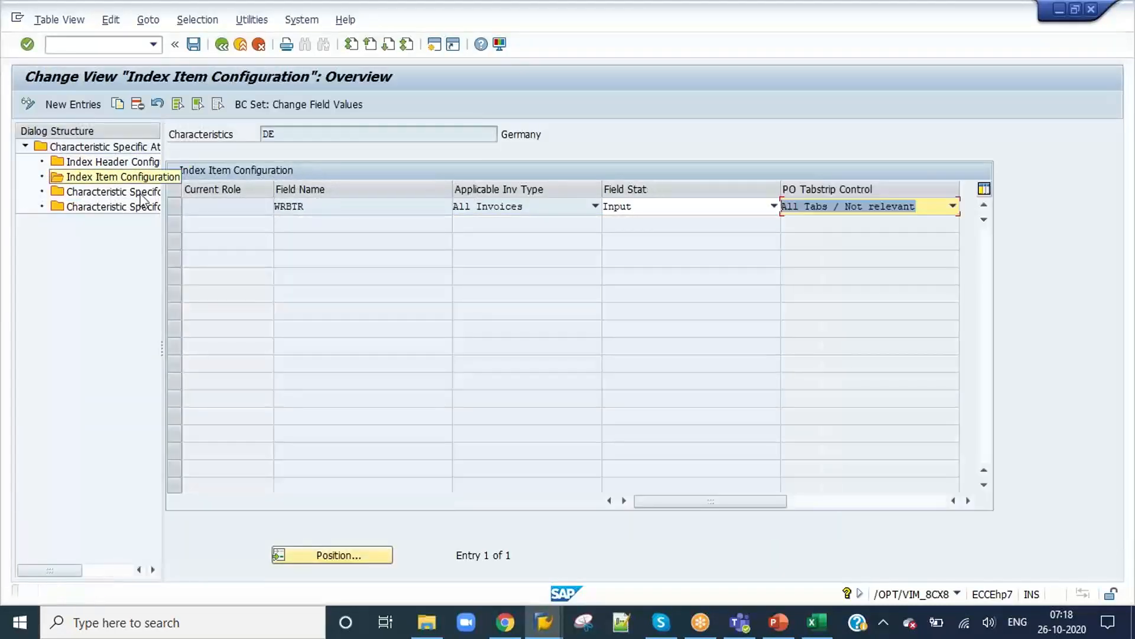
pyautogui.click(56, 104)
pyautogui.click(371, 208)
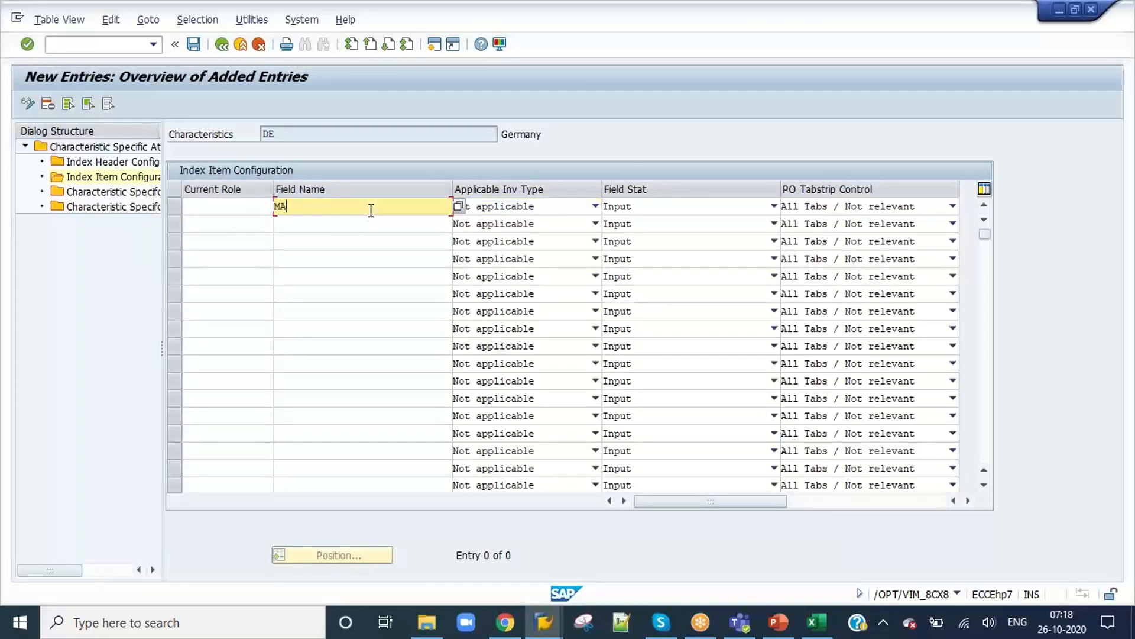
pyautogui.write('MATNR')
pyautogui.press('Tab')
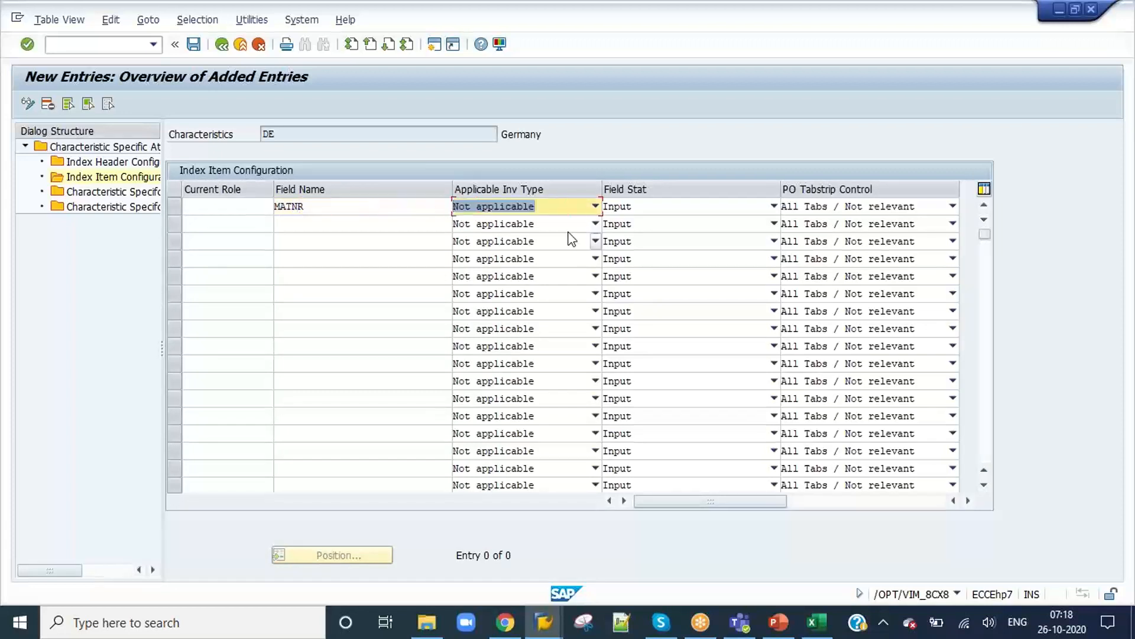
pyautogui.click(555, 210)
pyautogui.click(535, 222)
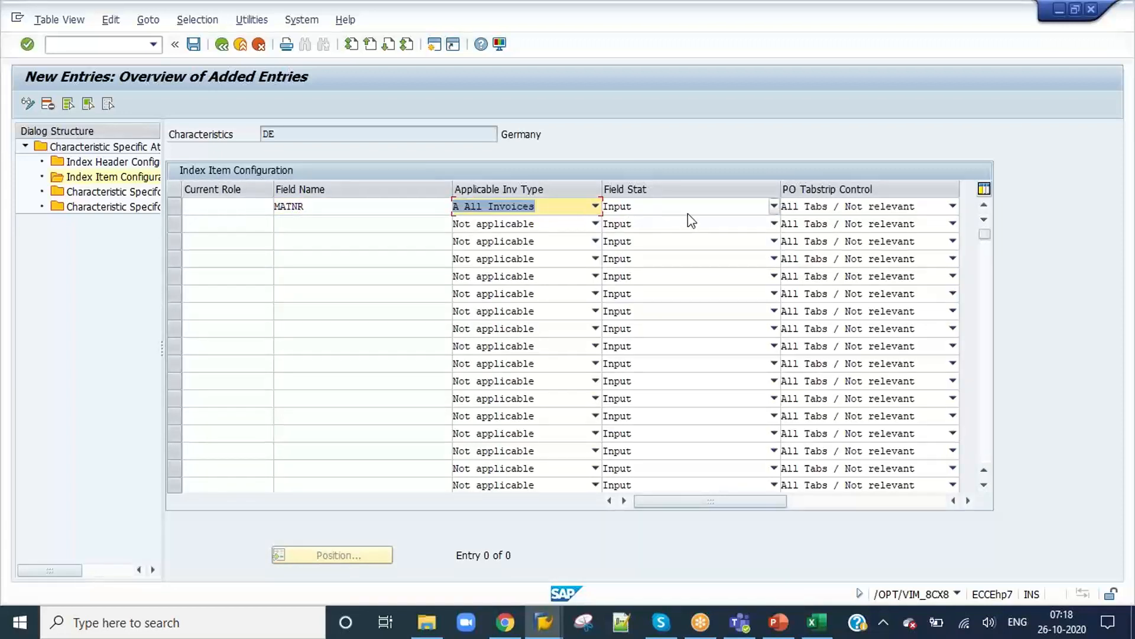
pyautogui.press('Return')
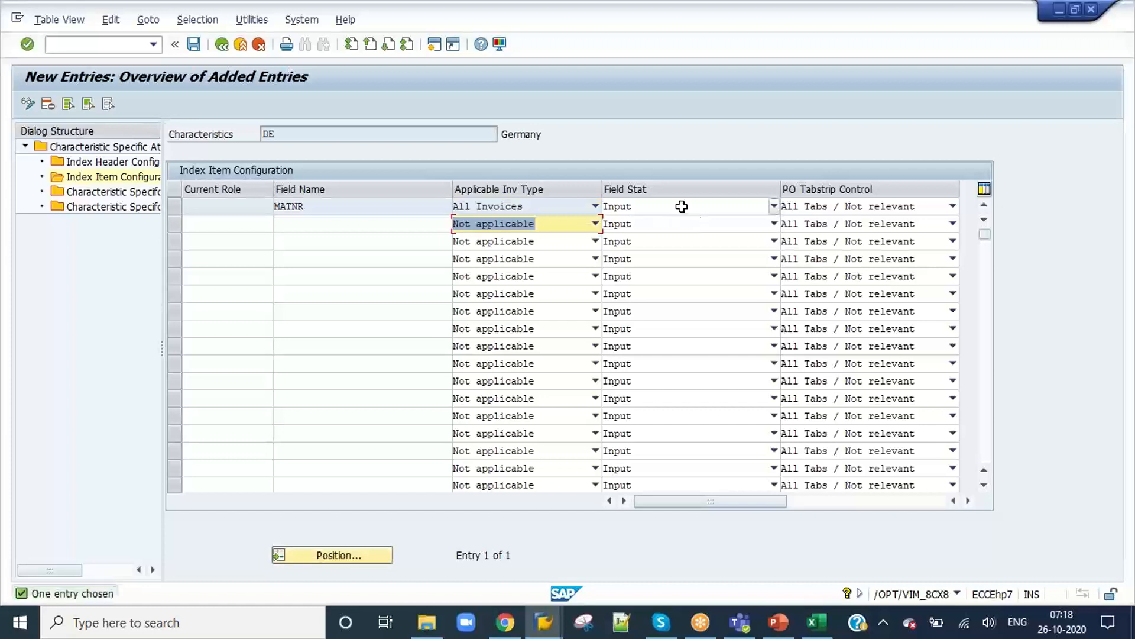
pyautogui.click(195, 45)
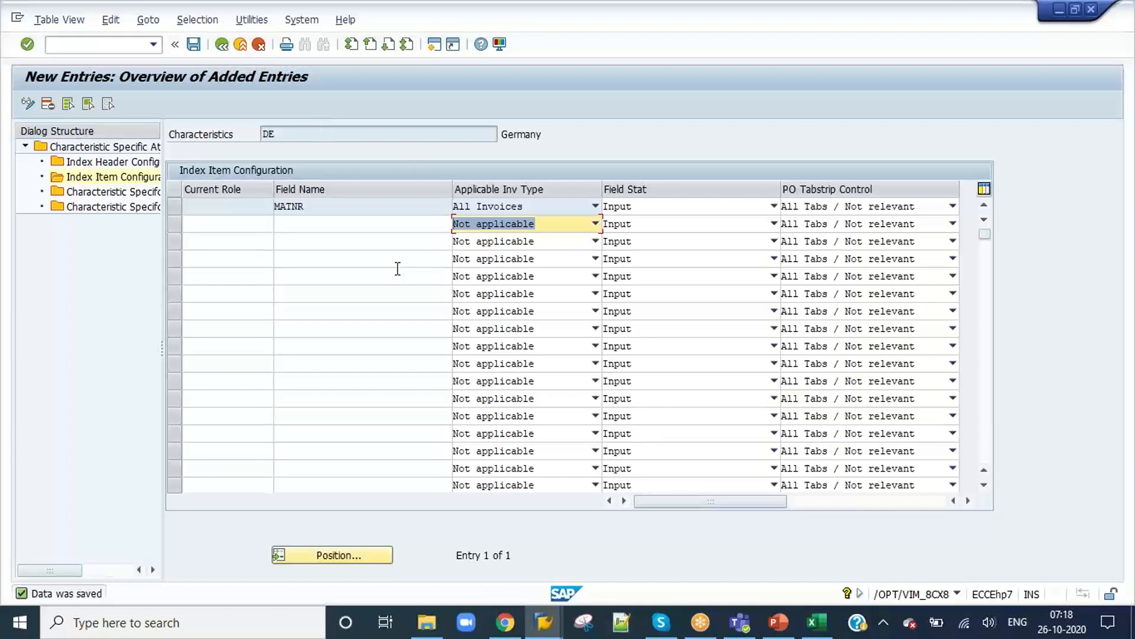
# Step: Return to document 554, set the recipient's Company Code to 1000 and save the document
pyautogui.hotkey('alt', 'Tab')
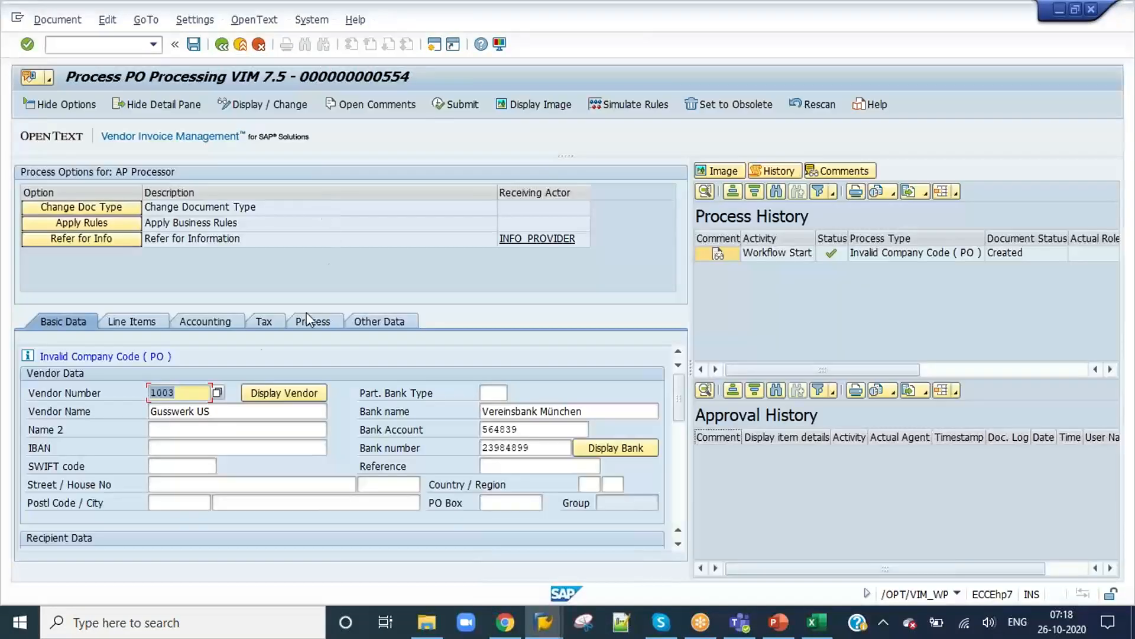
pyautogui.scroll(-1, 170, 449)
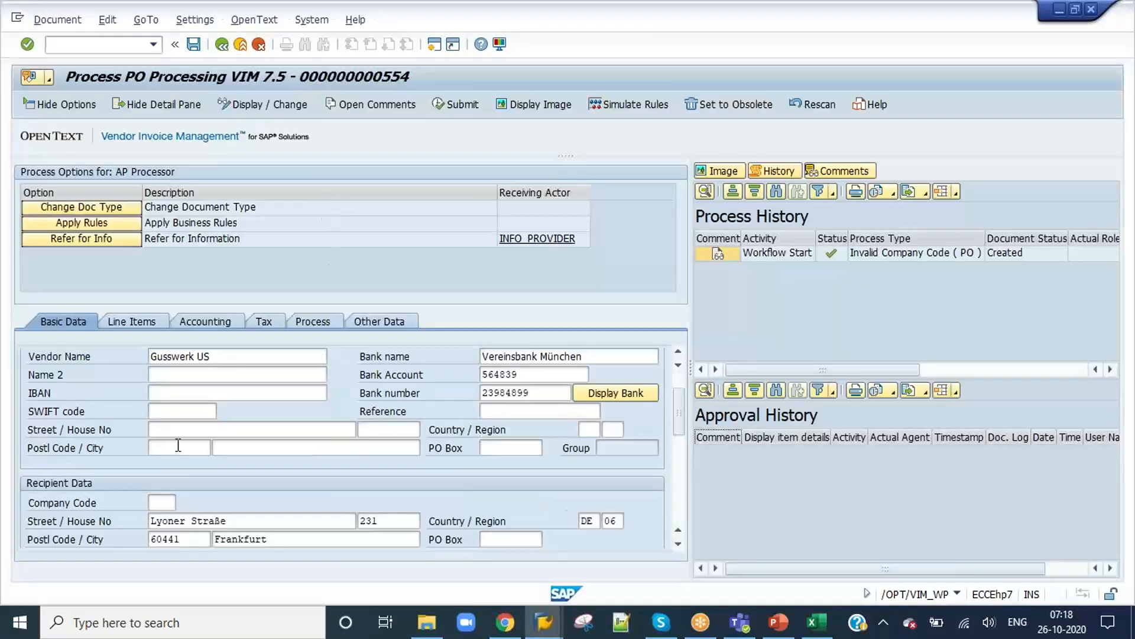
pyautogui.scroll(-1, 173, 445)
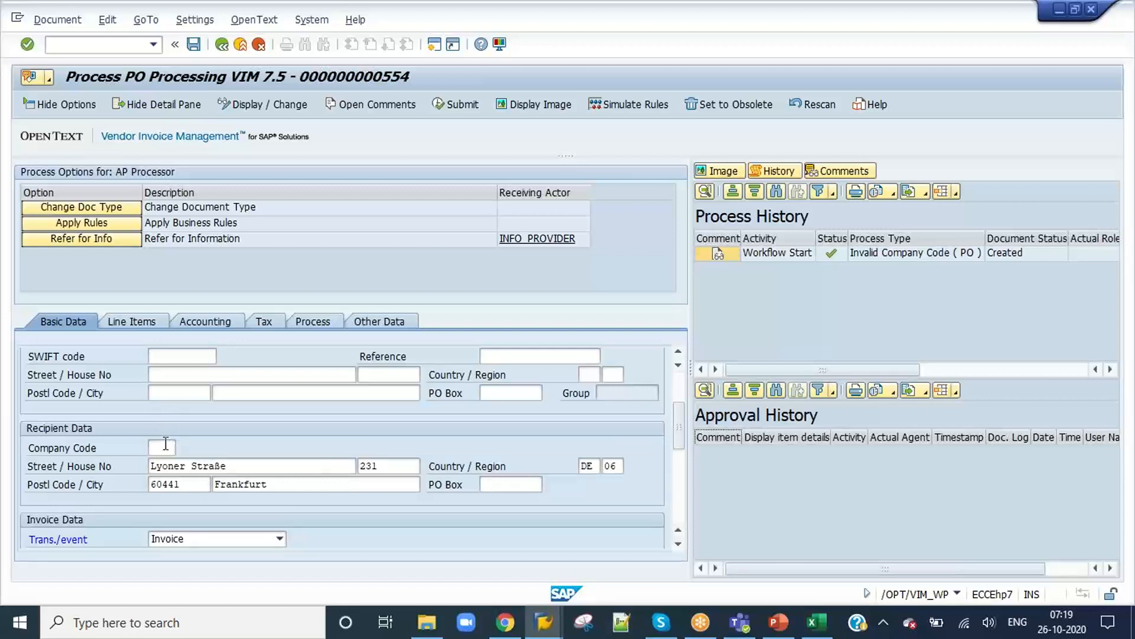
pyautogui.click(166, 445)
pyautogui.write('1000')
pyautogui.press('Return')
pyautogui.click(193, 47)
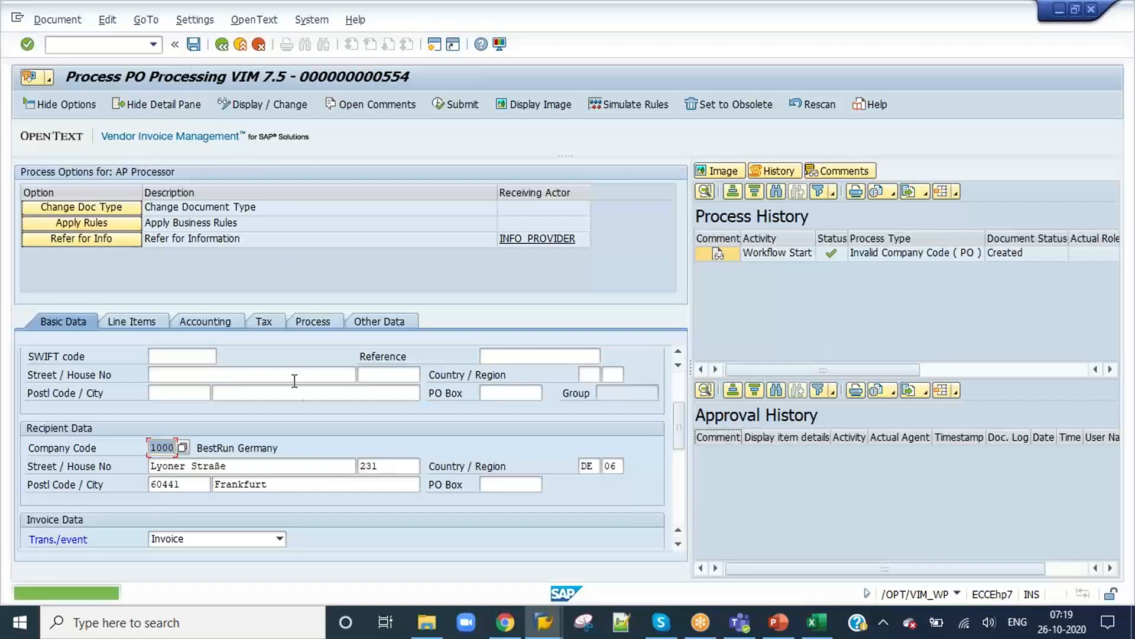
# Step: Save document 554 again, check the tax amount fields in its Basic Data and reopen the document
pyautogui.scroll(-10, 293, 402)
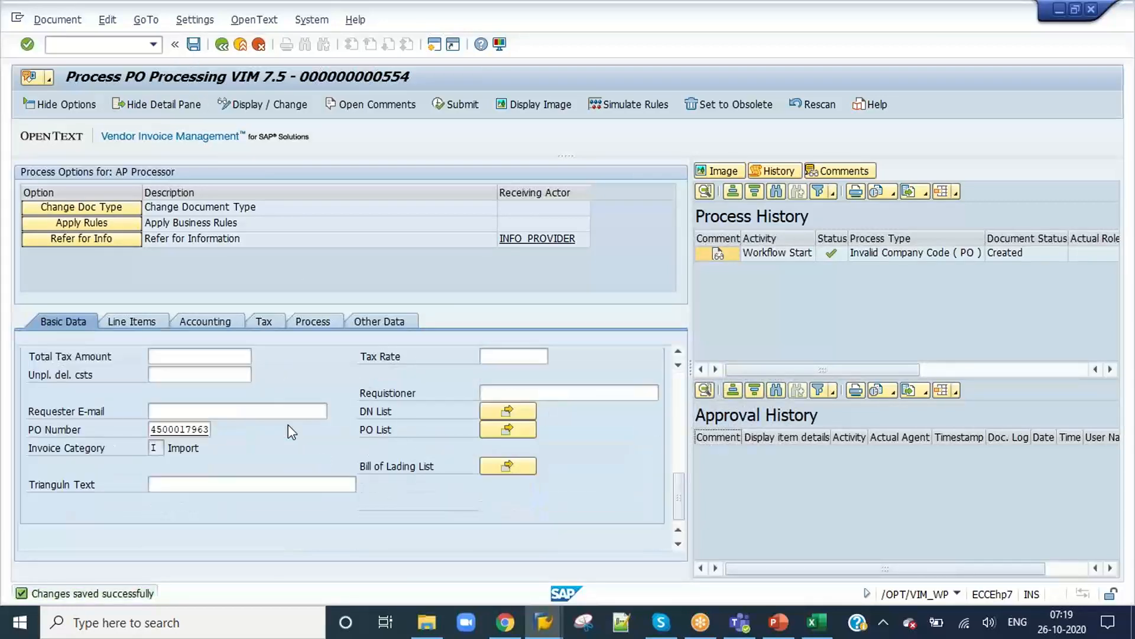
pyautogui.scroll(1, 289, 425)
pyautogui.click(197, 49)
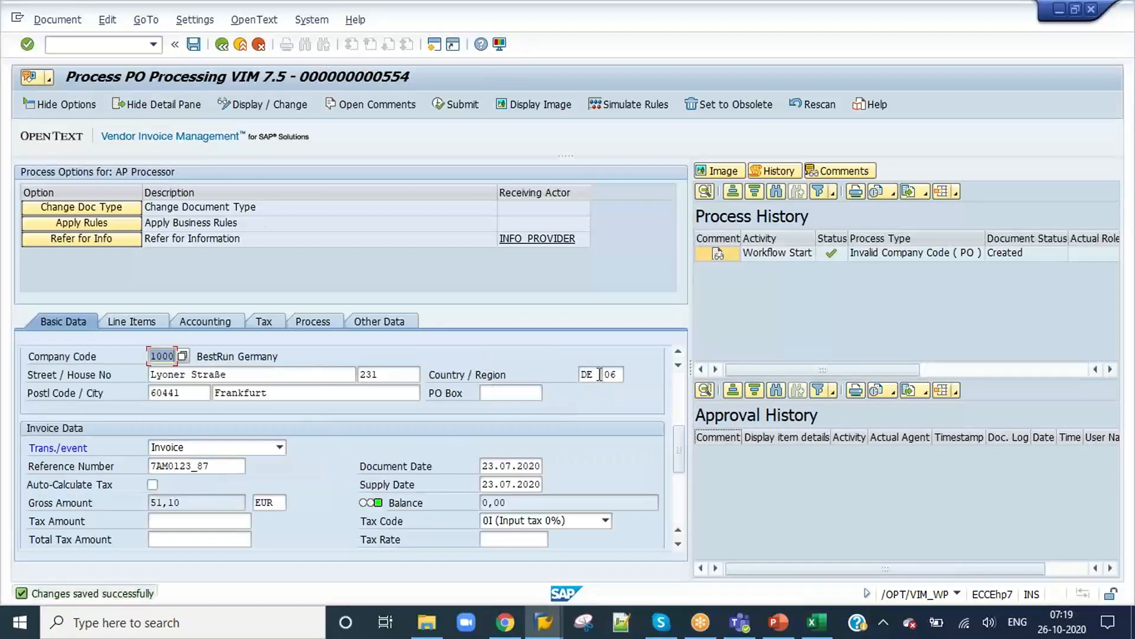
pyautogui.scroll(-4, 331, 414)
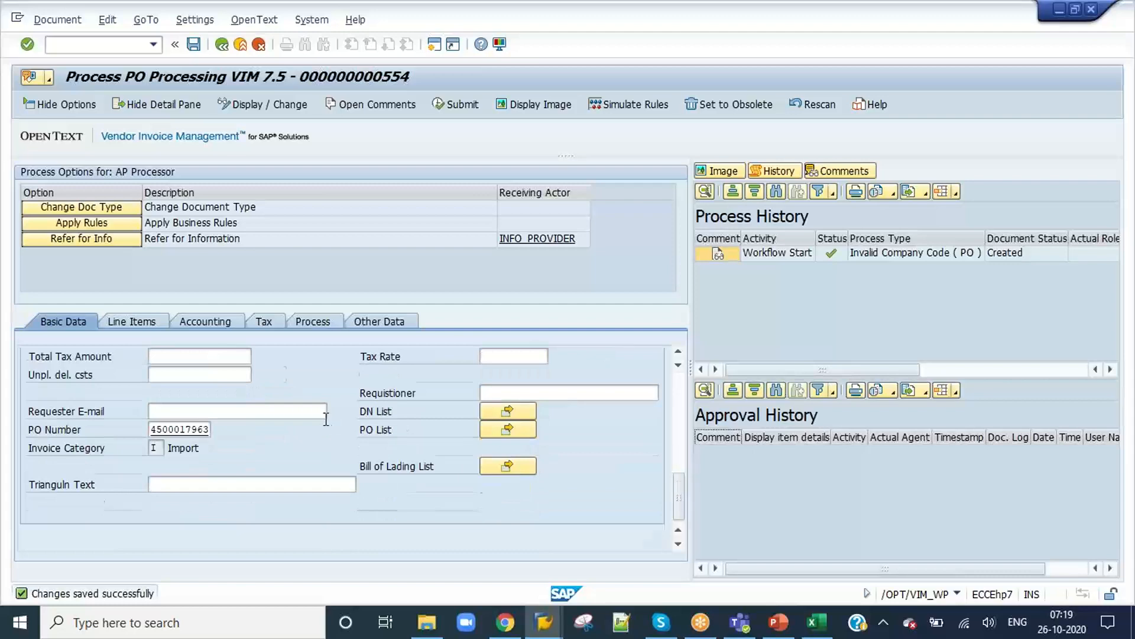
pyautogui.scroll(2, 328, 426)
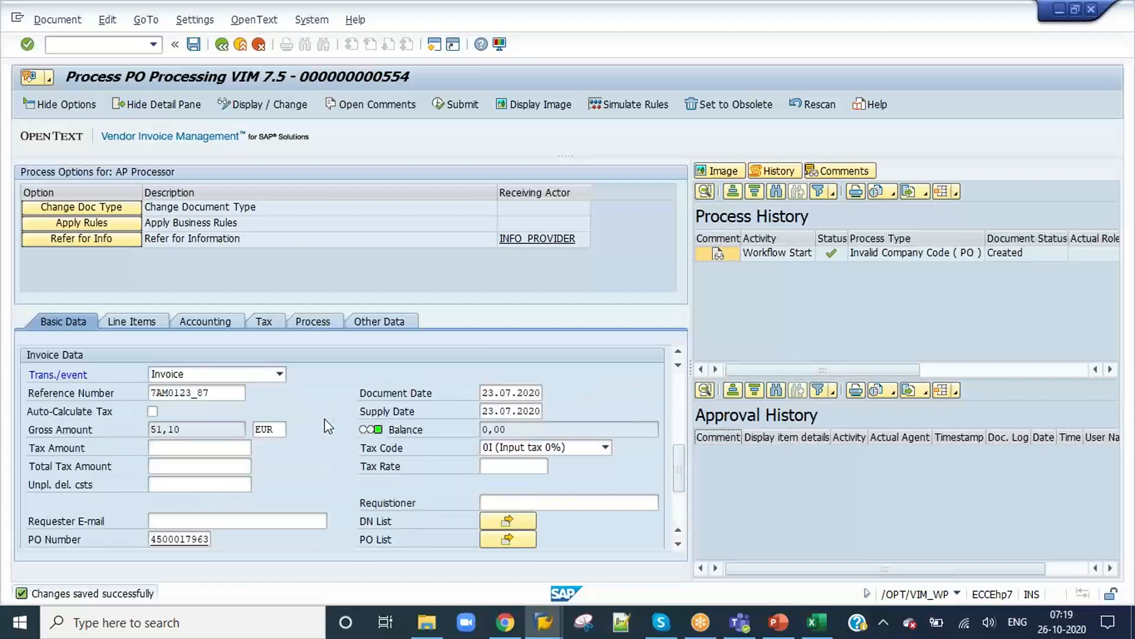
pyautogui.click(222, 45)
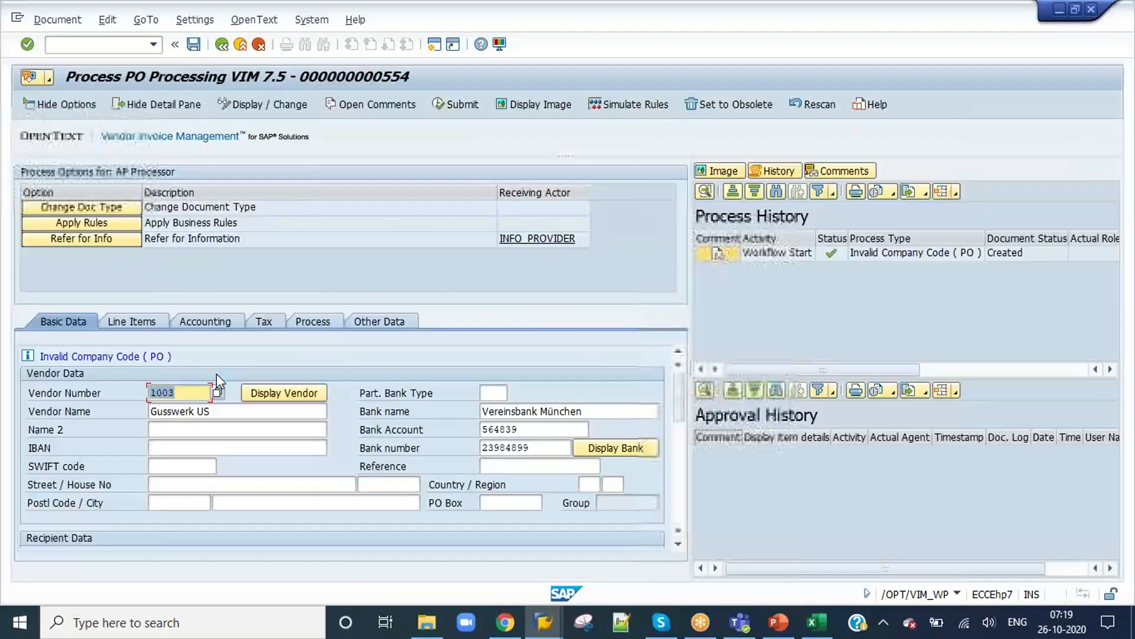
# Step: Review the recipient and invoice data in document 554's Basic Data, checking the Gross Amount and Tax Amount fields
pyautogui.scroll(-3, 223, 439)
pyautogui.scroll(2, 223, 441)
pyautogui.scroll(-3, 223, 441)
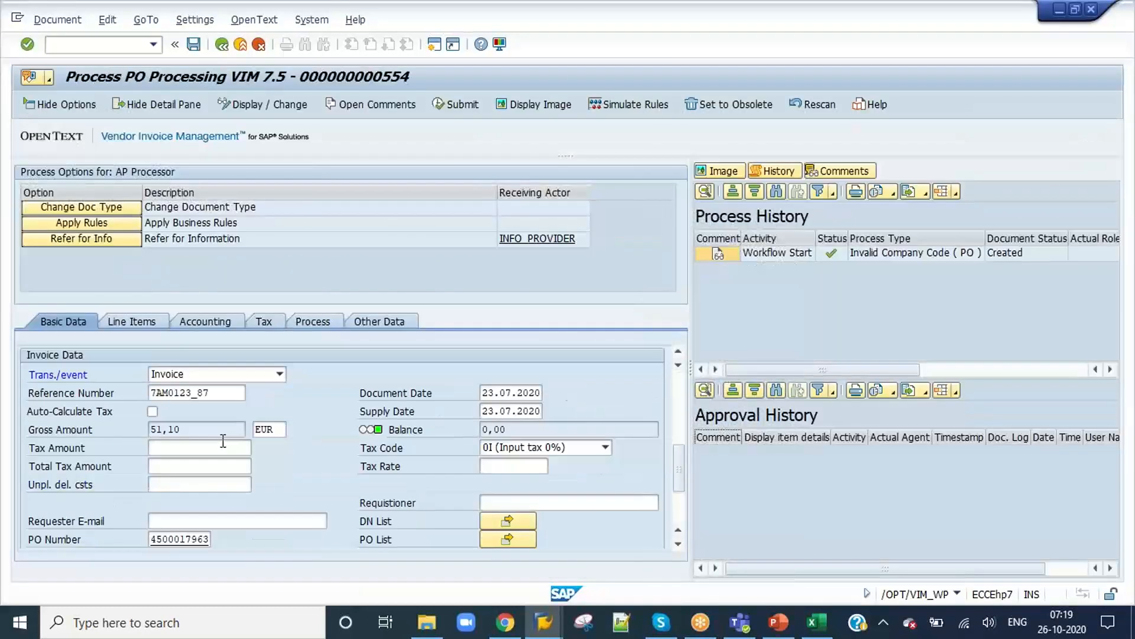
pyautogui.scroll(2, 223, 441)
pyautogui.scroll(1, 223, 441)
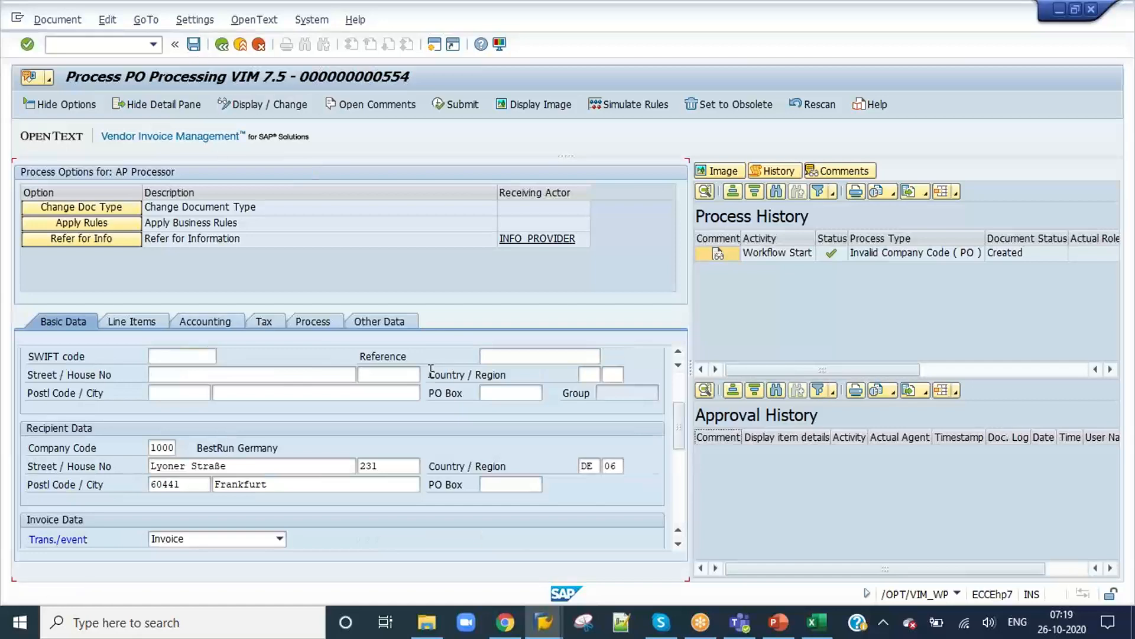
pyautogui.scroll(1, 431, 371)
pyautogui.scroll(-7, 380, 455)
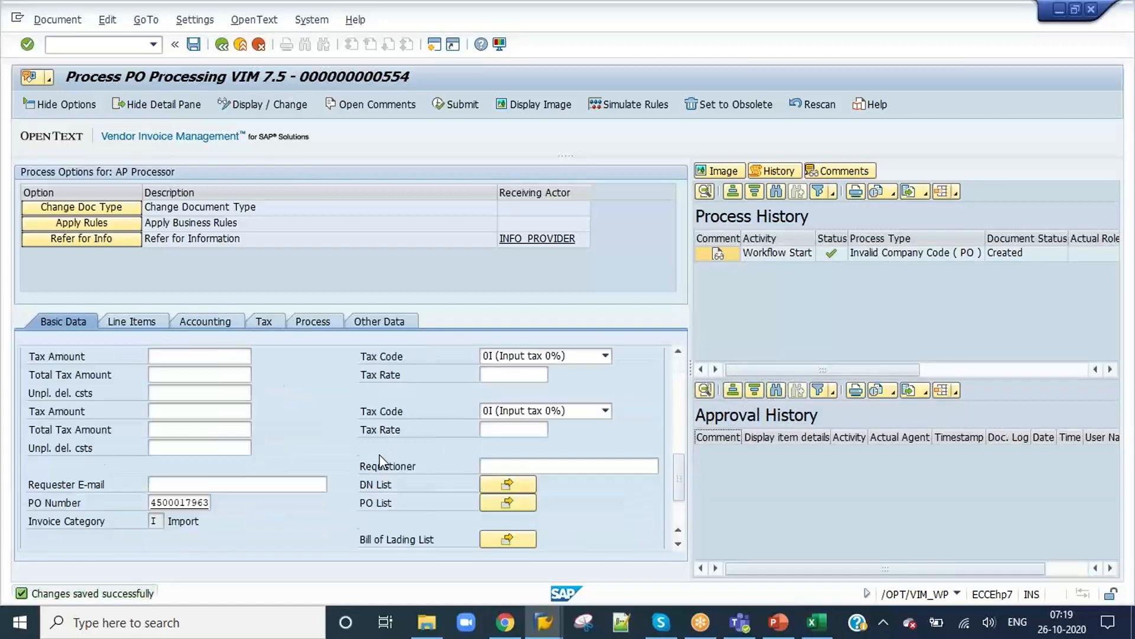
pyautogui.scroll(1, 378, 454)
pyautogui.click(233, 416)
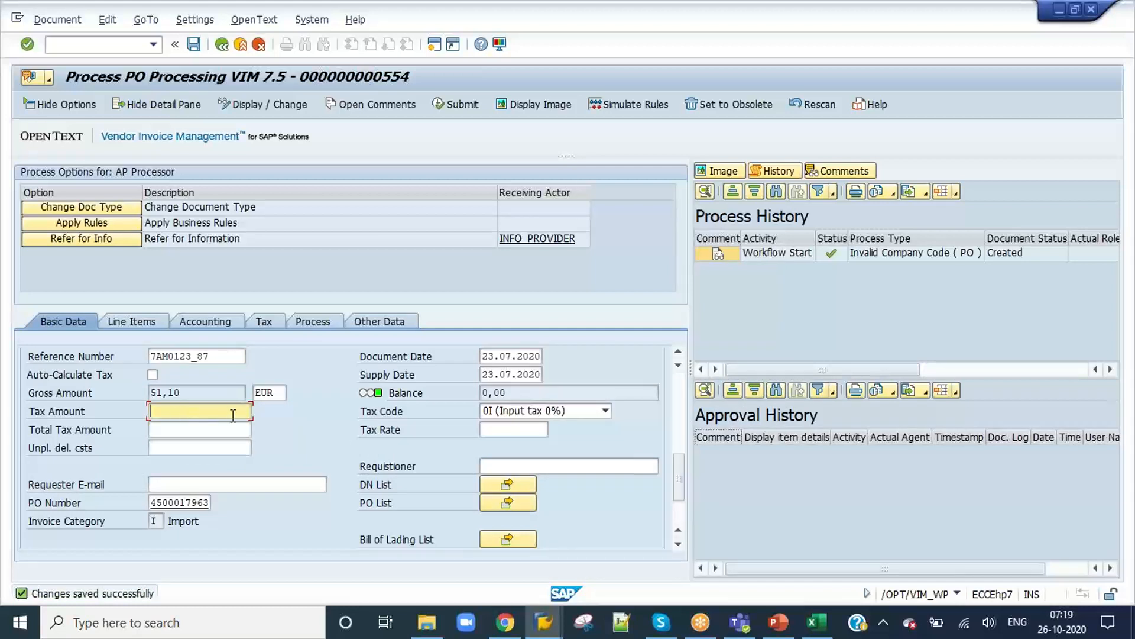
# Step: Look up the technical information of the Gross Amount field and copy its field name GROSS_AMOUNT
pyautogui.click(227, 393)
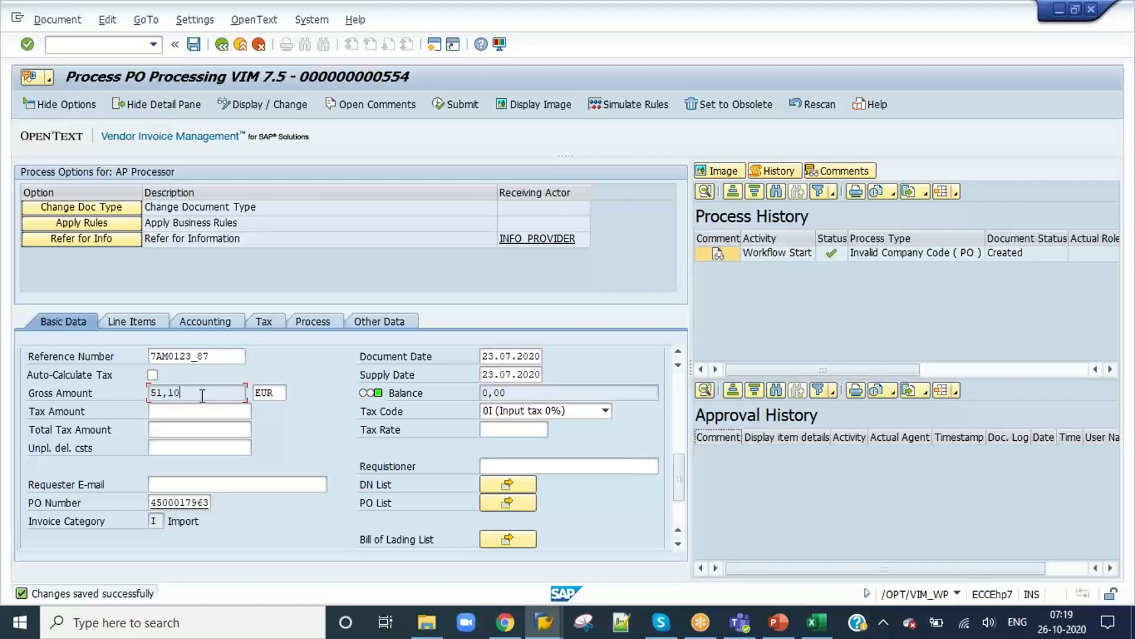
pyautogui.press('F1')
pyautogui.click(235, 84)
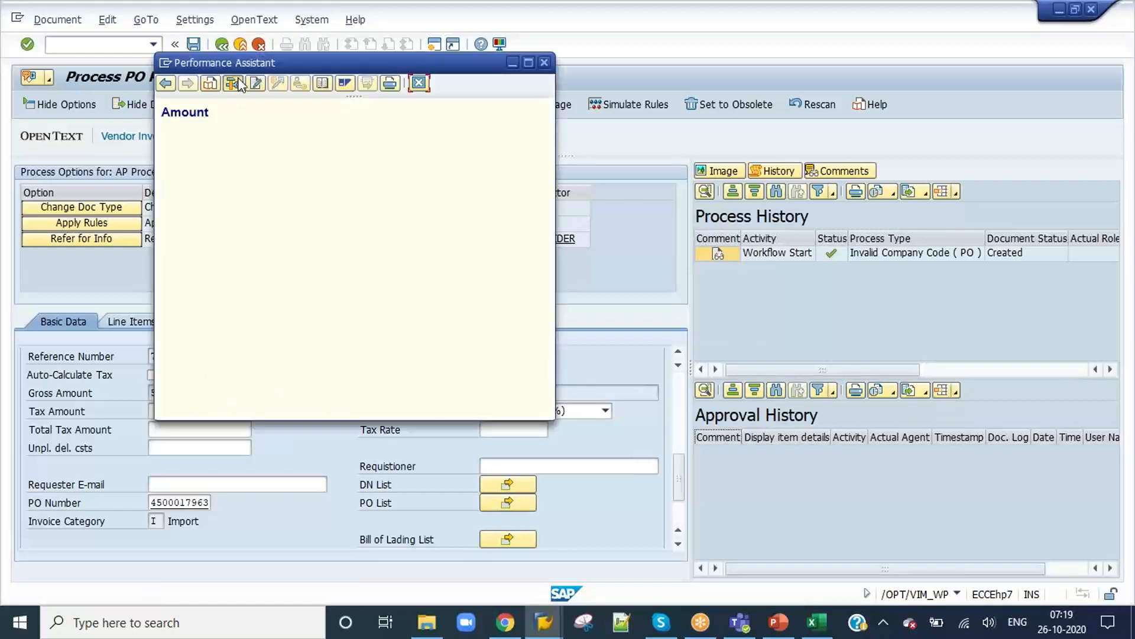
pyautogui.moveTo(248, 434); pyautogui.dragTo(155, 432)
pyautogui.hotkey('ctrl', 'c')
# Step: Switch back to the characteristic DE configuration and display its existing Index Header Configuration entries
pyautogui.hotkey('alt', 'Tab')
pyautogui.hotkey('alt', 'Tab')
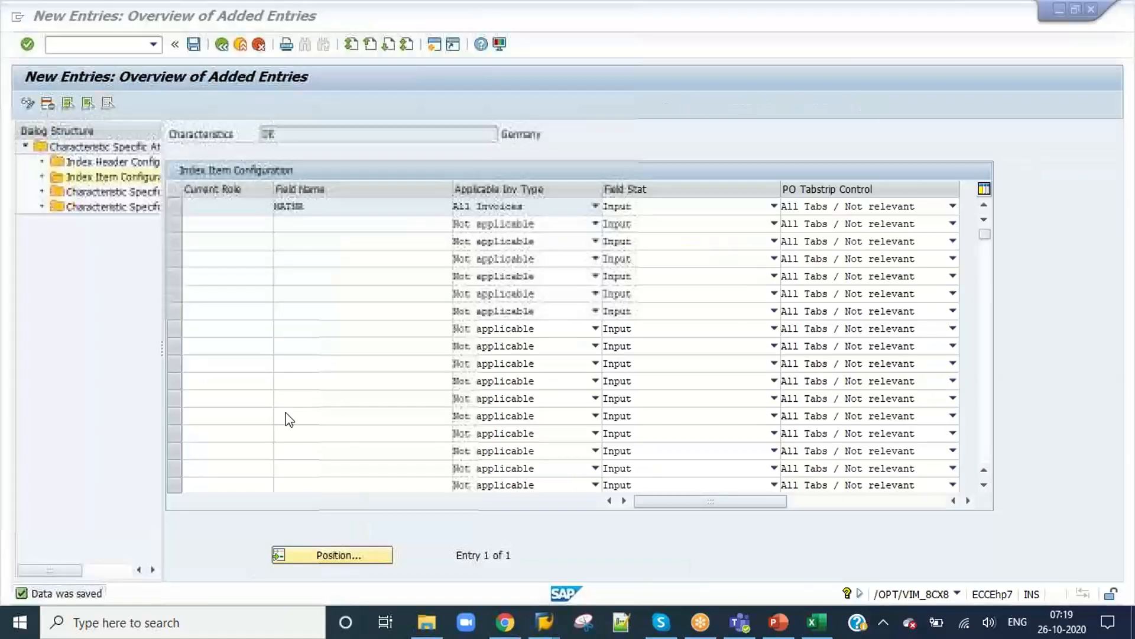
pyautogui.doubleClick(106, 162)
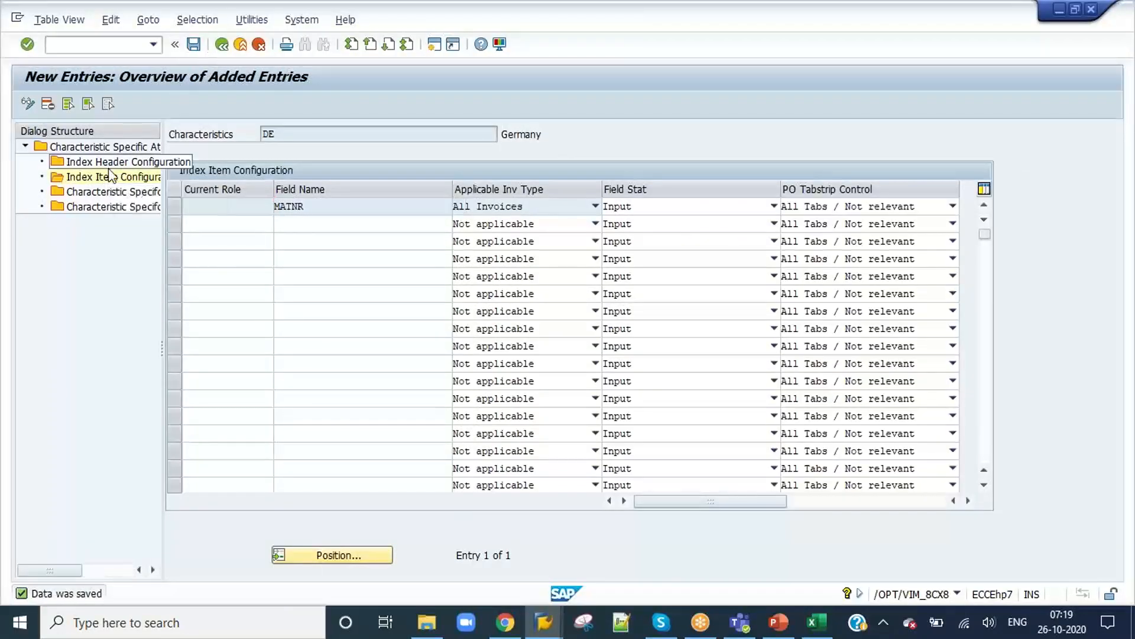
pyautogui.click(221, 45)
pyautogui.click(331, 556)
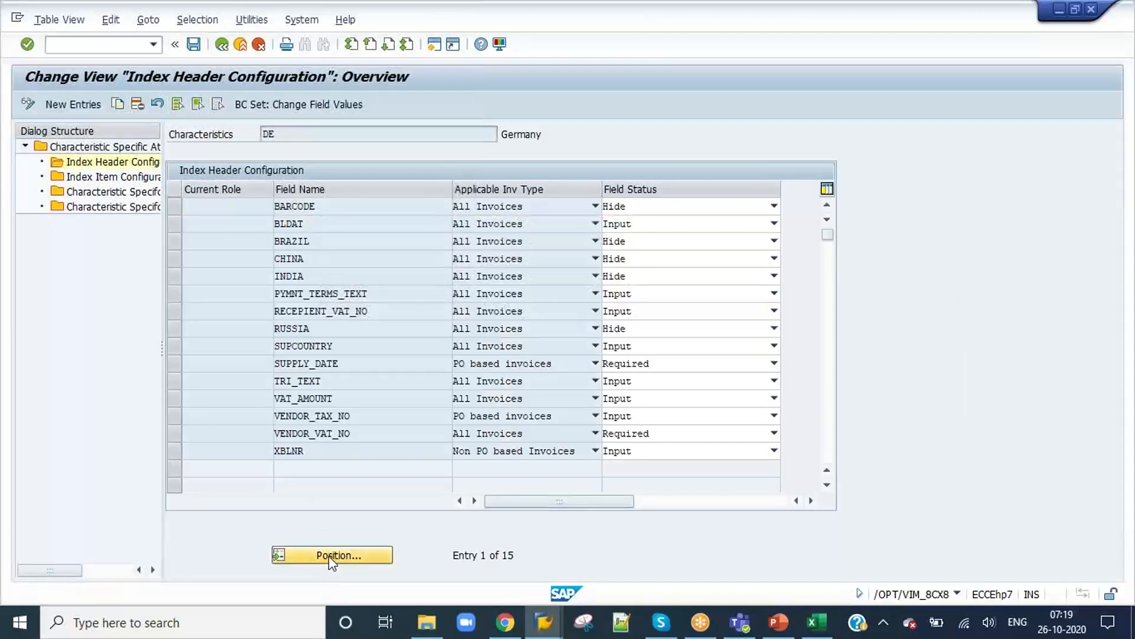
pyautogui.hotkey('ctrl', 'v')
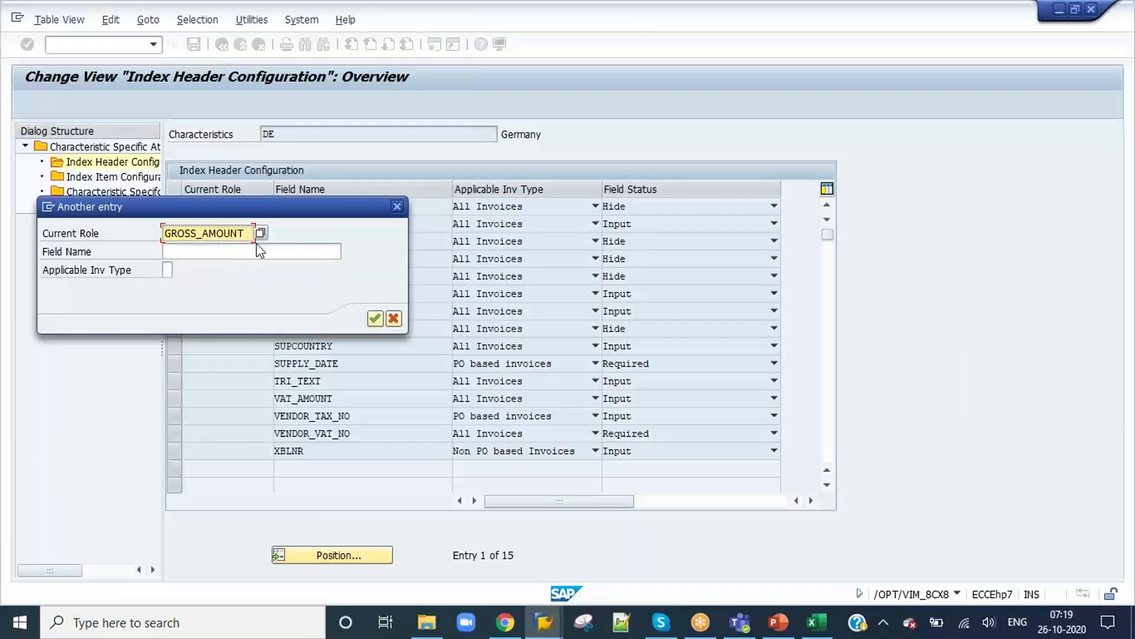
pyautogui.hotkey('ctrl', 'a')
pyautogui.hotkey('ctrl', 'x')
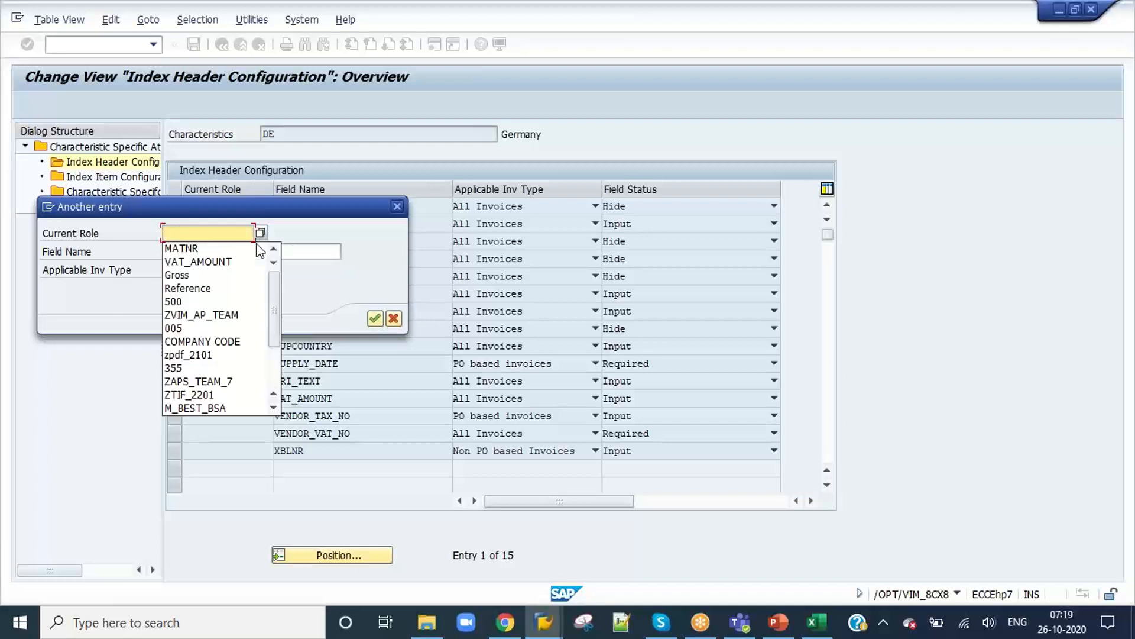
pyautogui.click(393, 318)
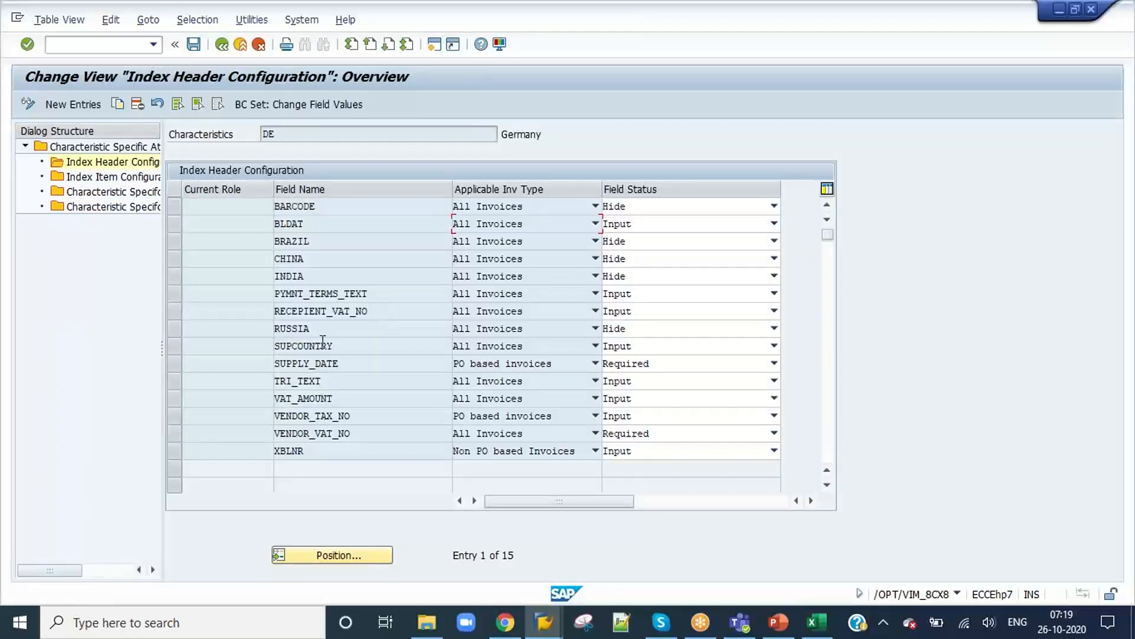
# Step: Add an Index Header Configuration entry GROSS_AMOUNT for characteristic DE, applicable to All Invoices with status Input, and save it
pyautogui.click(28, 105)
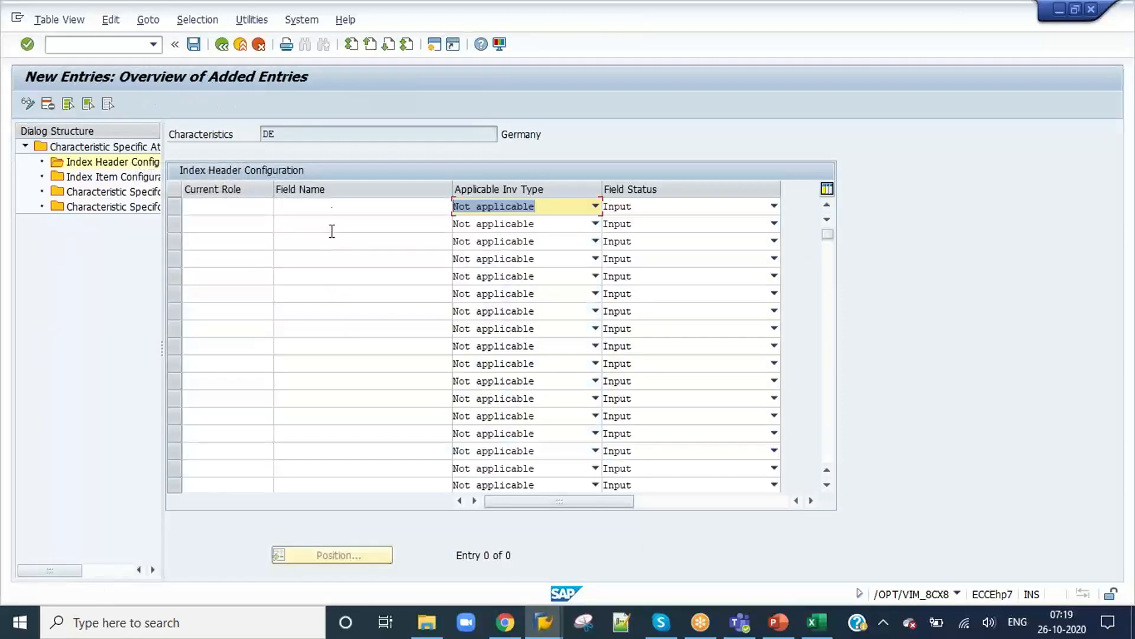
pyautogui.click(330, 206)
pyautogui.hotkey('ctrl', 'v')
pyautogui.click(498, 206)
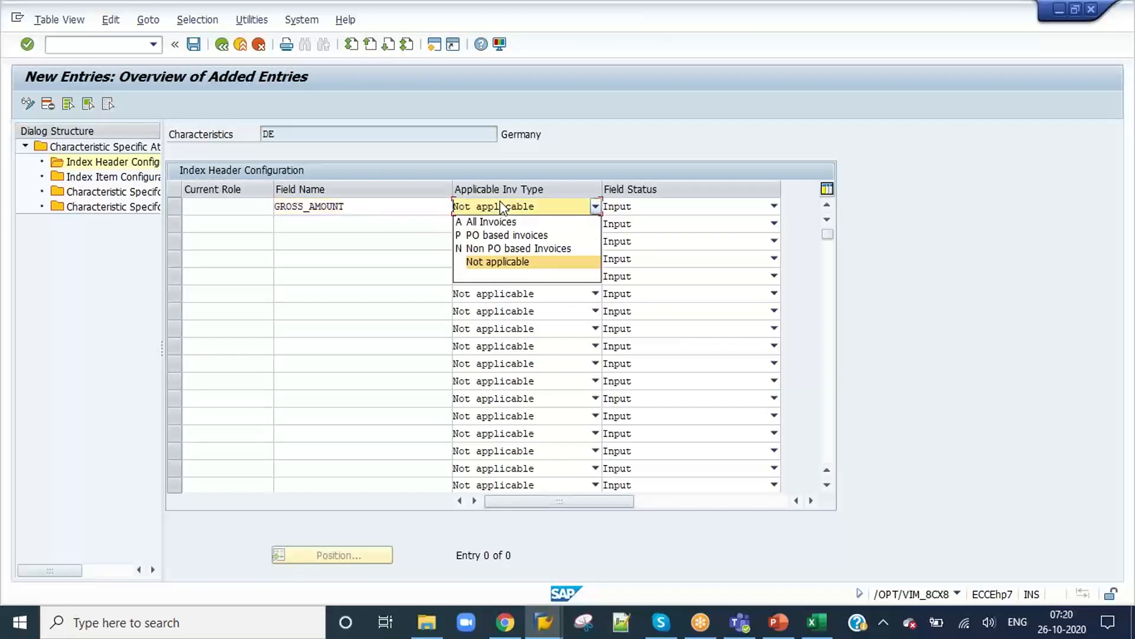
pyautogui.click(498, 222)
pyautogui.click(194, 46)
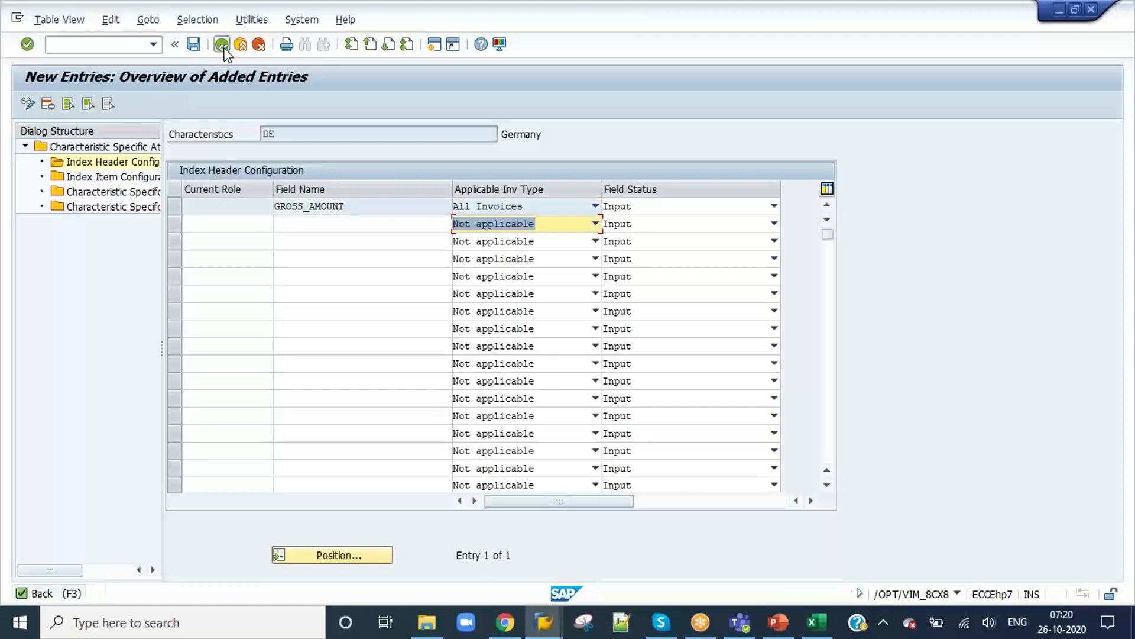
pyautogui.click(222, 46)
pyautogui.scroll(-1, 300, 380)
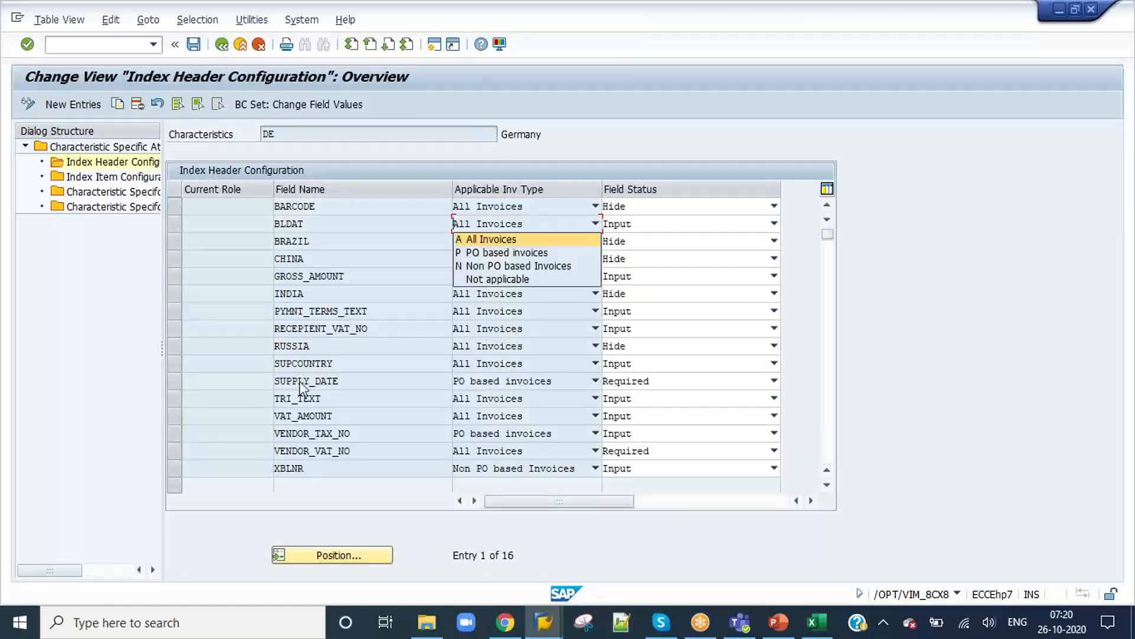
pyautogui.click(334, 229)
pyautogui.click(331, 207)
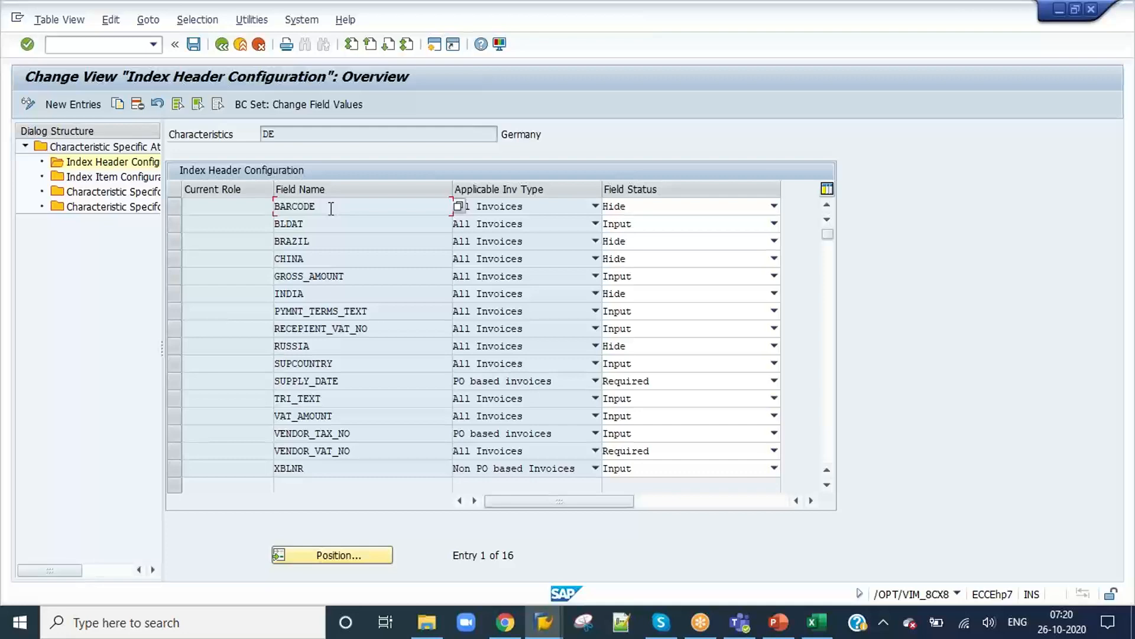
# Step: Return to document 554, save it, and check the Gross Amount field and the line item's Material field
pyautogui.hotkey('alt', 'Tab')
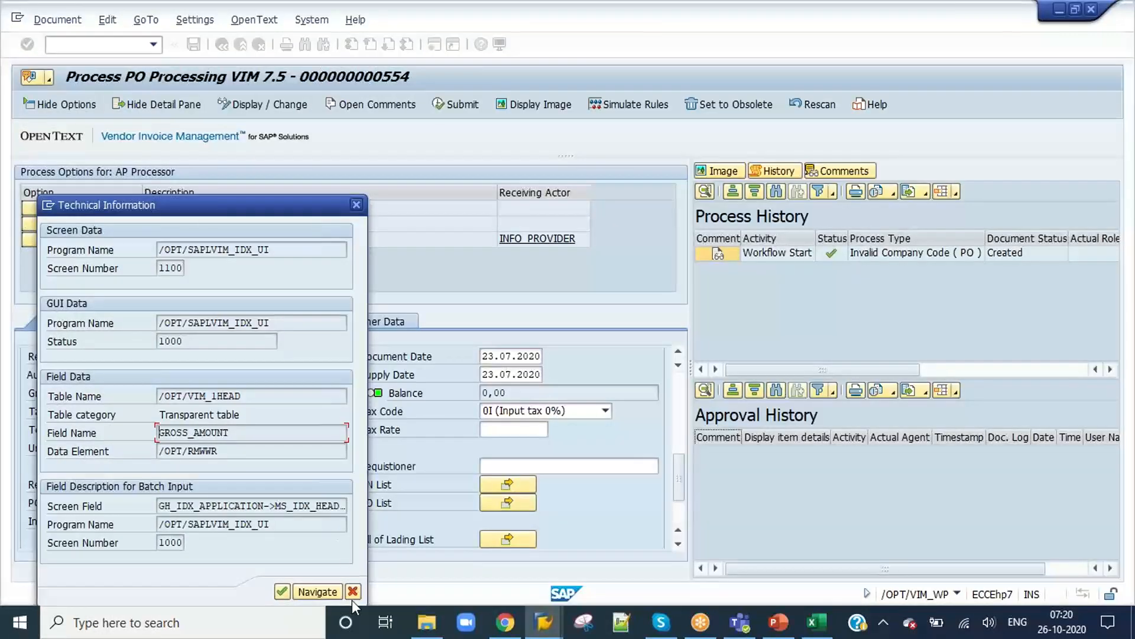
pyautogui.click(353, 591)
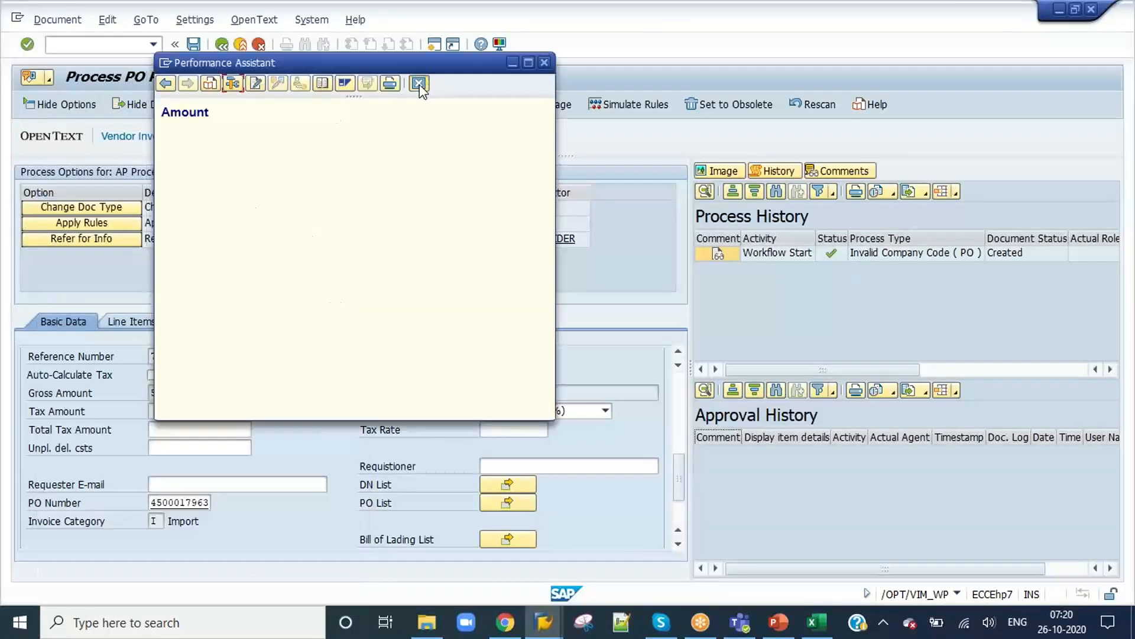
pyautogui.click(418, 83)
pyautogui.click(194, 43)
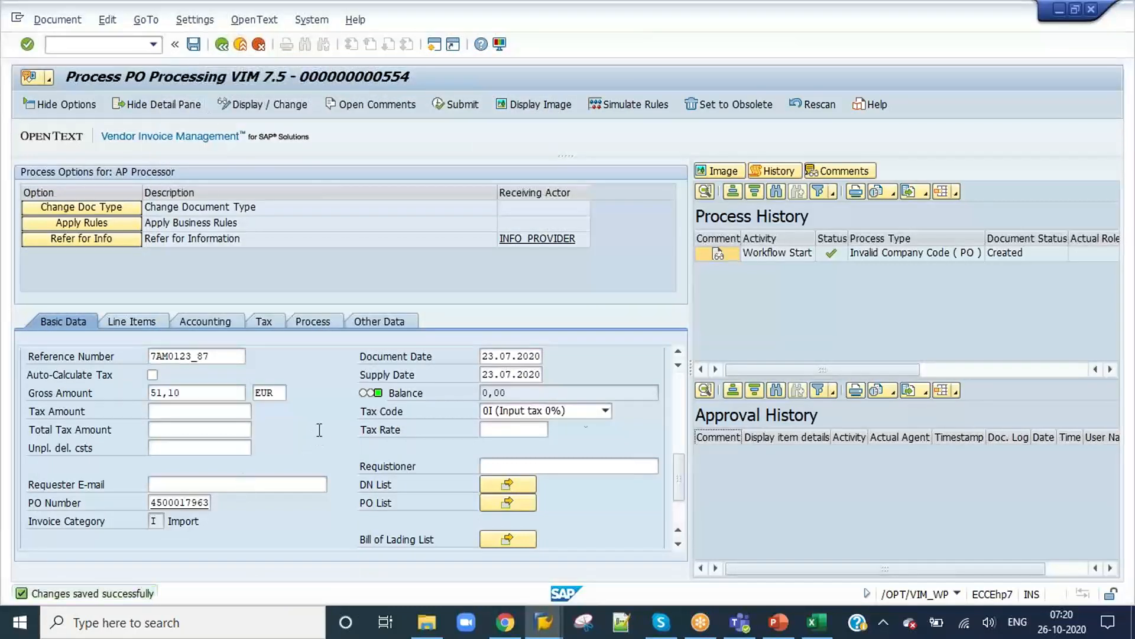
pyautogui.click(137, 320)
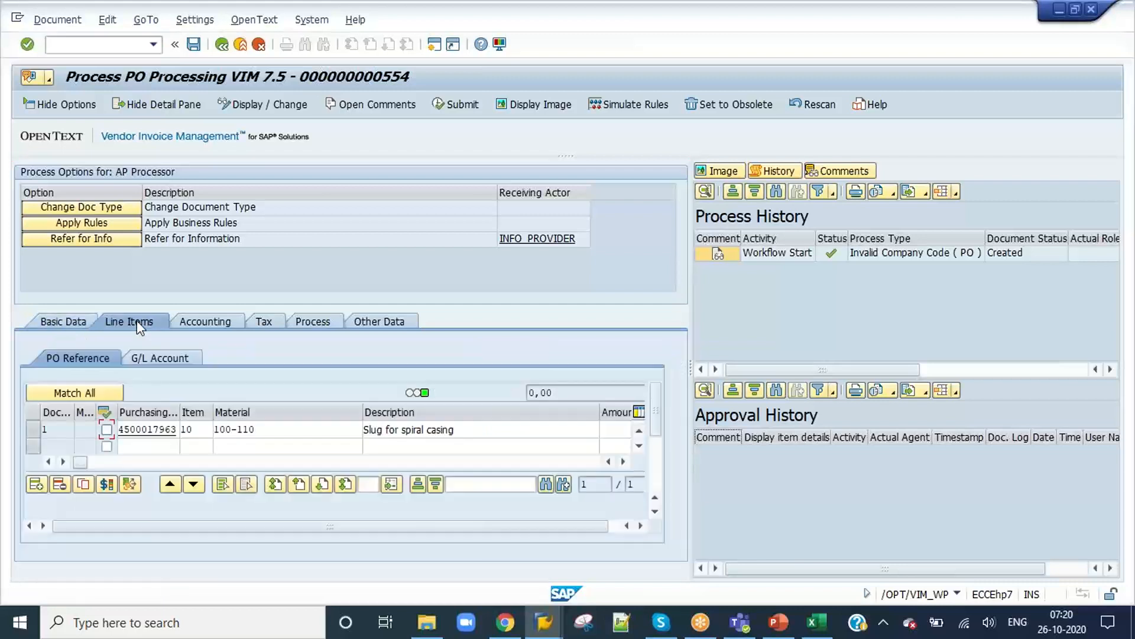
pyautogui.click(292, 429)
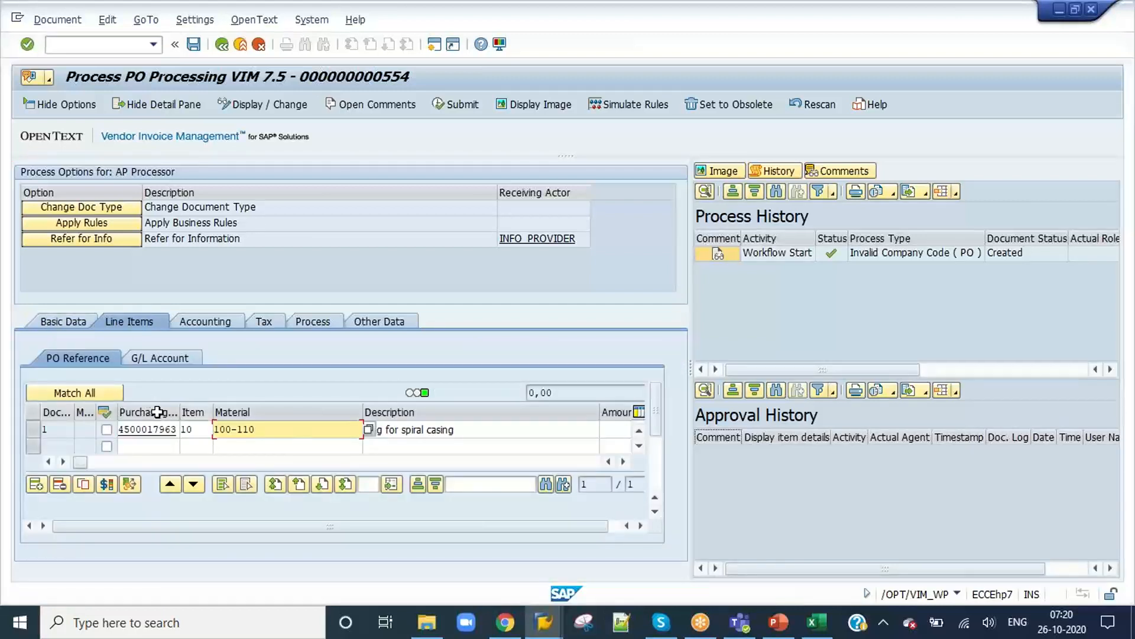
# Step: Set the recipient's Company Code to 3000 in the document's Basic Data
pyautogui.click(49, 319)
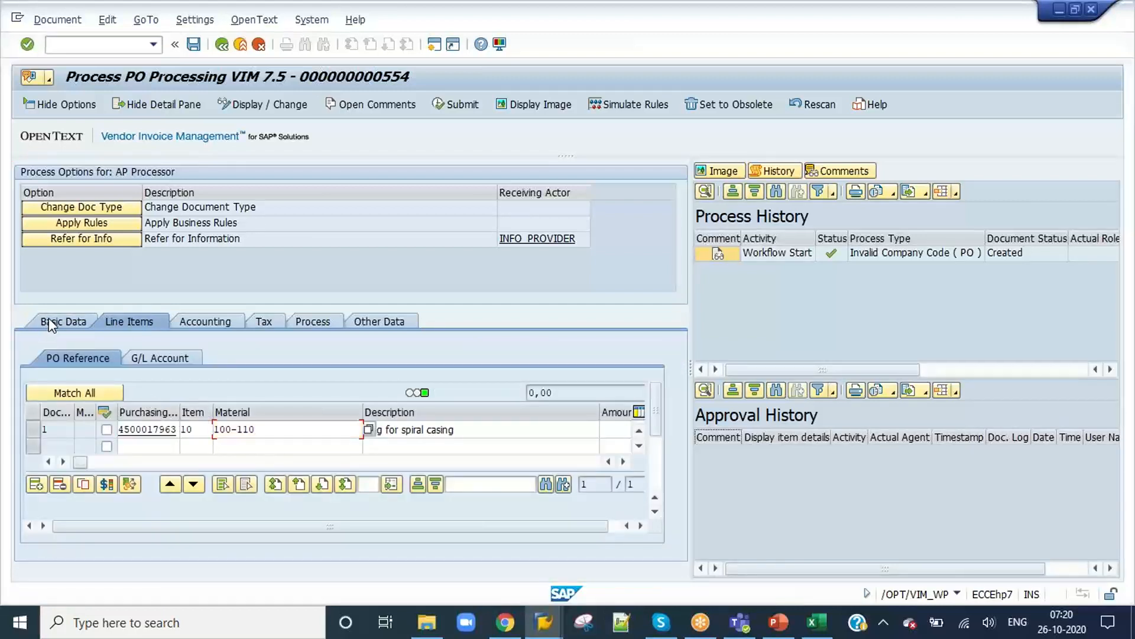
pyautogui.moveTo(678, 421)
pyautogui.mouseDown()
pyautogui.moveTo(679, 400)
pyautogui.moveTo(672, 455)
pyautogui.moveTo(672, 438)
pyautogui.mouseUp()
pyautogui.click(164, 465)
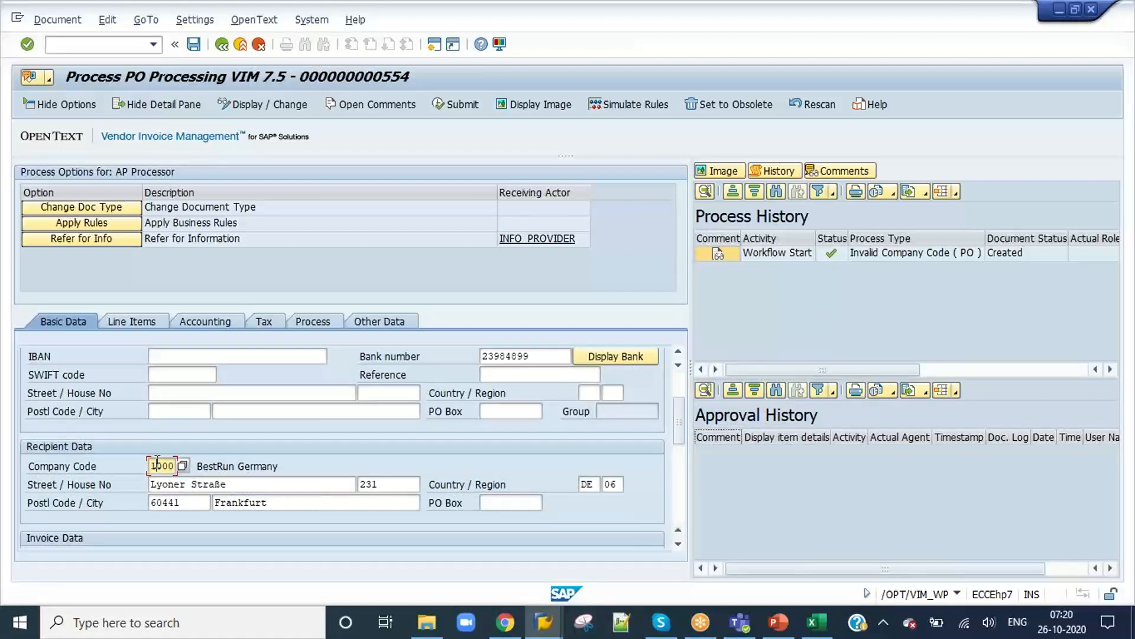
pyautogui.press('Return')
pyautogui.press('Return')
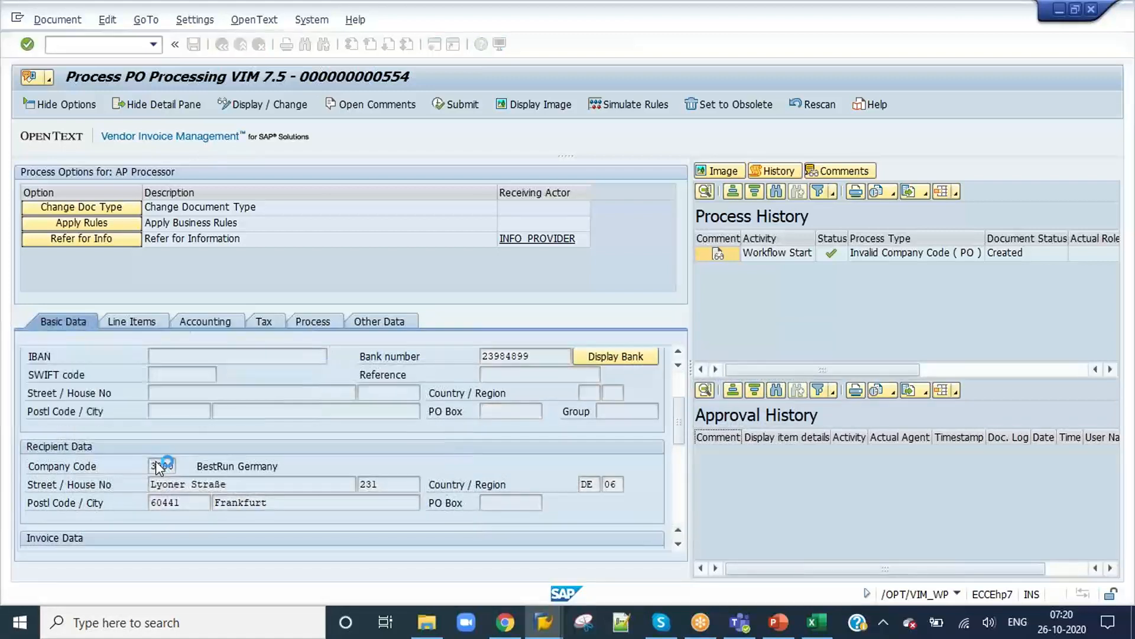
# Step: Check whether the Gross Amount, Tax Amount and line item's Material fields accept input under company code 3000
pyautogui.scroll(-5, 158, 462)
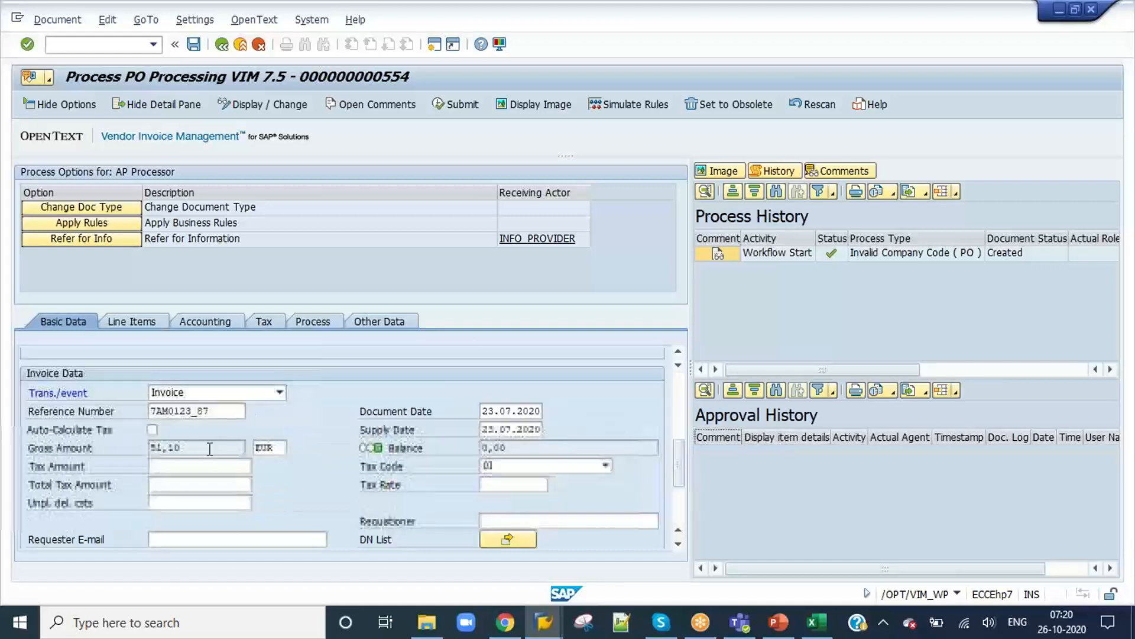
pyautogui.scroll(2, 173, 455)
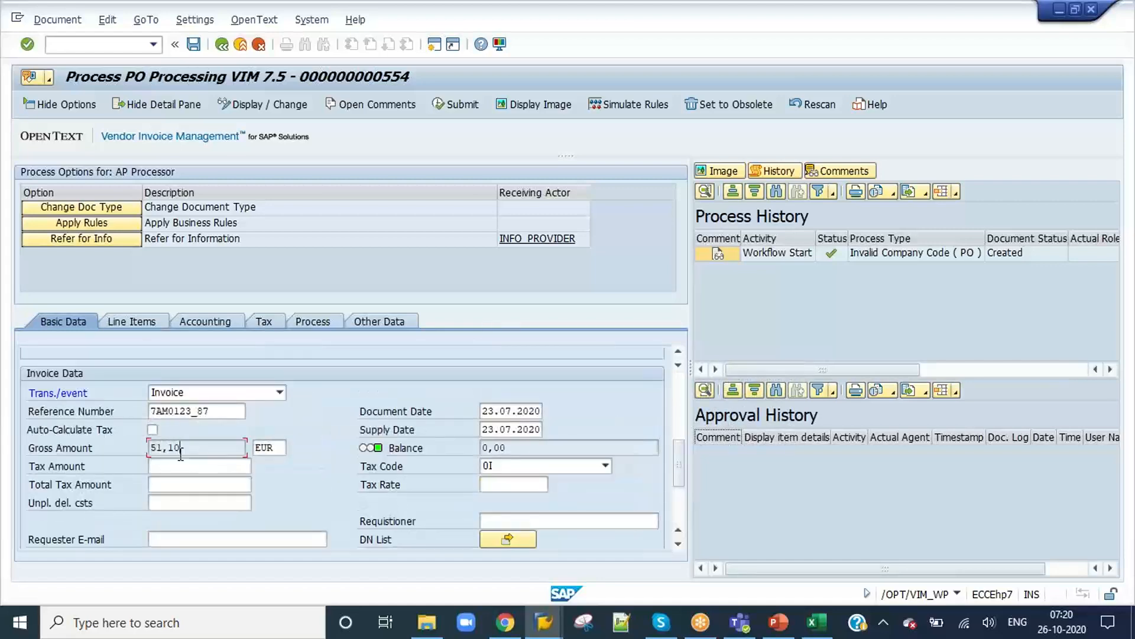
pyautogui.click(160, 467)
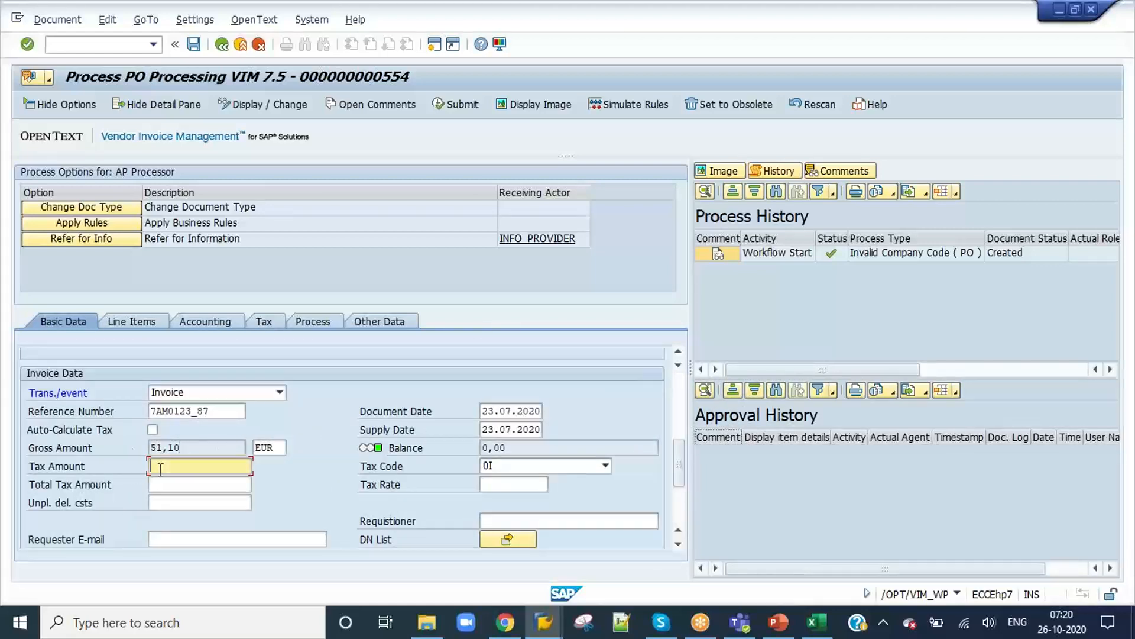
pyautogui.click(210, 450)
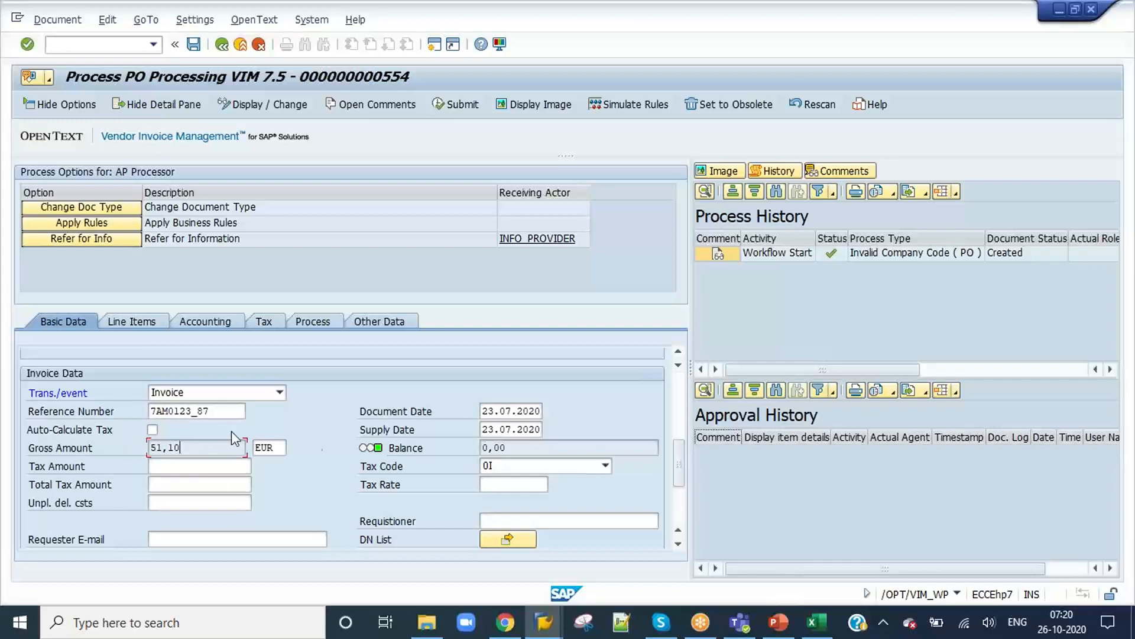
pyautogui.scroll(2, 260, 477)
pyautogui.scroll(-1, 189, 453)
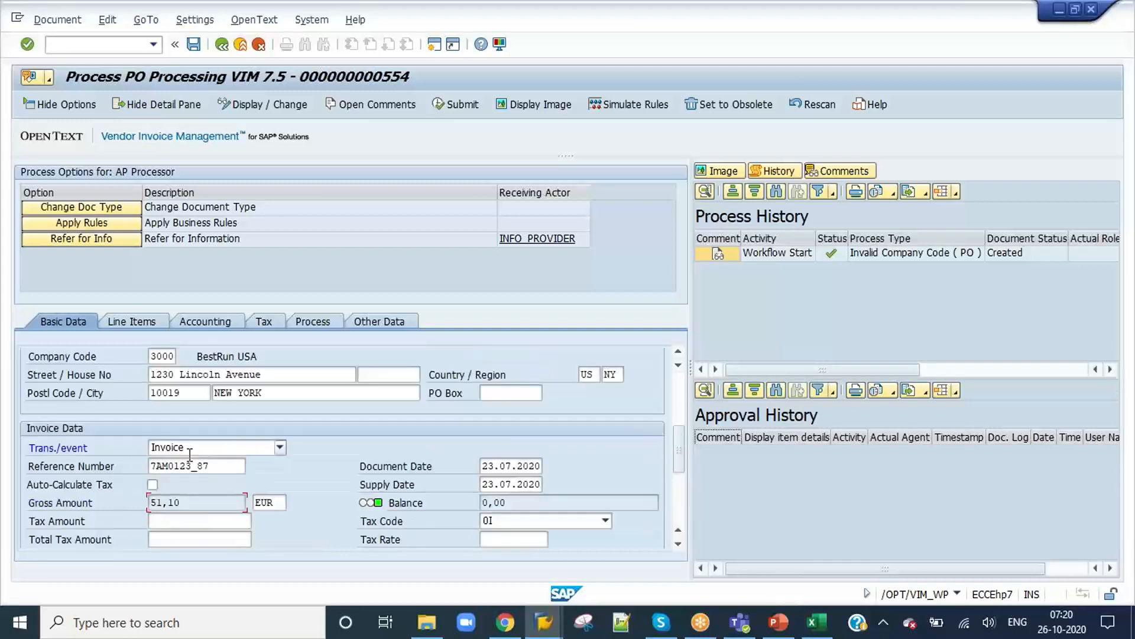
pyautogui.click(121, 329)
pyautogui.click(397, 465)
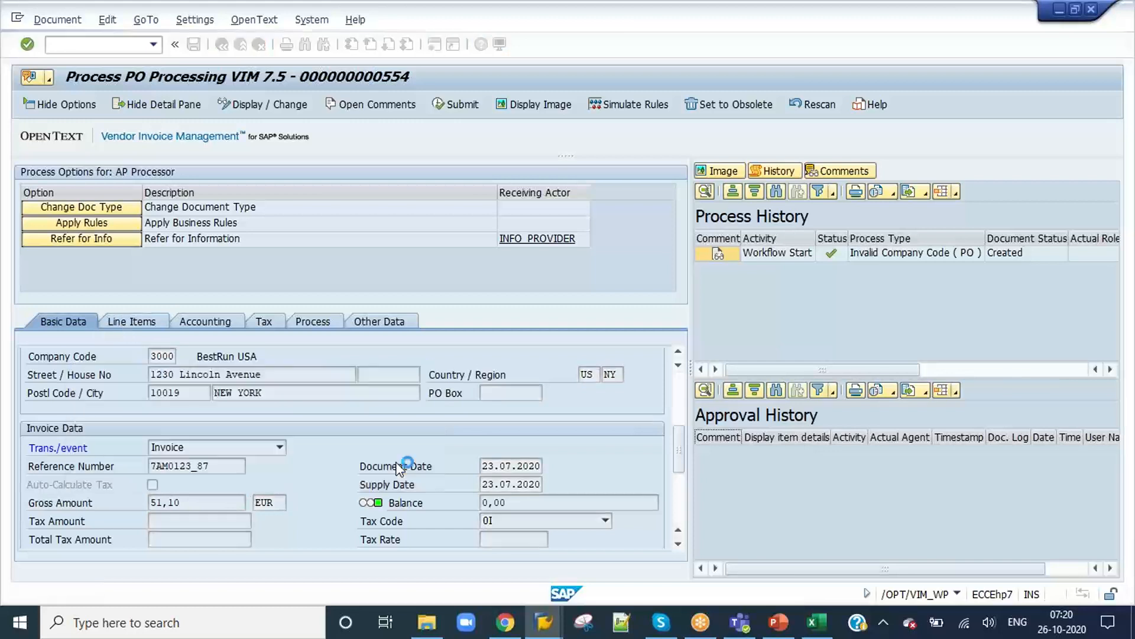
pyautogui.click(280, 430)
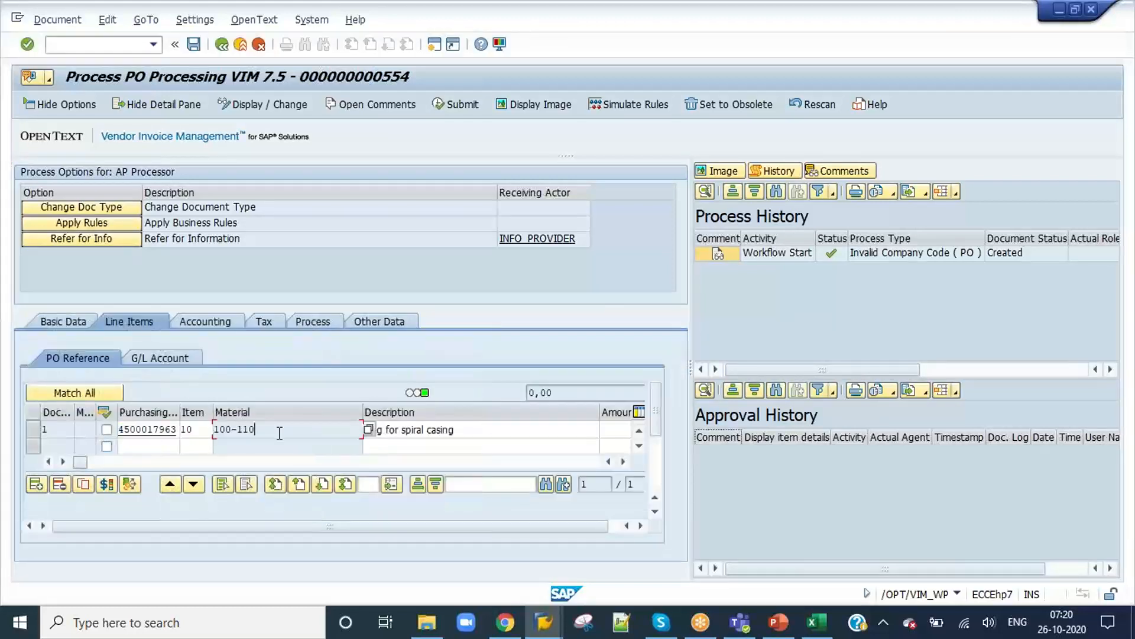
# Step: Set the recipient's Company Code to 1000 in the document's Basic Data
pyautogui.click(44, 320)
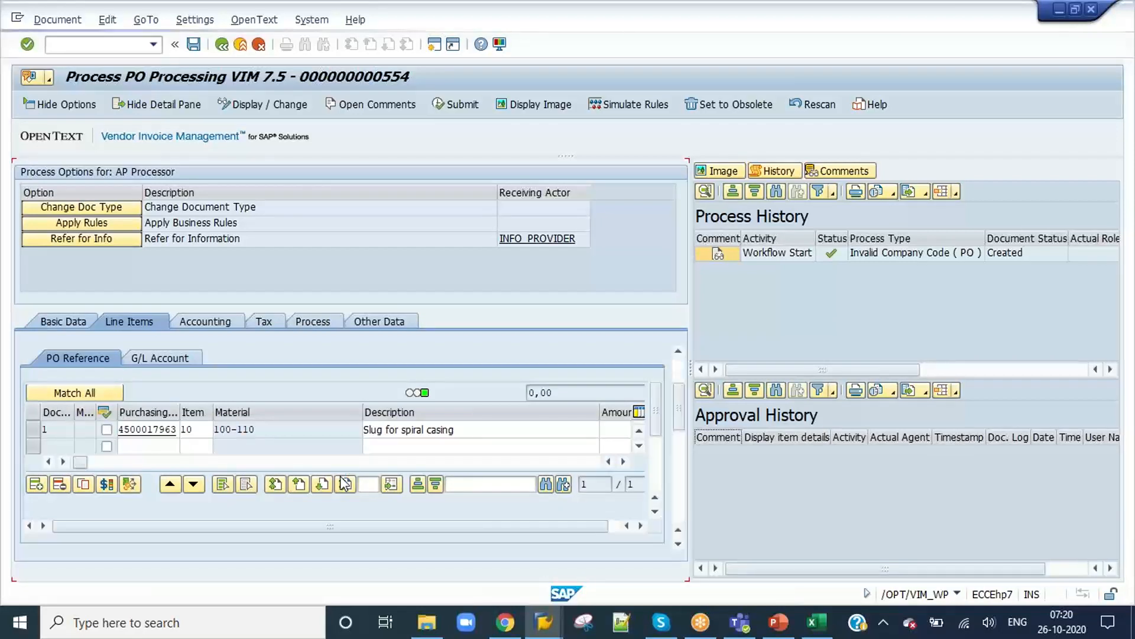
pyautogui.scroll(-2, 340, 479)
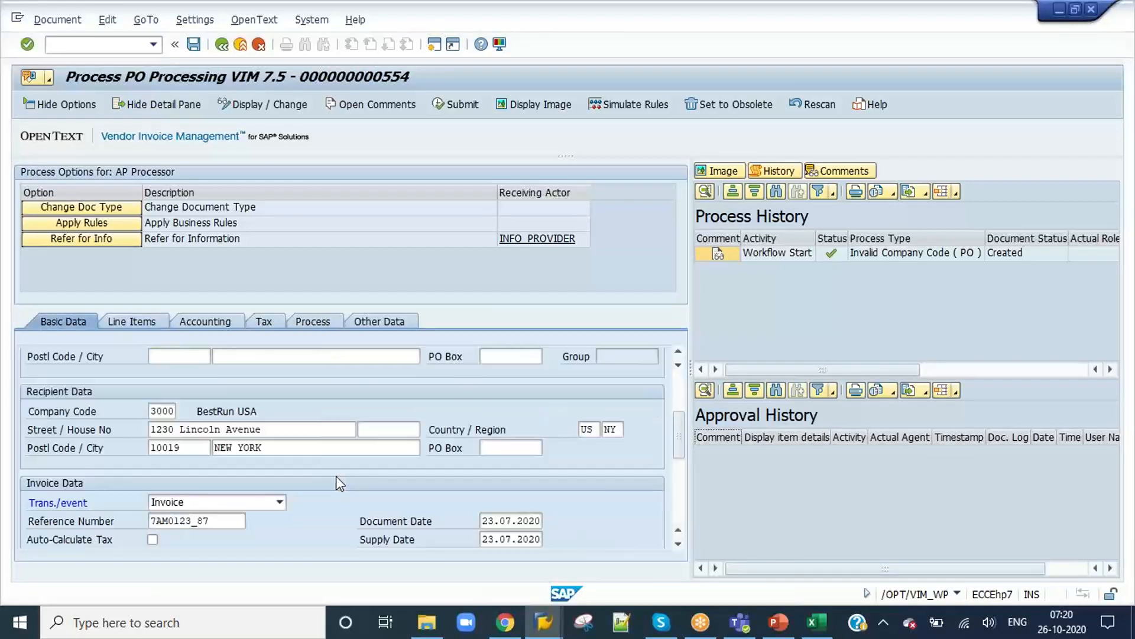
pyautogui.click(154, 408)
pyautogui.write('100')
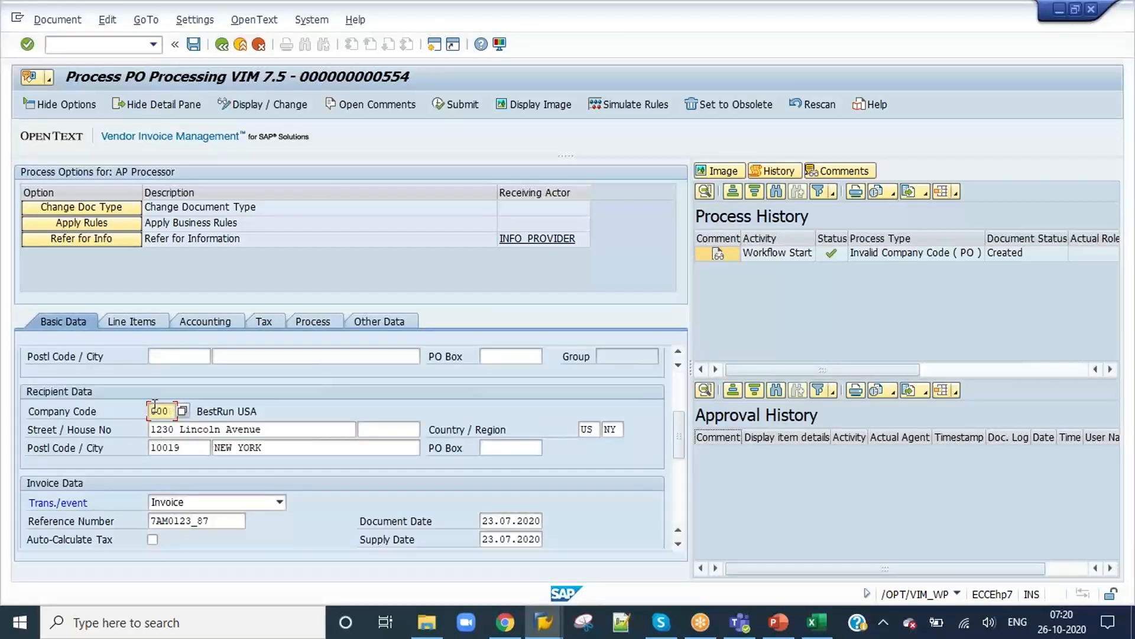
pyautogui.write('0')
pyautogui.press('Return')
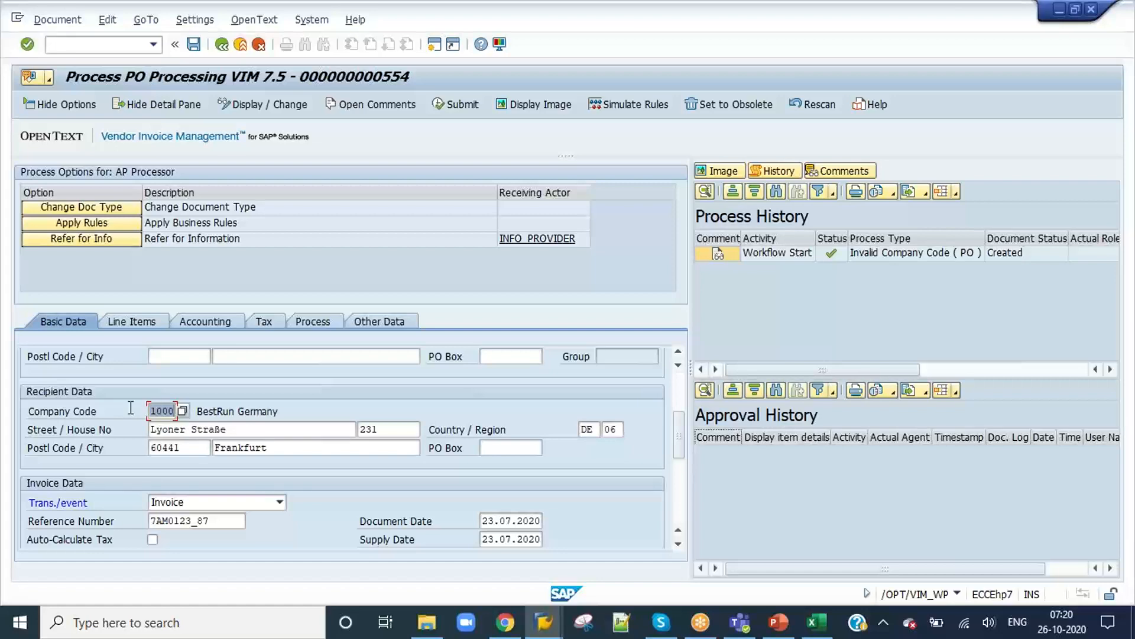
# Step: Review characteristic DE's Index Header Configuration, Index Item Configuration and Characteristic Specific Process Types
pyautogui.hotkey('alt', 'Tab')
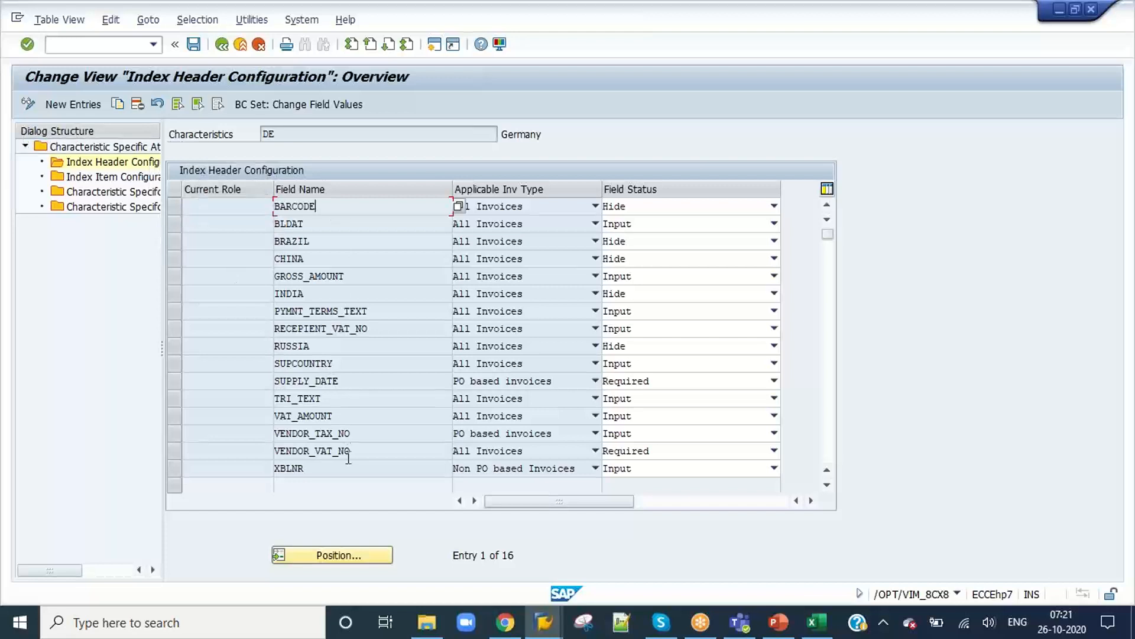
pyautogui.click(330, 467)
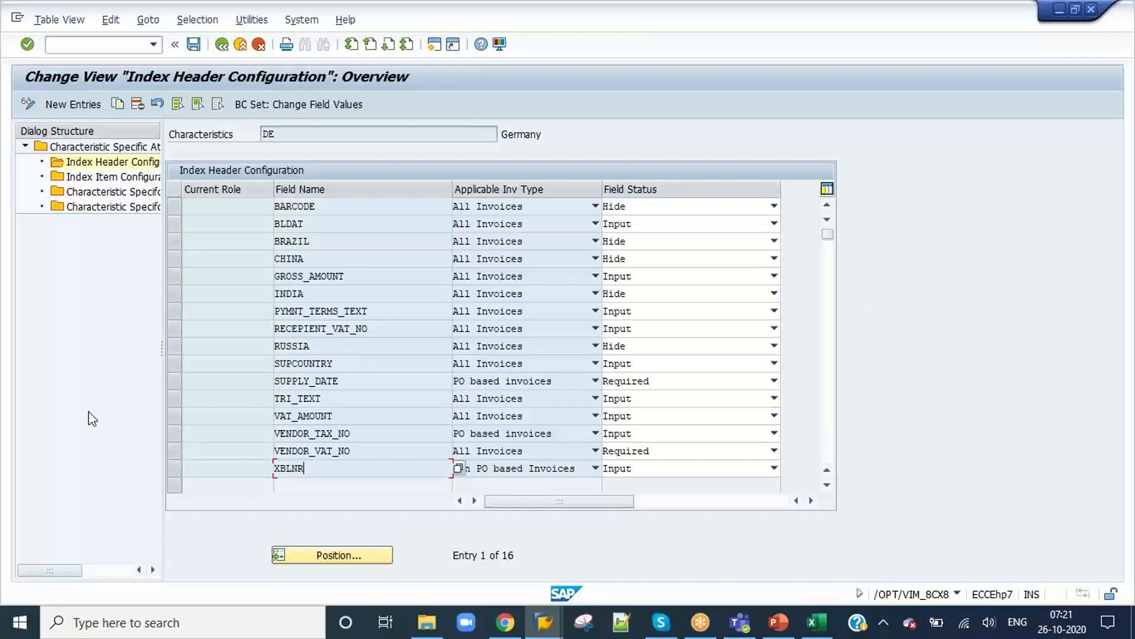
pyautogui.doubleClick(97, 176)
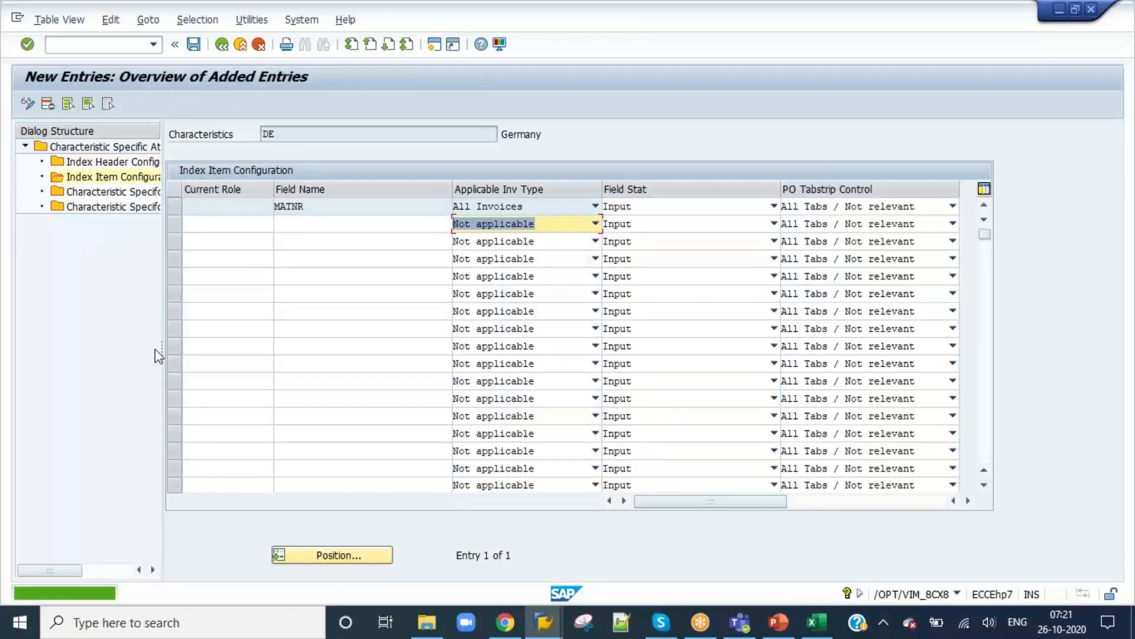
pyautogui.moveTo(161, 346); pyautogui.dragTo(282, 337)
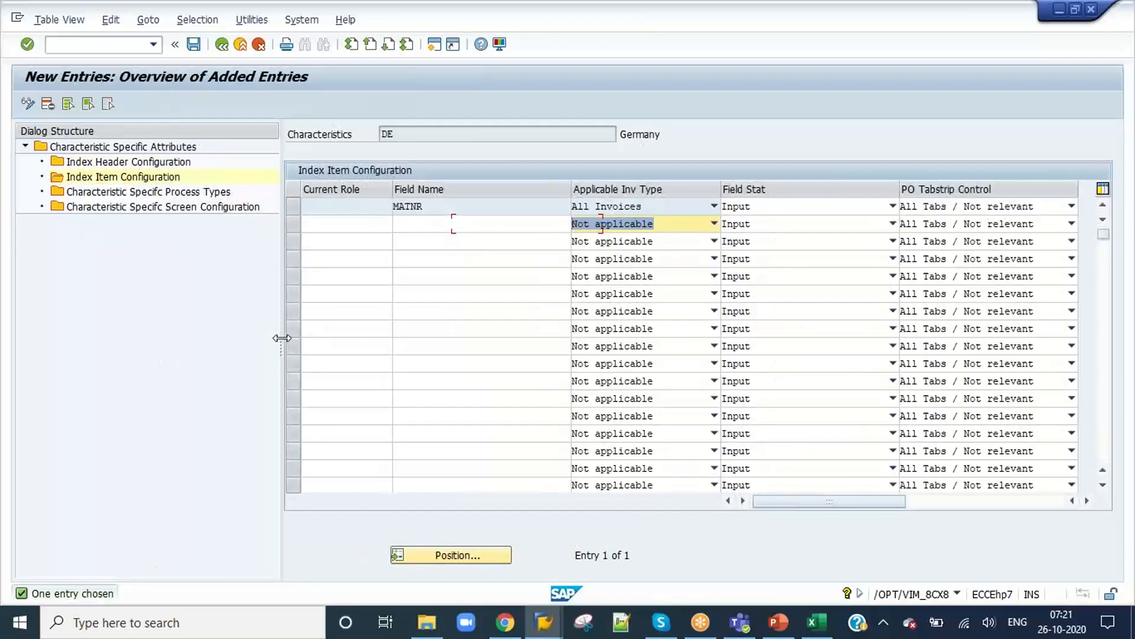
pyautogui.doubleClick(100, 161)
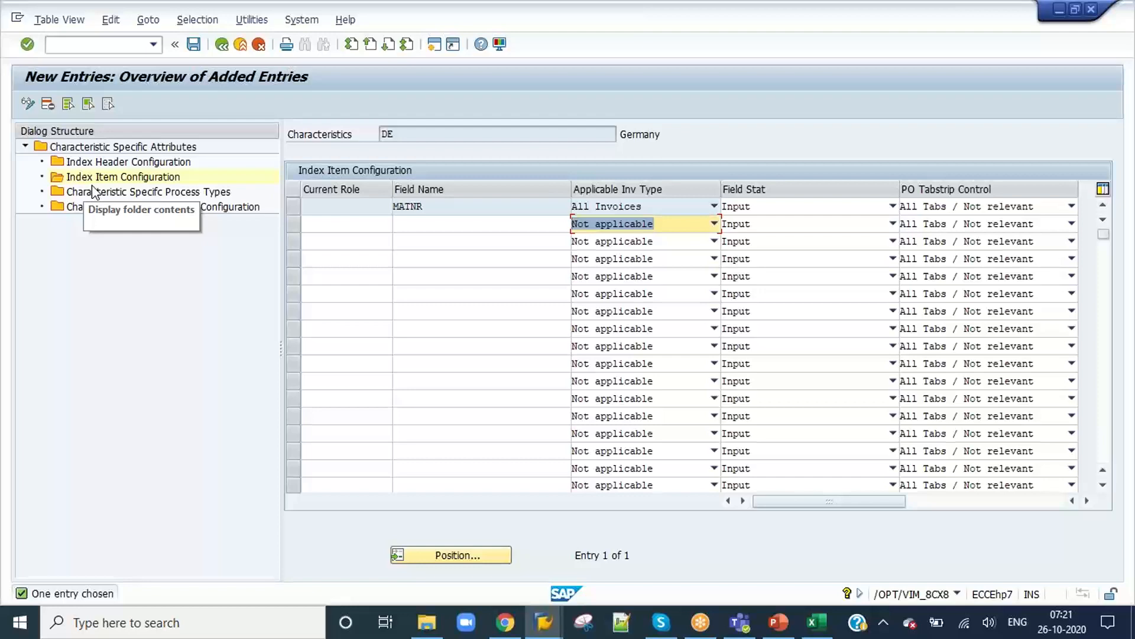
pyautogui.doubleClick(102, 192)
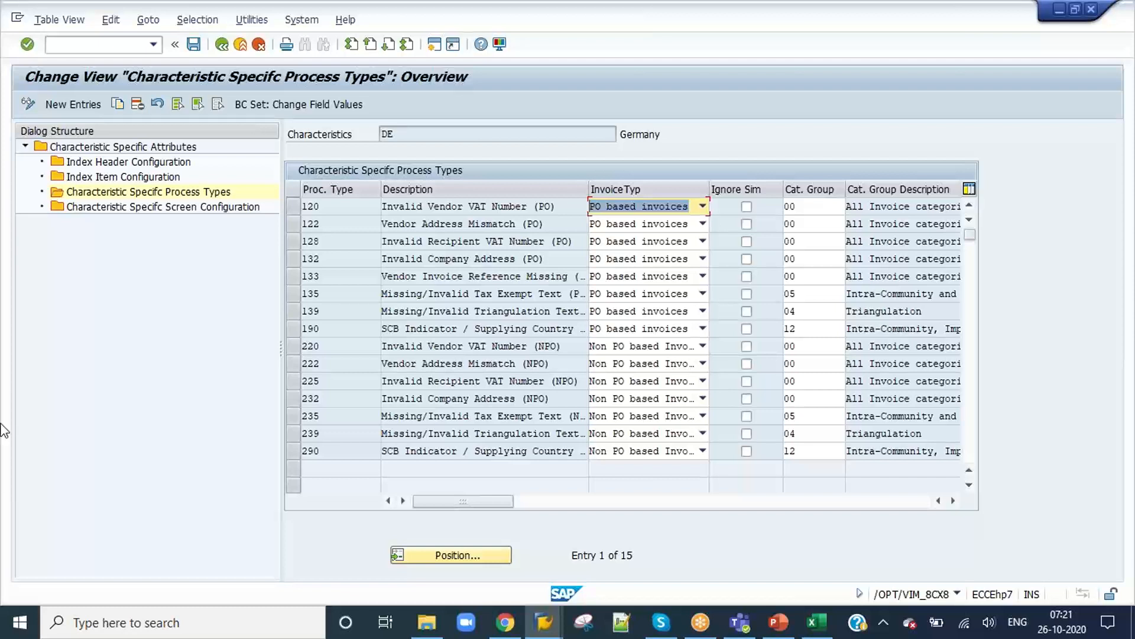
pyautogui.moveTo(332, 207); pyautogui.dragTo(294, 207)
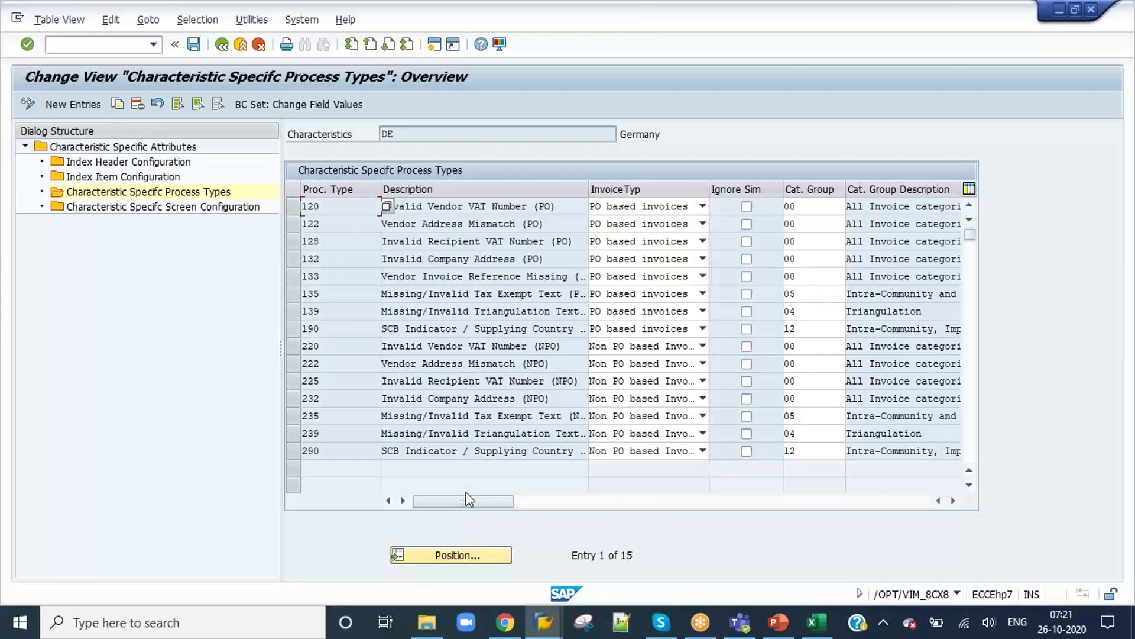
pyautogui.moveTo(466, 498); pyautogui.dragTo(410, 535)
# Step: Simulate the business rules for document 554 and examine the listed process types, especially 503 Invalid Tax Details ( PO )
pyautogui.hotkey('alt', 'Tab')
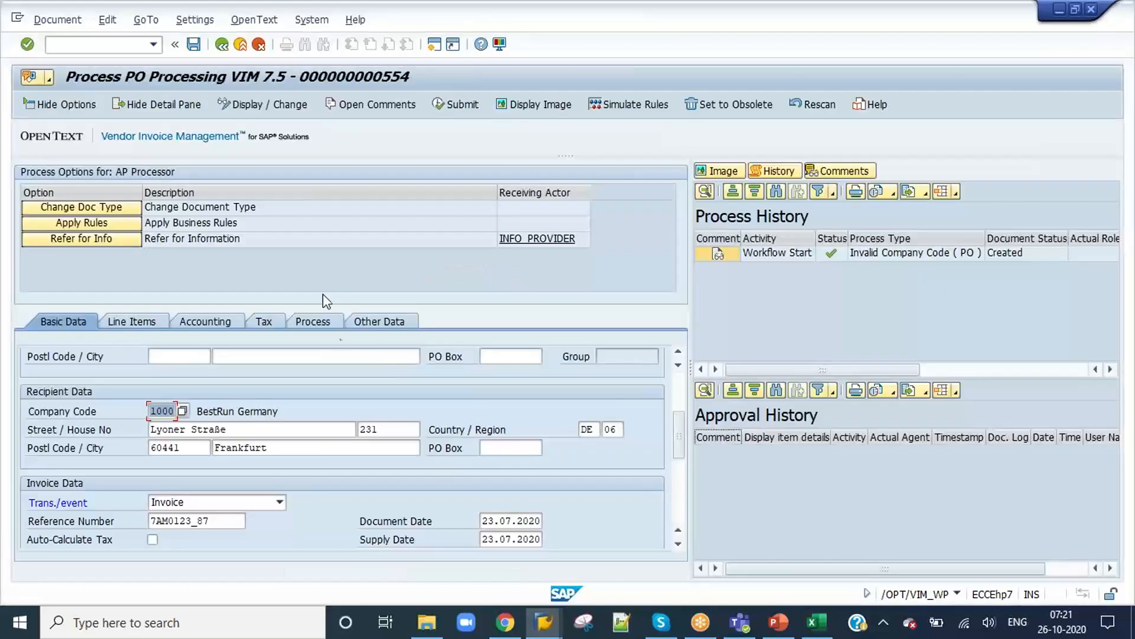
pyautogui.click(597, 105)
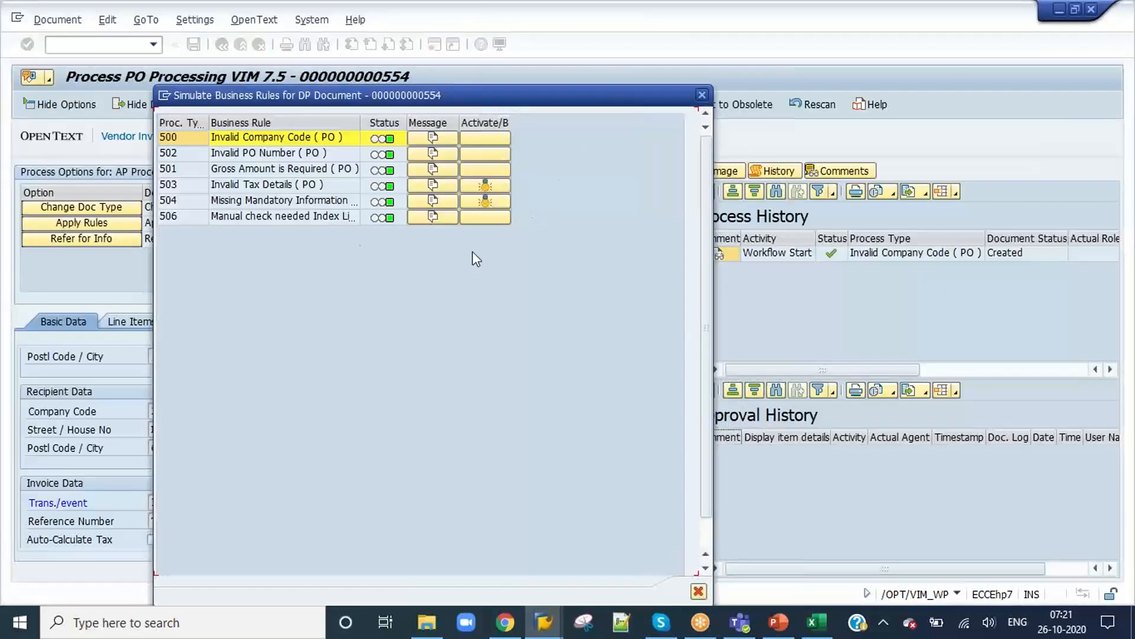
pyautogui.click(196, 217)
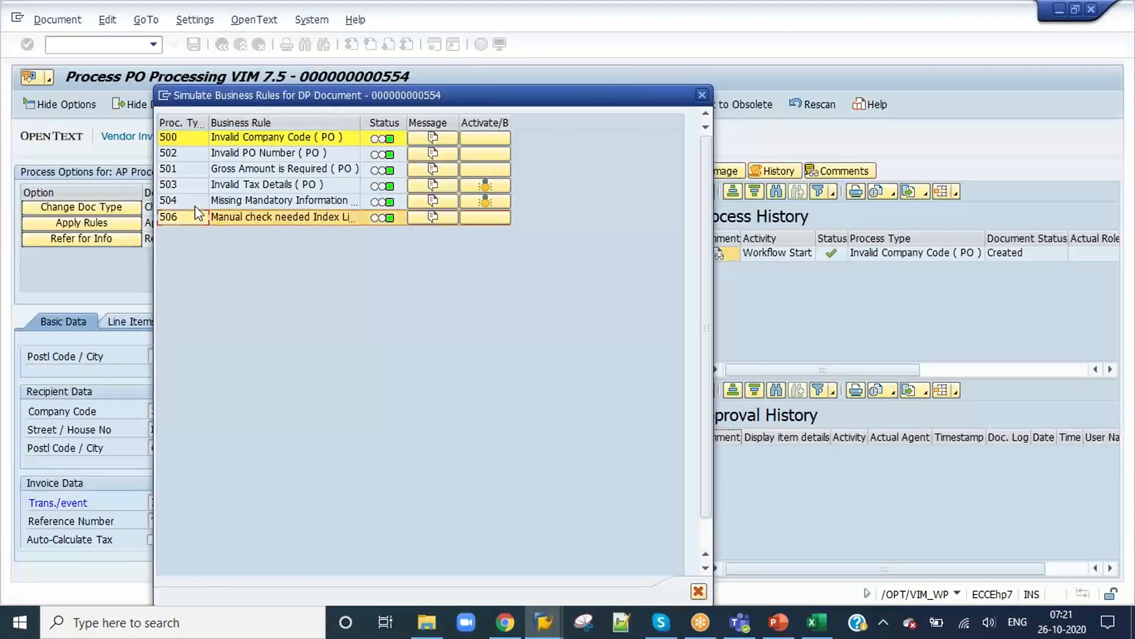
pyautogui.click(195, 207)
pyautogui.click(189, 188)
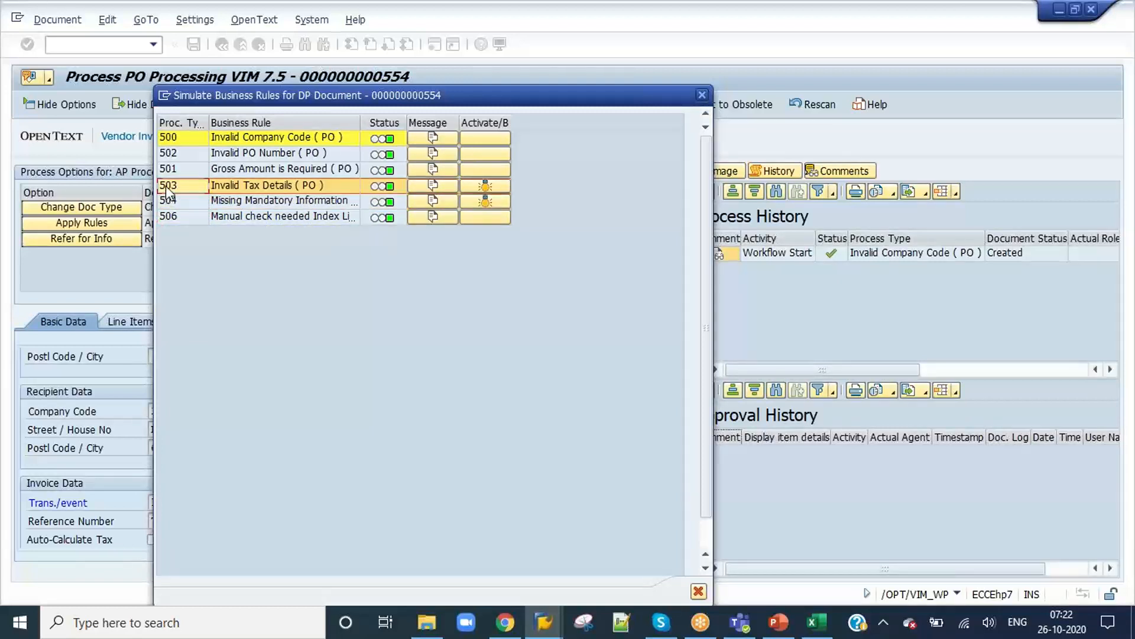
pyautogui.click(166, 184)
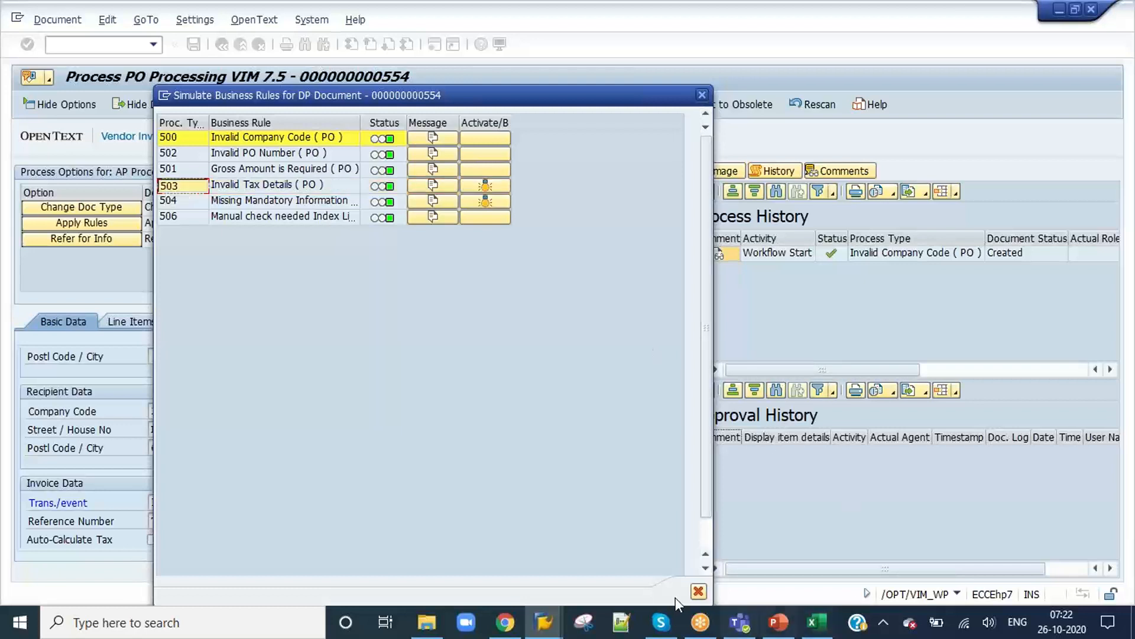
pyautogui.click(698, 591)
# Step: Open Maintain Process Types under Document Processing's Process Configuration in a new session of transaction /OPT/SPRO
pyautogui.click(63, 43)
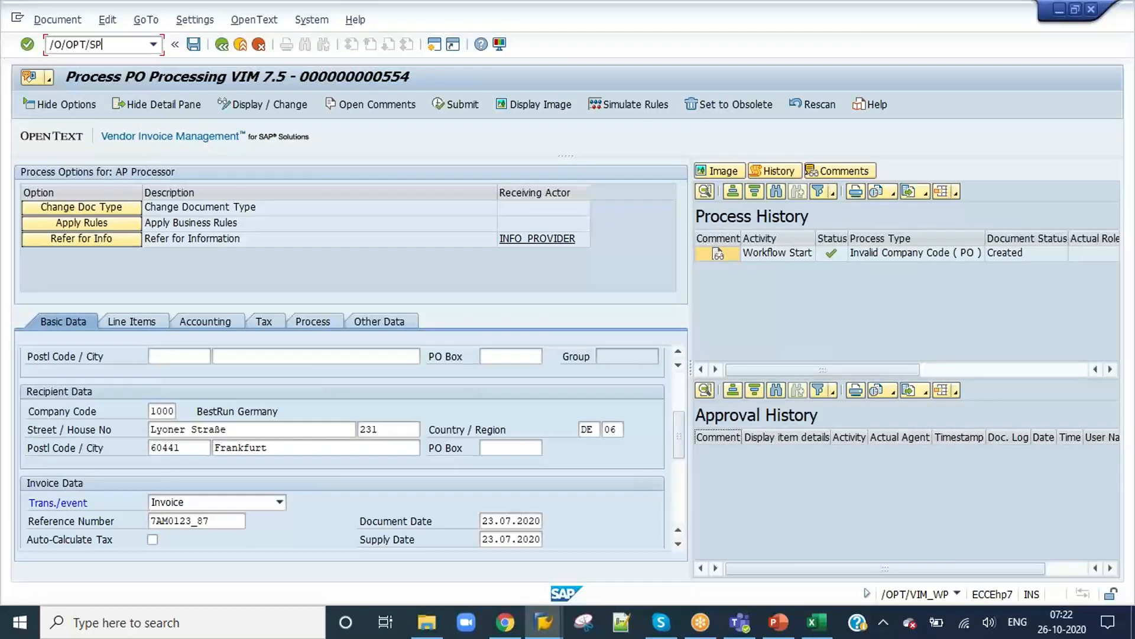
pyautogui.press('Return')
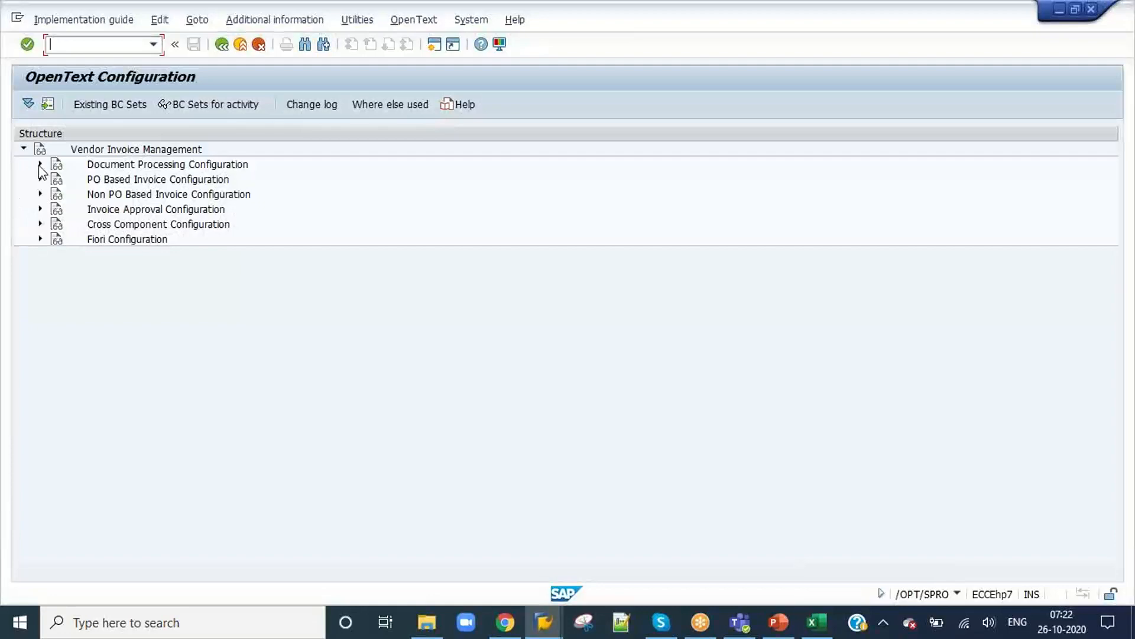
pyautogui.click(40, 164)
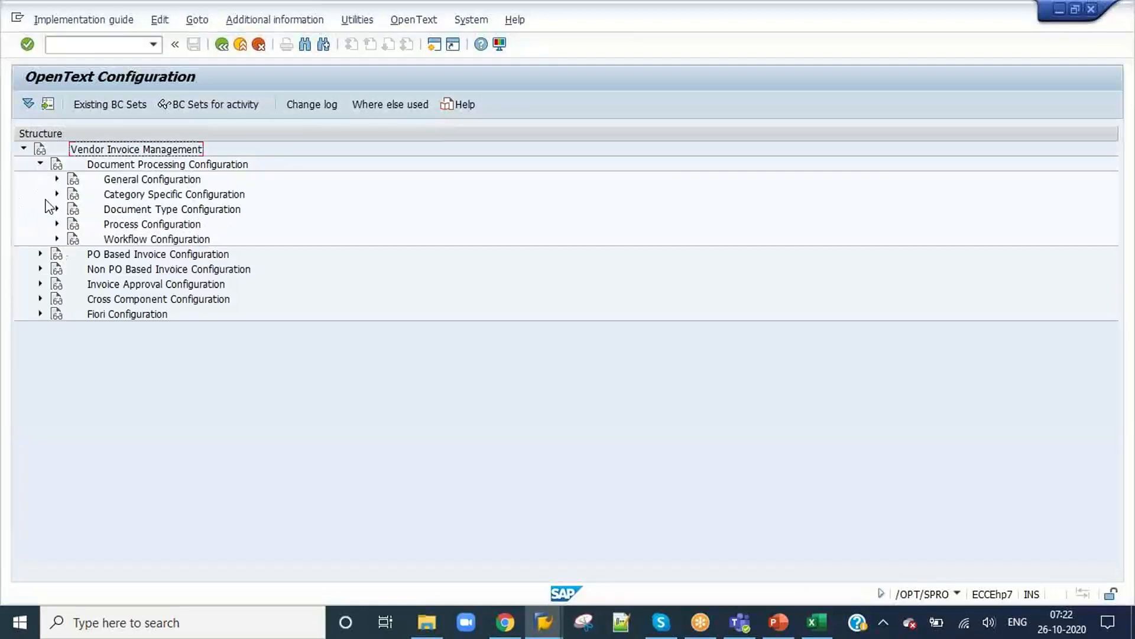
pyautogui.click(57, 224)
pyautogui.click(108, 239)
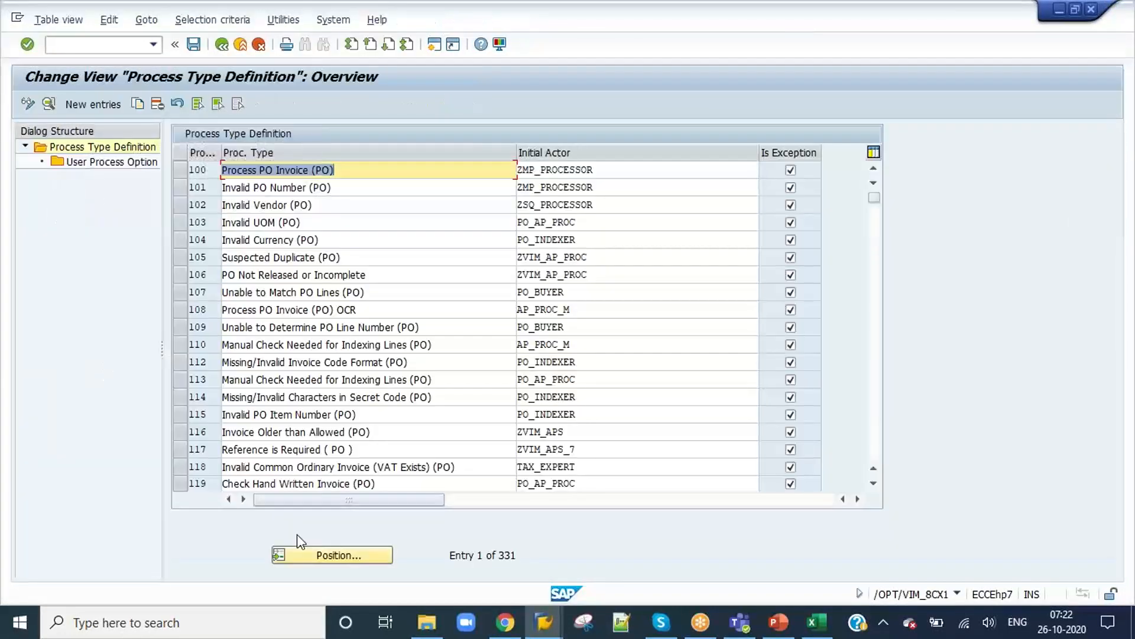
# Step: Enable the characteristic check in the details of process type 503 and save it to the proposed customizing request
pyautogui.click(329, 556)
pyautogui.write('503')
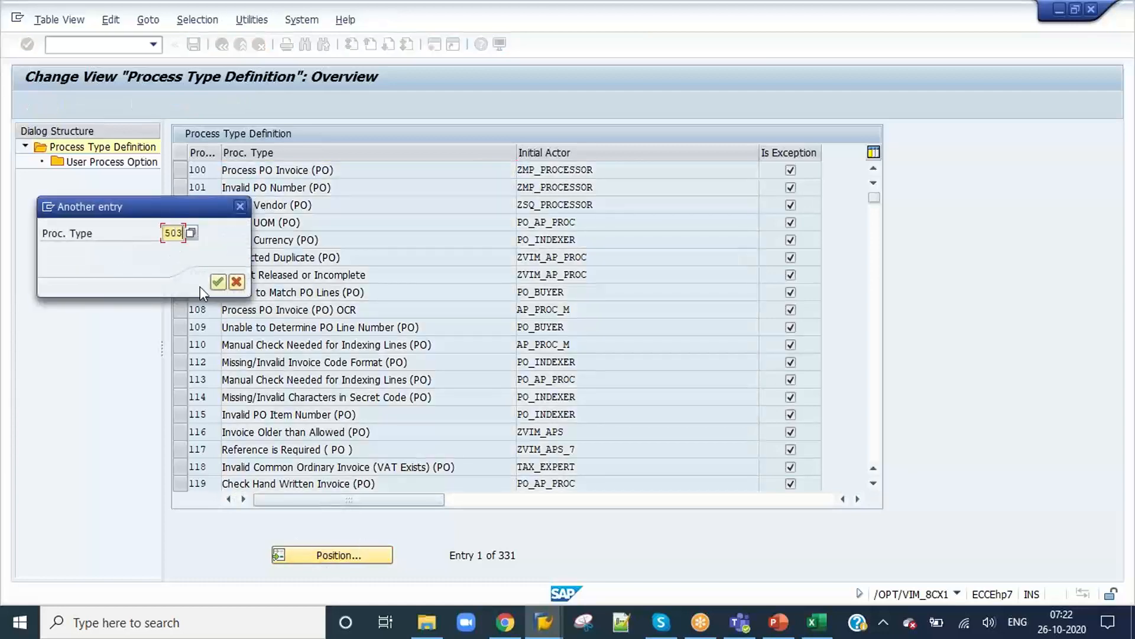
pyautogui.click(218, 282)
pyautogui.click(179, 170)
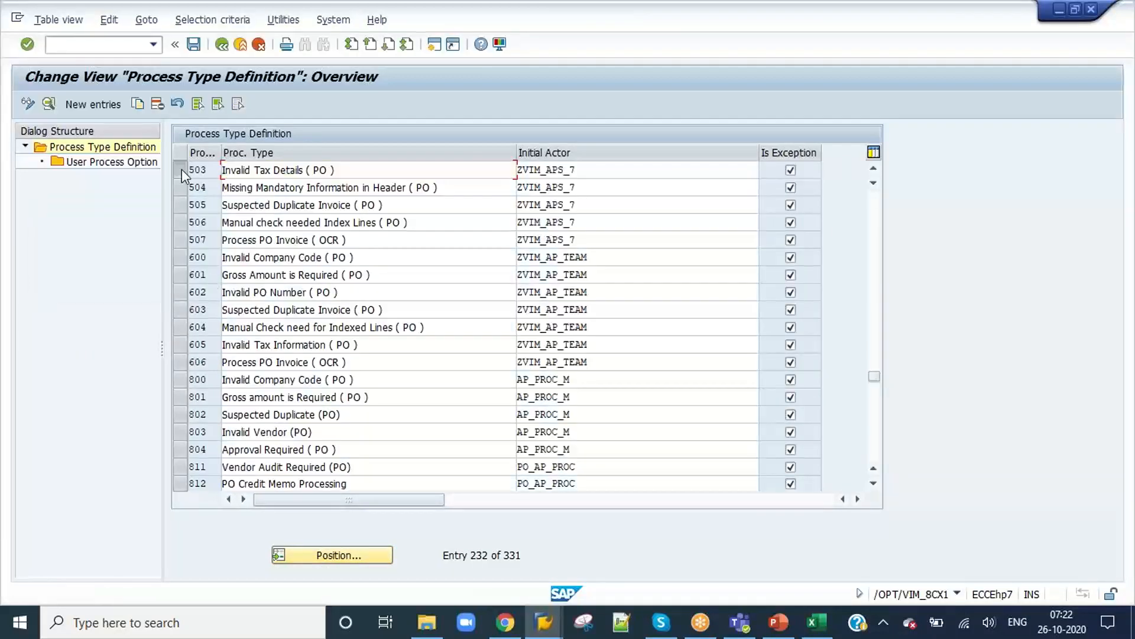
pyautogui.click(53, 104)
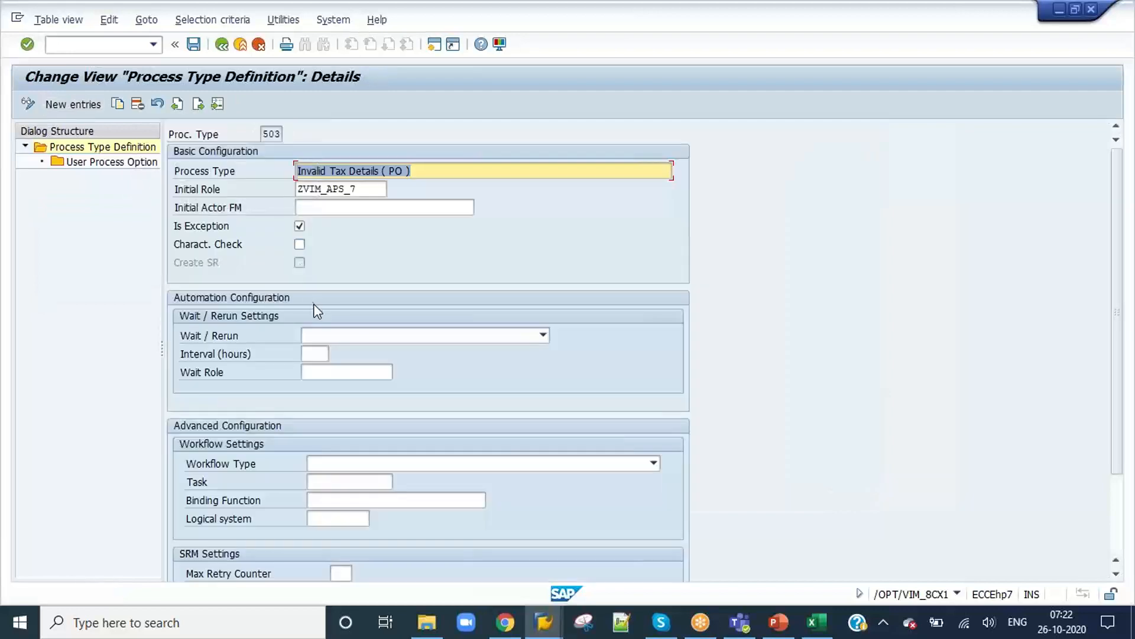
pyautogui.click(299, 244)
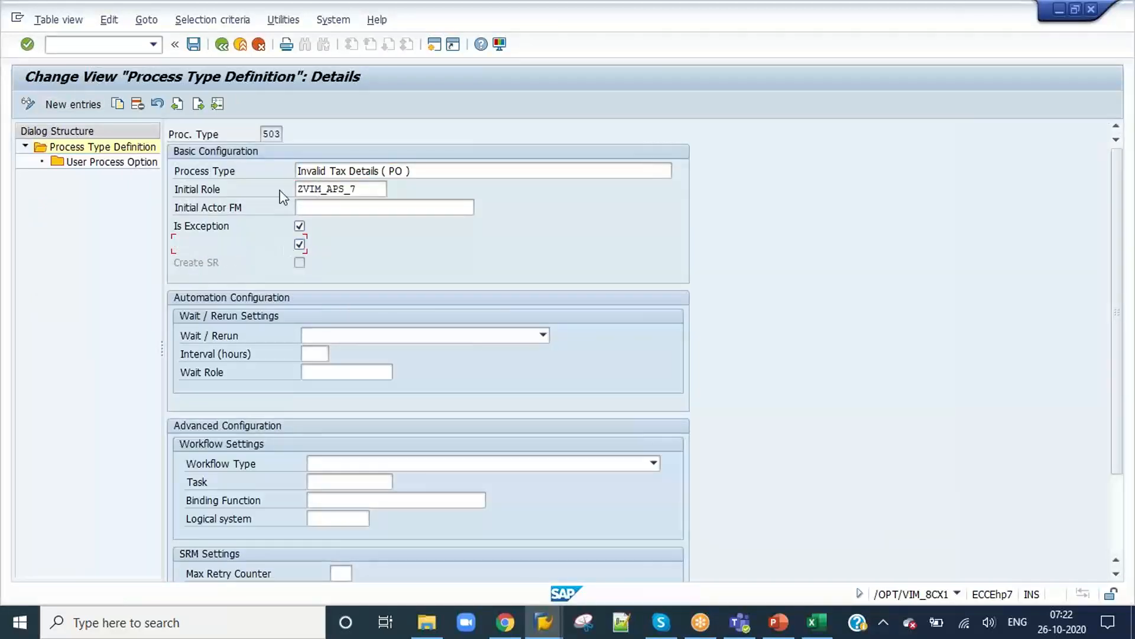
pyautogui.click(194, 45)
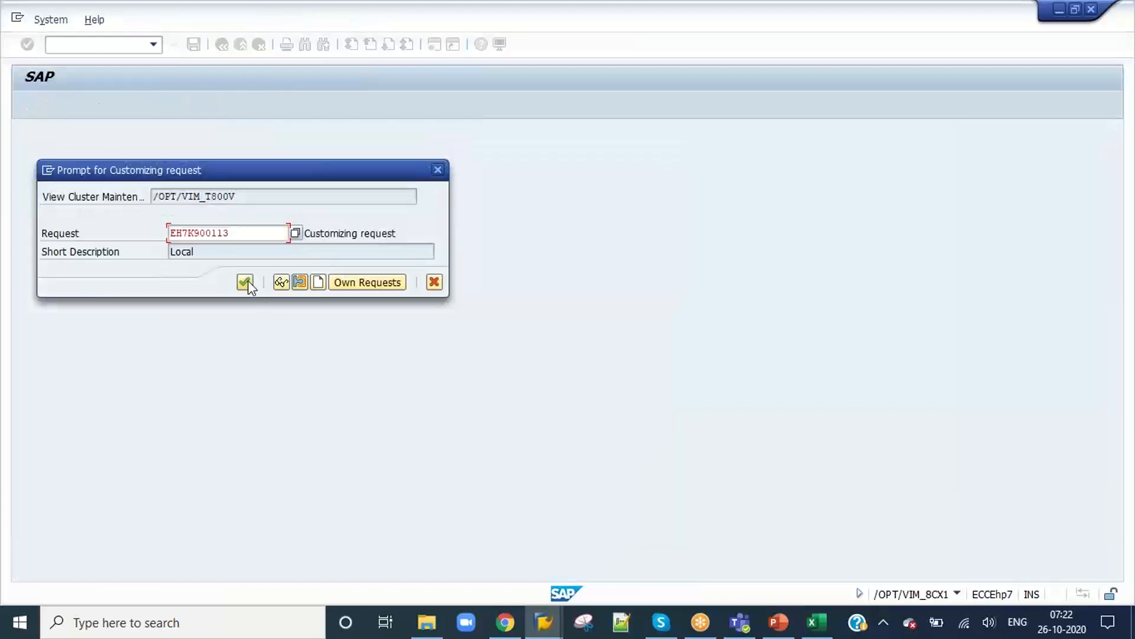
pyautogui.click(247, 280)
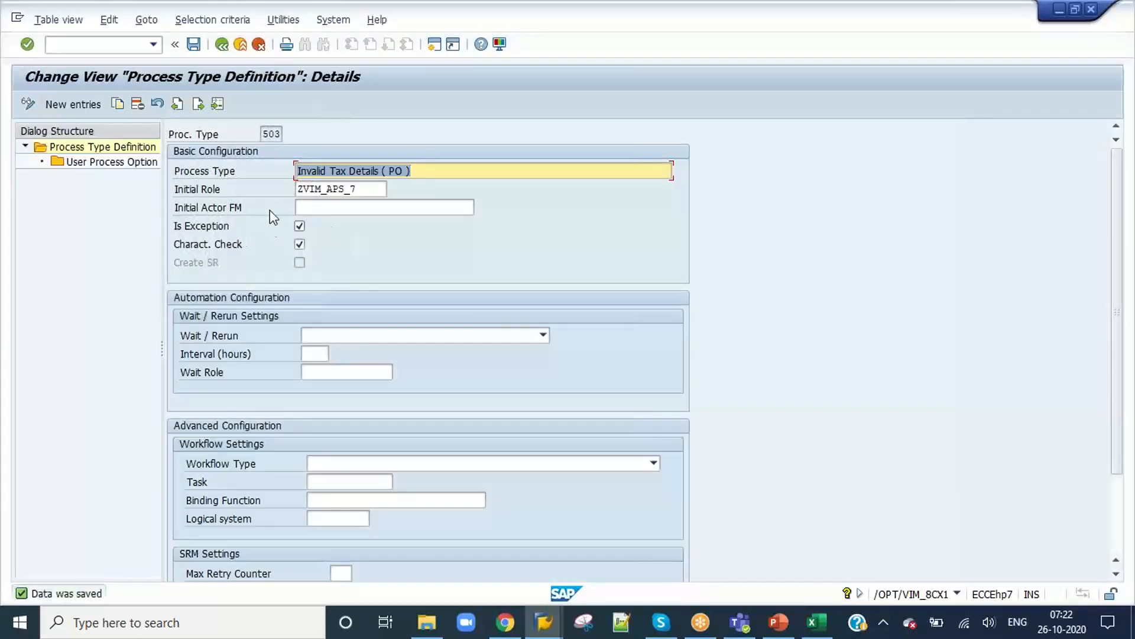
pyautogui.click(264, 133)
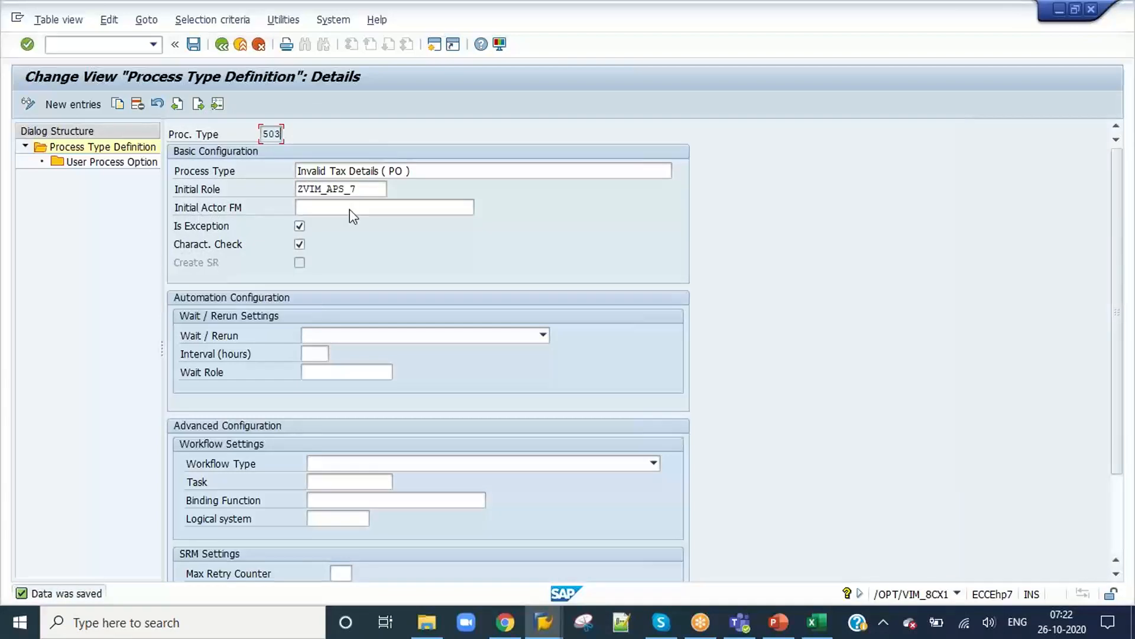
# Step: Return to characteristic DE's process types and examine the available invoice category groups and the first entry's invoice type
pyautogui.hotkey('alt', 'Tab')
pyautogui.hotkey('alt', 'Tab')
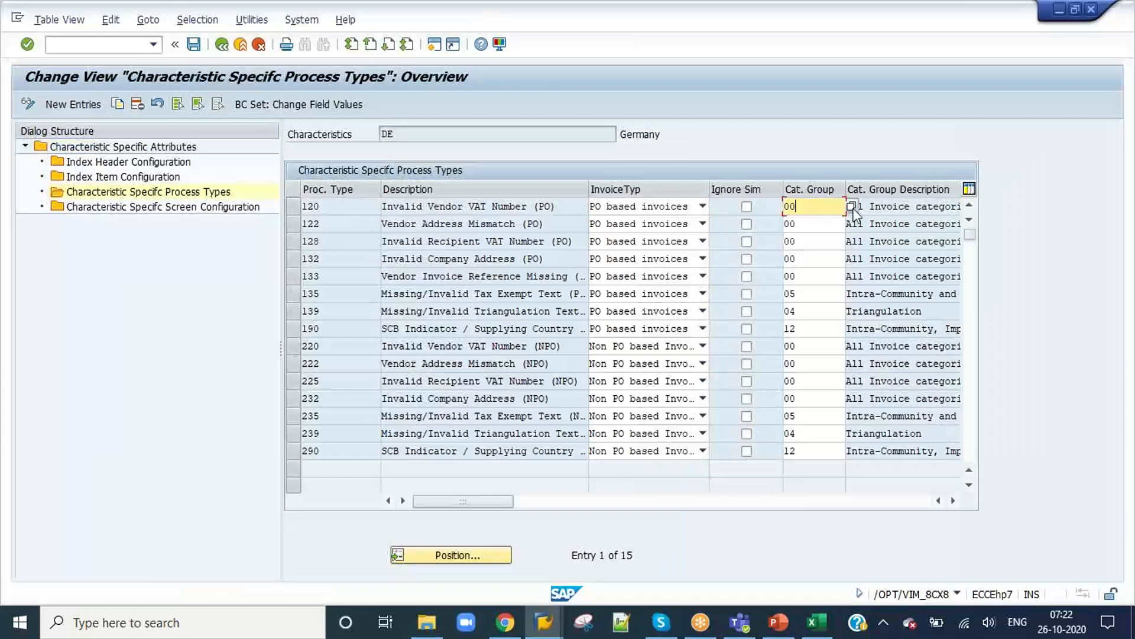
pyautogui.click(852, 207)
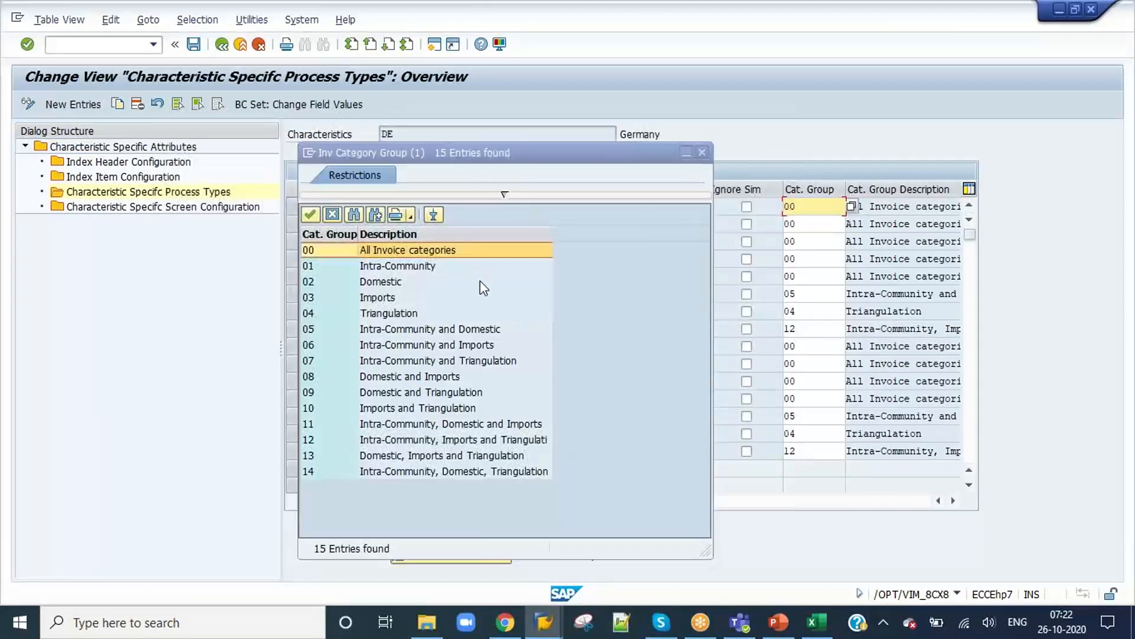
pyautogui.click(702, 151)
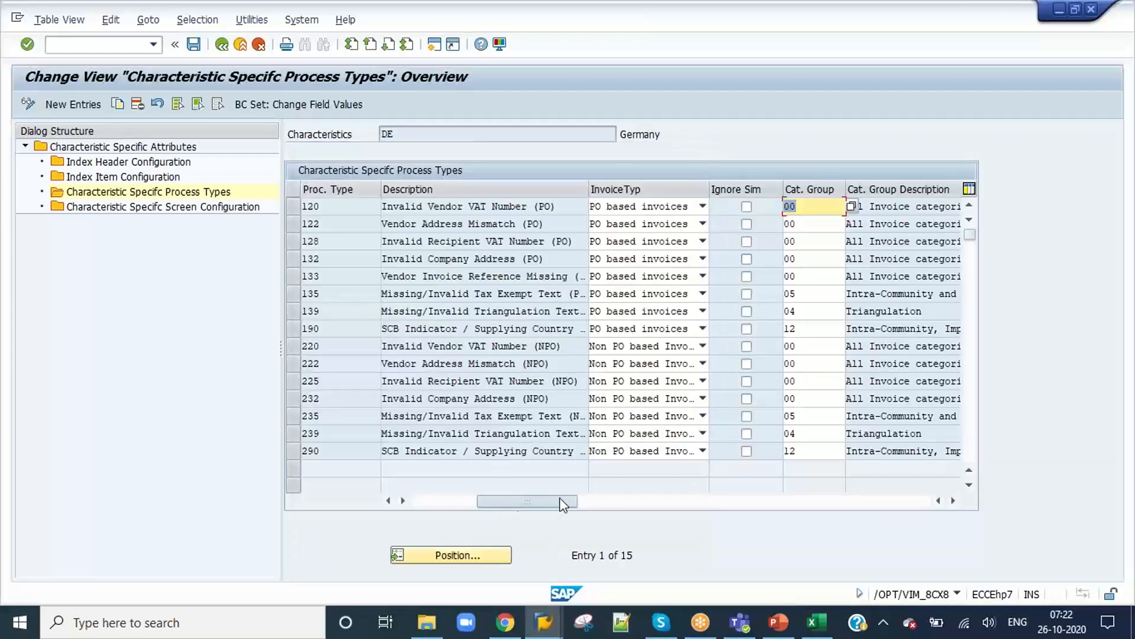
pyautogui.moveTo(562, 503); pyautogui.dragTo(306, 500)
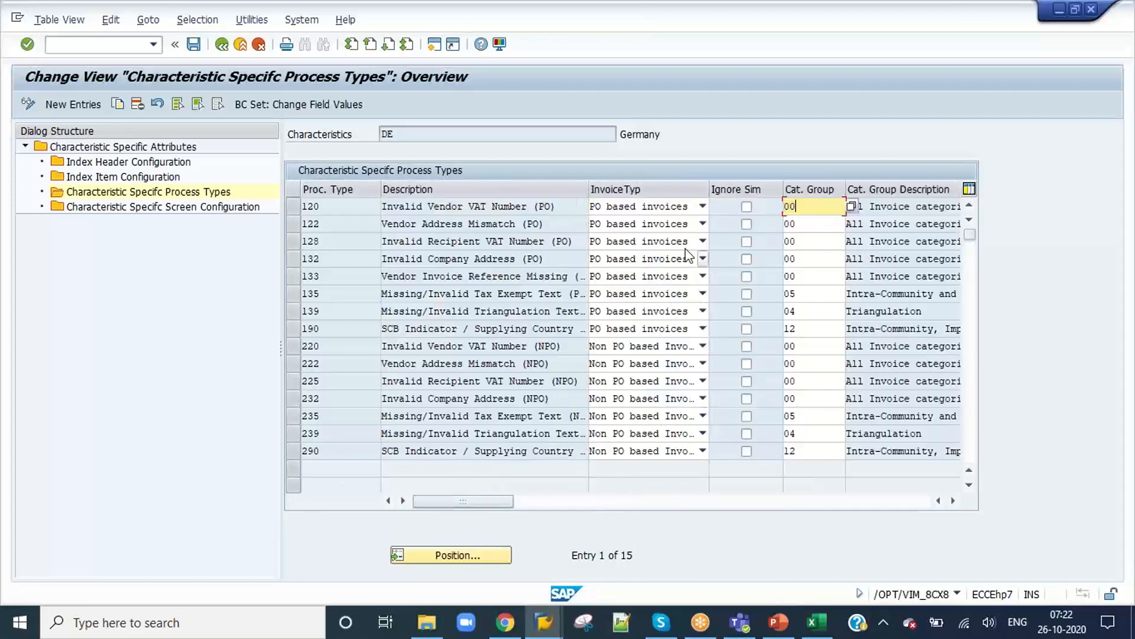
pyautogui.click(677, 207)
pyautogui.click(677, 213)
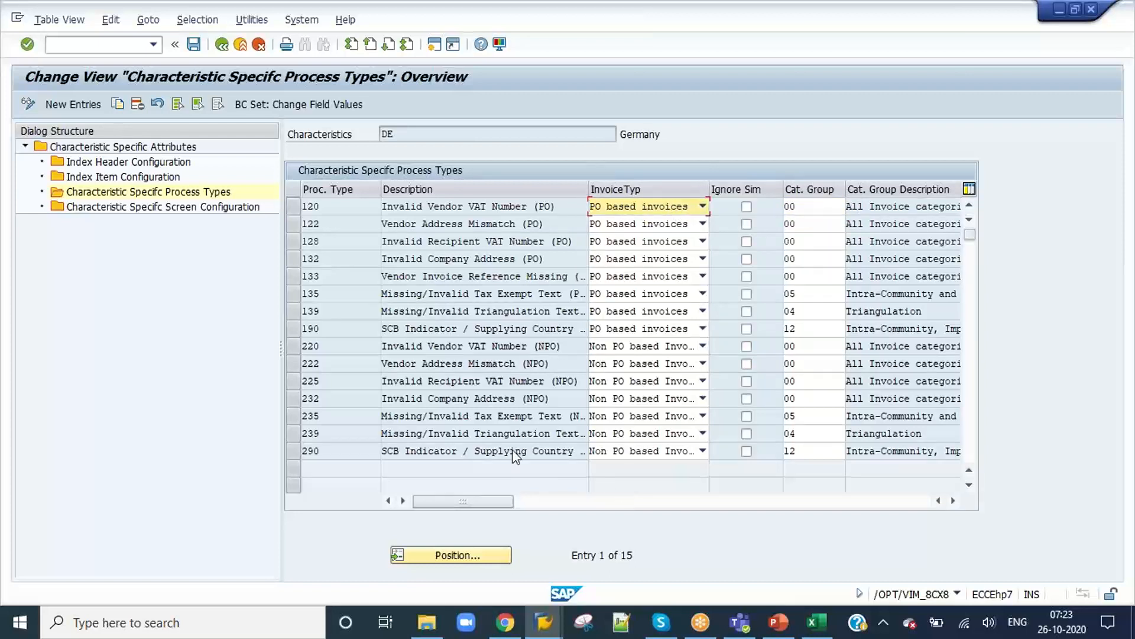
# Step: Add process type 503 with category group 00 to characteristic DE's process types, save, and return to the overview
pyautogui.click(73, 107)
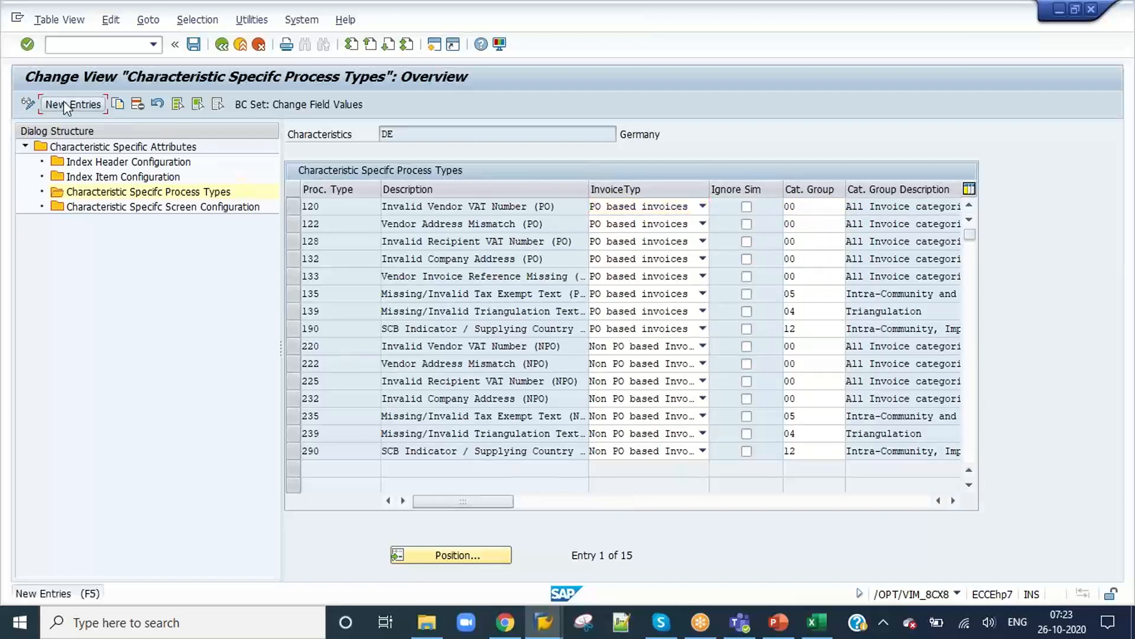
pyautogui.write('503')
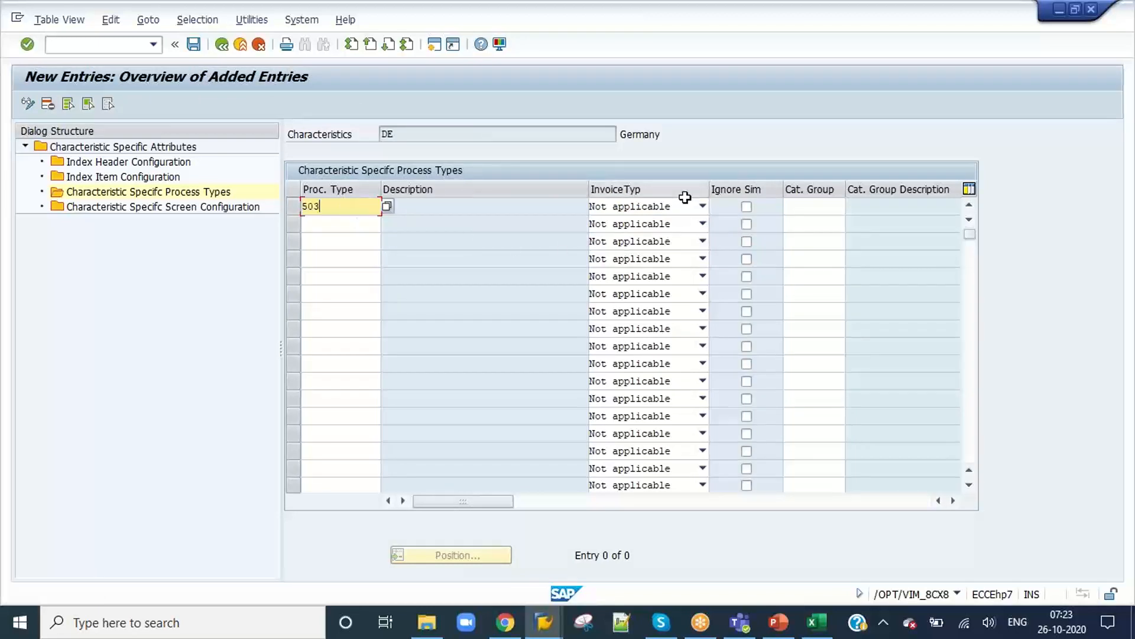
pyautogui.press('Return')
pyautogui.click(825, 204)
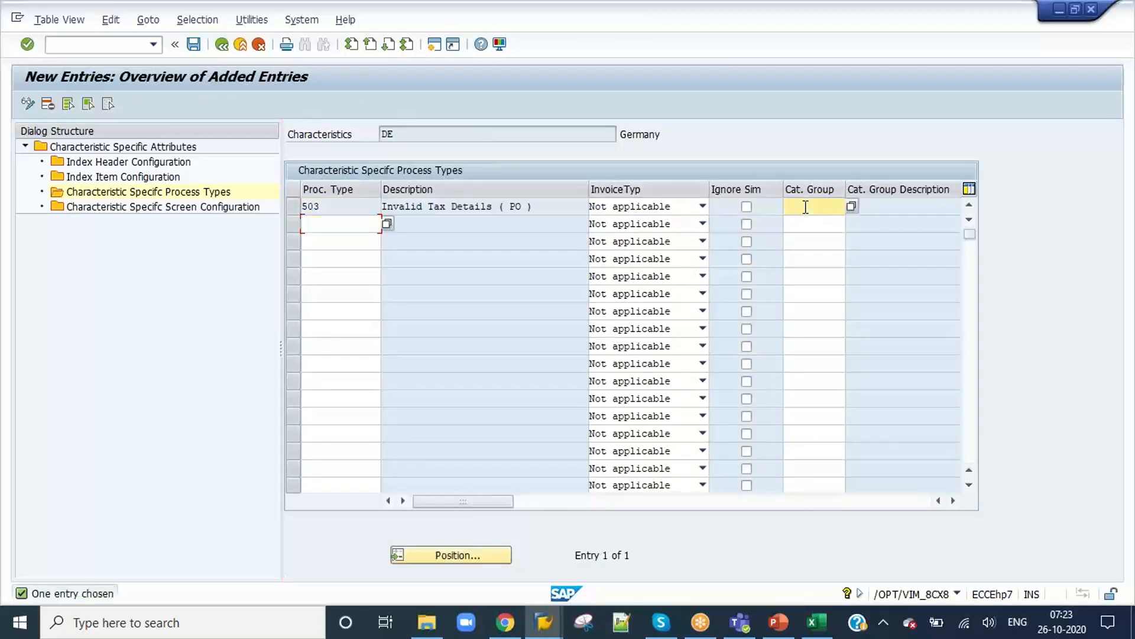
pyautogui.write('0')
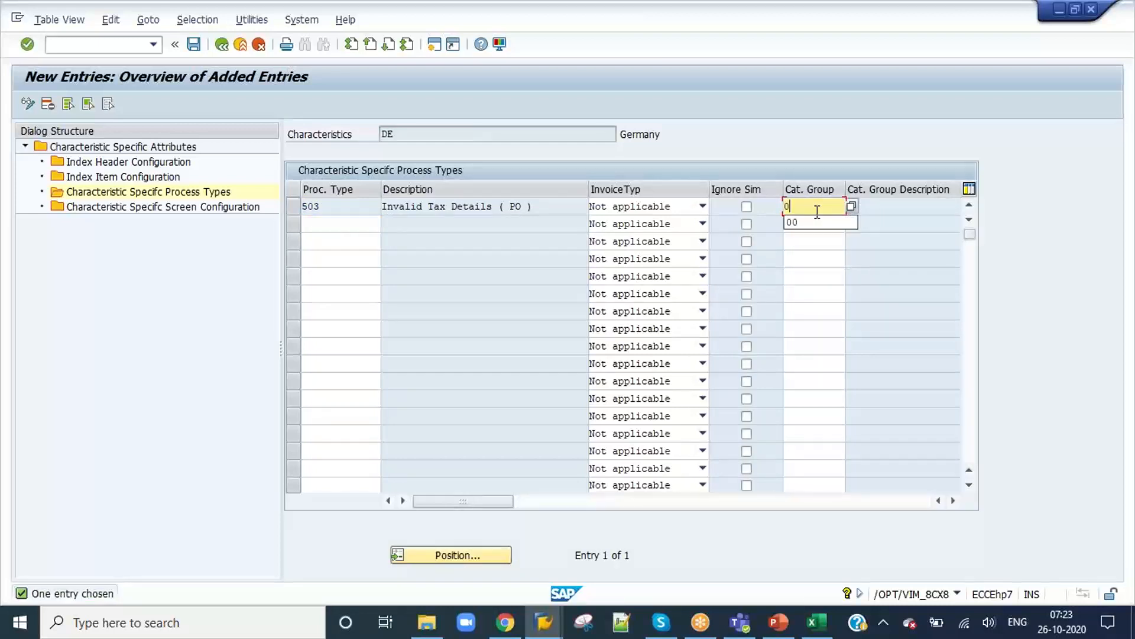
pyautogui.write('0')
pyautogui.press('Return')
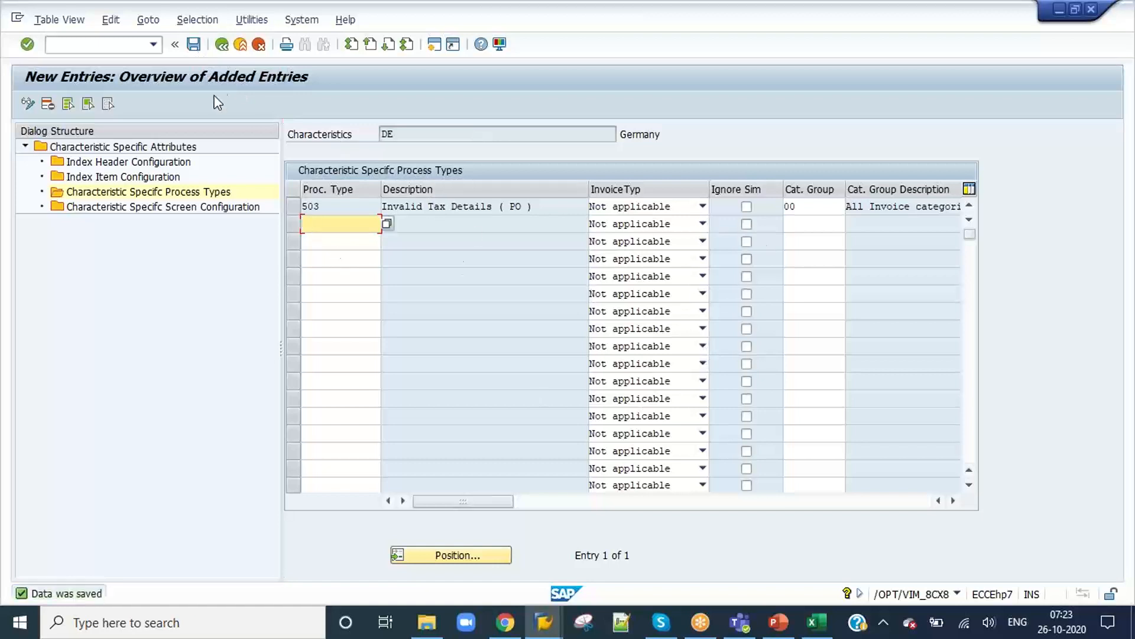
pyautogui.click(222, 46)
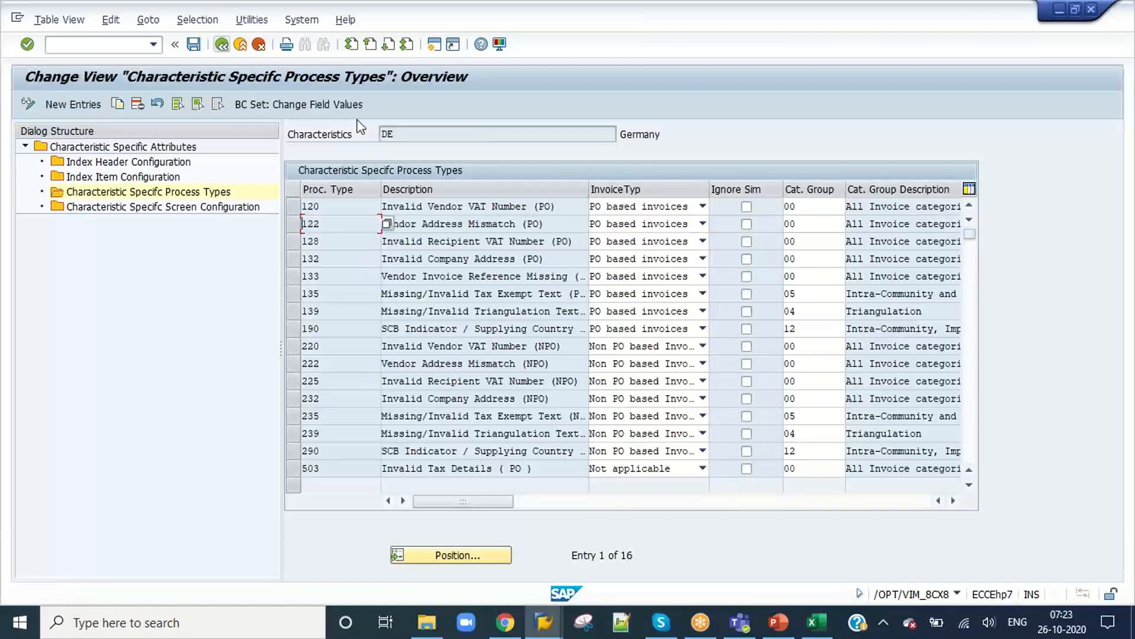
# Step: Clear the tax code in the invoice data of document 554 and save the document
pyautogui.hotkey('alt', 'Tab')
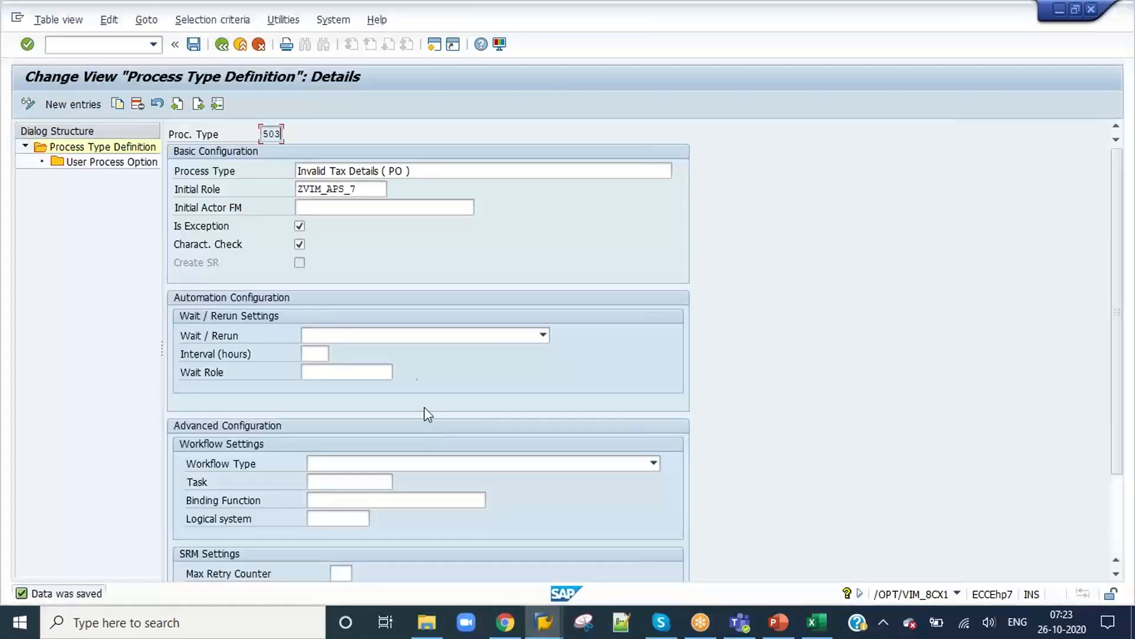
pyautogui.hotkey('alt', 'Tab')
pyautogui.press('Tab')
pyautogui.click(194, 44)
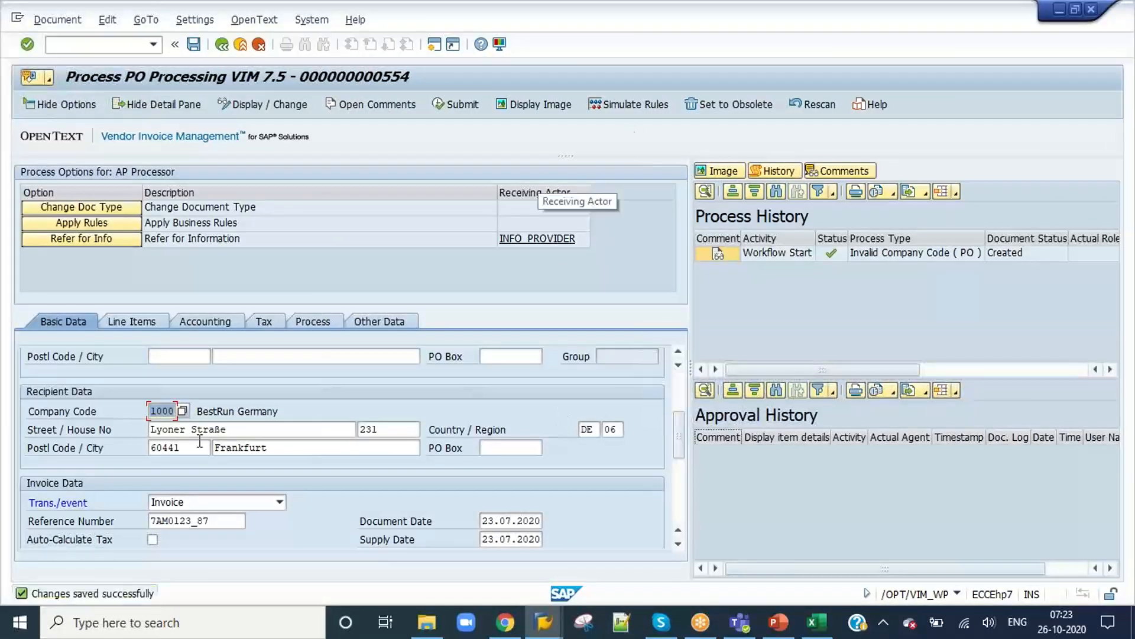
pyautogui.scroll(-2, 214, 441)
pyautogui.click(605, 466)
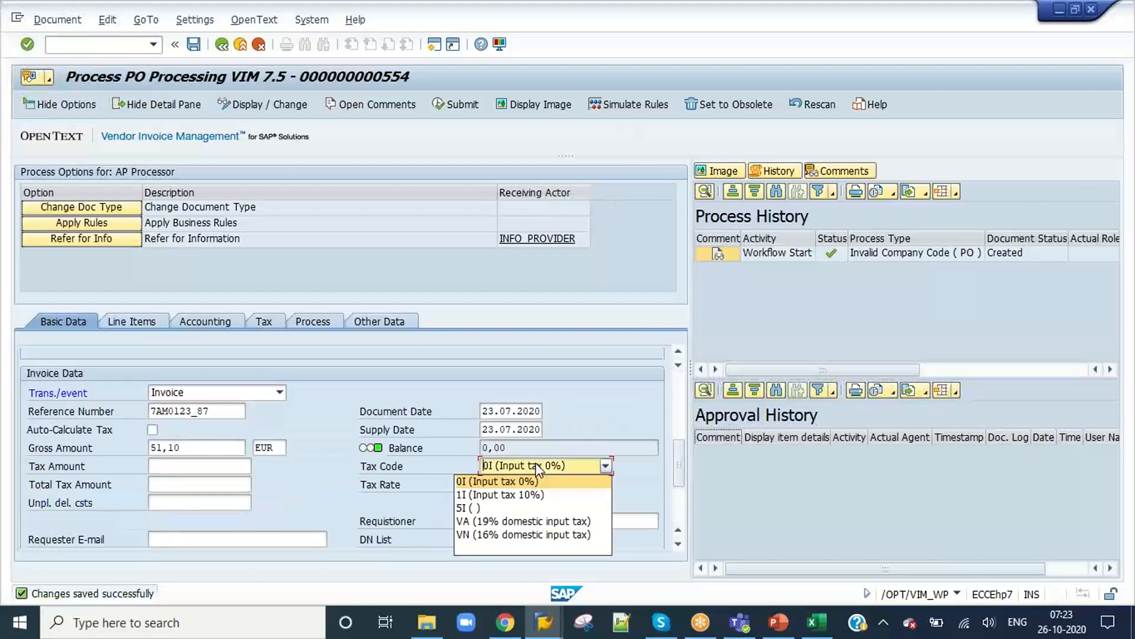
pyautogui.click(482, 548)
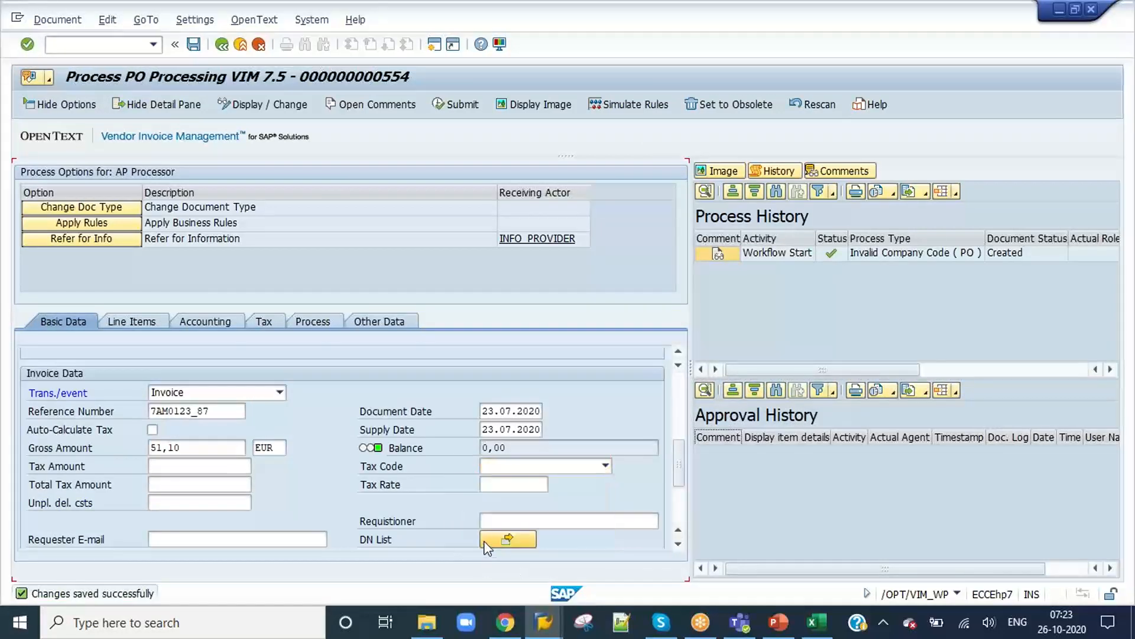
pyautogui.click(193, 43)
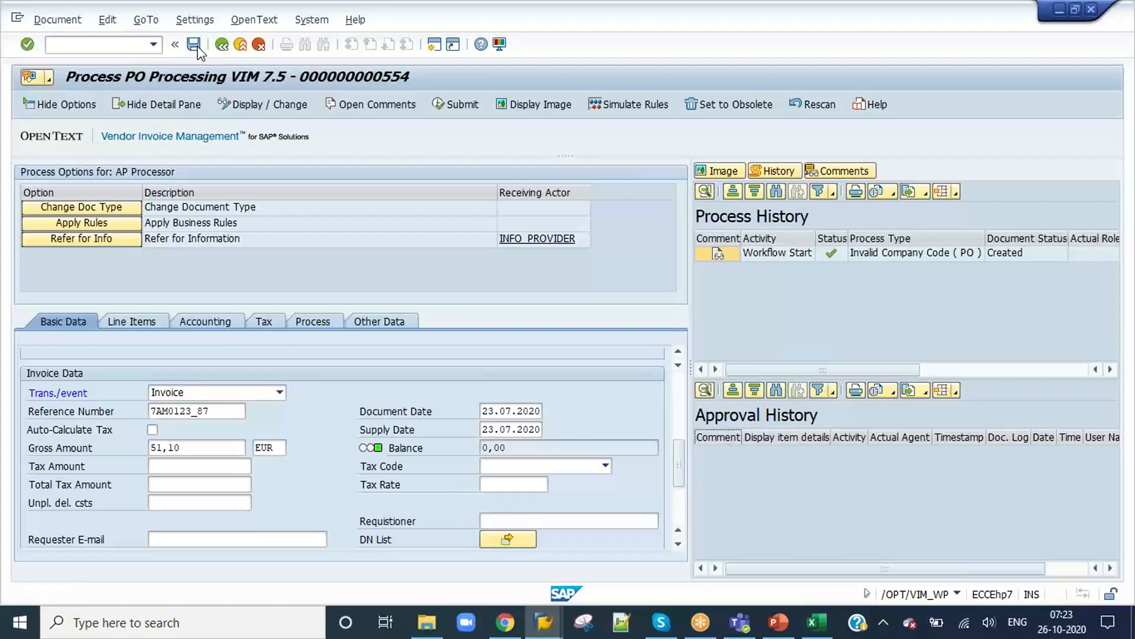
pyautogui.click(193, 43)
# Step: Simulate the business rules for document 554 and compare the listed process types with characteristic DE's 503 entry, including its invoice type
pyautogui.click(636, 109)
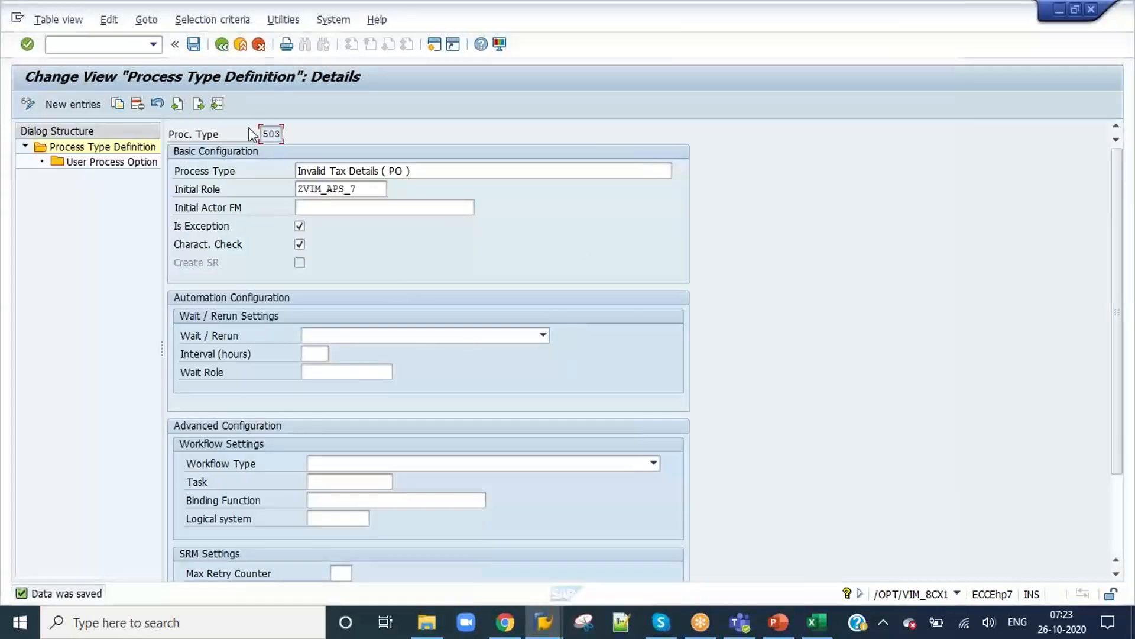
pyautogui.hotkey('alt', 'Tab')
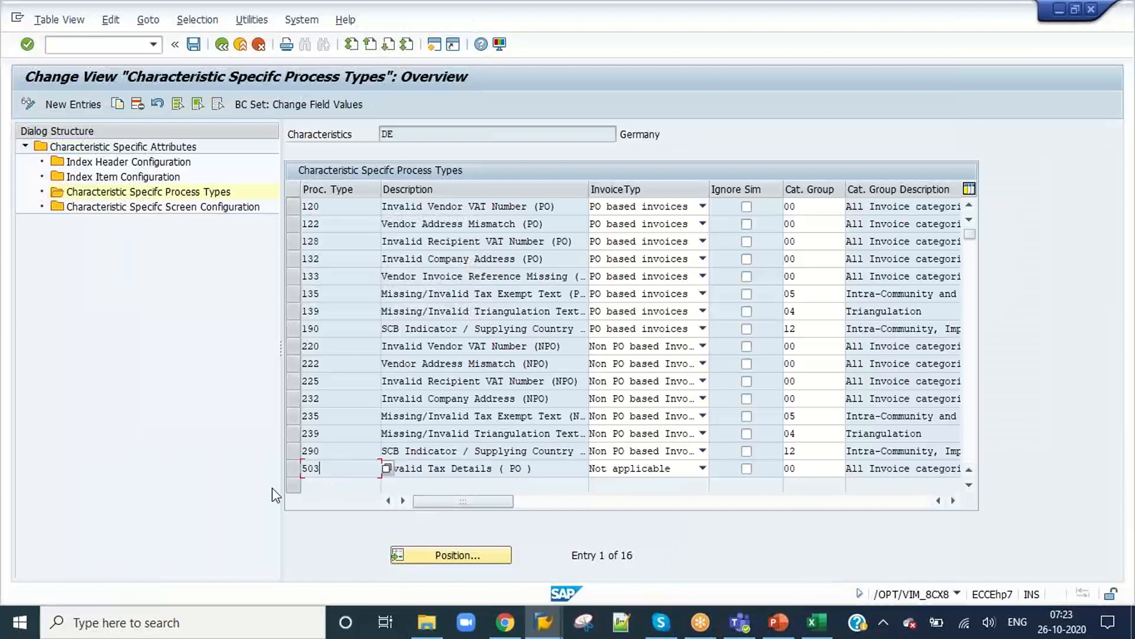
pyautogui.click(293, 469)
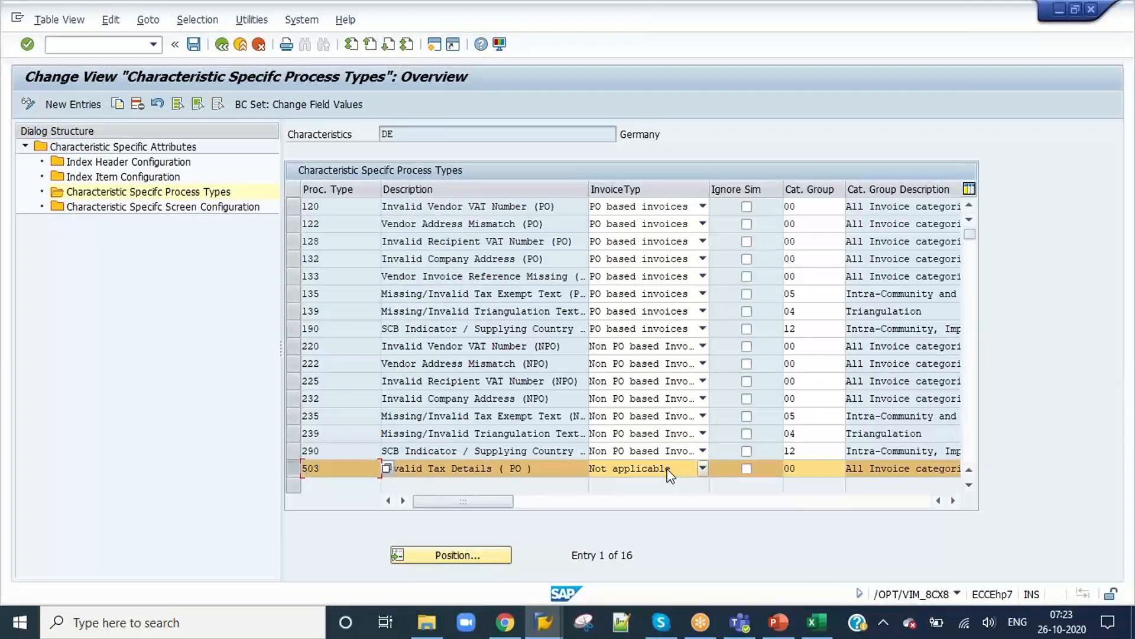
pyautogui.hotkey('alt', 'Tab')
pyautogui.hotkey('alt', 'Tab')
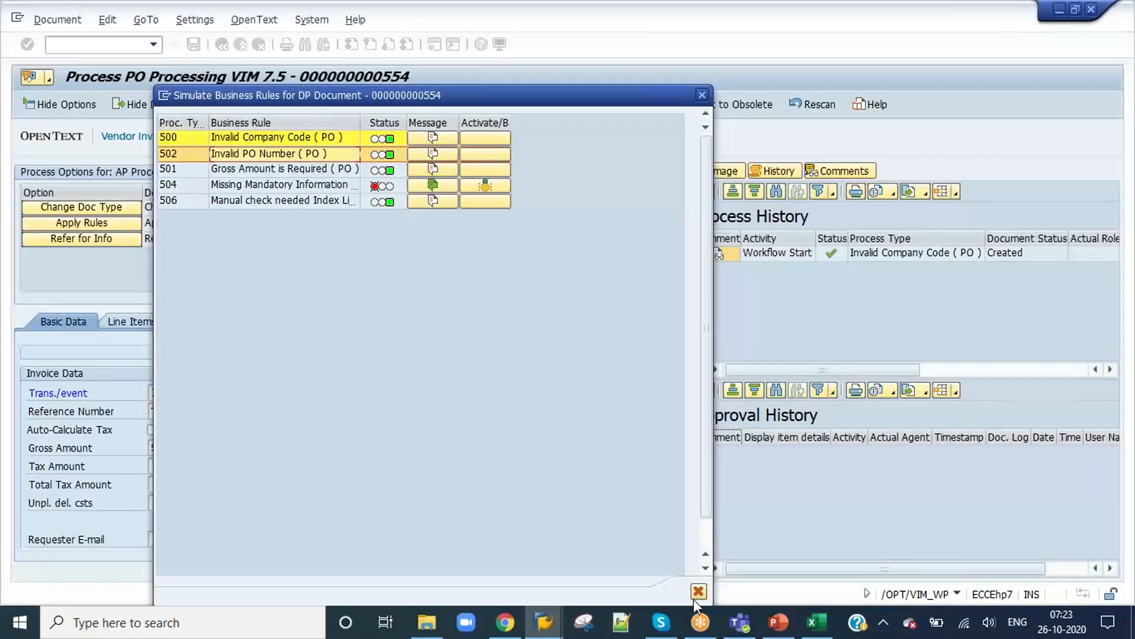
pyautogui.click(698, 591)
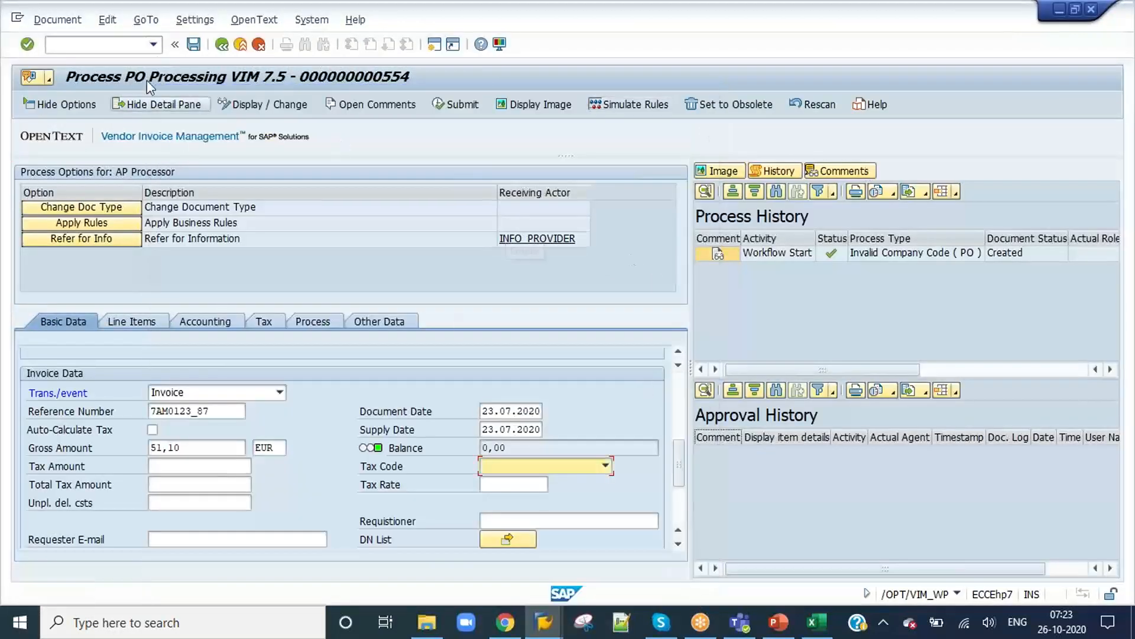
pyautogui.click(194, 44)
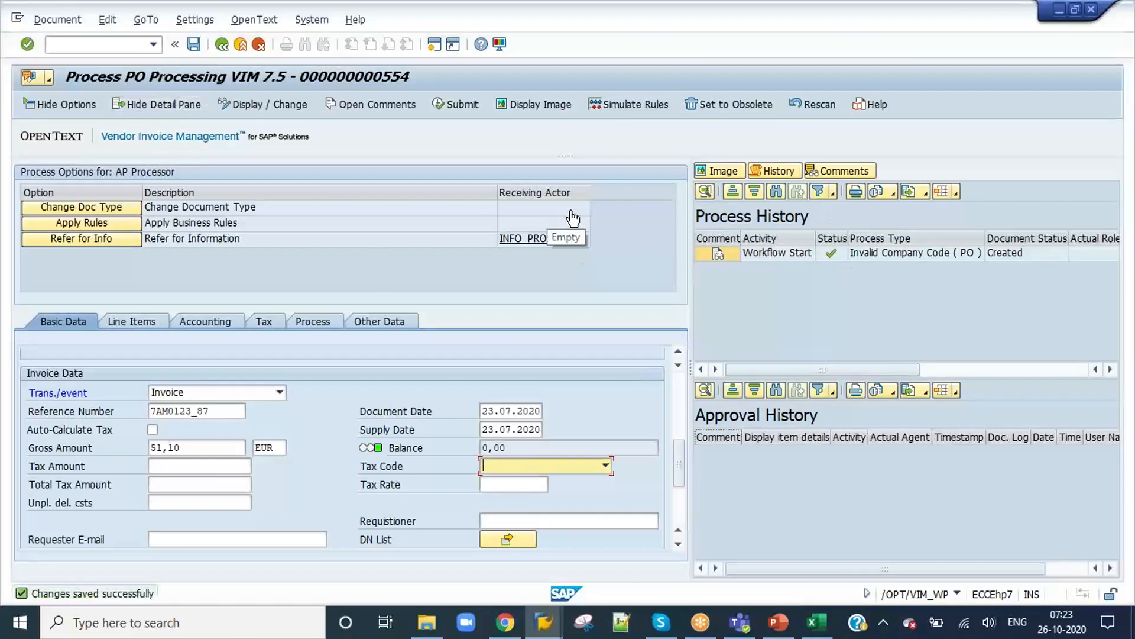
# Step: Return to characteristic DE's process types, set the invoice type of process type 503 to Non PO based Invoices, and save
pyautogui.hotkey('alt', 'Tab')
pyautogui.click(571, 218)
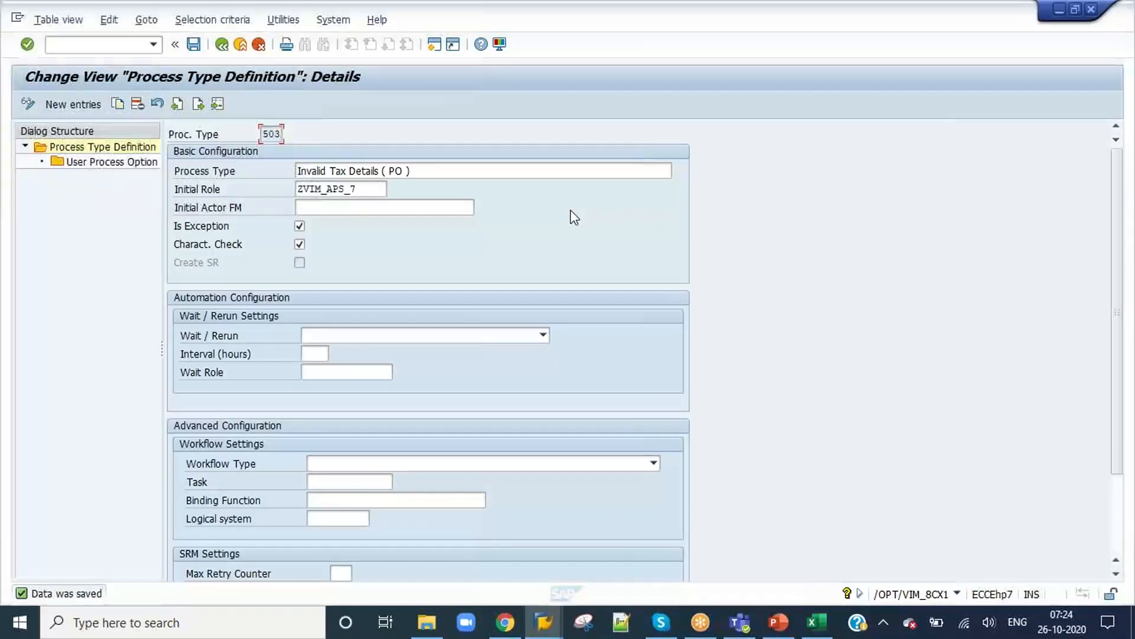
pyautogui.hotkey('alt', 'Tab')
pyautogui.click(572, 215)
pyautogui.click(669, 470)
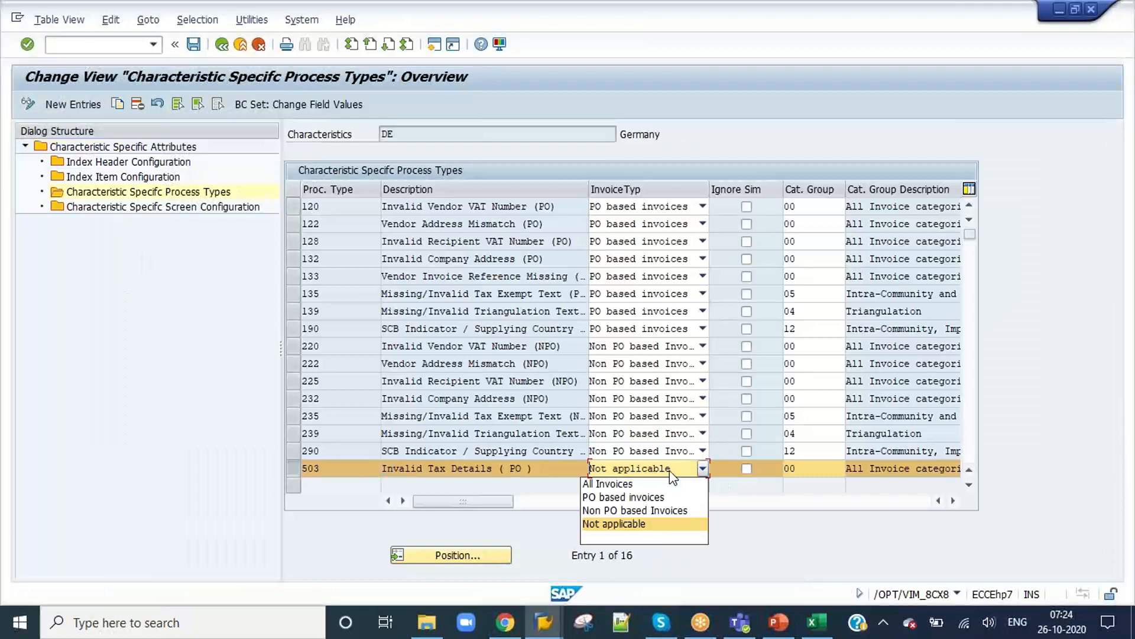
pyautogui.click(661, 518)
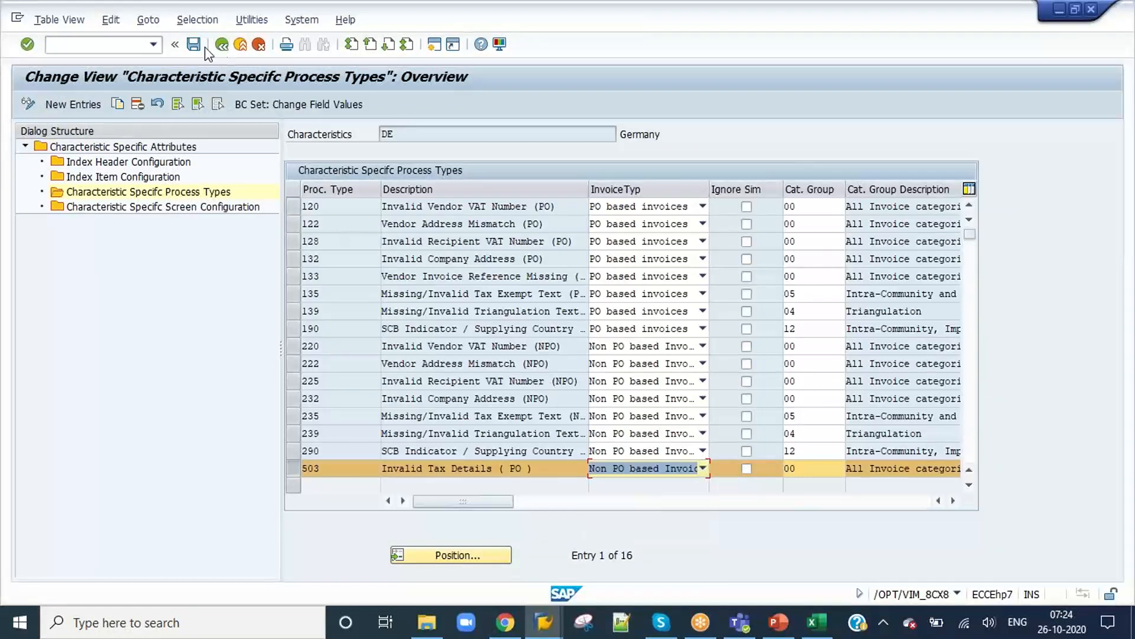
pyautogui.click(196, 46)
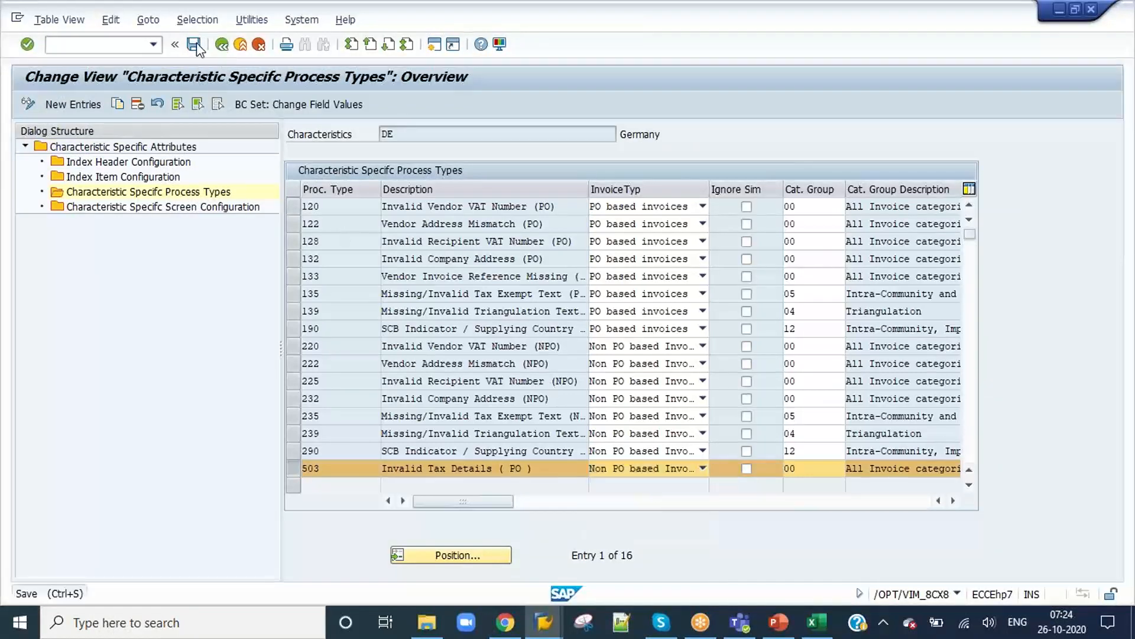
# Step: Change the invoice type of process type 503 to PO based invoices and save the entry
pyautogui.click(664, 468)
pyautogui.click(644, 497)
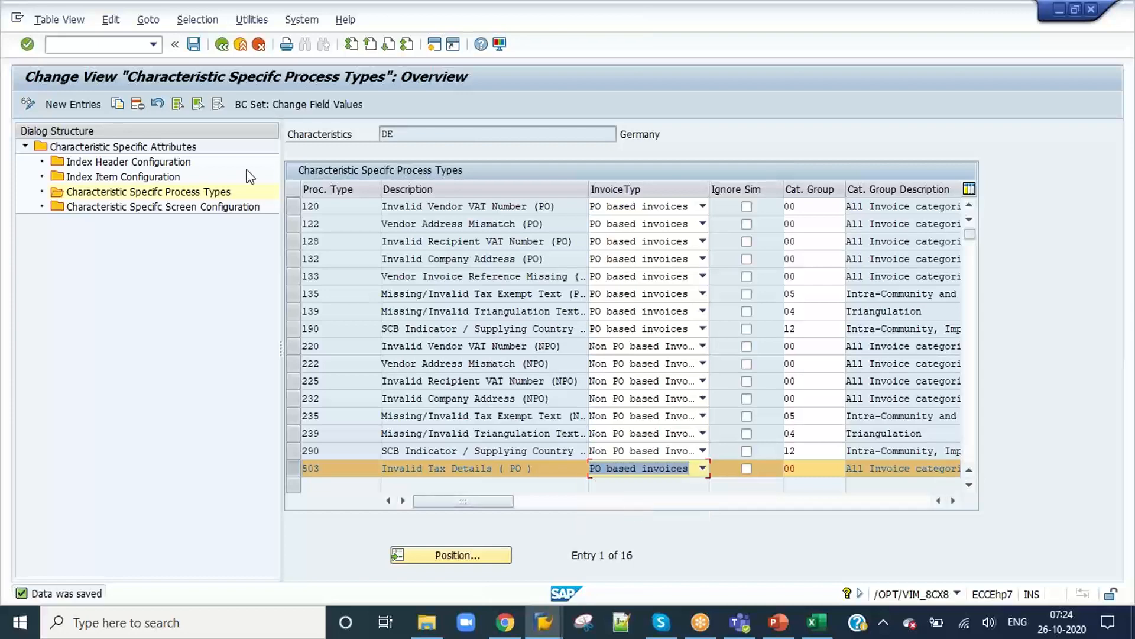
pyautogui.click(193, 44)
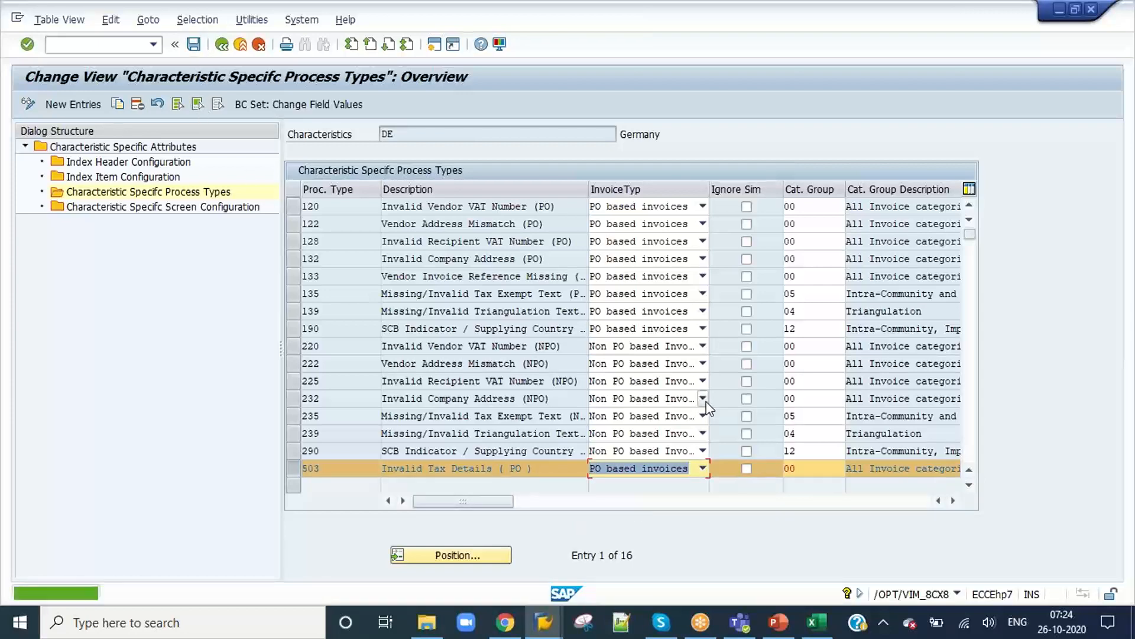
# Step: Save document 554, simulate its business rules again, and check for process type 503 Invalid Tax Details ( PO )
pyautogui.hotkey('alt', 'Tab')
pyautogui.hotkey('alt', 'Tab')
pyautogui.hotkey('alt', 'Tab')
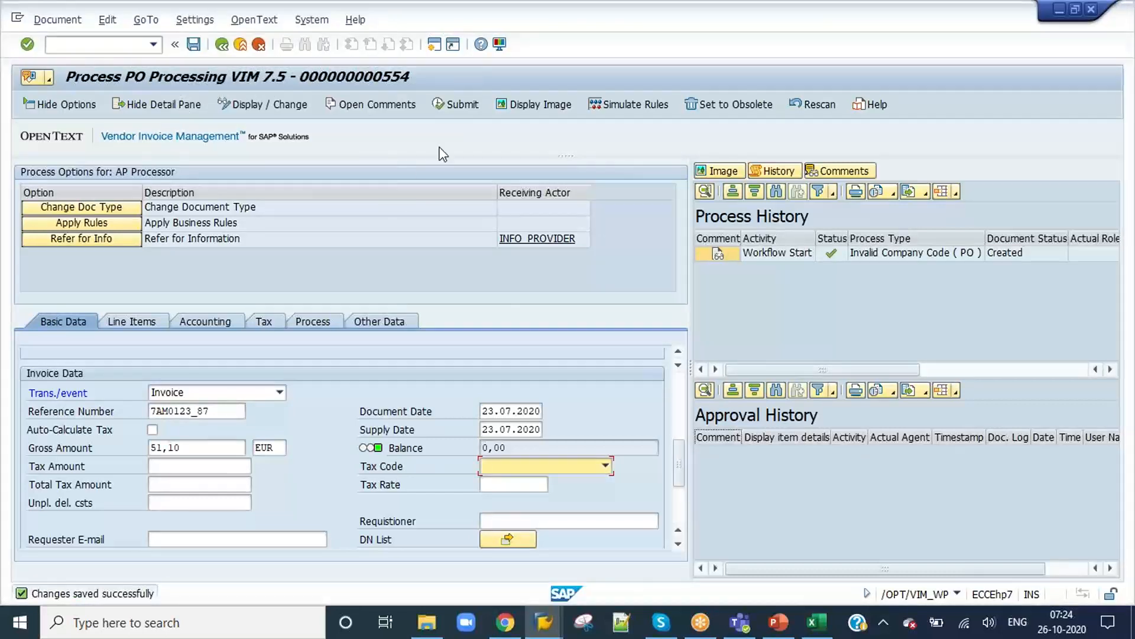
pyautogui.click(194, 45)
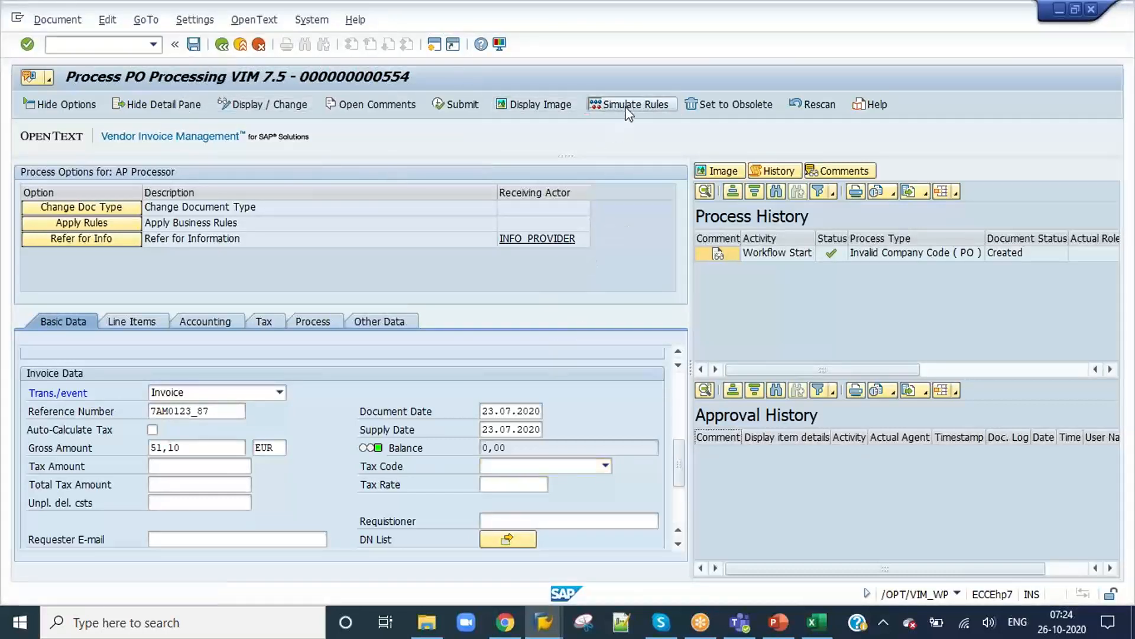
pyautogui.click(628, 107)
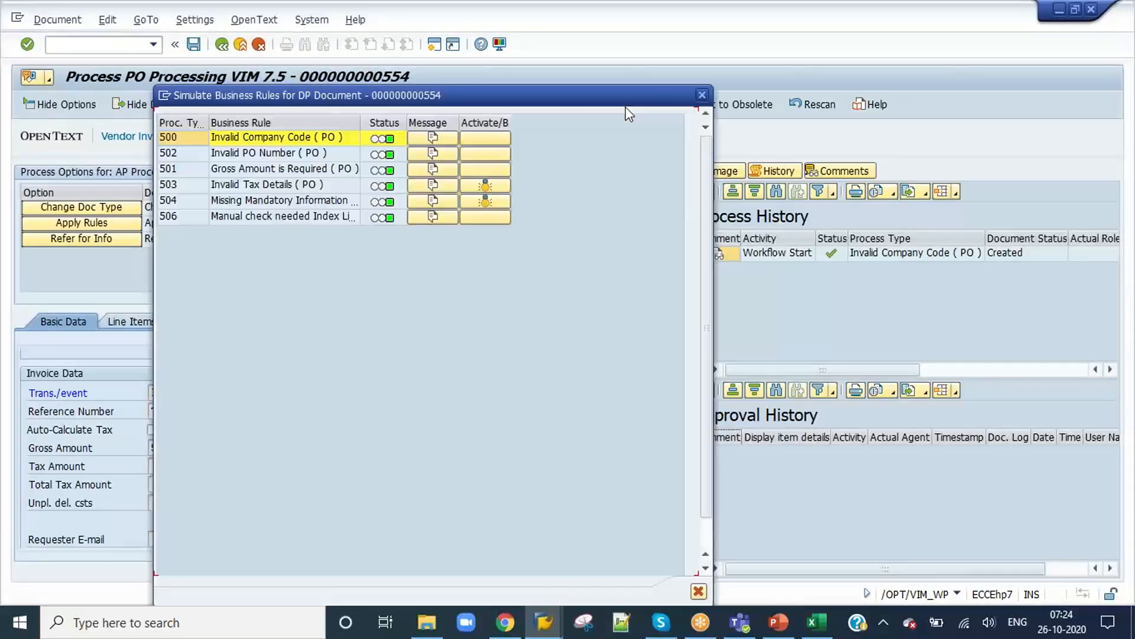
pyautogui.click(218, 186)
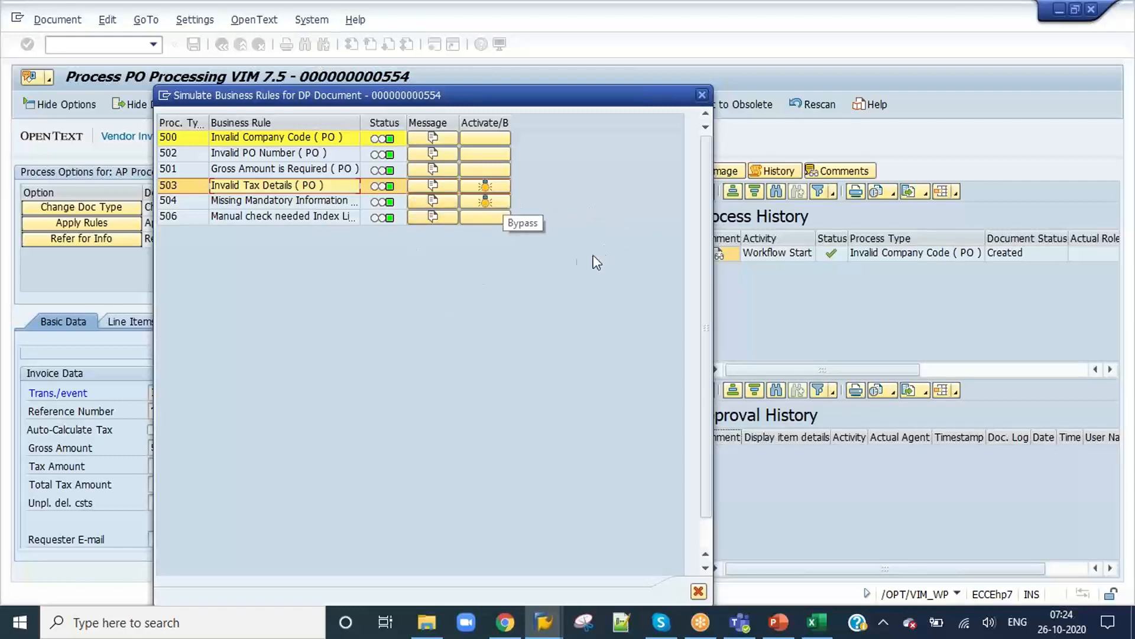
# Step: Return to characteristic DE's process types, set the invoice type of process type 503 to Not applicable, and save
pyautogui.hotkey('alt', 'Tab')
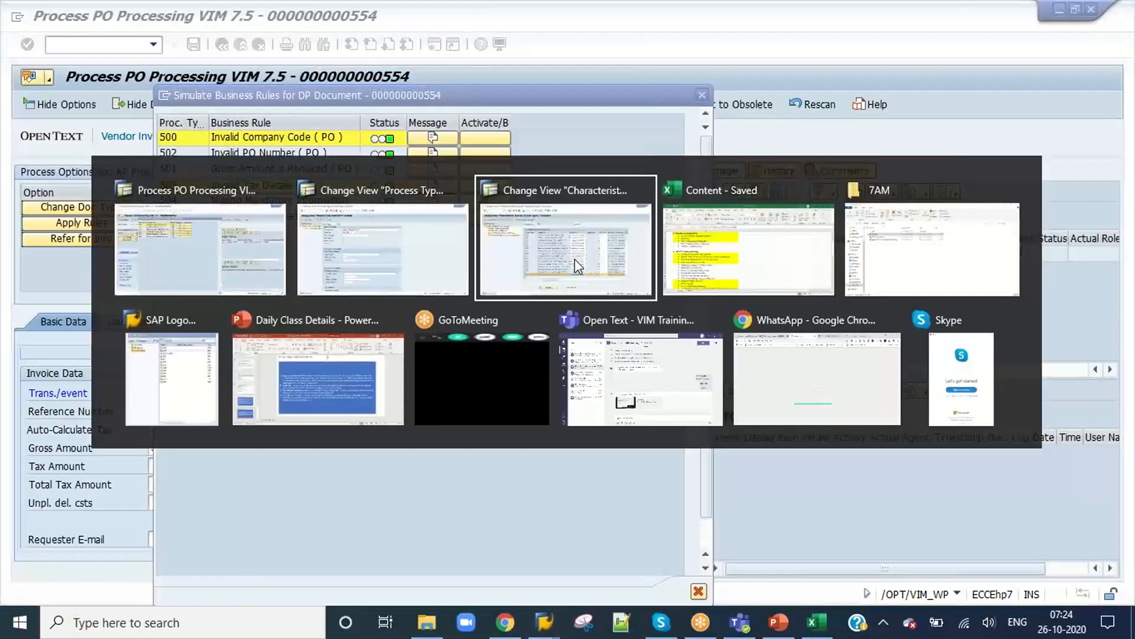
pyautogui.click(576, 263)
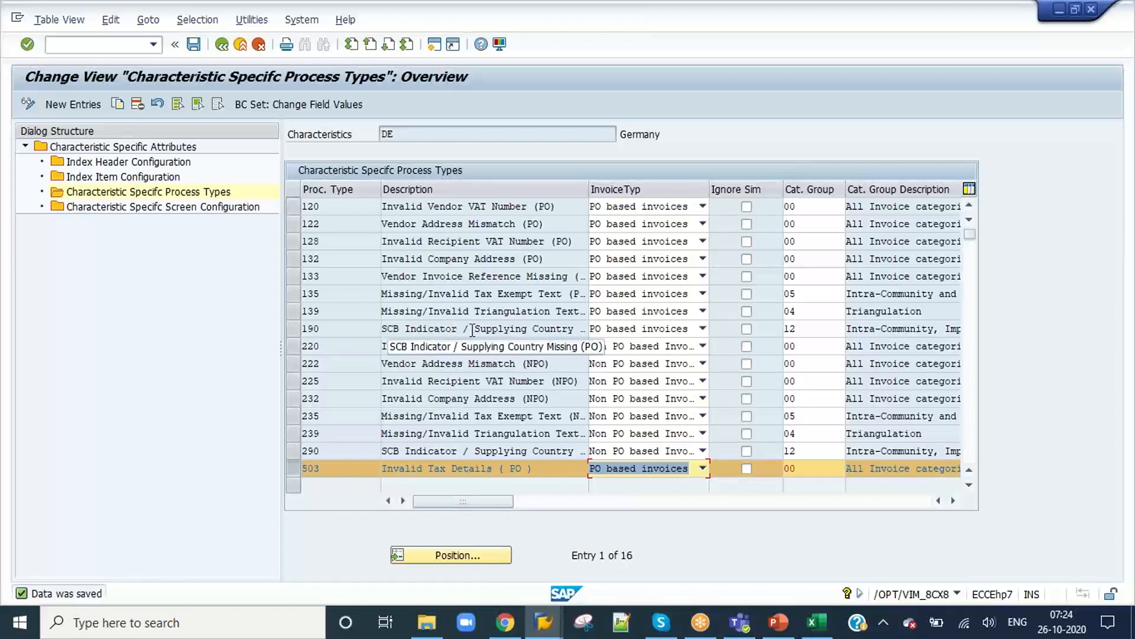
pyautogui.click(670, 468)
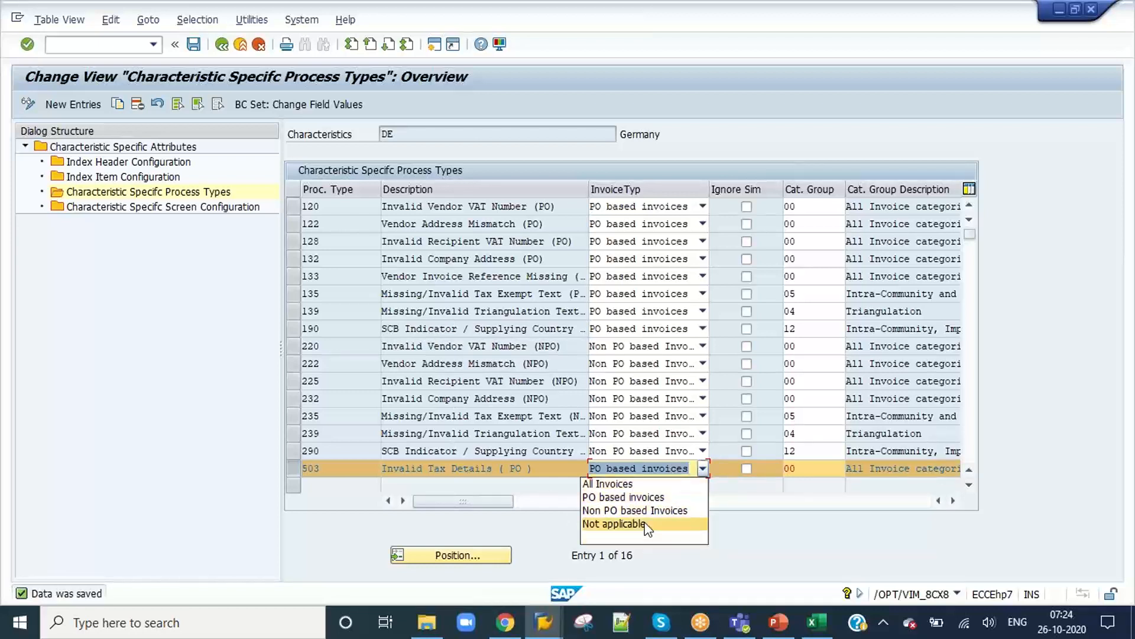
pyautogui.click(482, 400)
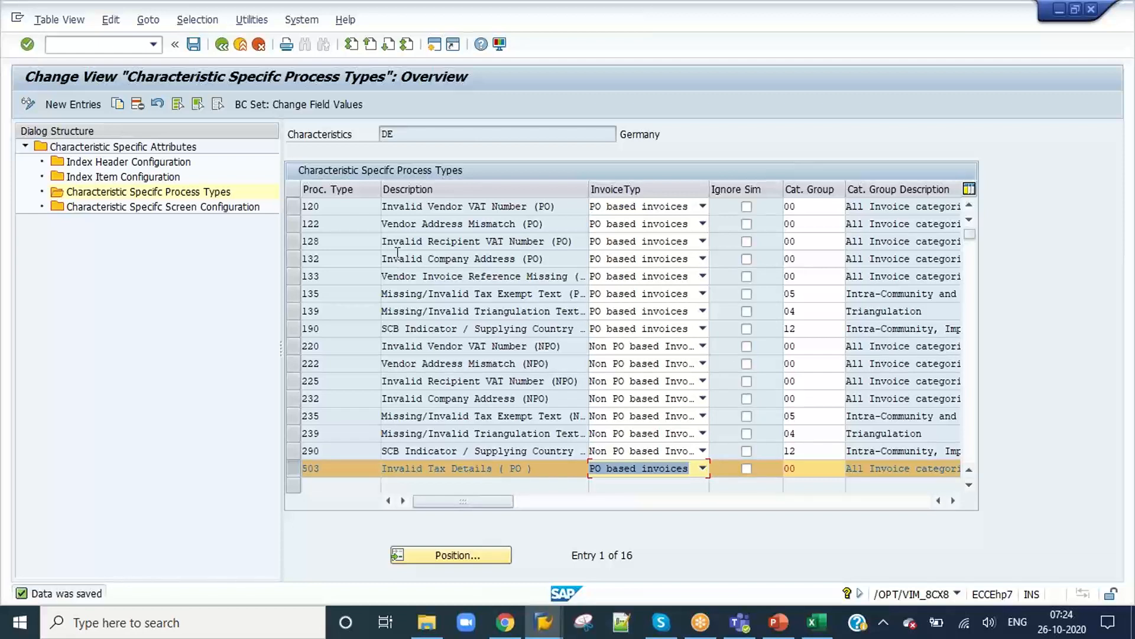
pyautogui.click(619, 469)
pyautogui.click(615, 524)
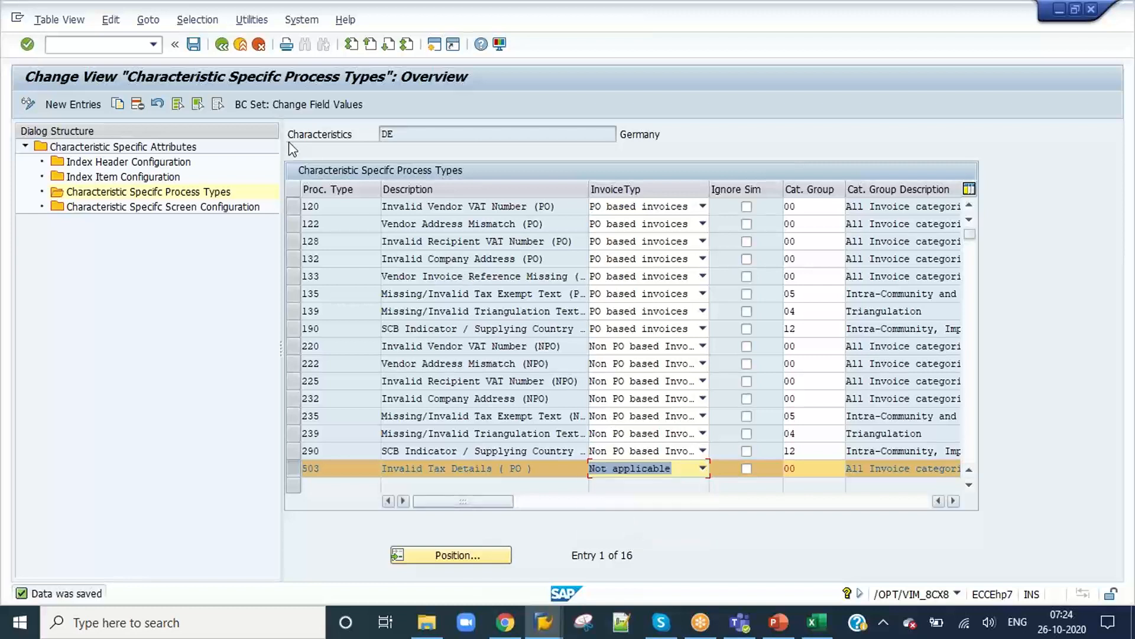
pyautogui.hotkey('ctrl', 's')
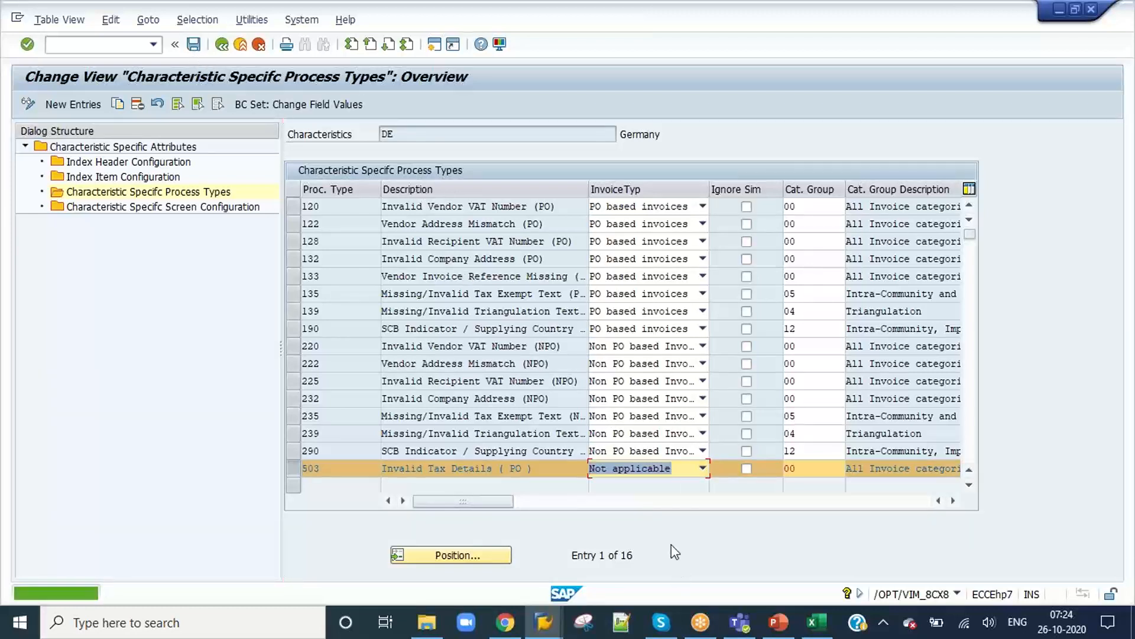
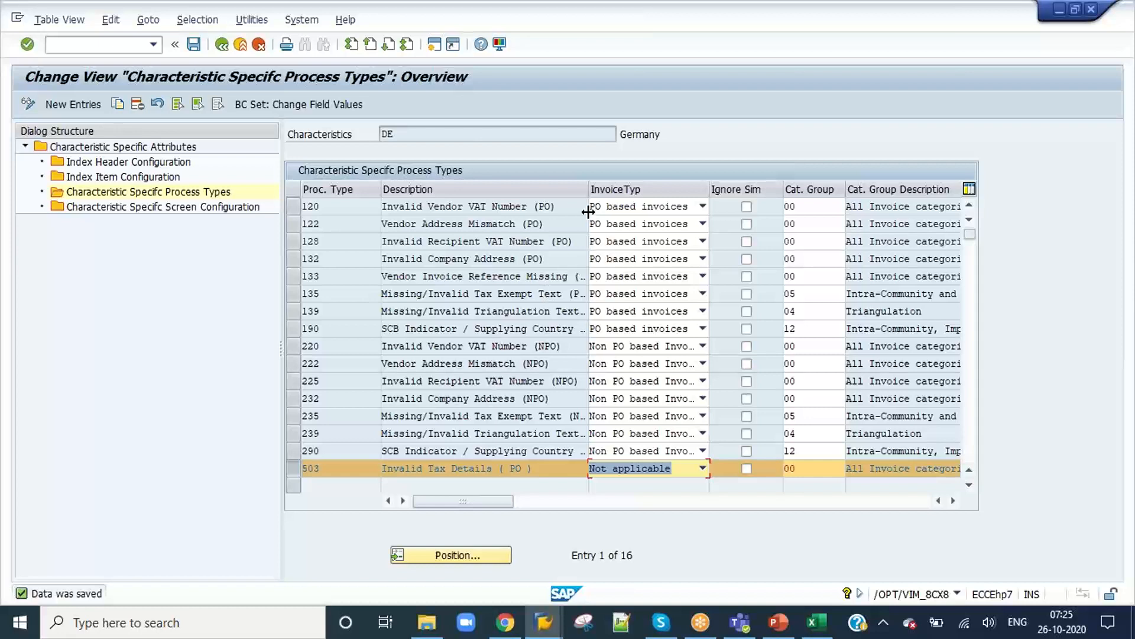
# Step: Widen the Description column of characteristic DE's process types table and save the view again
pyautogui.moveTo(589, 189); pyautogui.dragTo(630, 188)
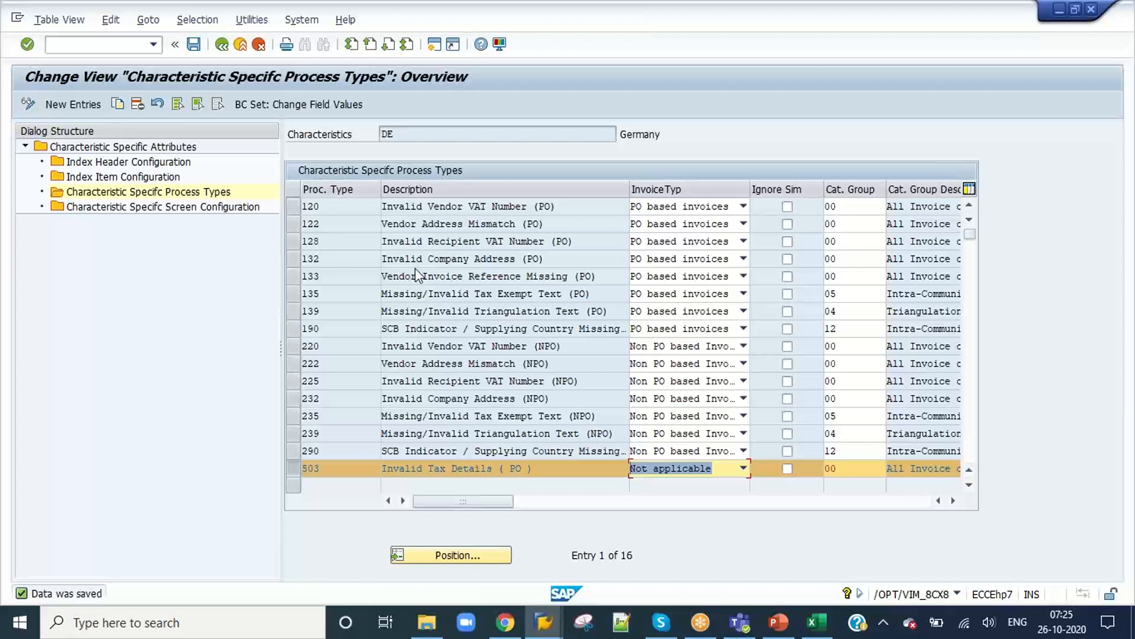
pyautogui.click(193, 44)
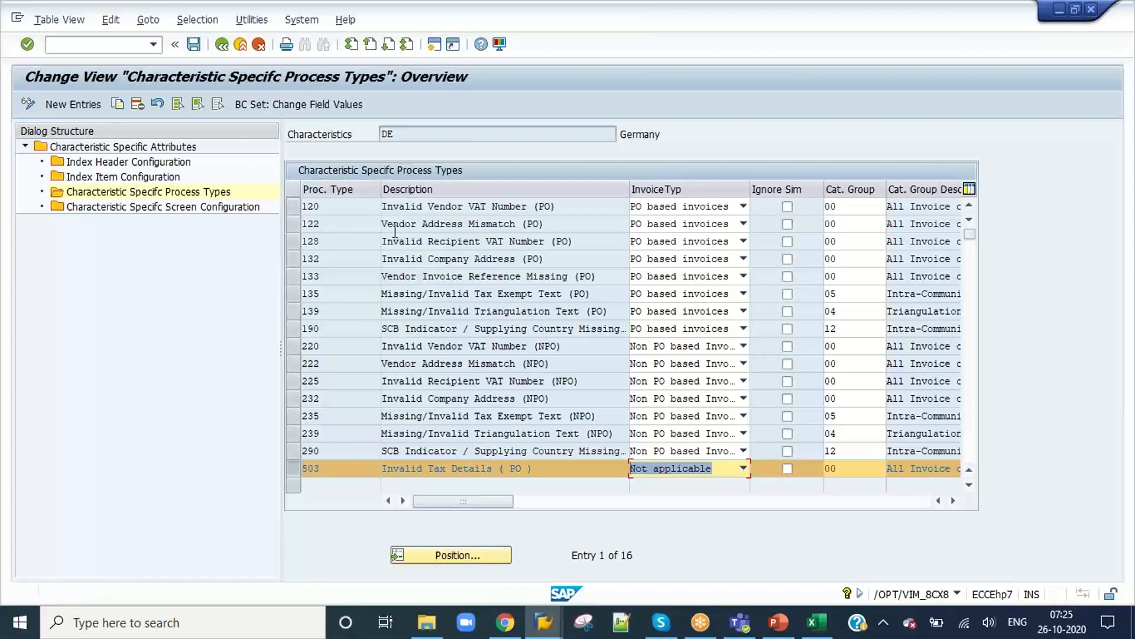
pyautogui.click(547, 466)
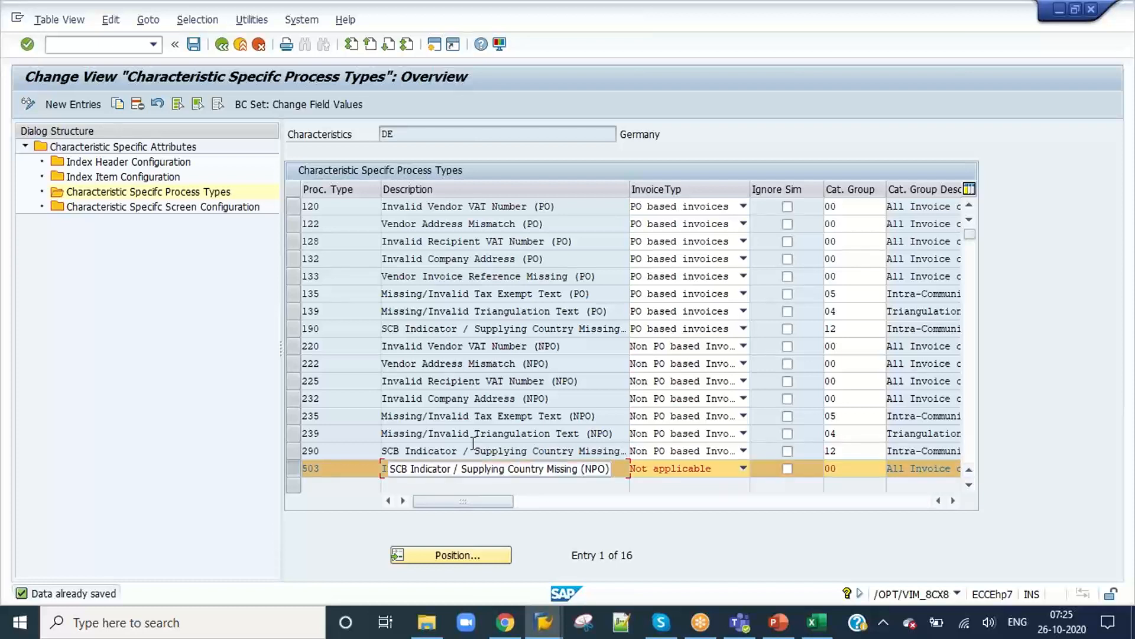
# Step: Switch to document 554 and close its business rule simulation results
pyautogui.click(535, 628)
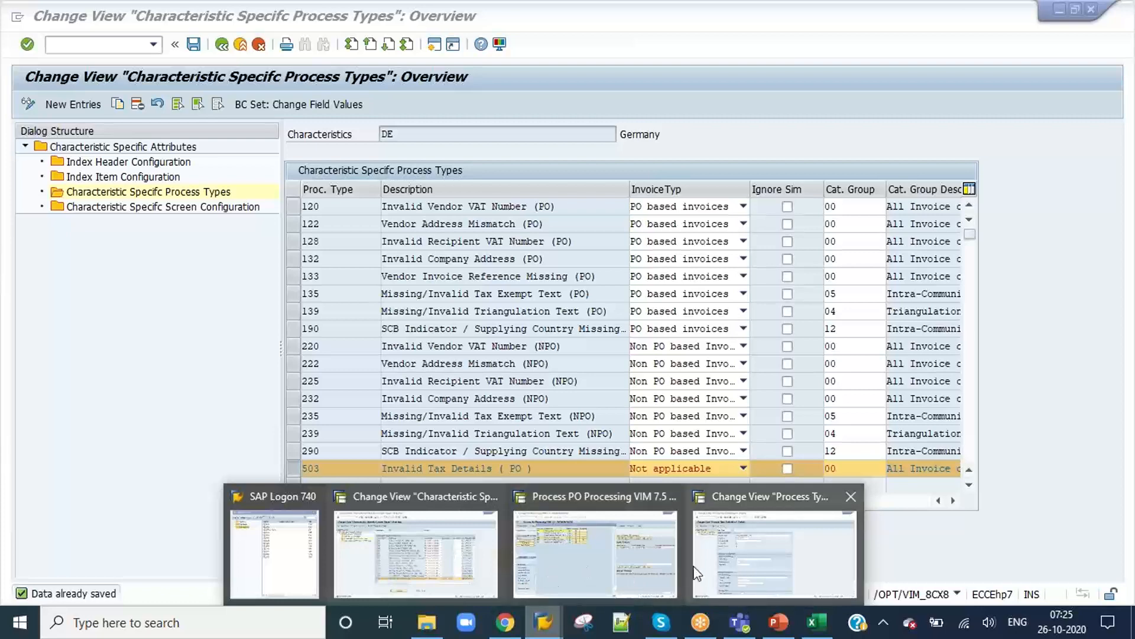
pyautogui.click(640, 567)
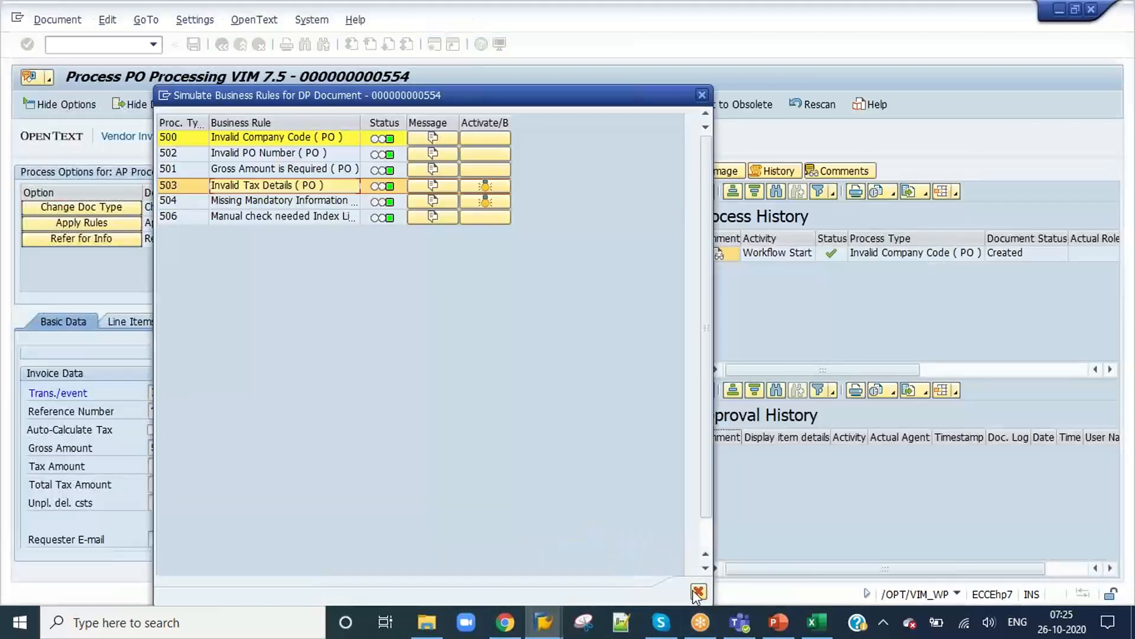
pyautogui.click(698, 591)
# Step: Leave process type 503's definition and open the document processes of ZPO_7AM in the Document Type Configuration
pyautogui.click(543, 622)
pyautogui.click(721, 544)
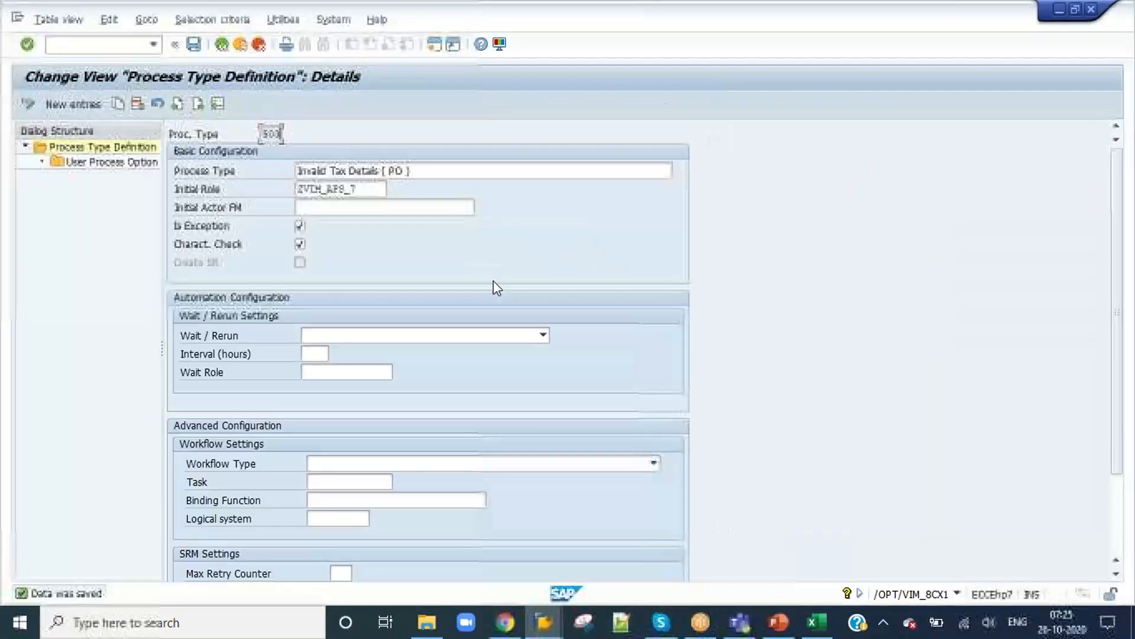
pyautogui.click(221, 45)
pyautogui.click(221, 44)
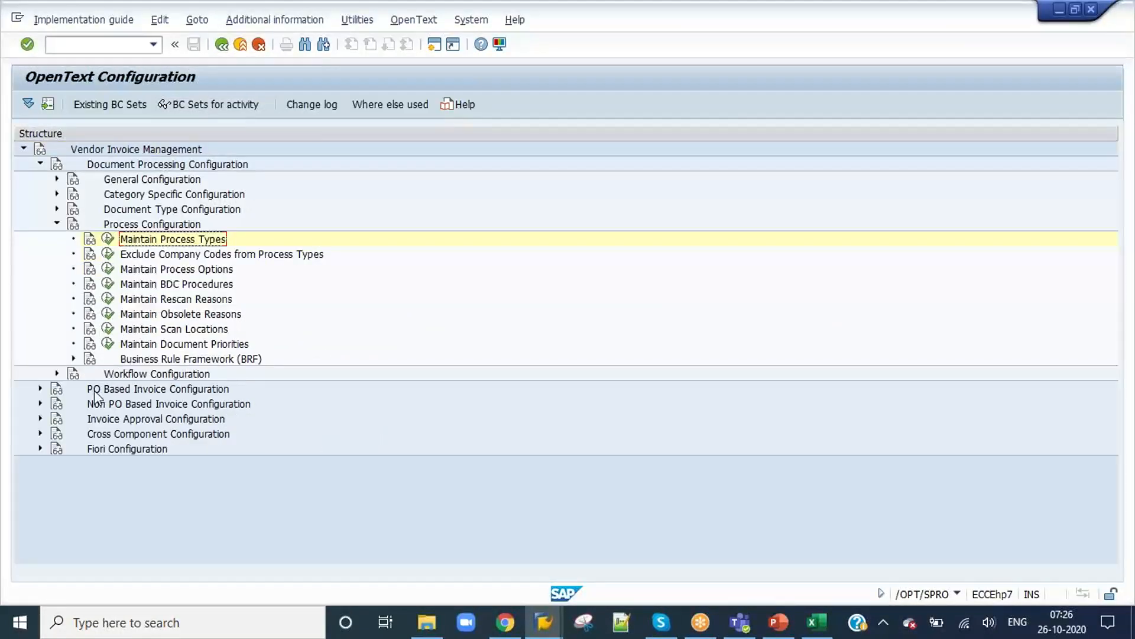
pyautogui.click(57, 209)
pyautogui.click(107, 224)
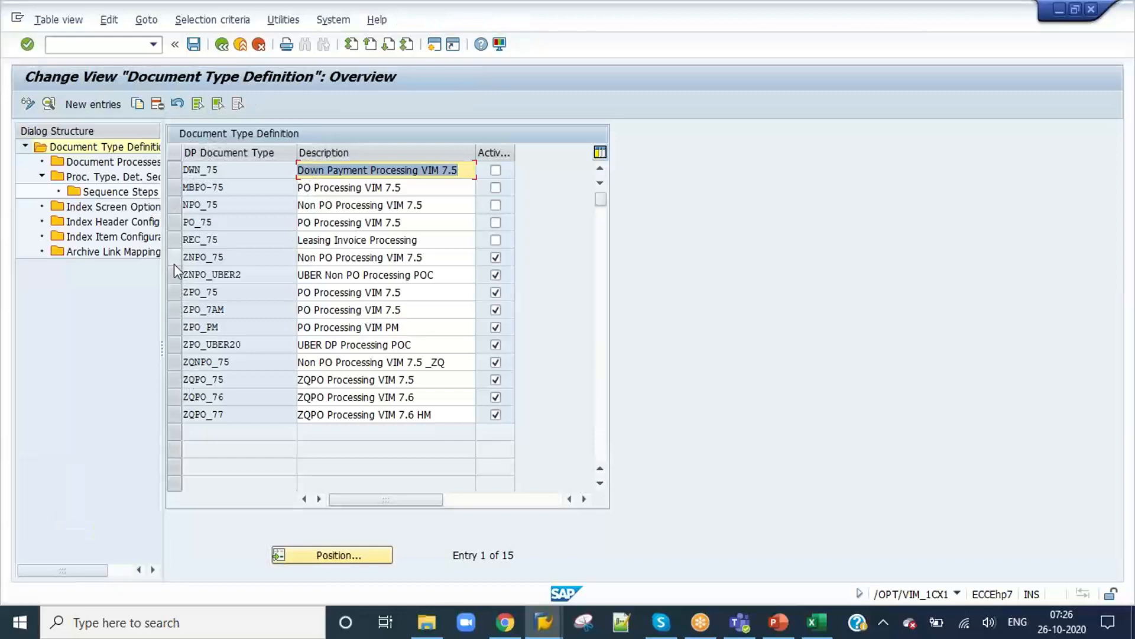
pyautogui.click(172, 309)
pyautogui.click(128, 165)
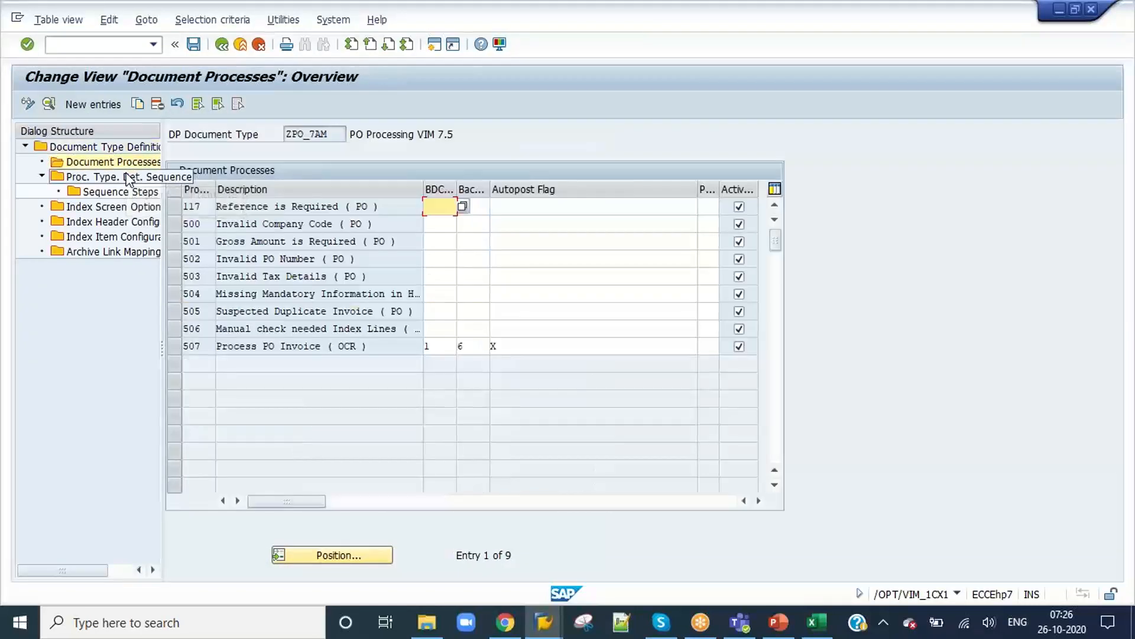
# Step: Return to characteristic DE and start new entries in its Characteristic Specific Screen Configuration
pyautogui.hotkey('alt', 'Tab')
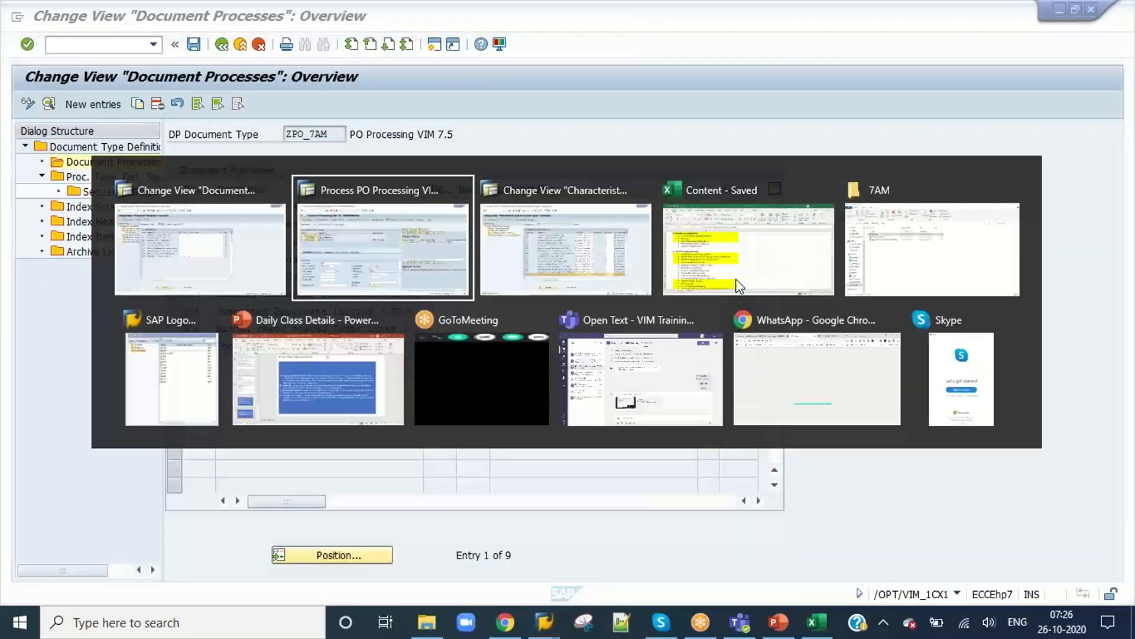
pyautogui.hotkey('alt', 'Tab')
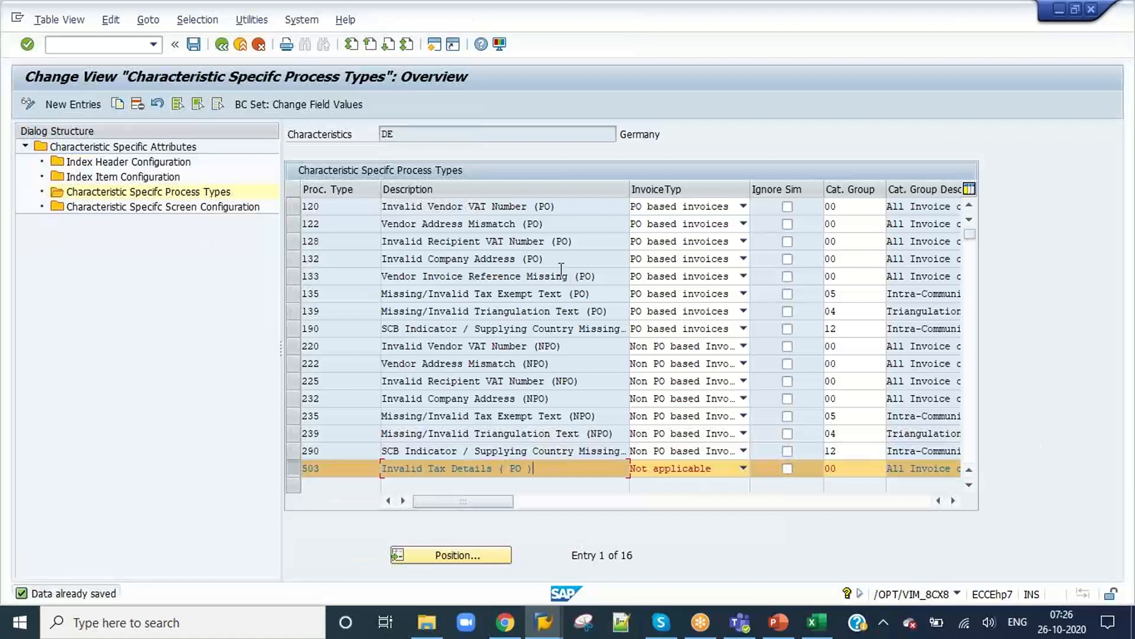
pyautogui.click(179, 164)
pyautogui.click(173, 178)
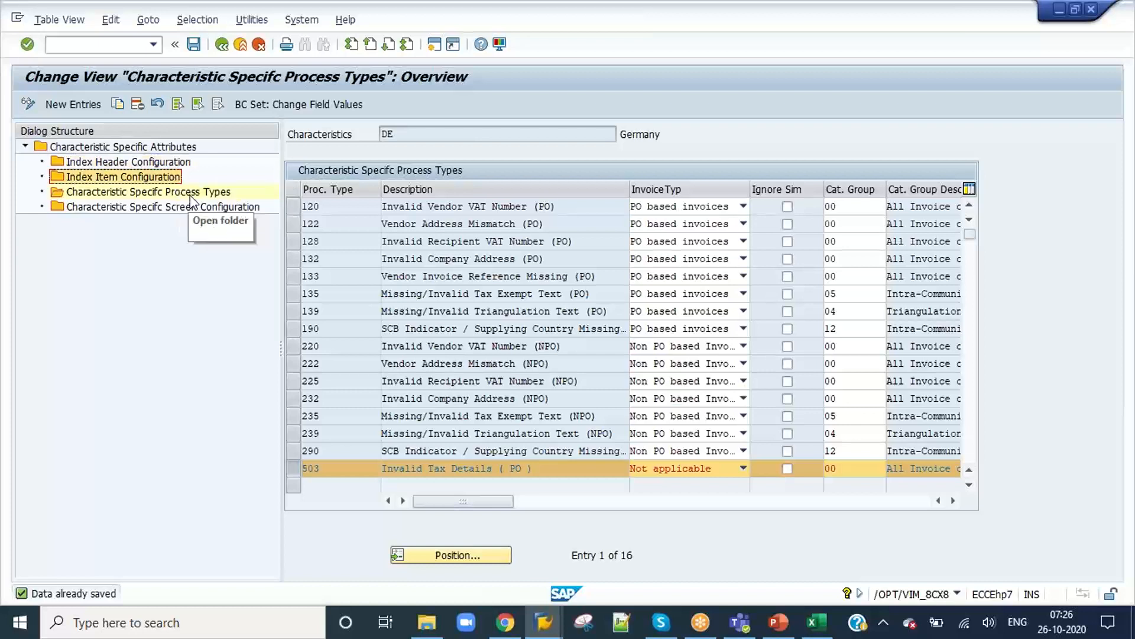
pyautogui.click(191, 196)
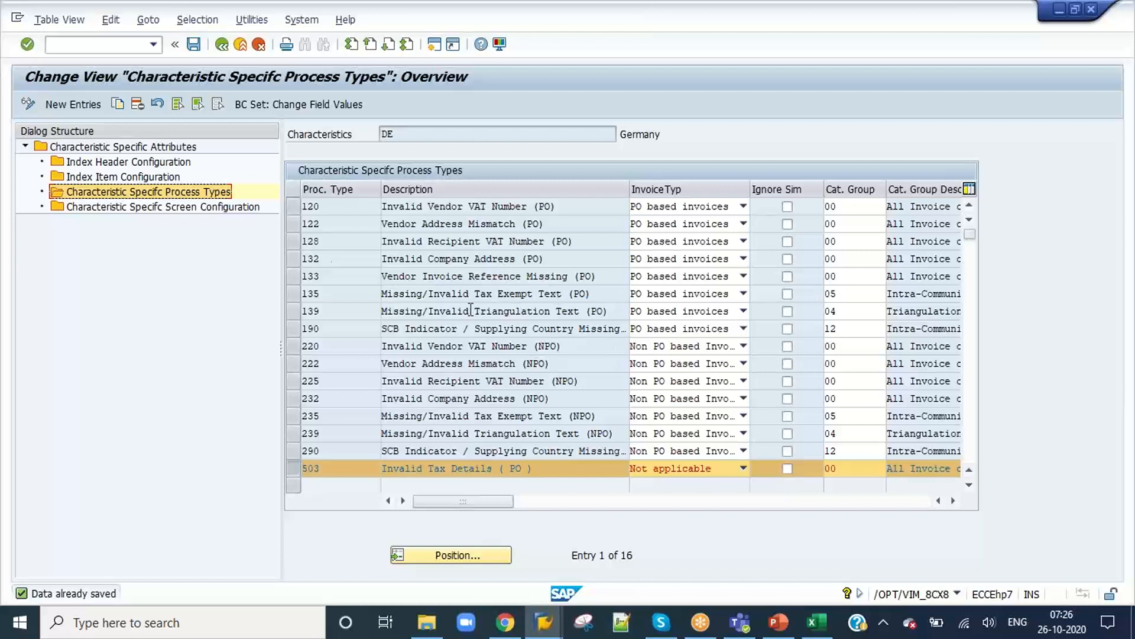
pyautogui.click(204, 208)
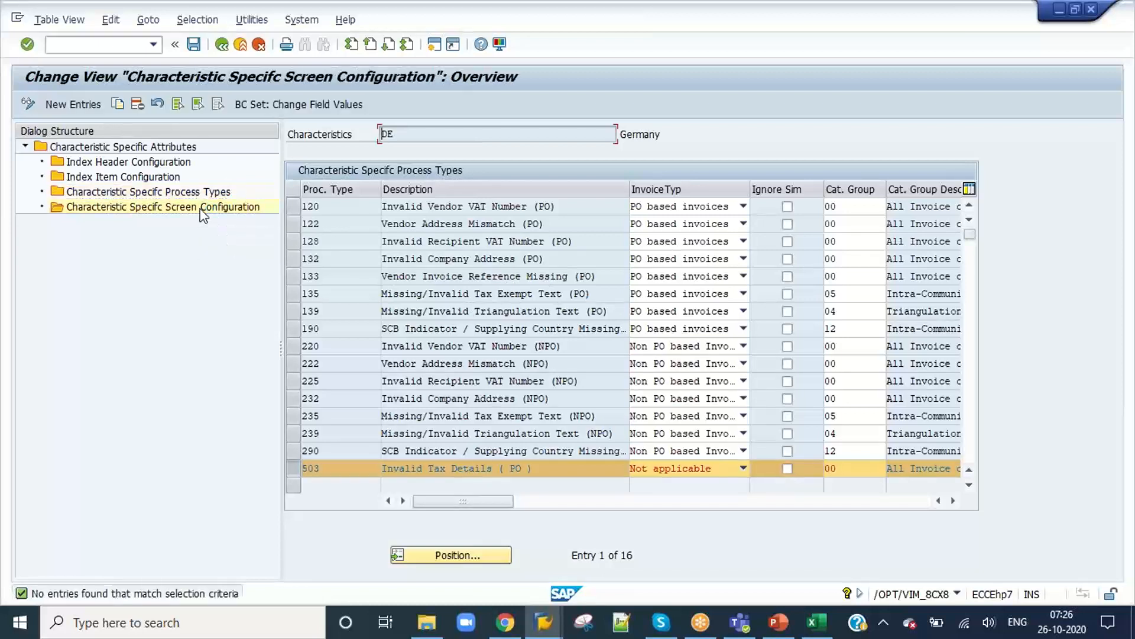
pyautogui.moveTo(545, 508)
pyautogui.mouseDown()
pyautogui.moveTo(765, 487)
pyautogui.moveTo(535, 491)
pyautogui.mouseUp()
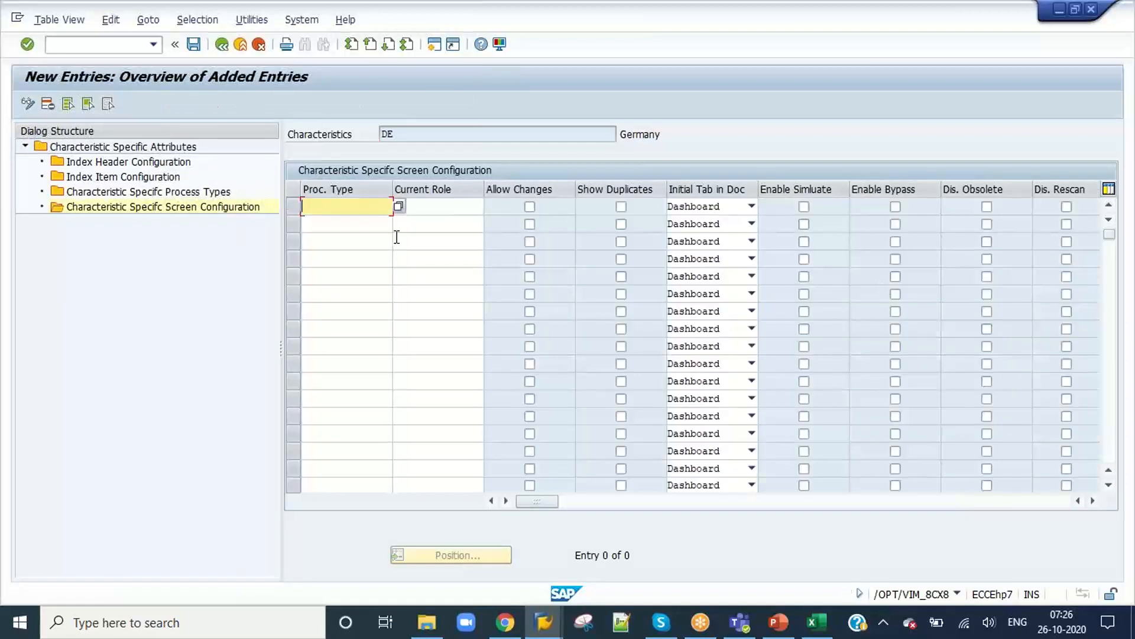
# Step: Compare the index screen, header and item configuration nodes of document type ZPO_7AM with those of characteristic DE
pyautogui.hotkey('alt', 'Tab')
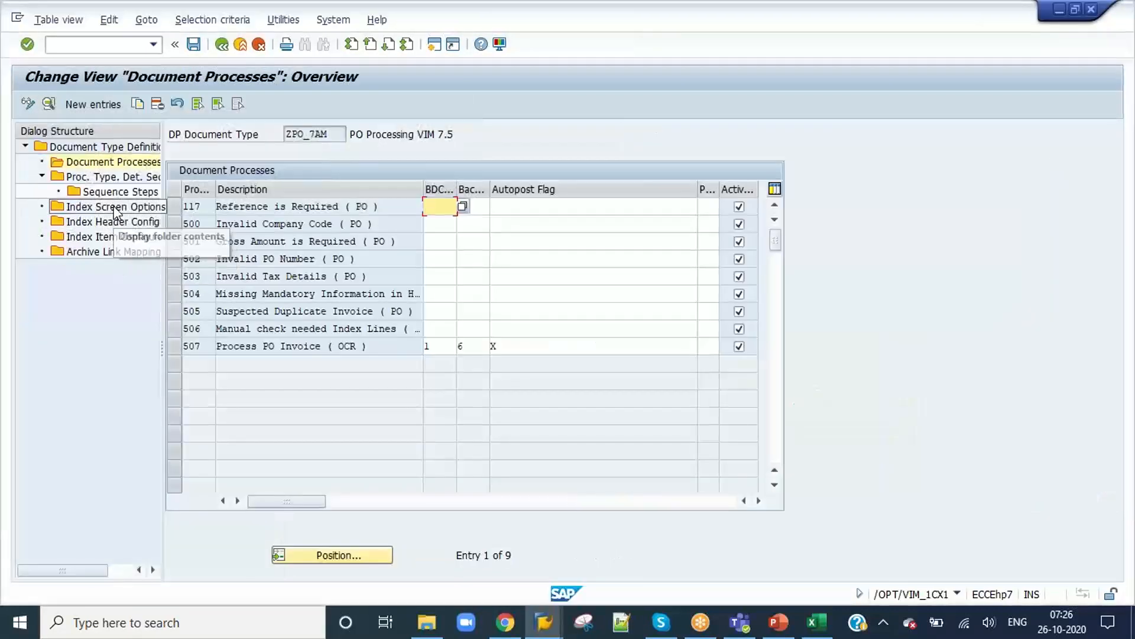
pyautogui.click(116, 208)
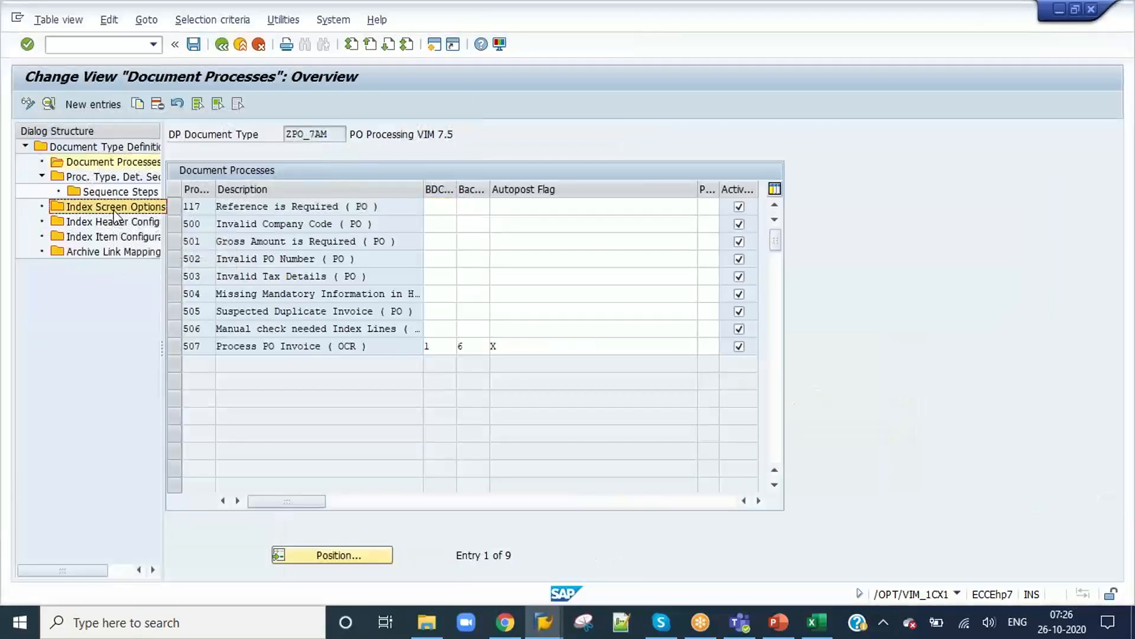
pyautogui.click(116, 237)
pyautogui.hotkey('alt', 'Tab')
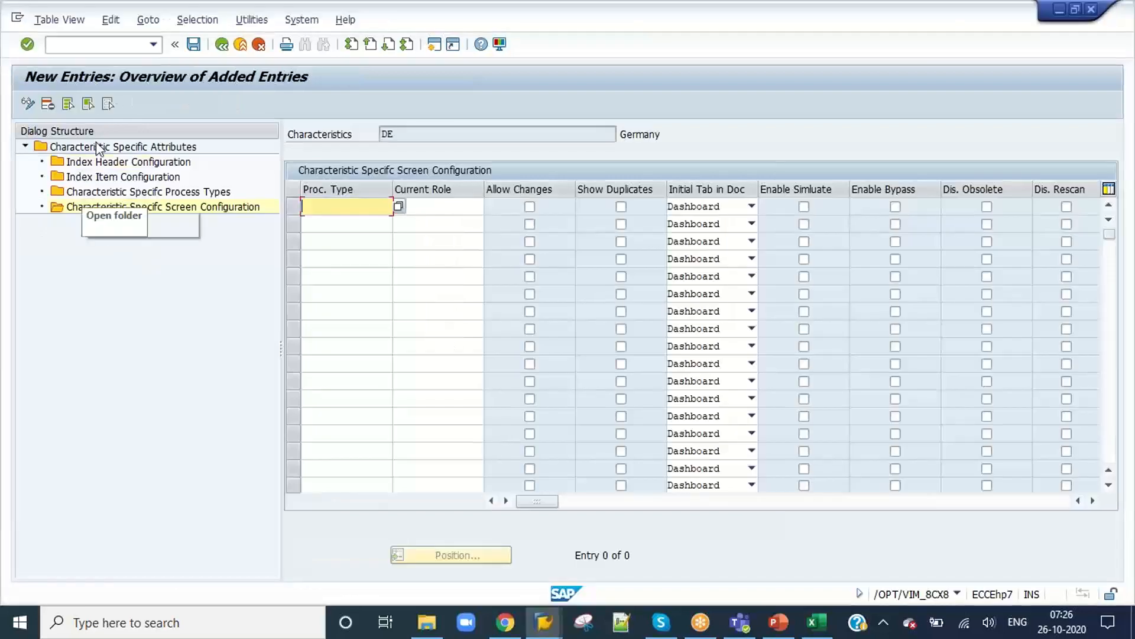
pyautogui.hotkey('alt', 'Tab')
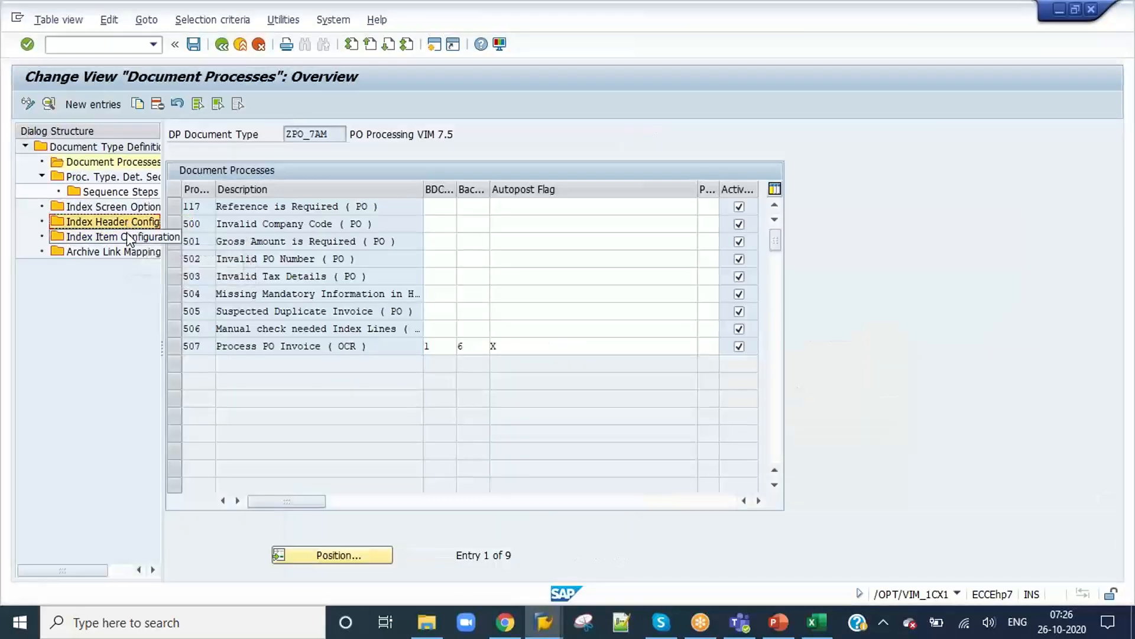
pyautogui.click(129, 209)
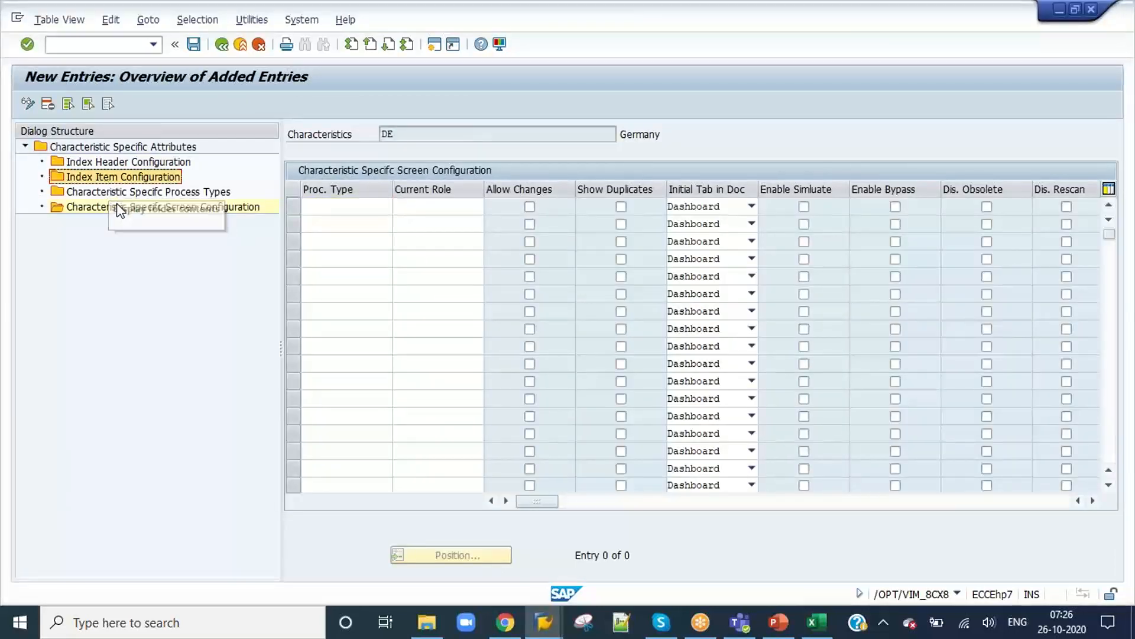
pyautogui.click(125, 197)
# Step: Try process type 503 in the first new screen configuration row and clear it
pyautogui.click(355, 207)
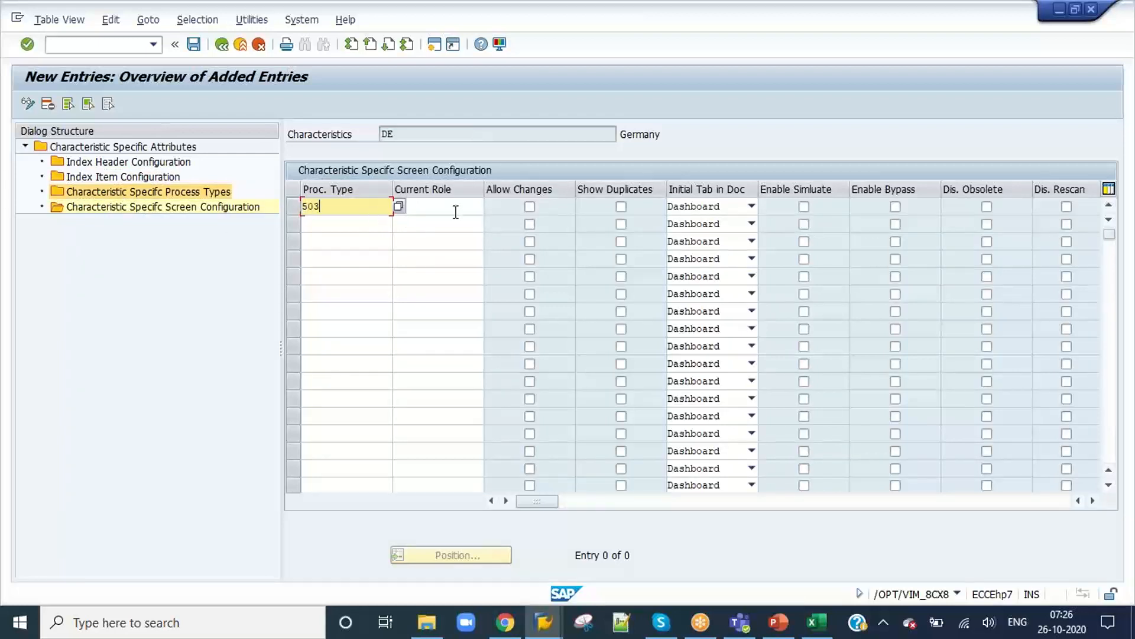
pyautogui.write('50')
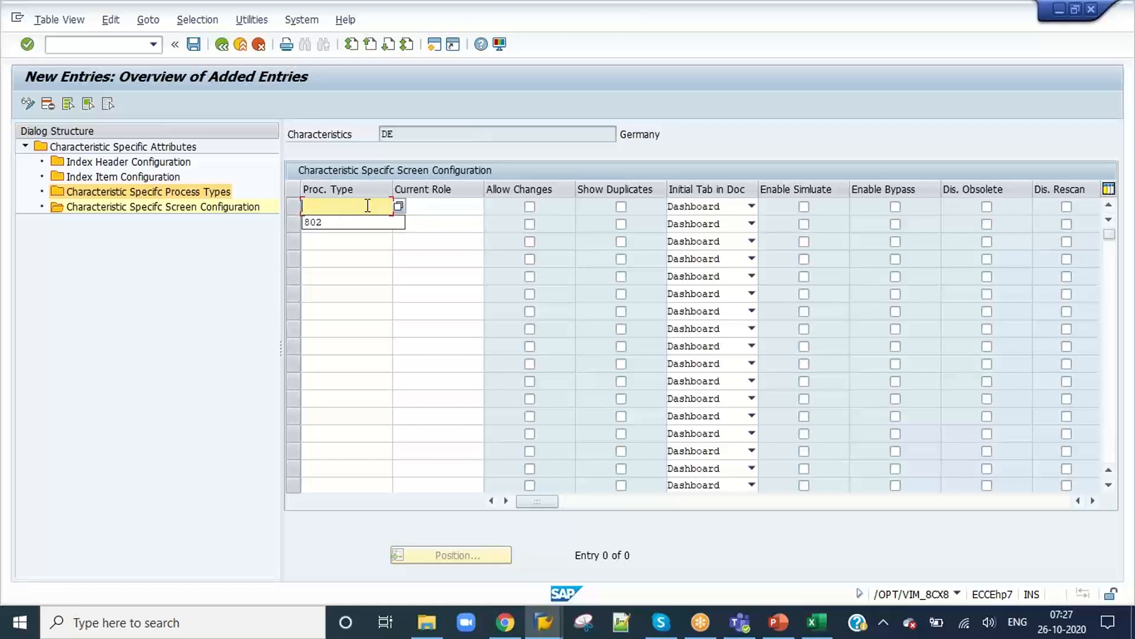
# Step: Set document 554's tax code to 0I (Input tax 0%) and save the document
pyautogui.hotkey('alt', 'Tab')
pyautogui.hotkey('alt', 'Tab')
pyautogui.hotkey('alt', 'Tab')
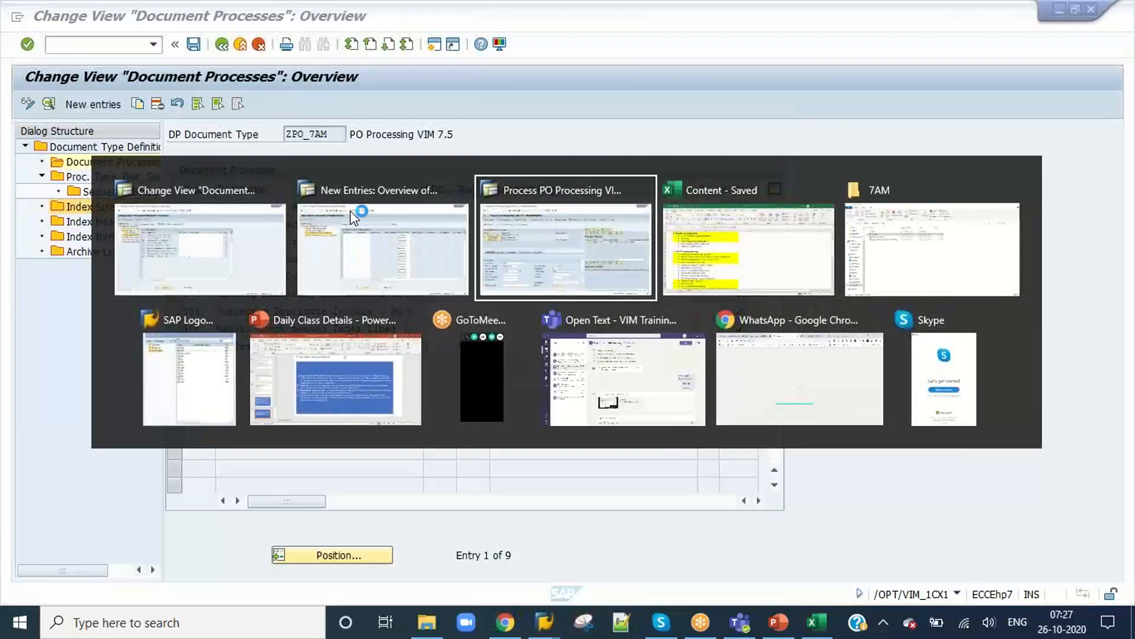
pyautogui.press('F4')
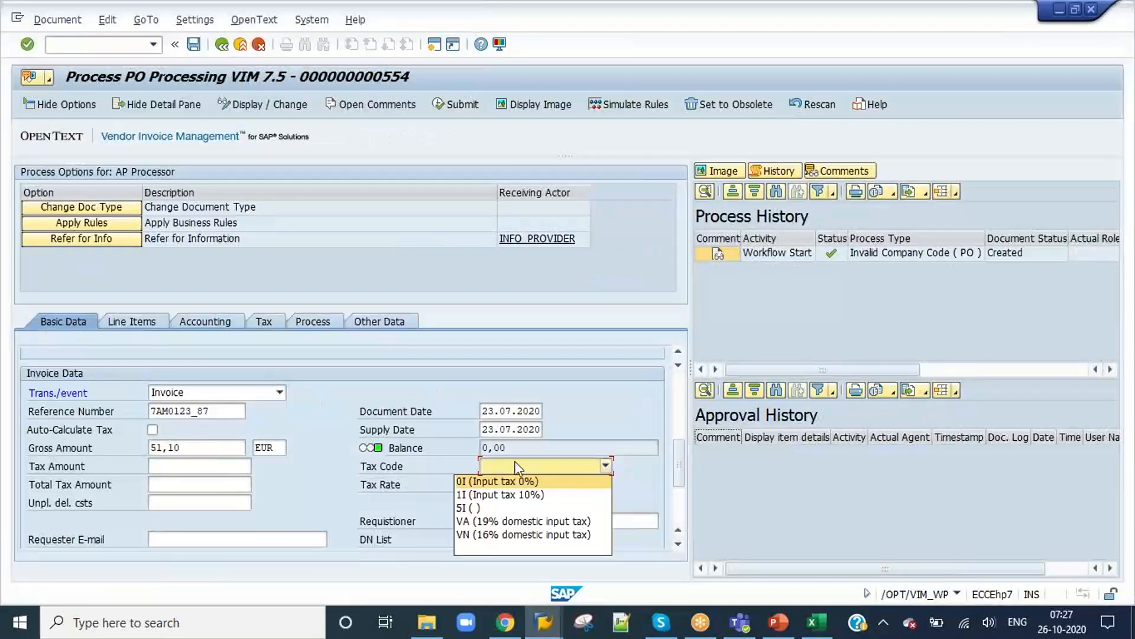
pyautogui.click(518, 482)
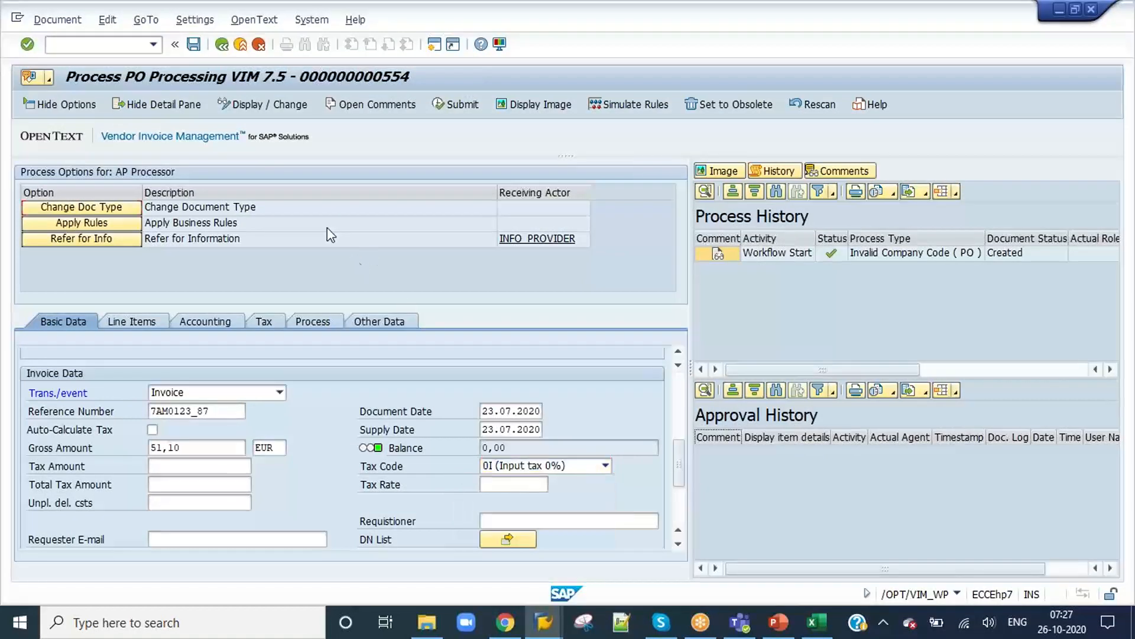
pyautogui.click(194, 45)
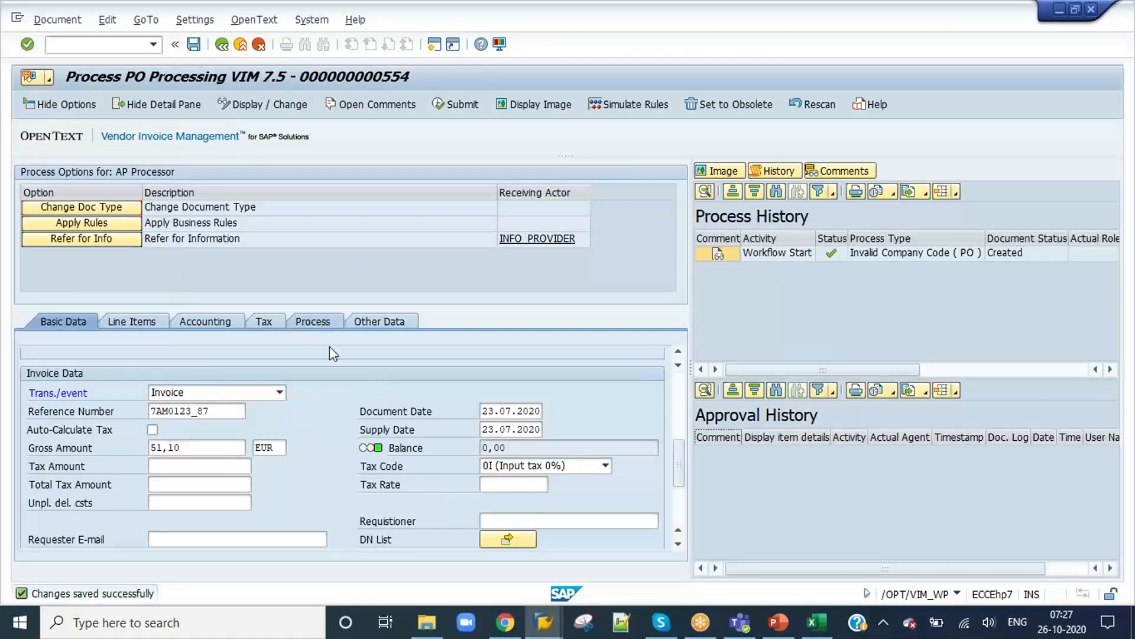
# Step: Examine document 554's process data for its current process type and role
pyautogui.click(313, 321)
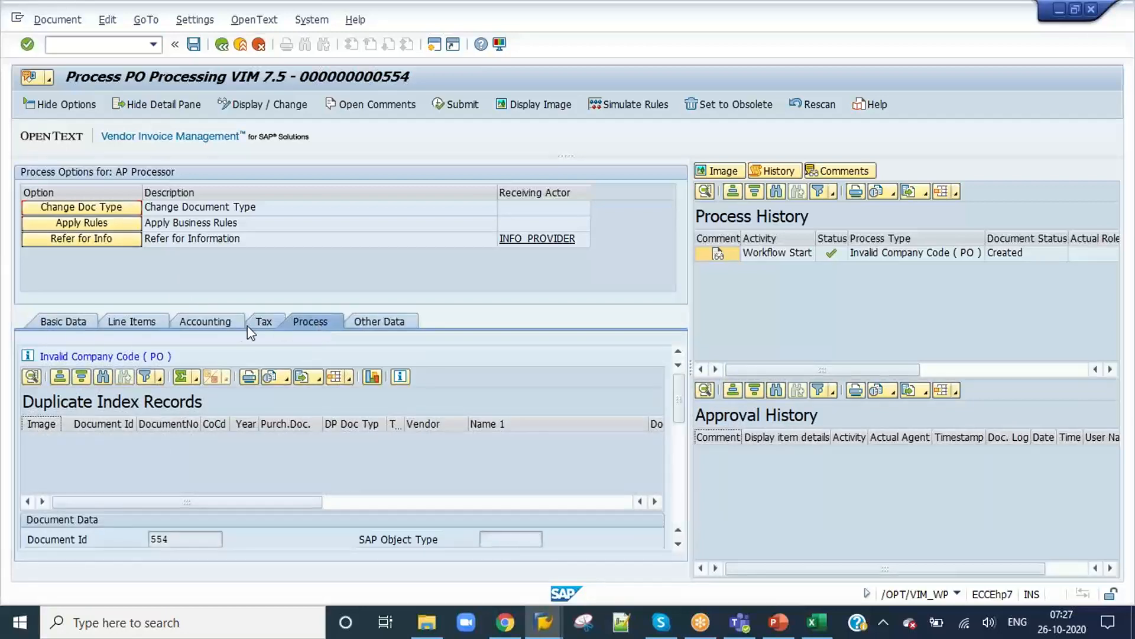
pyautogui.click(226, 327)
pyautogui.click(326, 324)
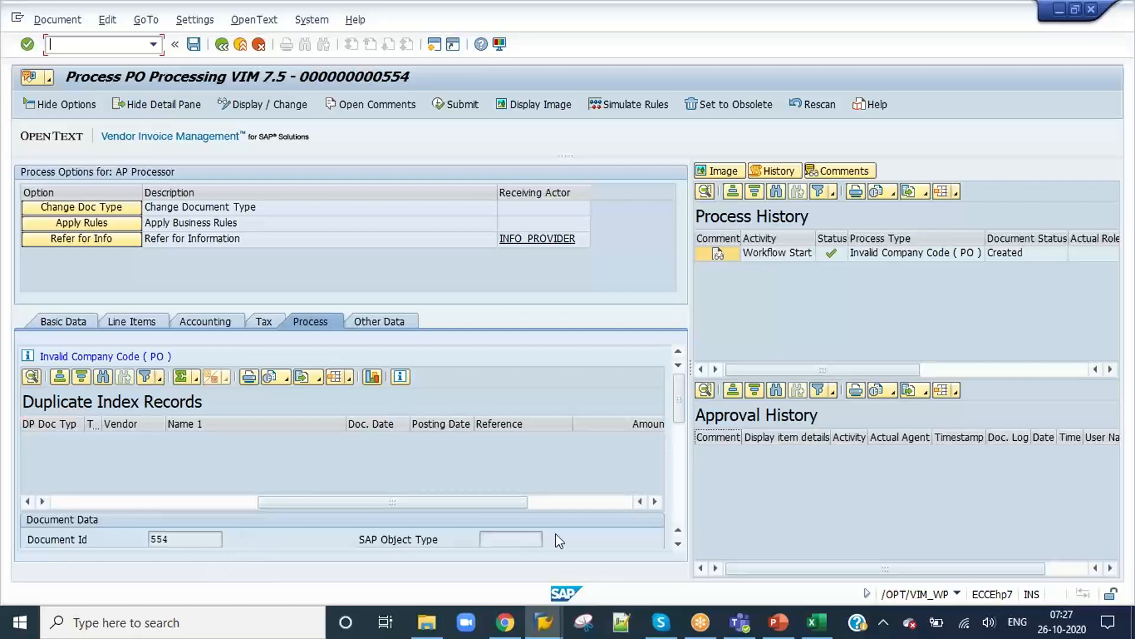
pyautogui.click(677, 465)
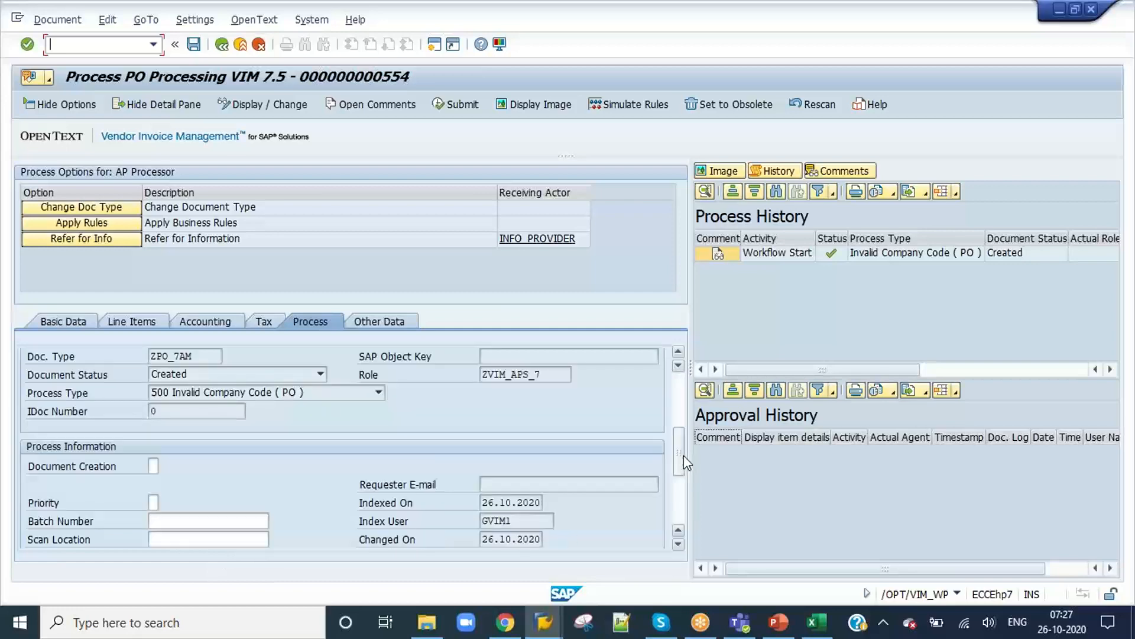
pyautogui.moveTo(684, 456); pyautogui.dragTo(694, 434)
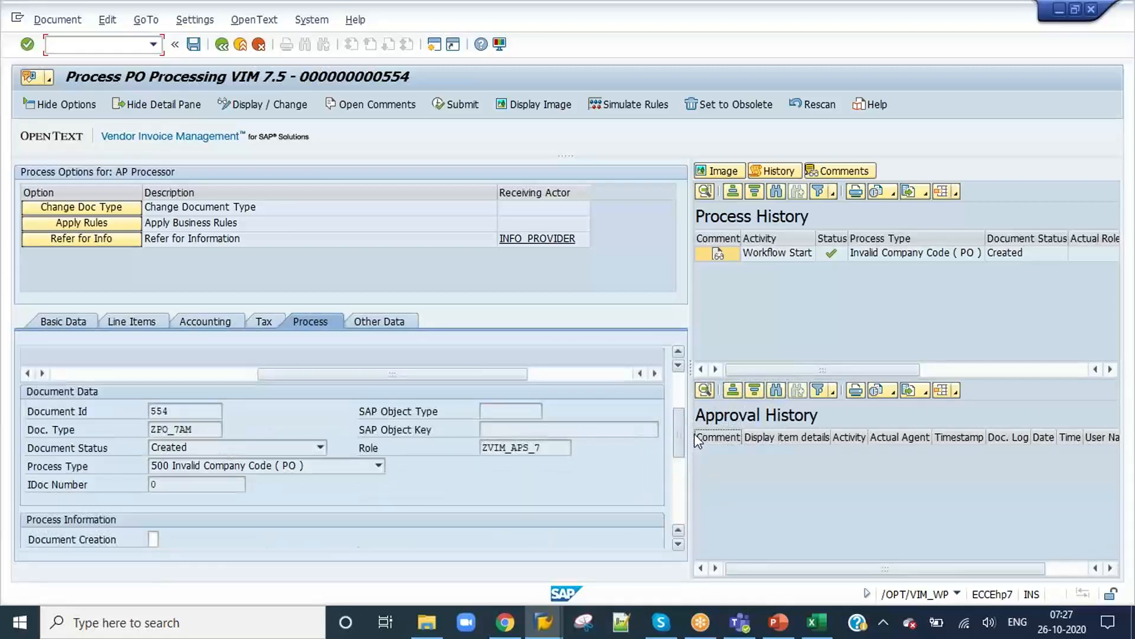
# Step: Return to characteristic DE's new screen configuration entries and set the first row's process type to 500
pyautogui.hotkey('alt', 'Tab')
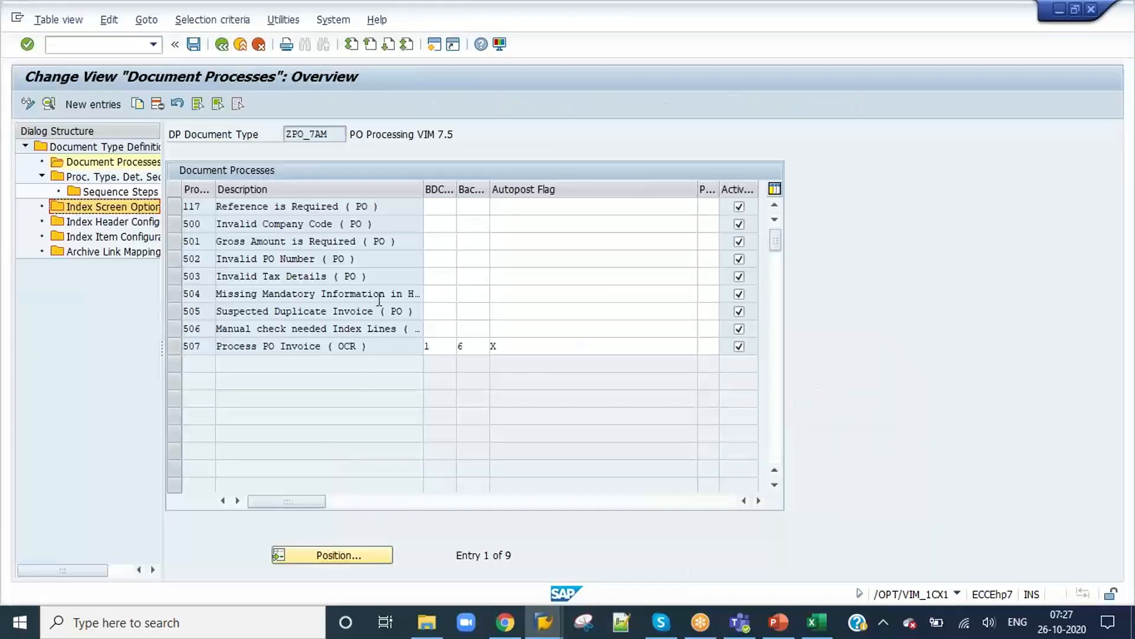
pyautogui.hotkey('alt', 'Tab')
pyautogui.hotkey('alt', 'Tab')
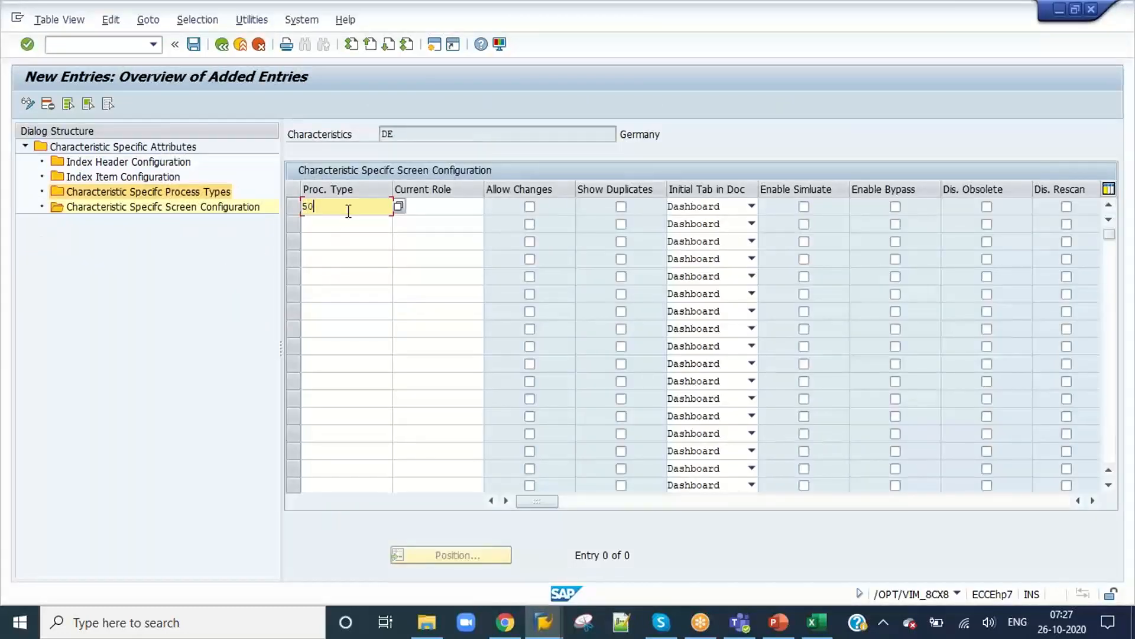
# Step: Set the current role of the process type 500 row to ZVIM_APS_7, copied from document 554's process data
pyautogui.click(453, 204)
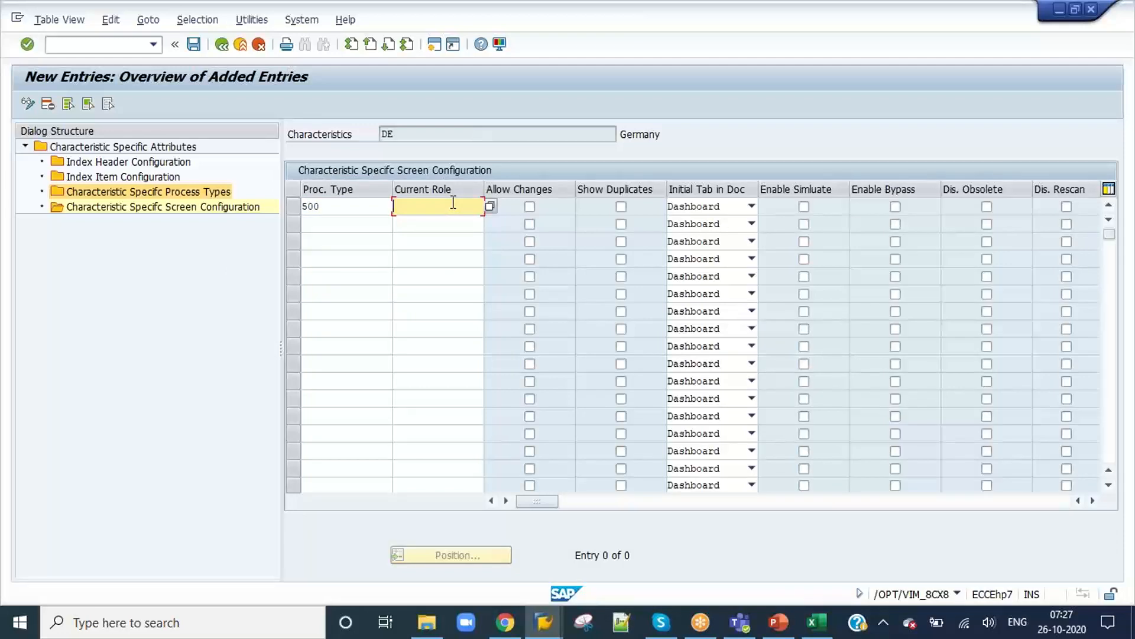
pyautogui.write('Z')
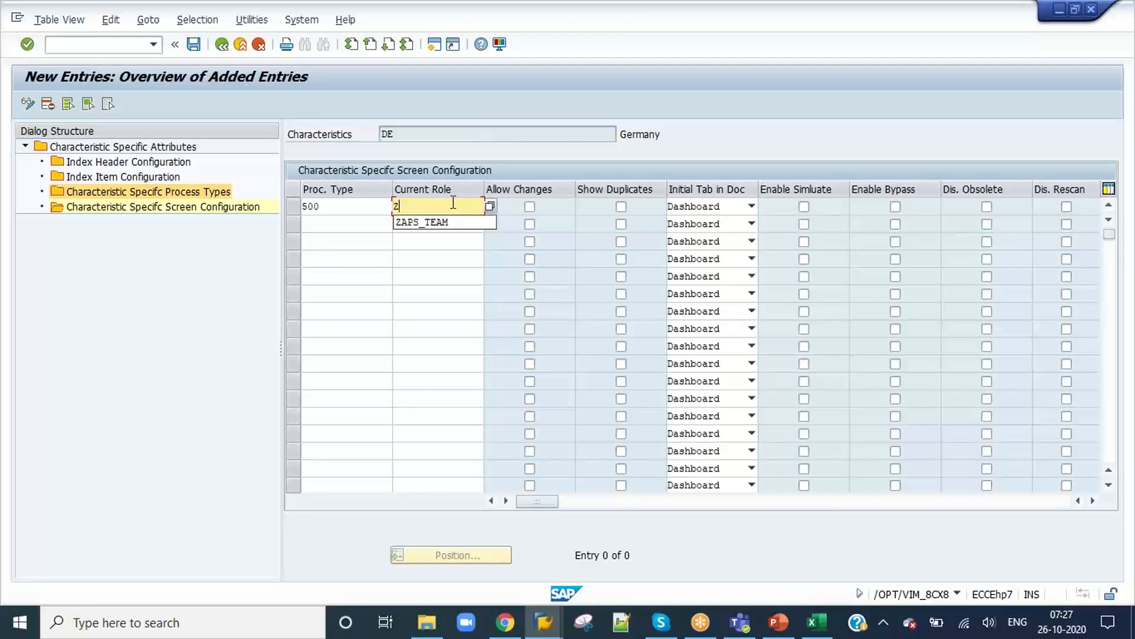
pyautogui.hotkey('alt', 'Tab')
pyautogui.hotkey('alt', 'Tab')
pyautogui.press('Tab')
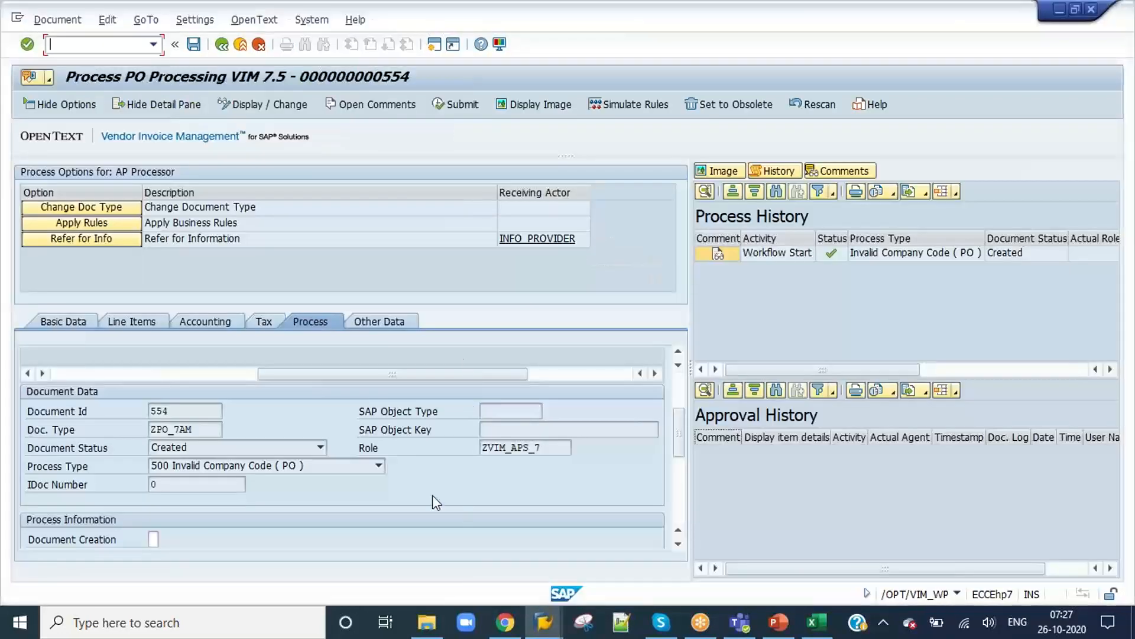
pyautogui.moveTo(552, 448); pyautogui.dragTo(479, 450)
pyautogui.hotkey('ctrl', 'c')
pyautogui.hotkey('alt', 'Tab')
pyautogui.hotkey('alt', 'Tab')
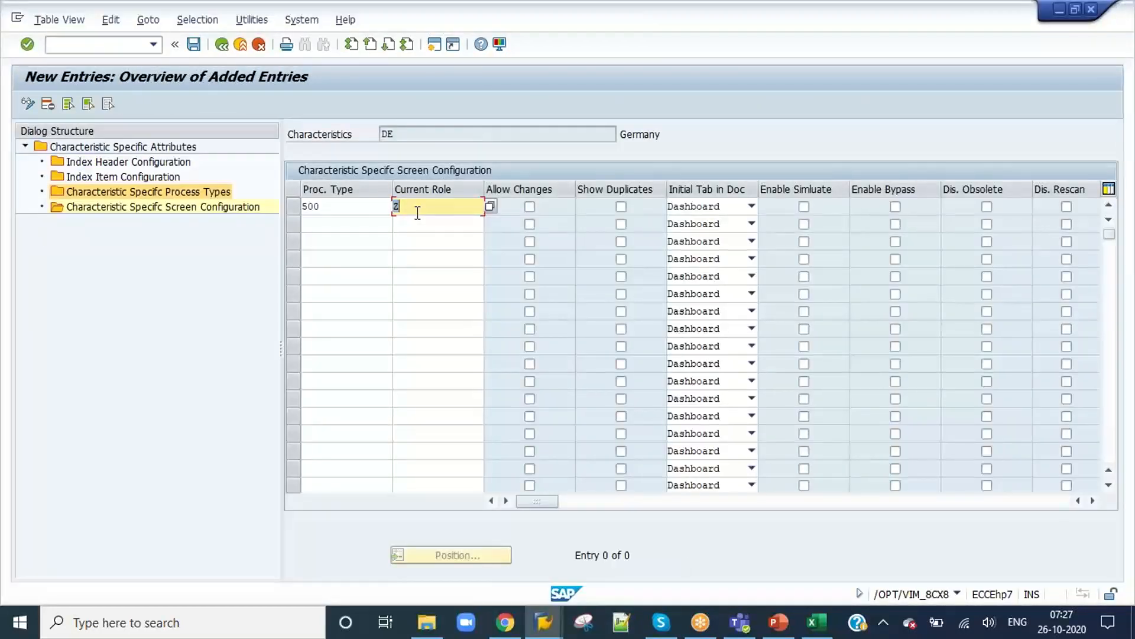
pyautogui.hotkey('ctrl', 'v')
# Step: Enable Show Duplicates, Enable Simulate and Enable Bypass for the process type 500 row and save the entry
pyautogui.click(621, 207)
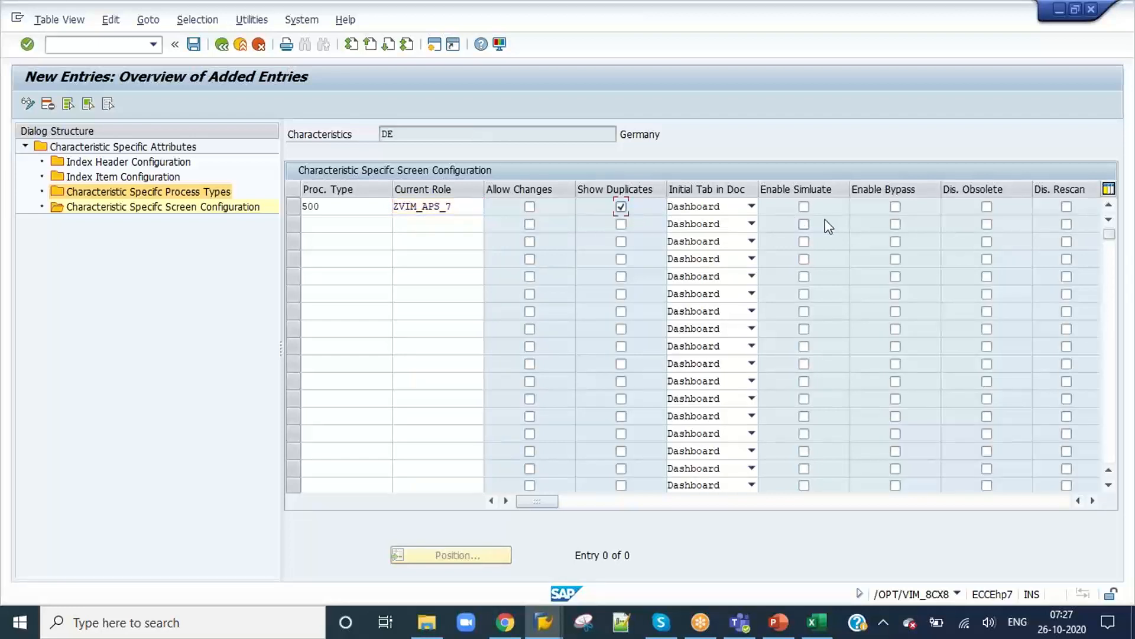
pyautogui.click(896, 207)
pyautogui.moveTo(547, 507); pyautogui.dragTo(416, 499)
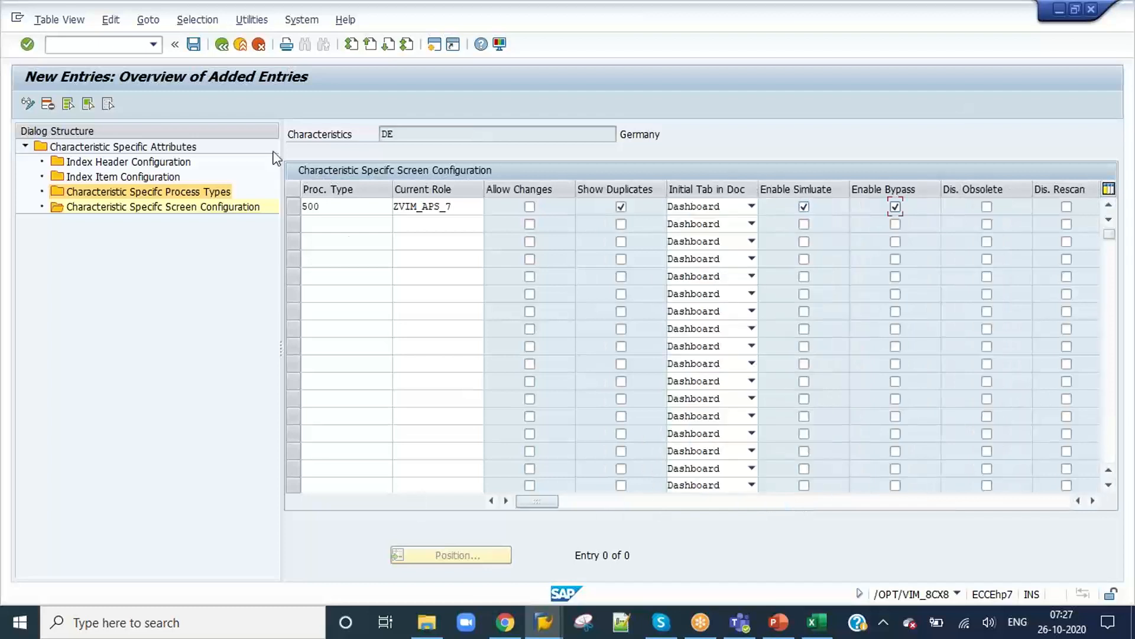
pyautogui.click(194, 48)
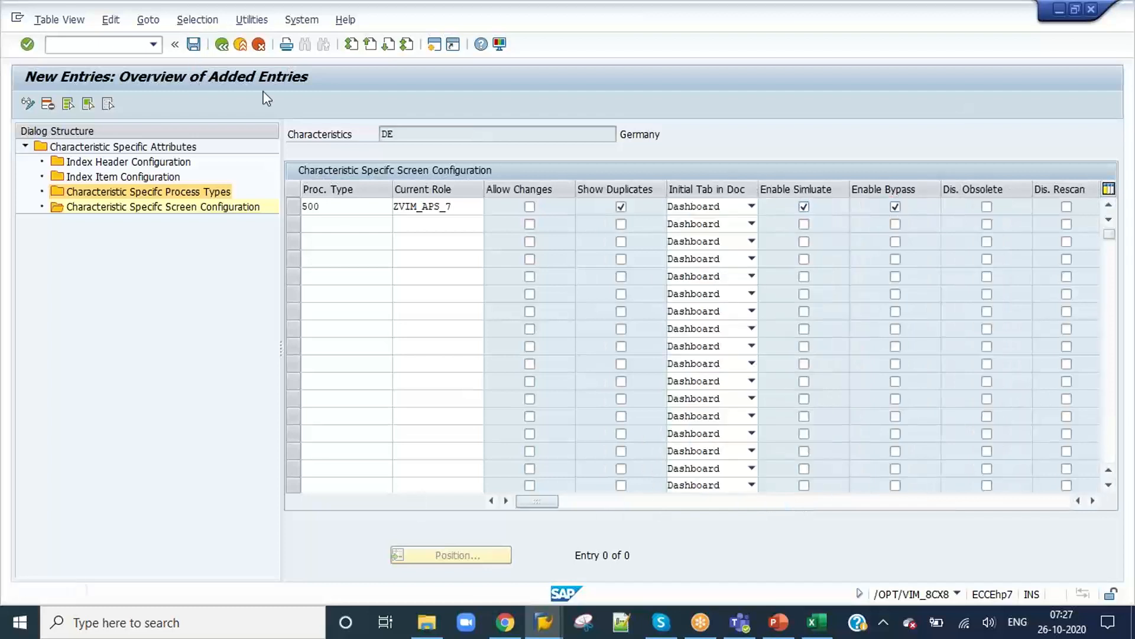
pyautogui.click(460, 208)
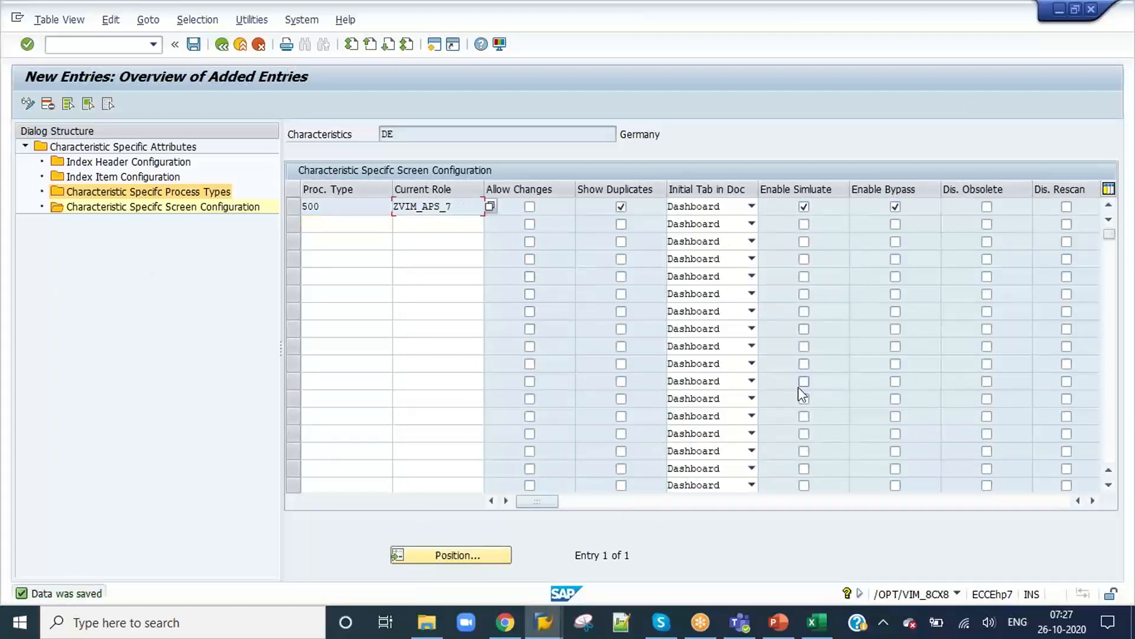
# Step: Save document 554 and reopen its work item from the inbox to examine the process options and basic data
pyautogui.hotkey('alt', 'Tab')
pyautogui.hotkey('alt', 'Tab')
pyautogui.press('Tab')
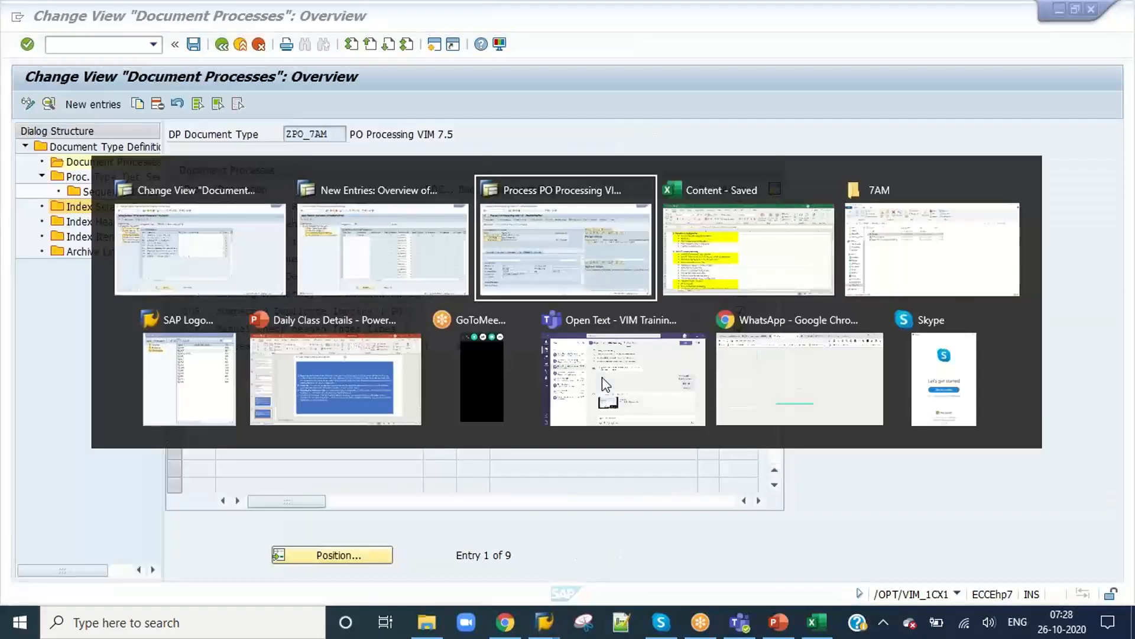
pyautogui.click(194, 44)
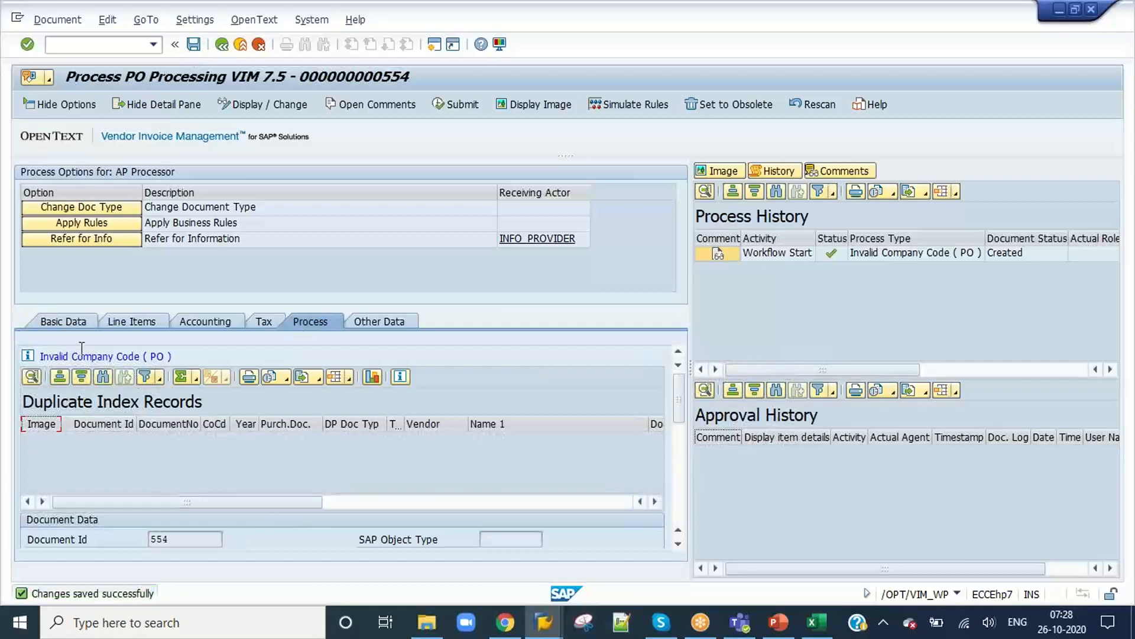
pyautogui.click(77, 328)
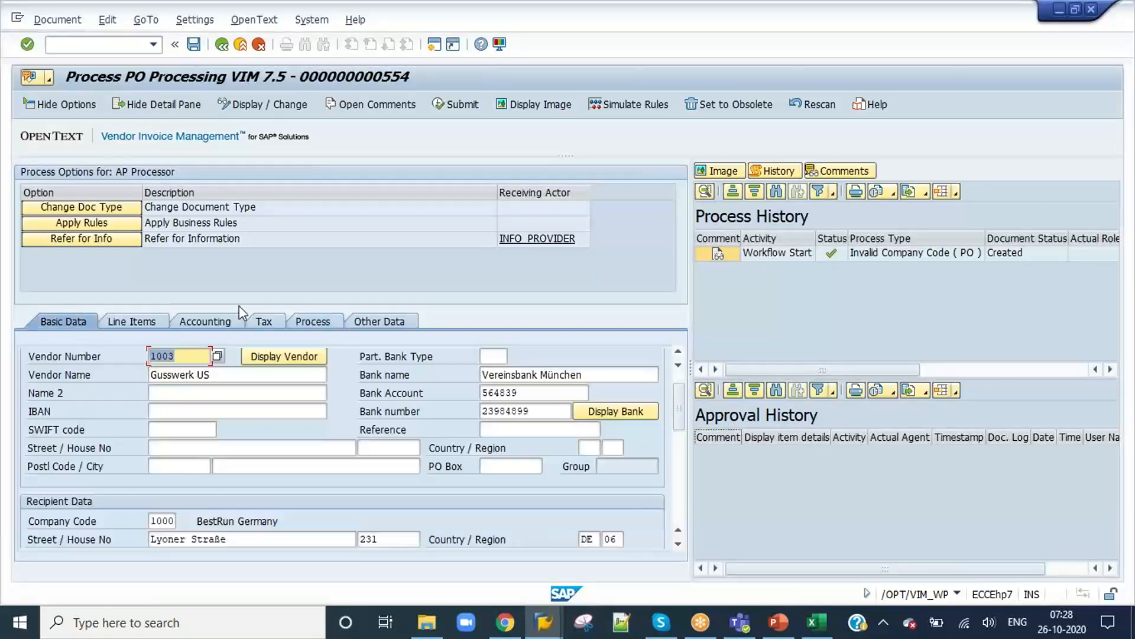
pyautogui.click(222, 46)
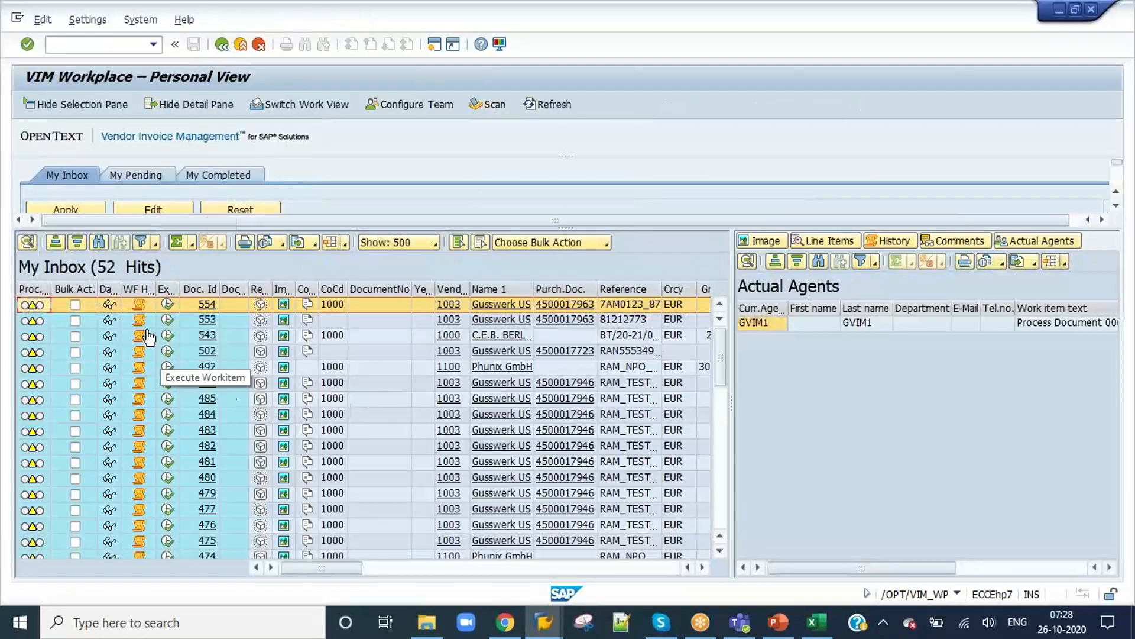
pyautogui.click(168, 306)
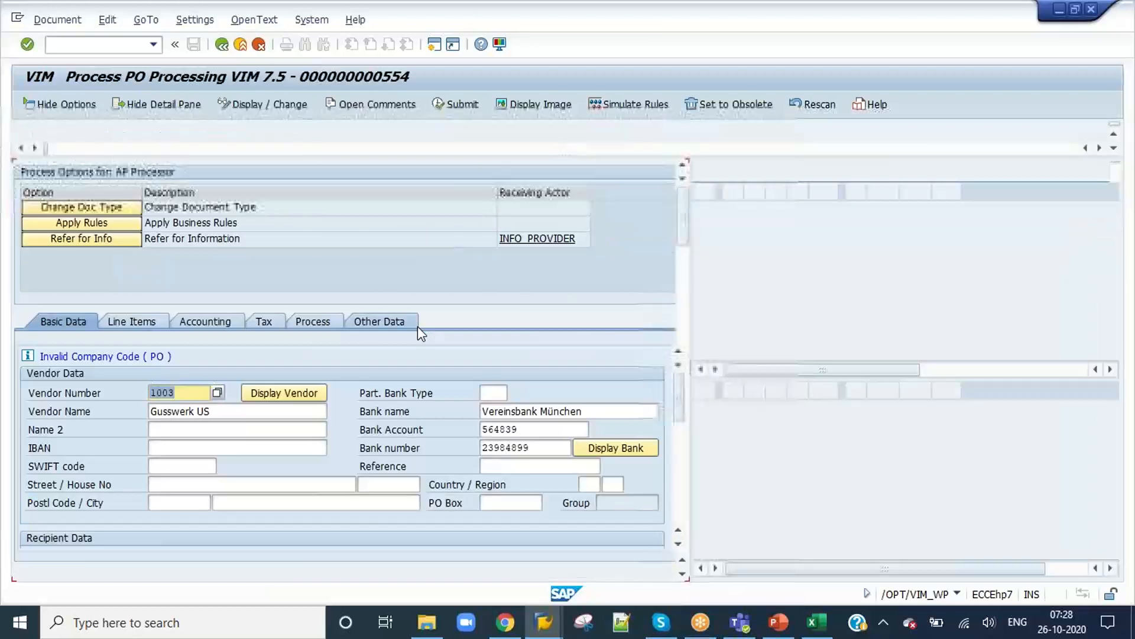
pyautogui.scroll(-3, 426, 344)
pyautogui.scroll(3, 426, 344)
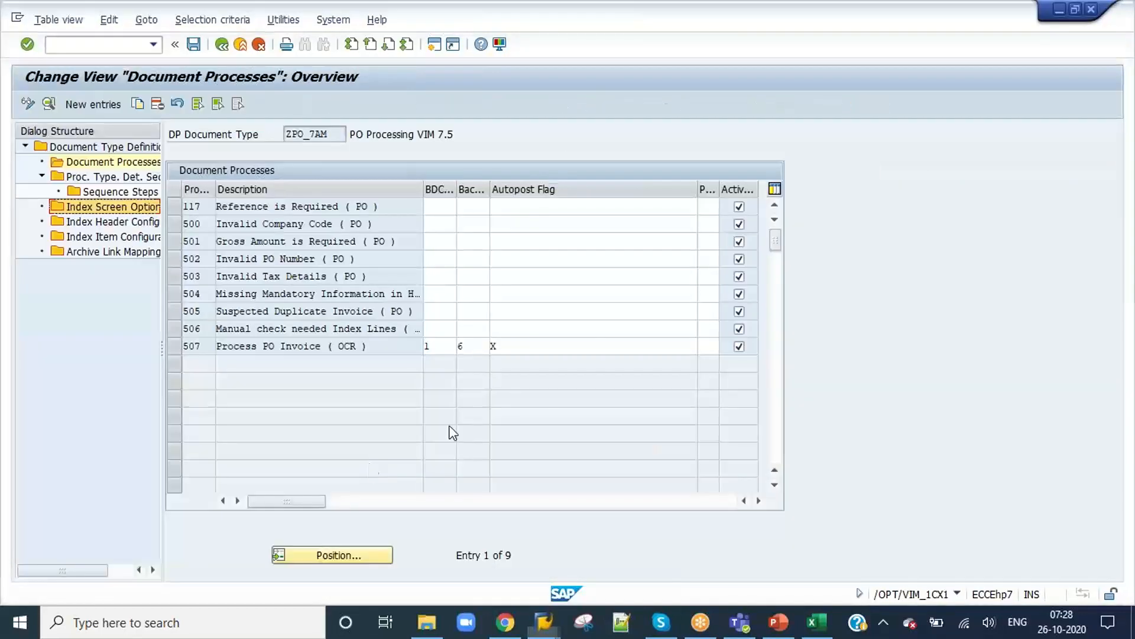
# Step: Return to characteristic DE's screen configuration, save it again and try enabling Allow Changes for process type 500
pyautogui.hotkey('alt', 'Tab')
pyautogui.hotkey('alt', 'Tab')
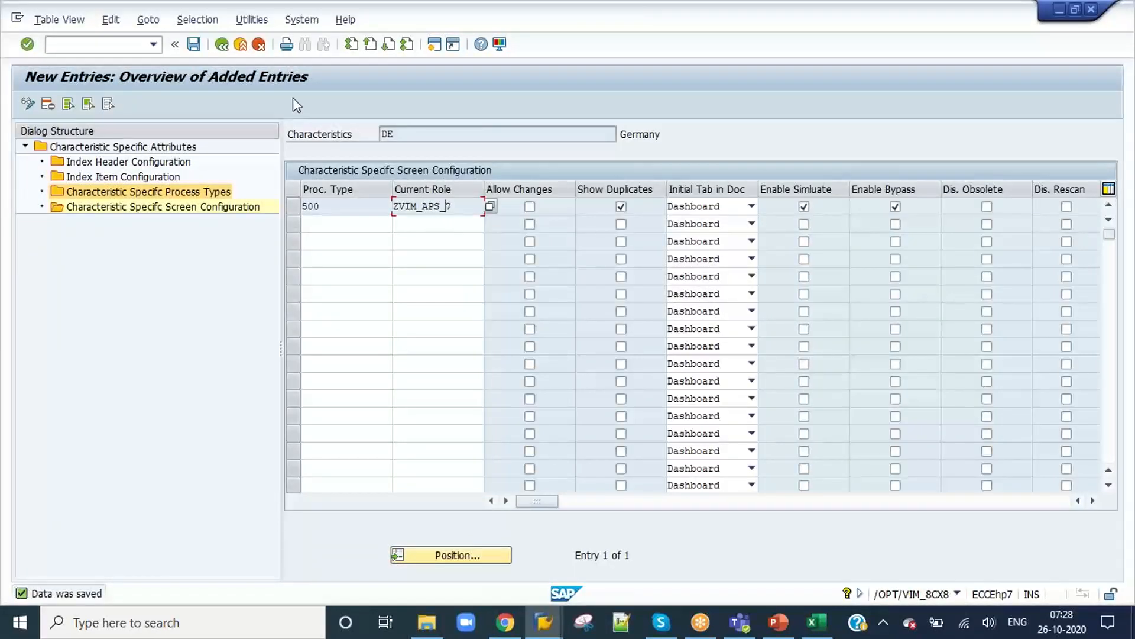
pyautogui.click(194, 43)
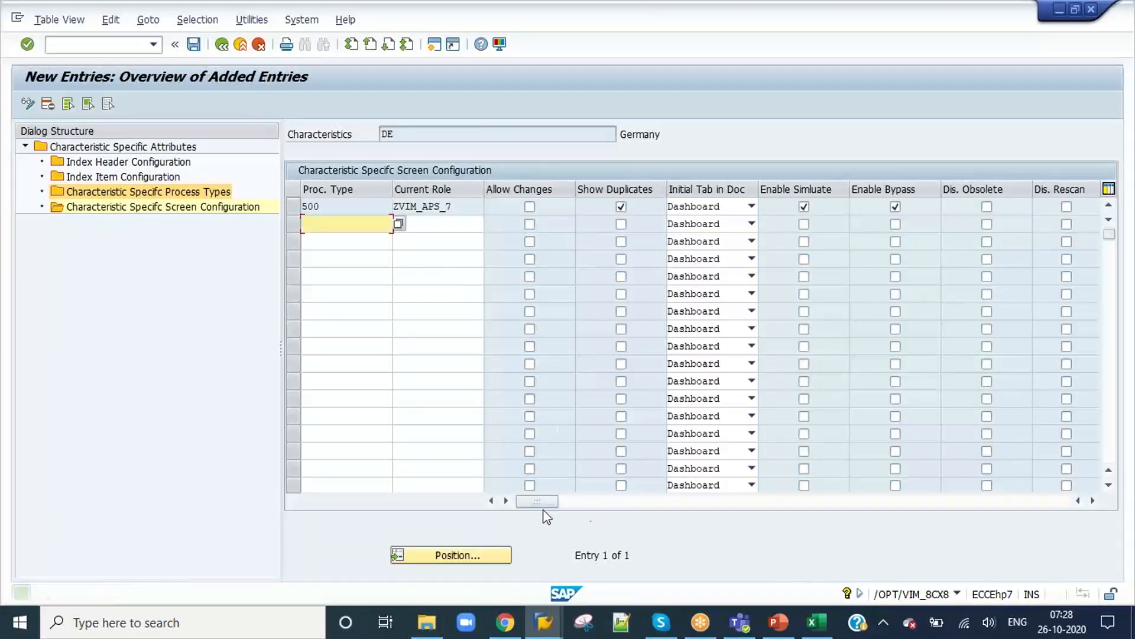
pyautogui.moveTo(546, 505); pyautogui.dragTo(536, 526)
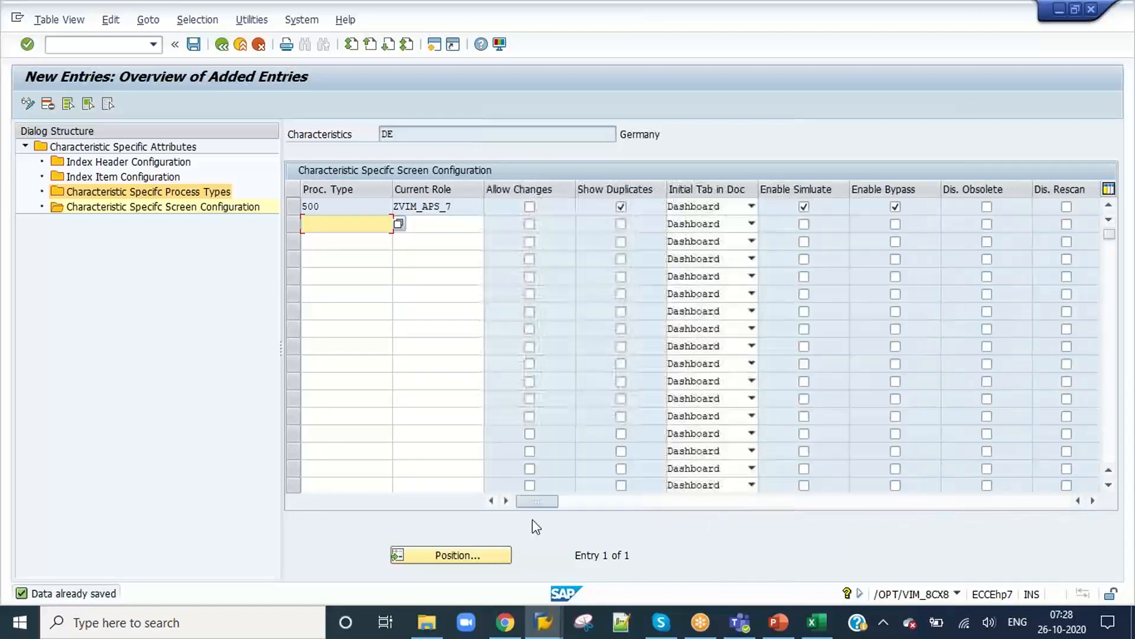
pyautogui.click(450, 210)
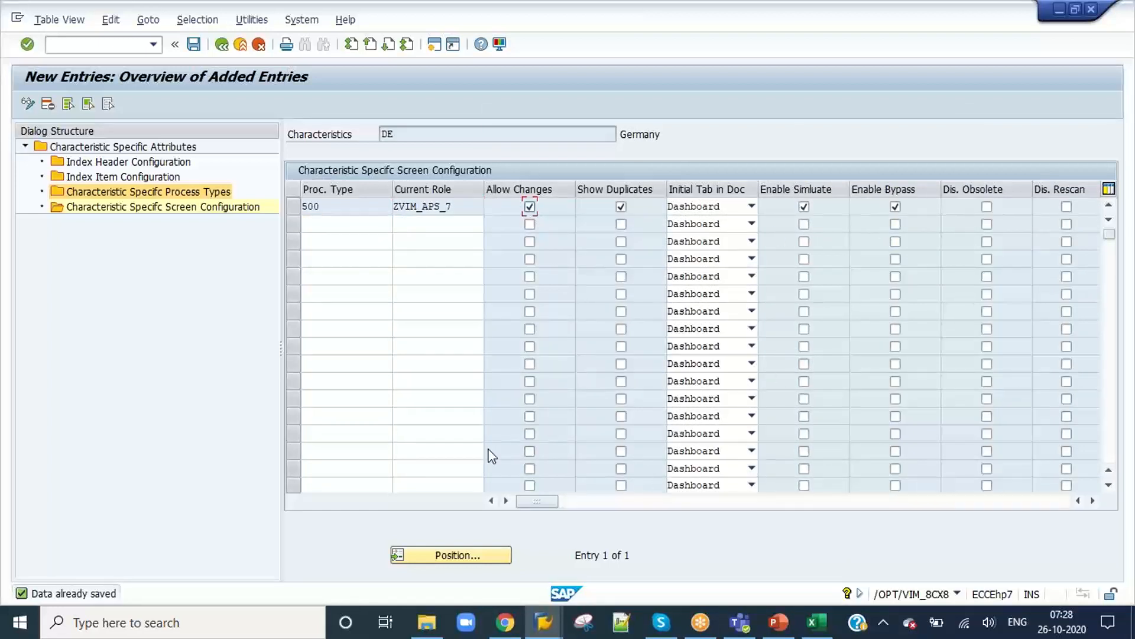
# Step: Check process type 503 in ZPO_7AM's document processes and open the Process Type Definition through a new /OPT/SPRO session
pyautogui.hotkey('alt', 'Tab')
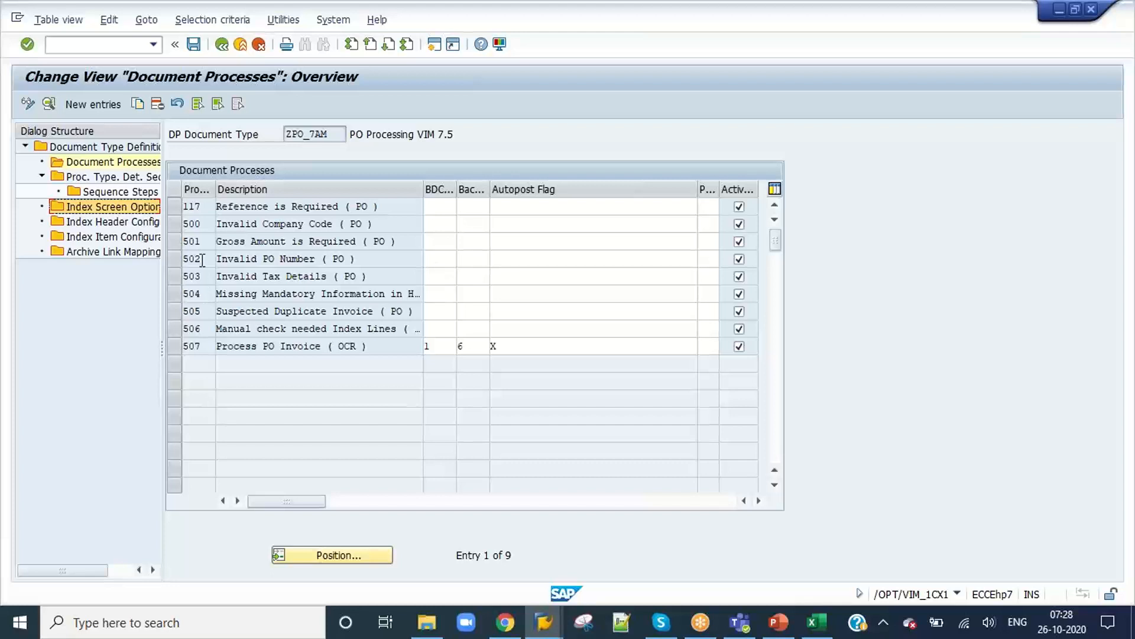
pyautogui.moveTo(208, 278); pyautogui.dragTo(195, 279)
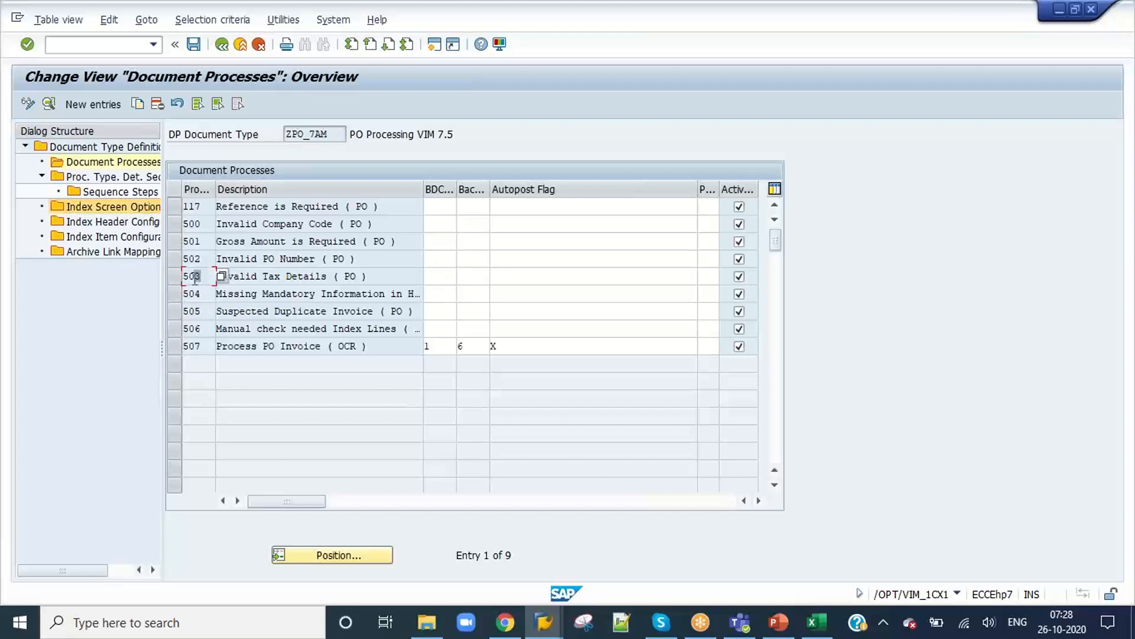
pyautogui.hotkey('alt', 'Tab')
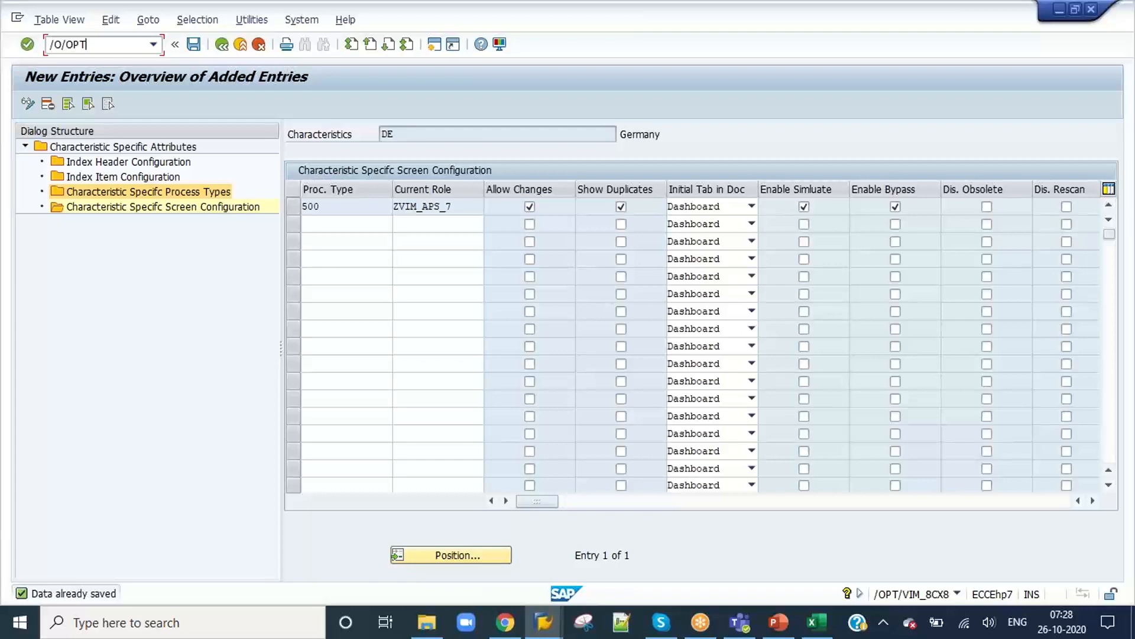
pyautogui.press('Return')
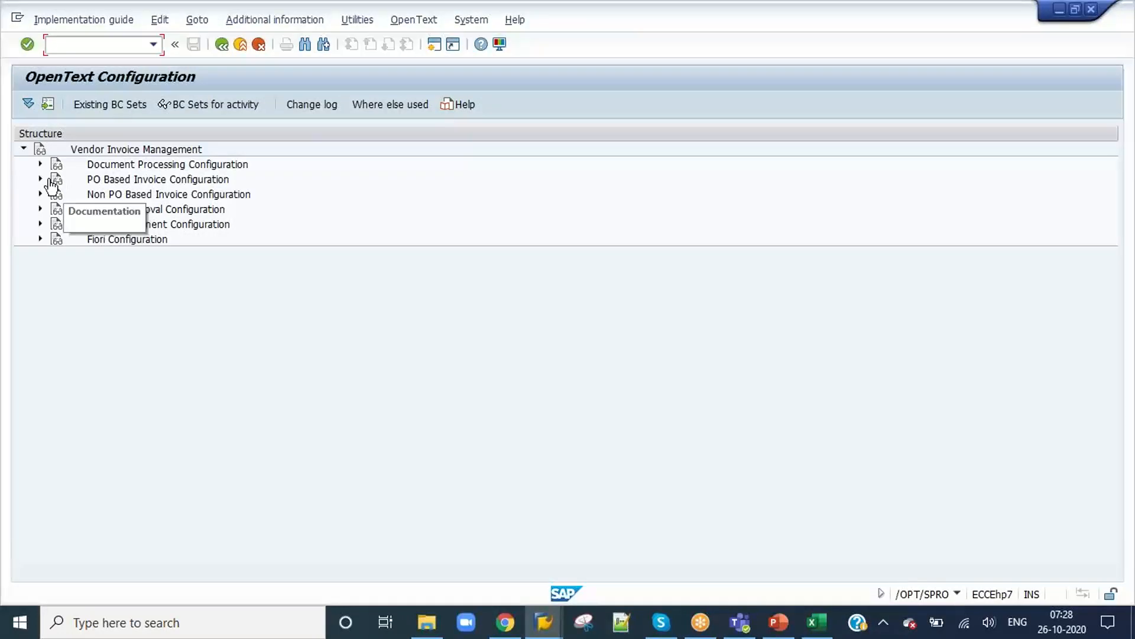
pyautogui.click(39, 164)
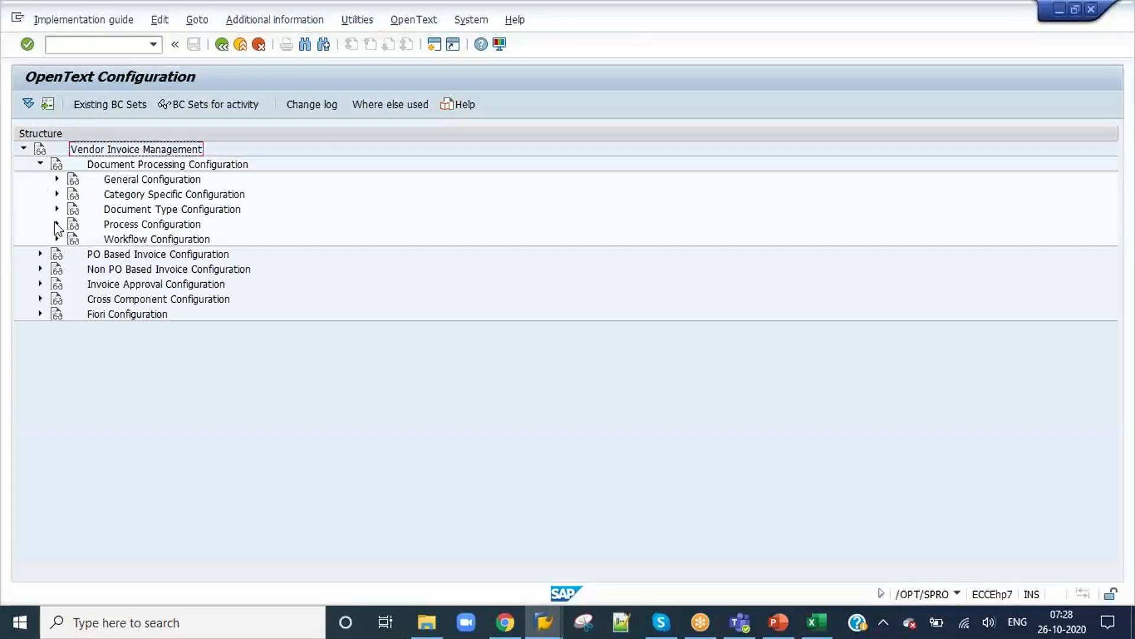
pyautogui.click(57, 225)
pyautogui.click(107, 239)
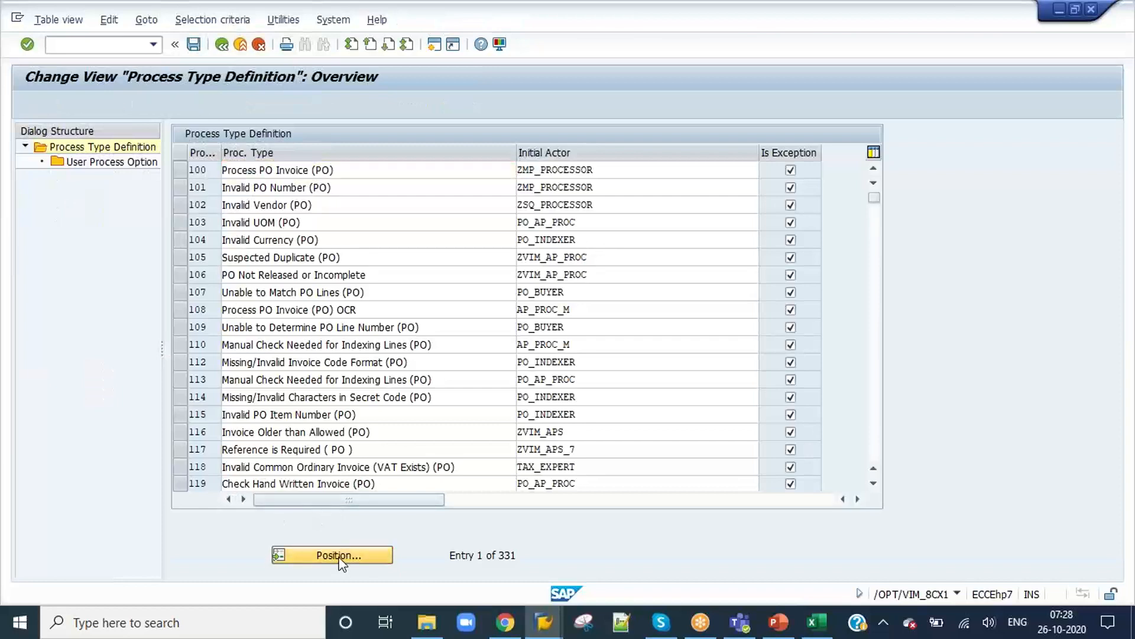
# Step: Find process type 503 in the process type definitions and examine its characteristic check setting
pyautogui.click(339, 556)
pyautogui.write('503')
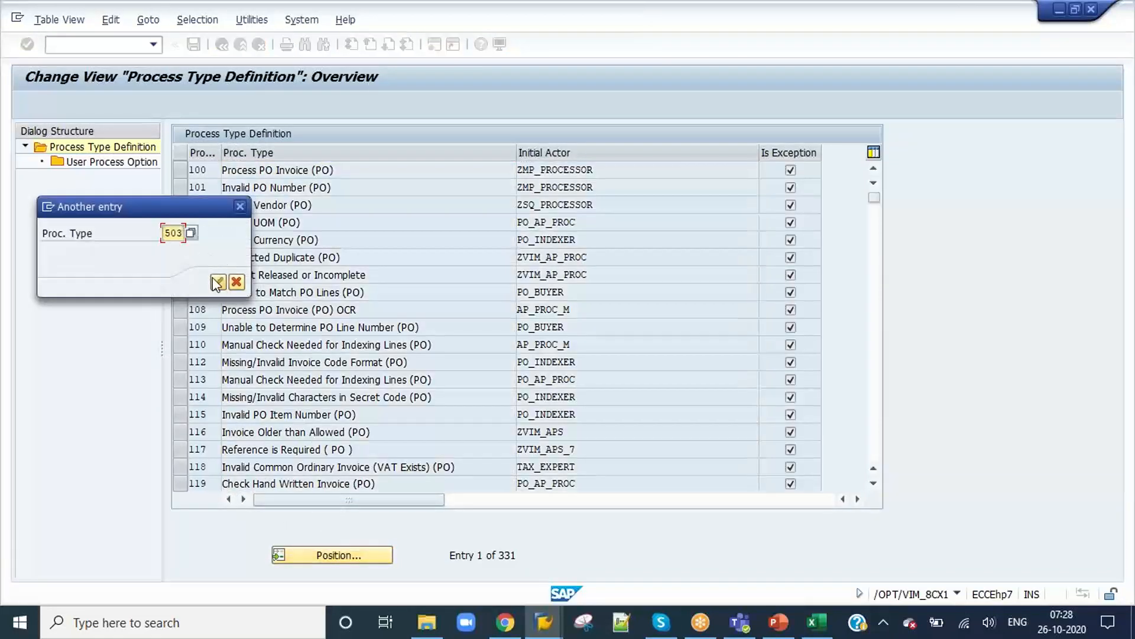
pyautogui.click(217, 282)
pyautogui.click(182, 171)
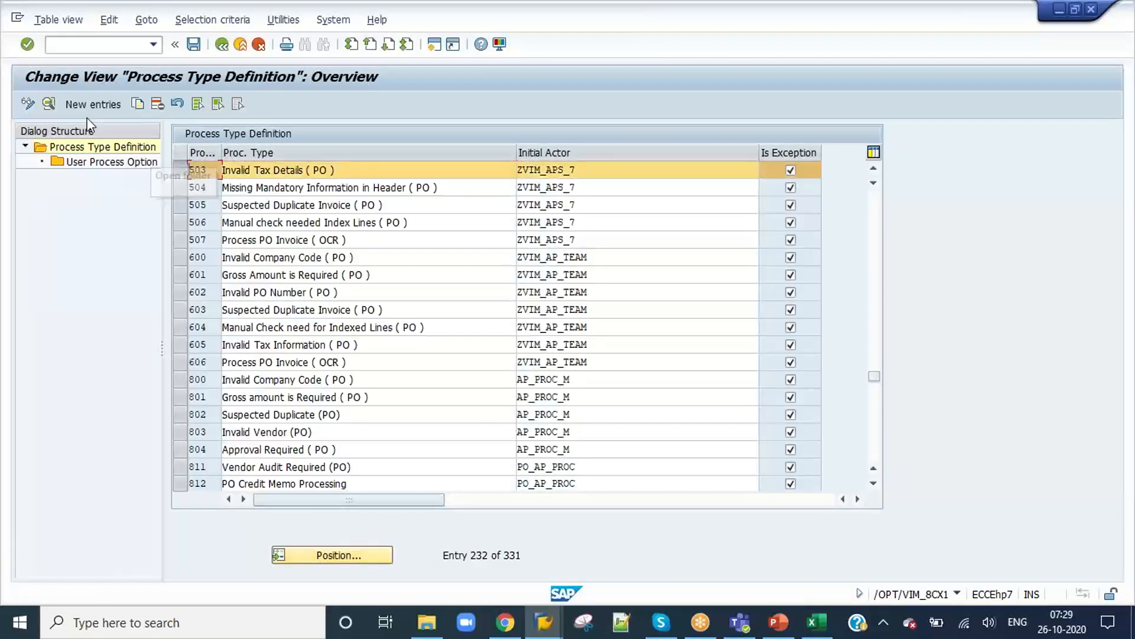
pyautogui.click(48, 103)
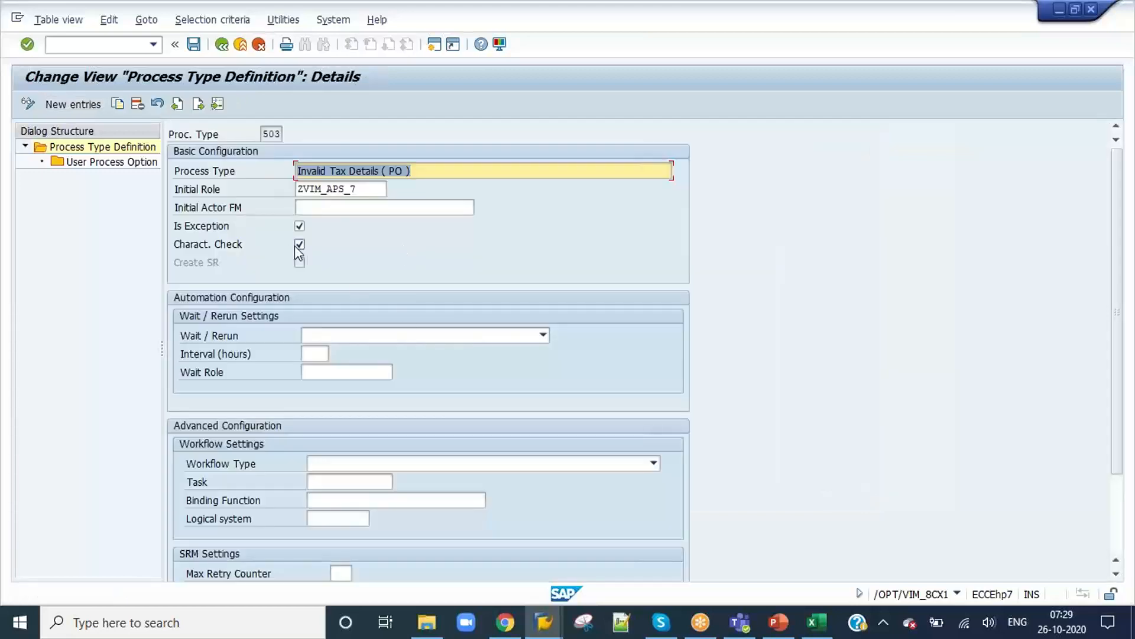
# Step: Enable the characteristic check for process type 500 and save it under the proposed customizing request
pyautogui.click(221, 46)
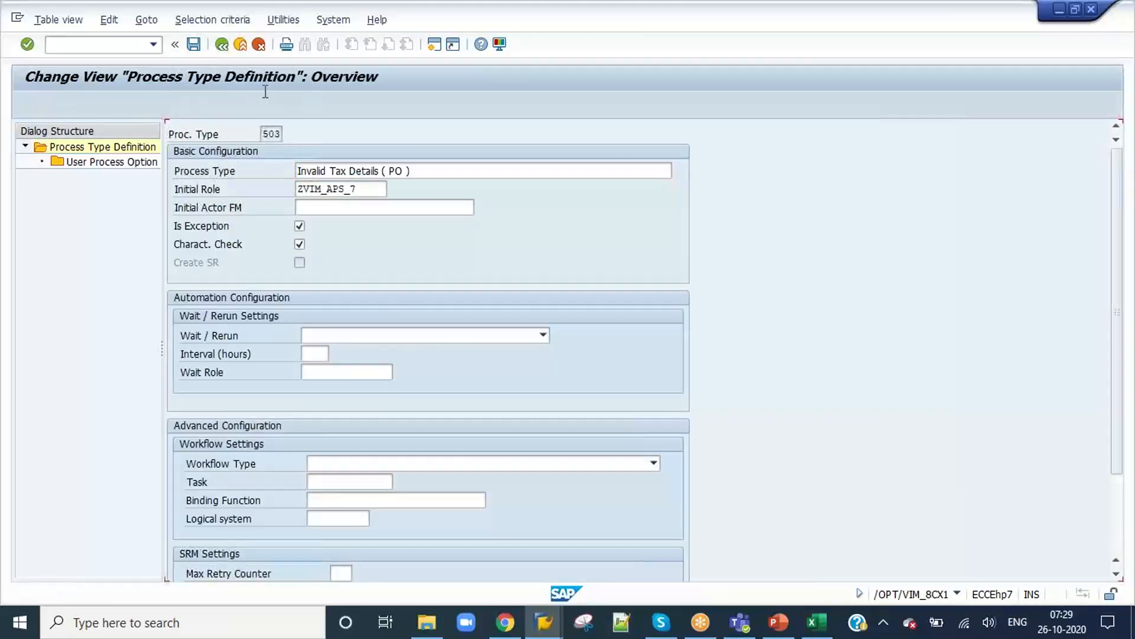
pyautogui.scroll(2, 196, 213)
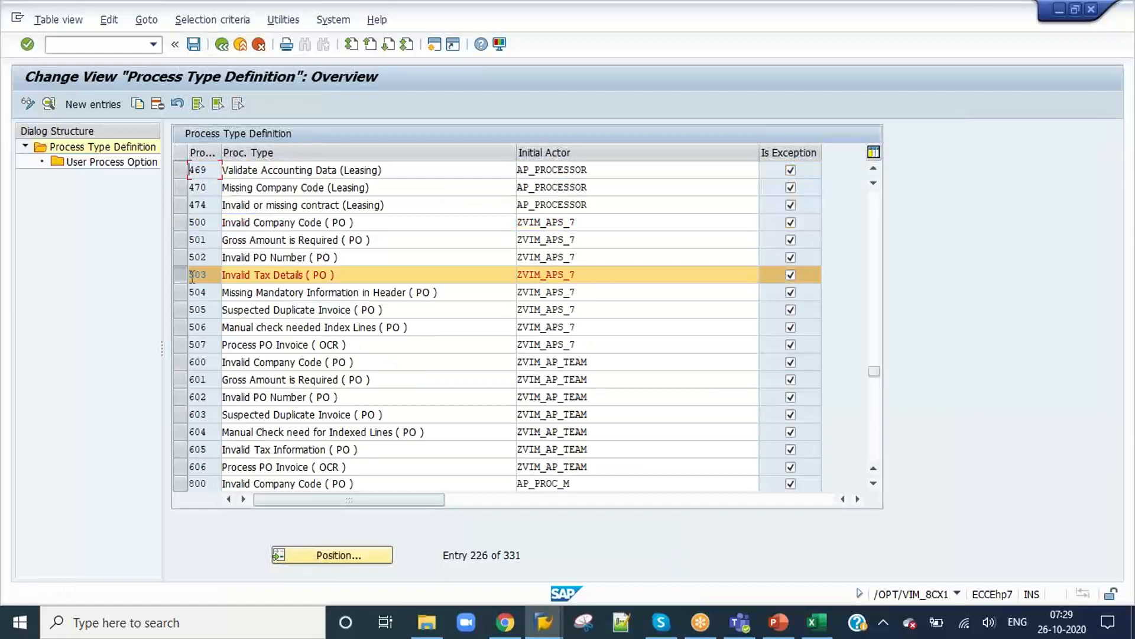
pyautogui.click(183, 223)
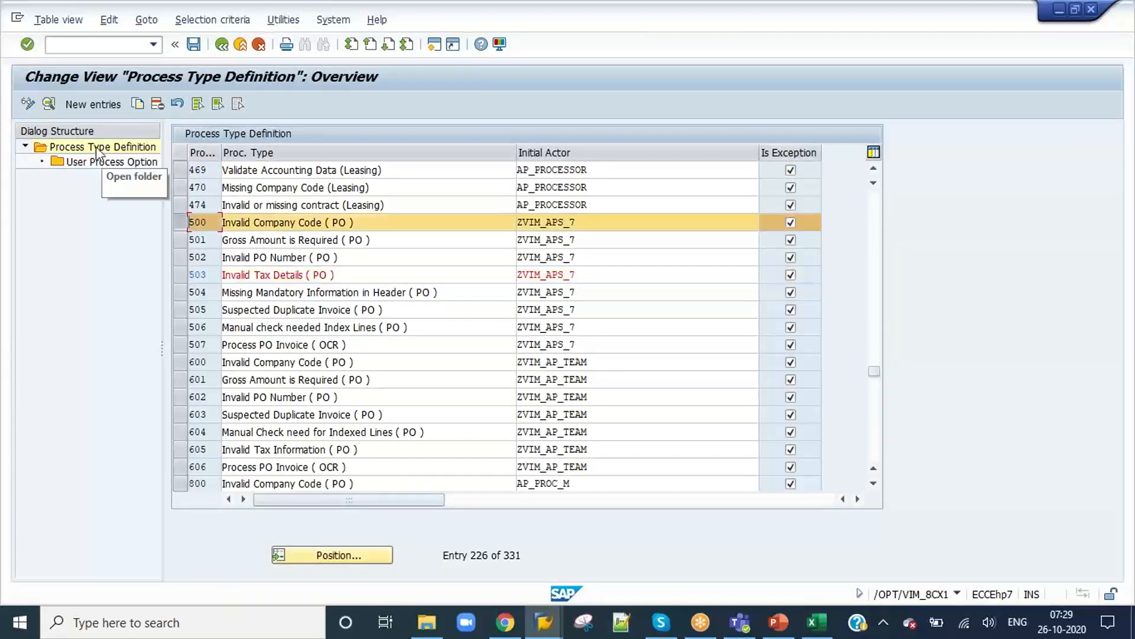
pyautogui.click(50, 104)
pyautogui.click(300, 244)
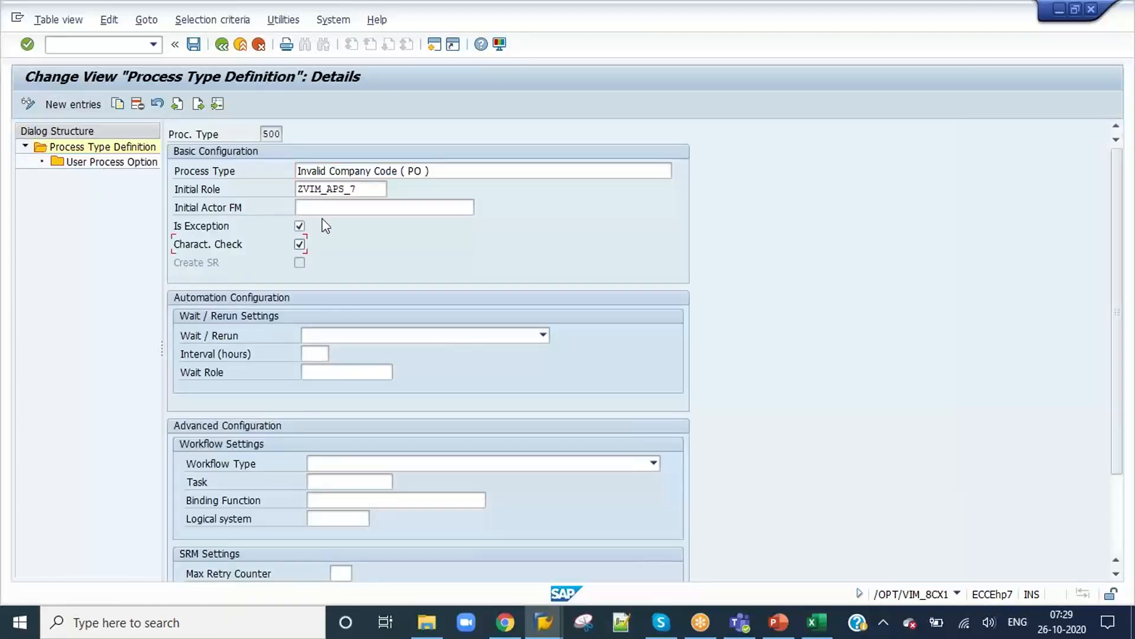
pyautogui.click(193, 44)
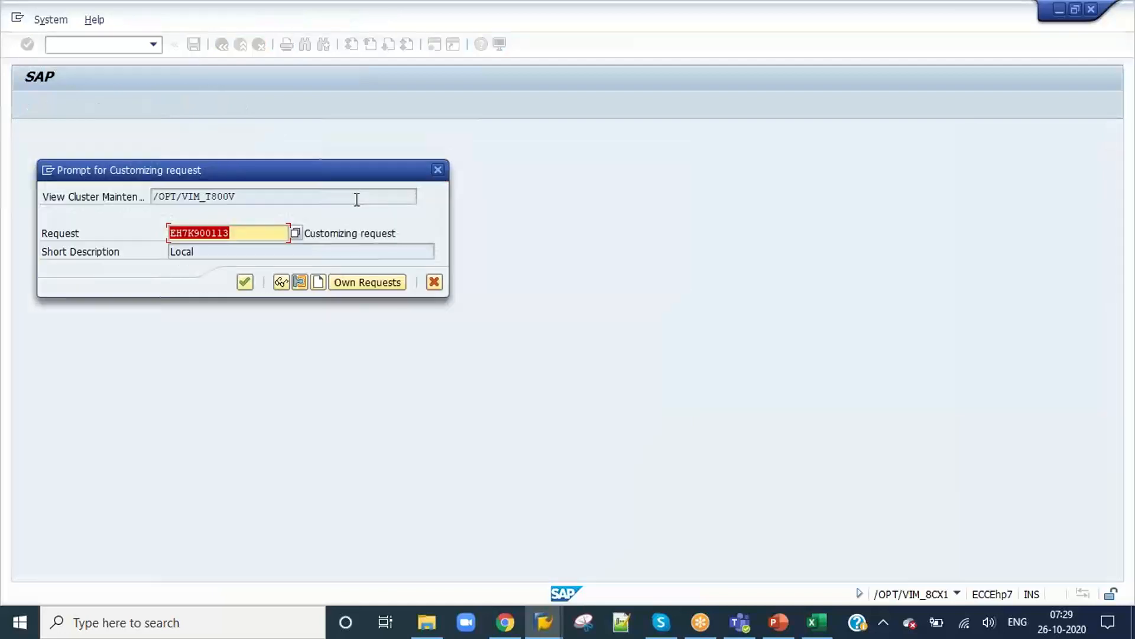
pyautogui.click(248, 286)
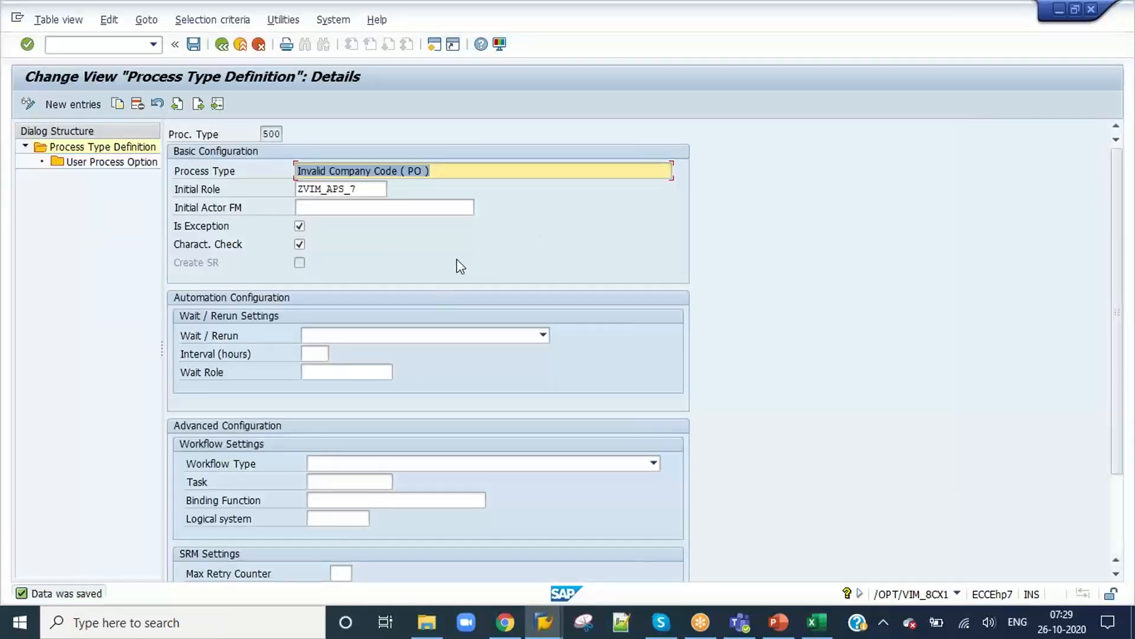
# Step: Disable Allow Changes for process type 500 in characteristic DE's screen configuration and save
pyautogui.hotkey('alt', 'Tab')
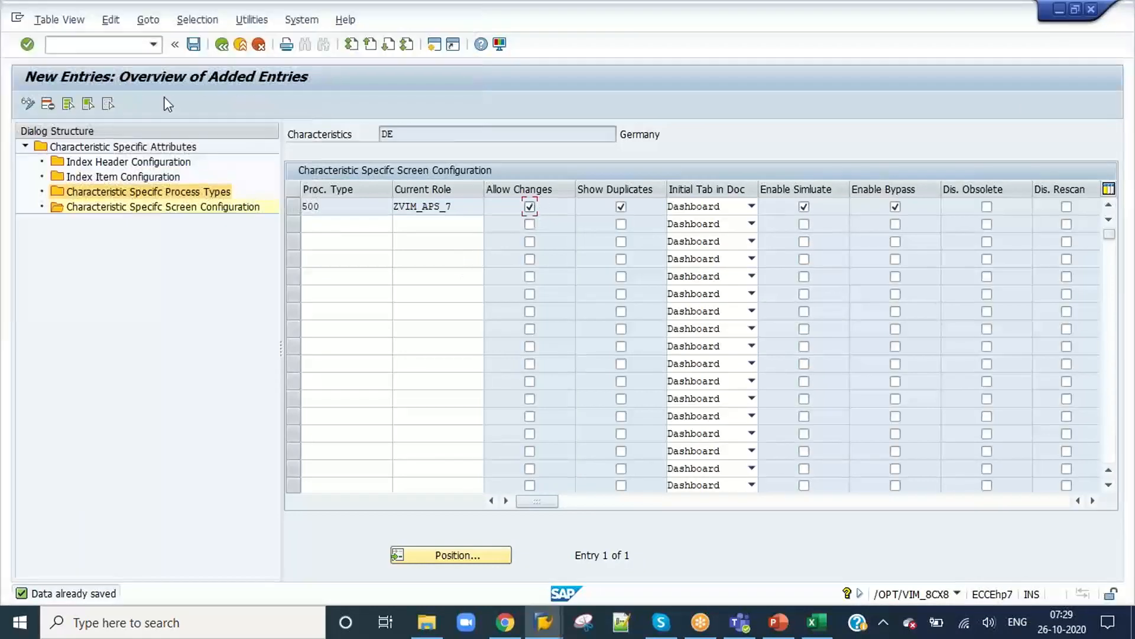
pyautogui.click(530, 207)
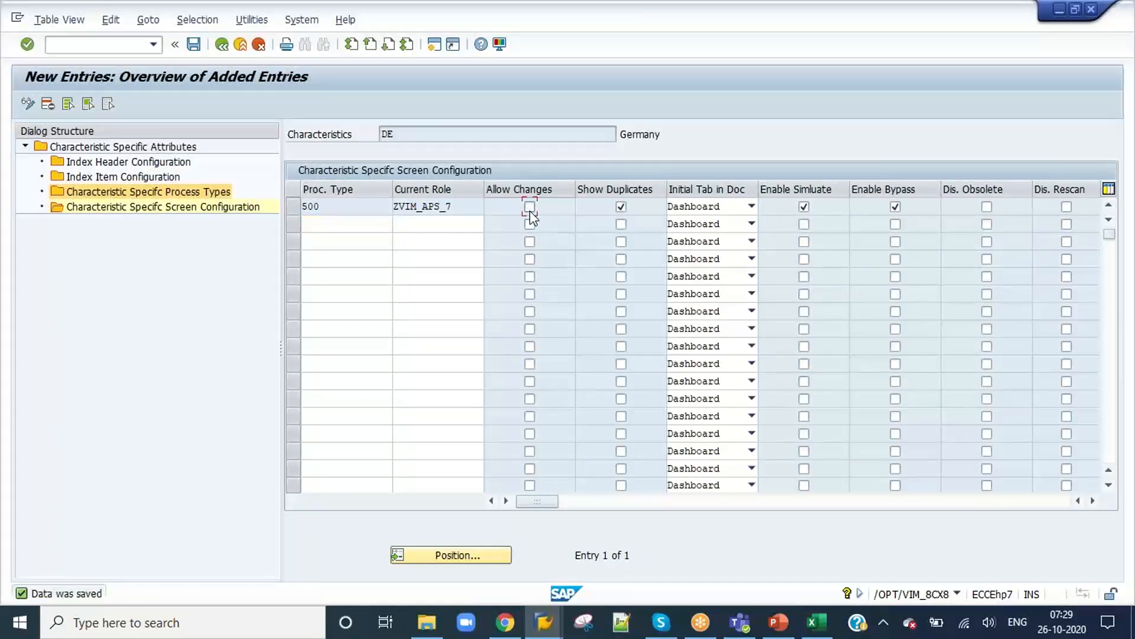
pyautogui.click(193, 44)
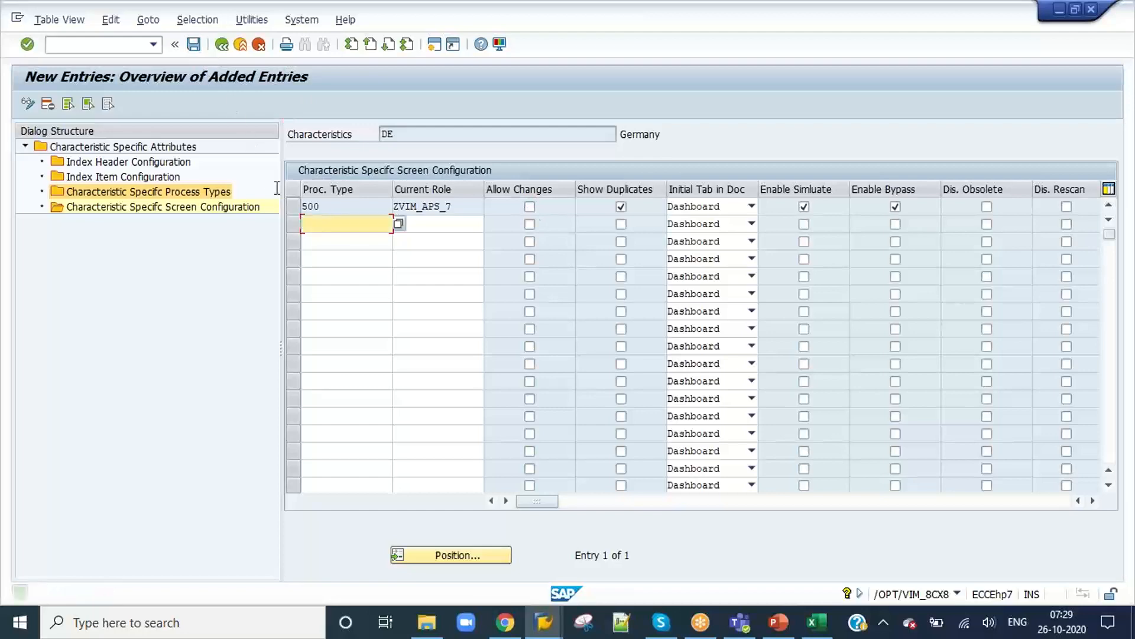
pyautogui.click(508, 624)
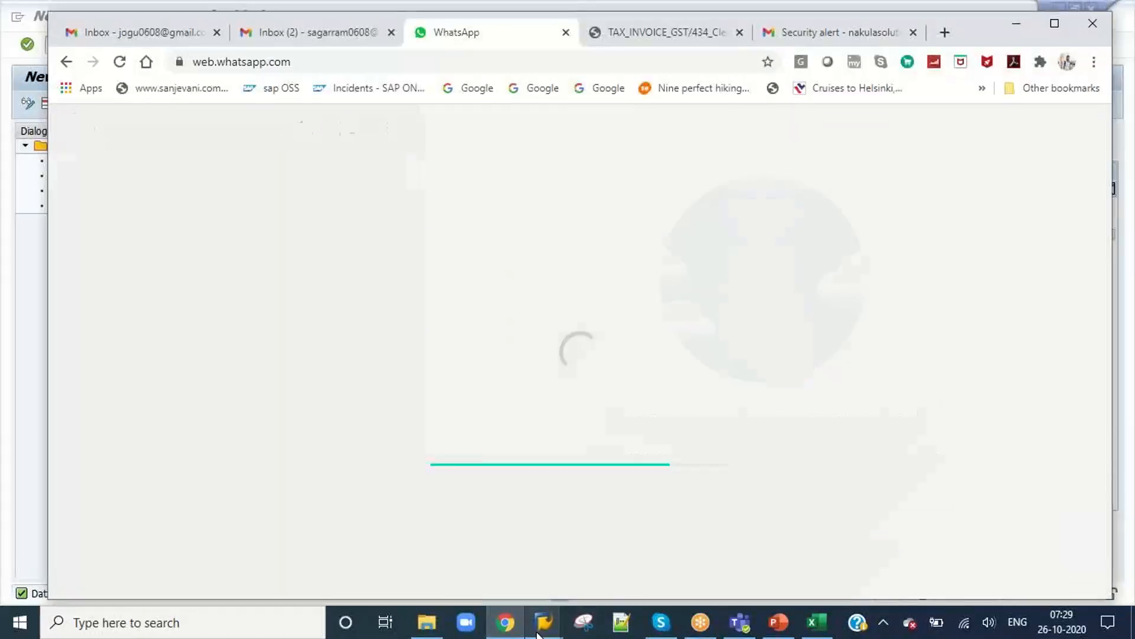
pyautogui.moveTo(539, 632)
pyautogui.click(267, 33)
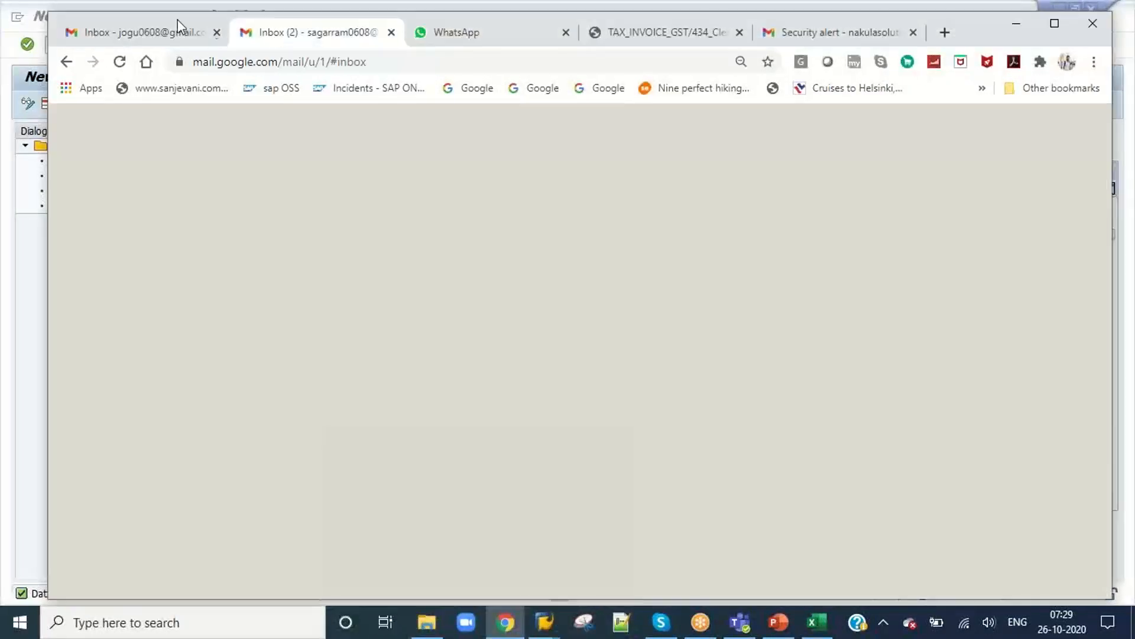
pyautogui.press('super+d')
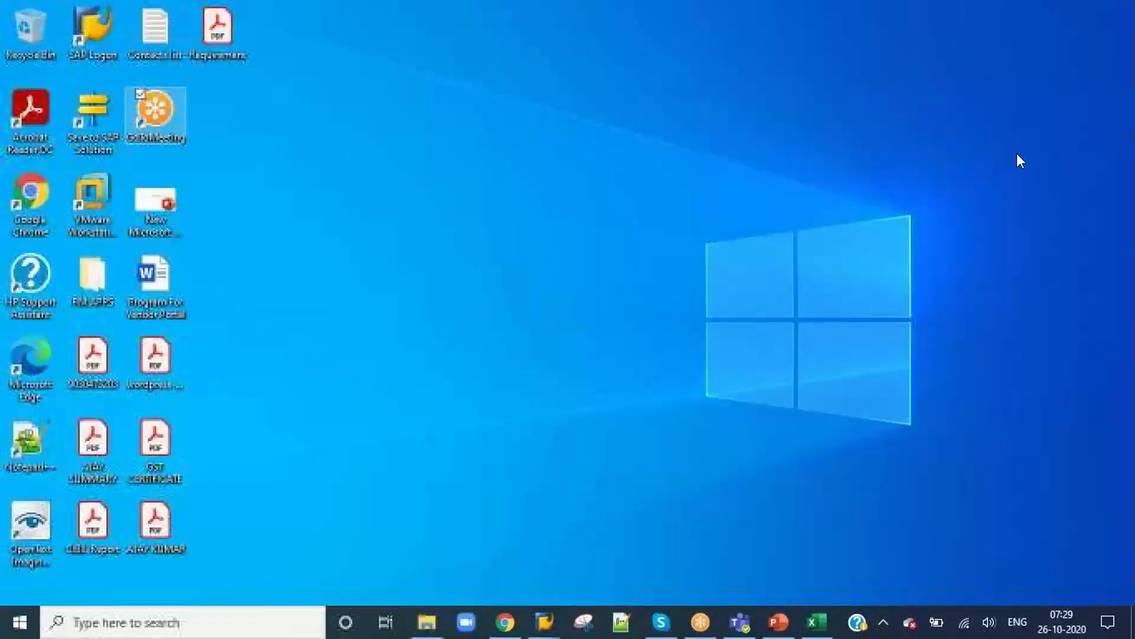
pyautogui.rightClick(563, 215)
pyautogui.click(504, 267)
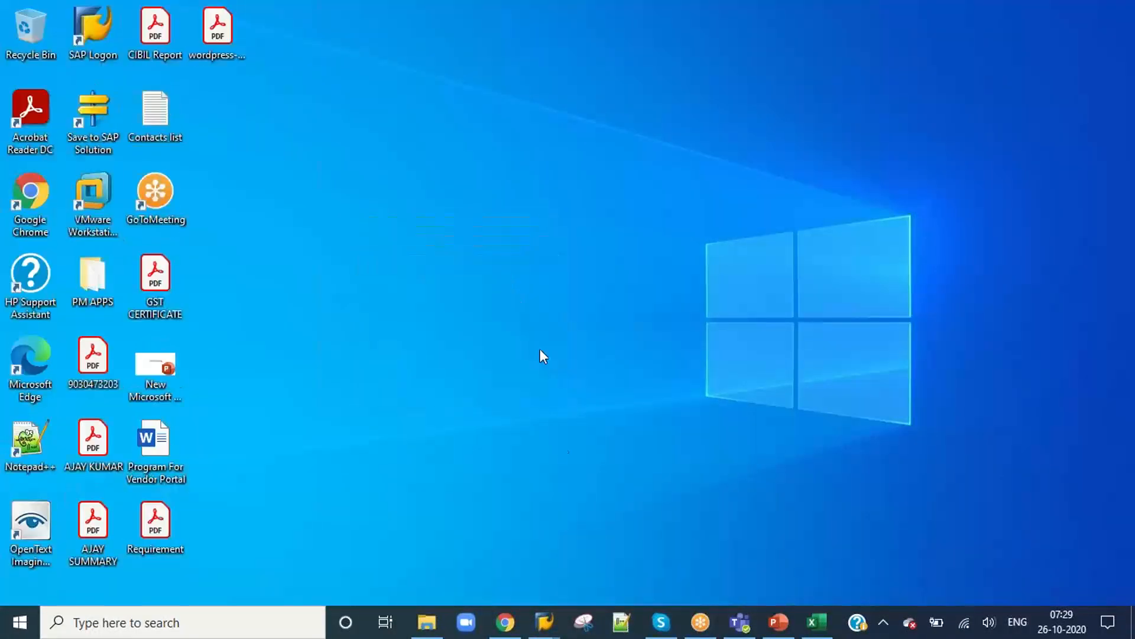
# Step: Save document 554 in its SAP session, return to the VIM Workplace inbox and open the document again
pyautogui.click(549, 630)
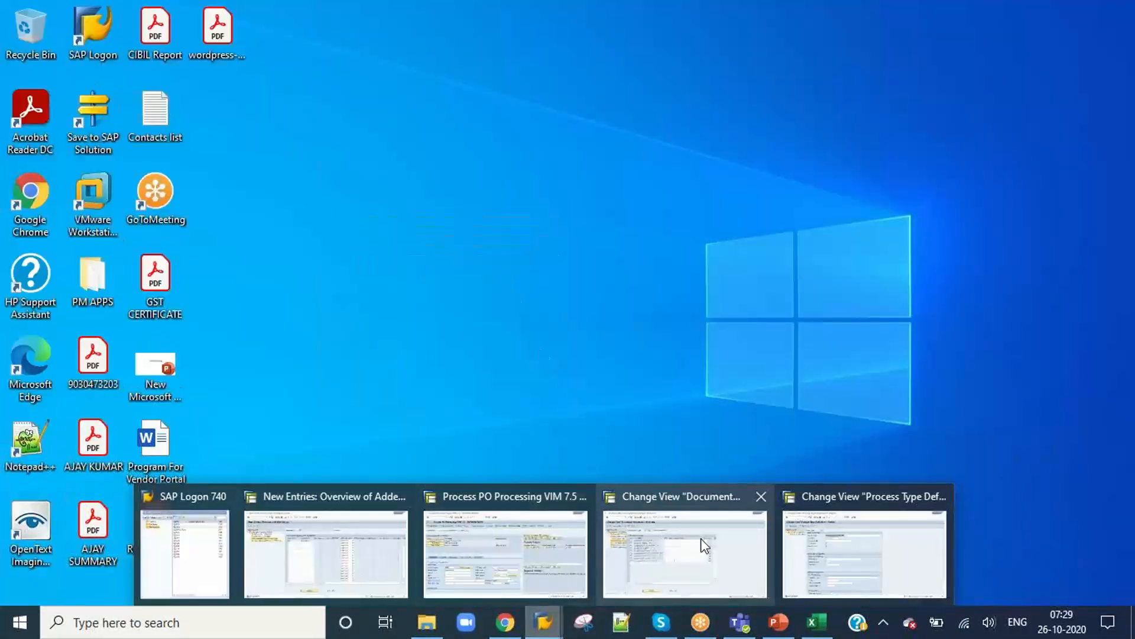
pyautogui.click(571, 552)
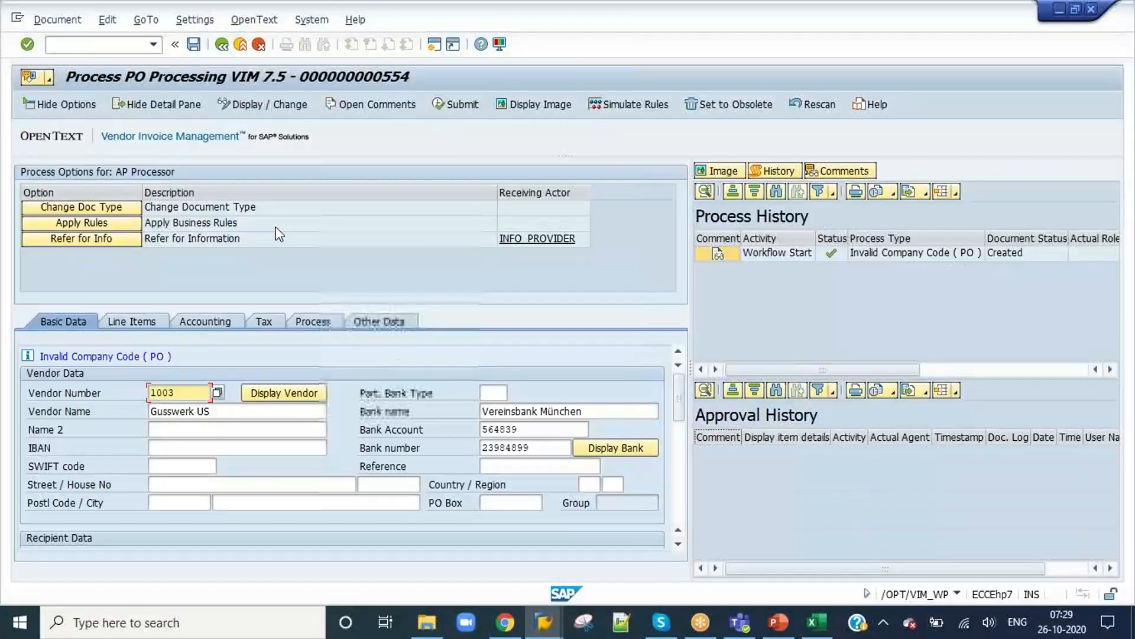
pyautogui.click(193, 44)
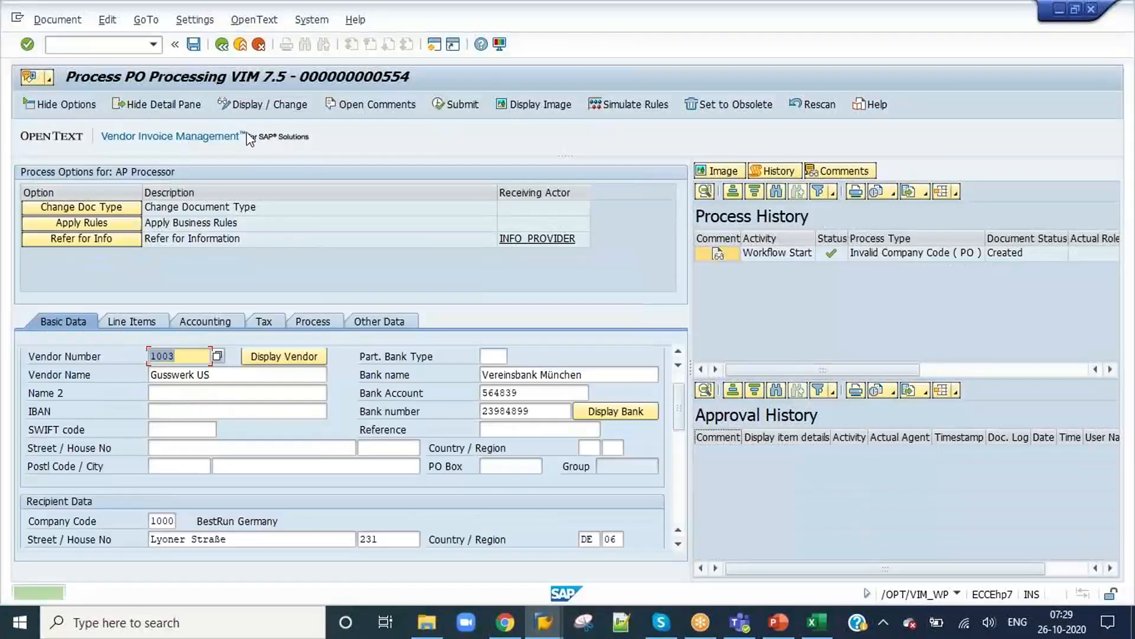
pyautogui.click(222, 44)
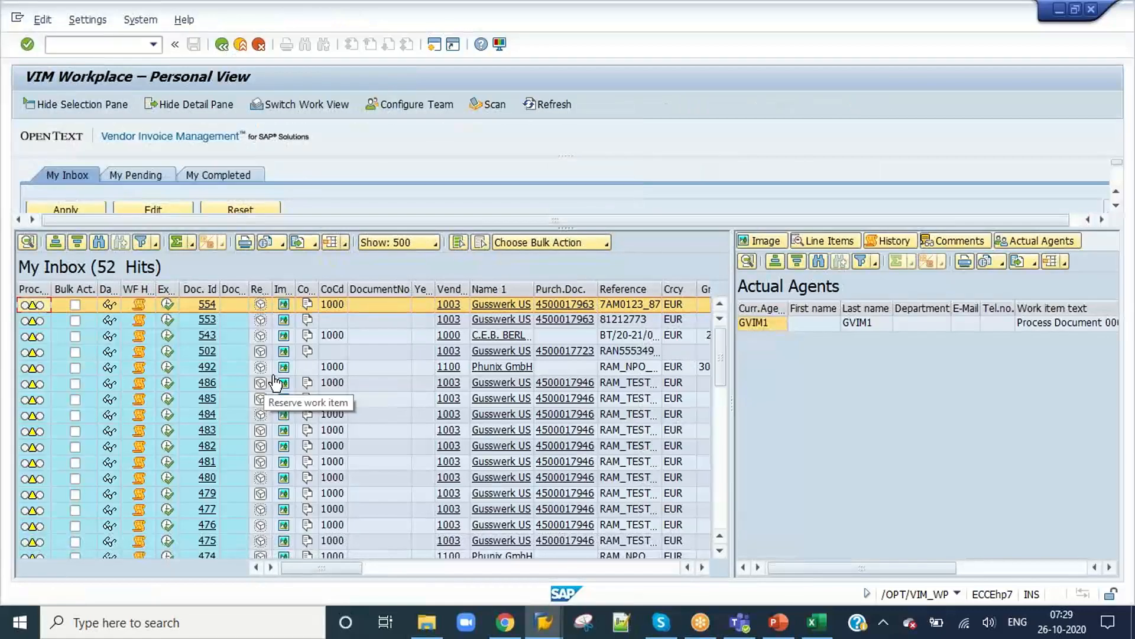
pyautogui.click(168, 305)
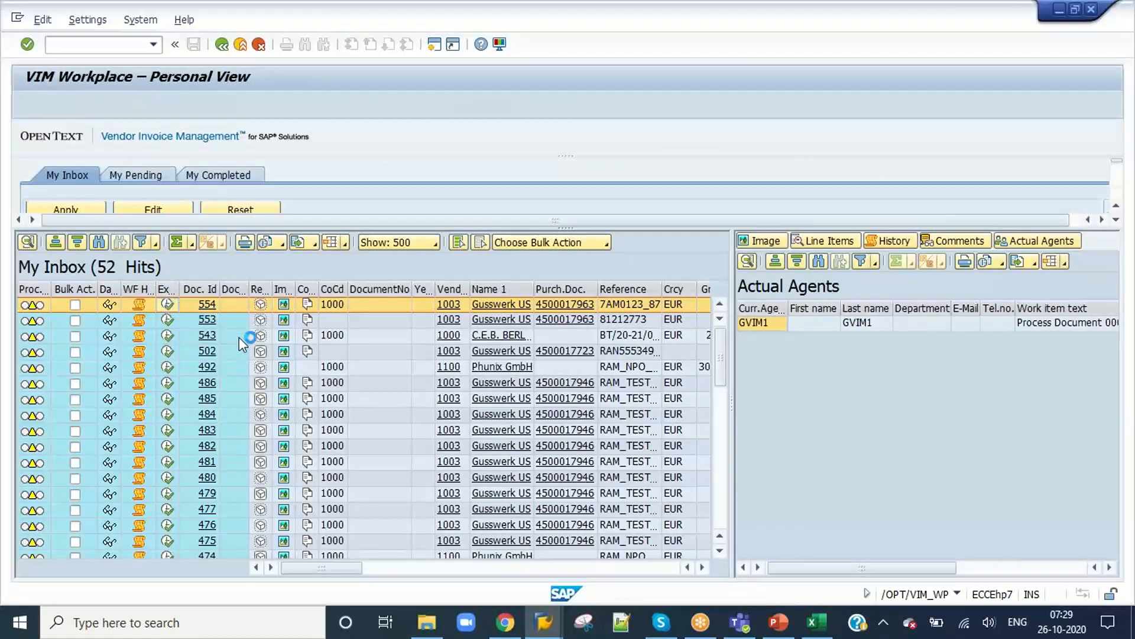
# Step: Examine whether document 554's fields are editable in Basic Data, Line Items, Accounting and Tax
pyautogui.scroll(-5, 210, 449)
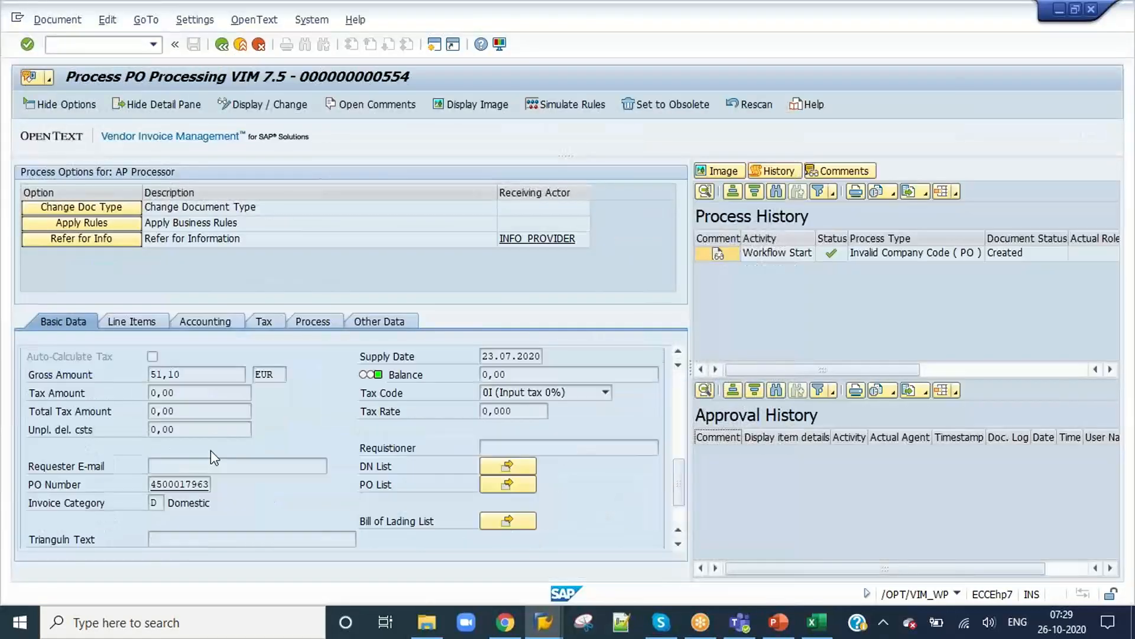
pyautogui.scroll(6, 211, 449)
pyautogui.click(212, 450)
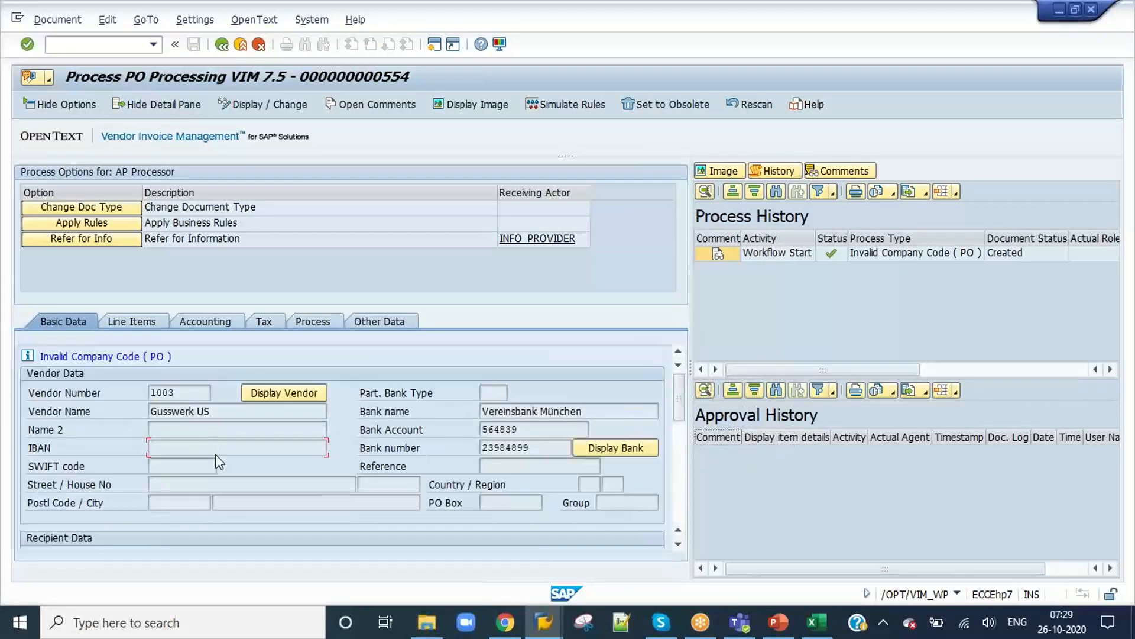
pyautogui.click(131, 321)
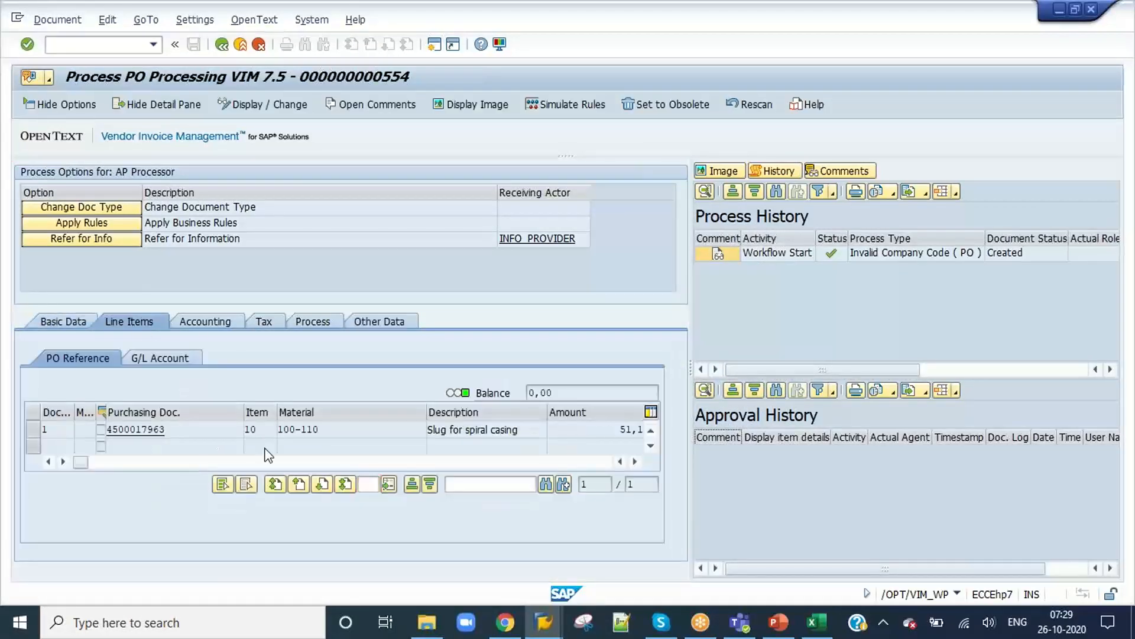
pyautogui.click(201, 323)
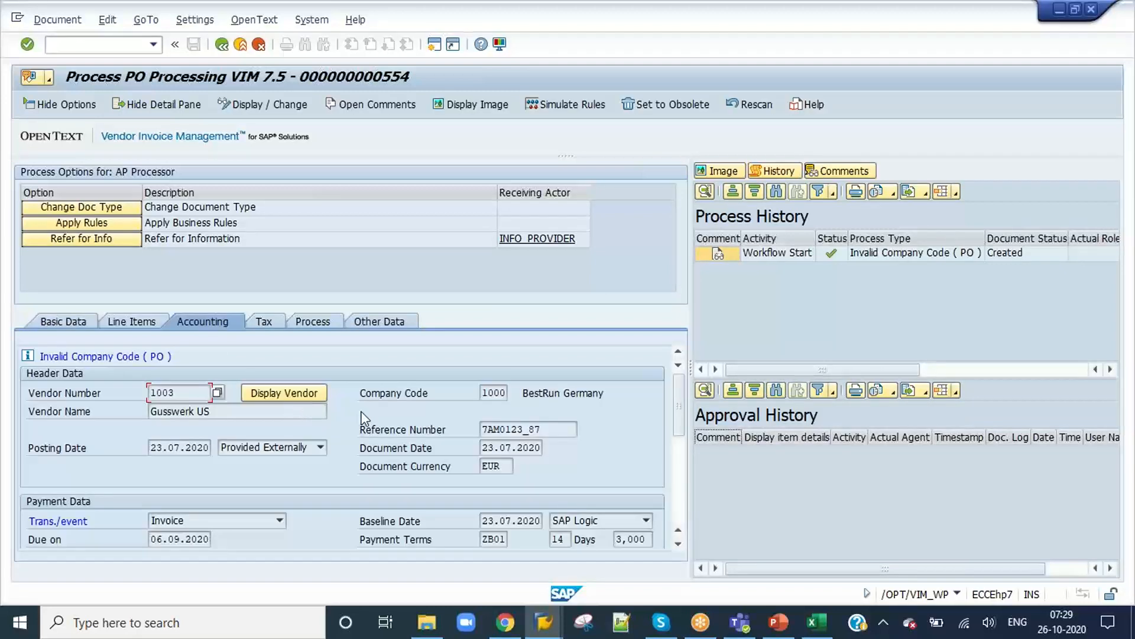
pyautogui.click(277, 324)
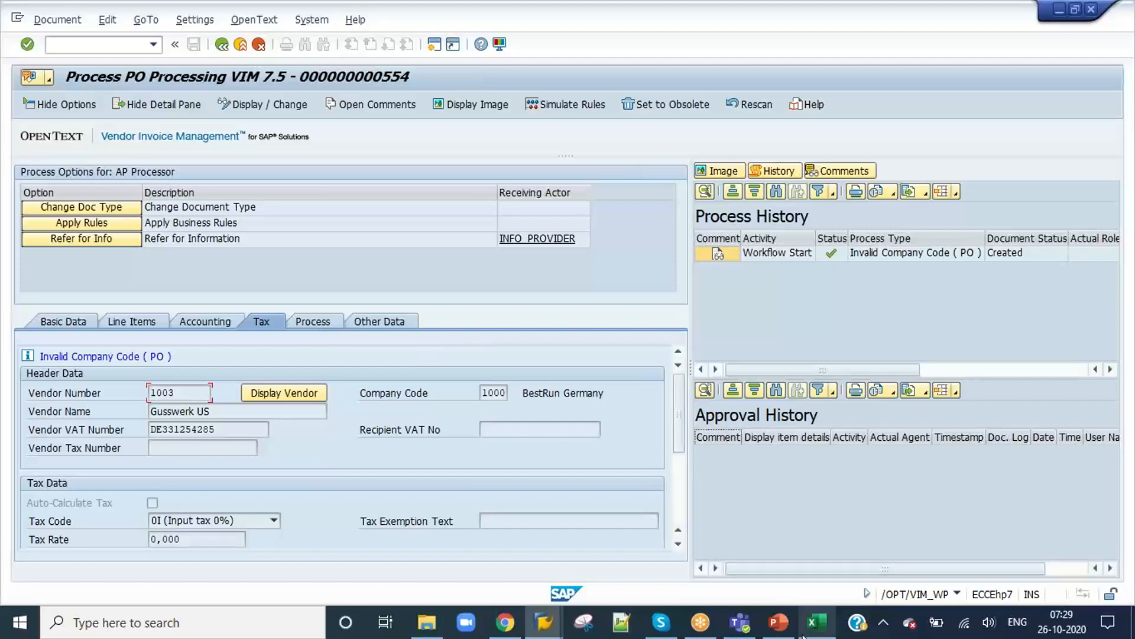
pyautogui.click(782, 628)
pyautogui.click(782, 628)
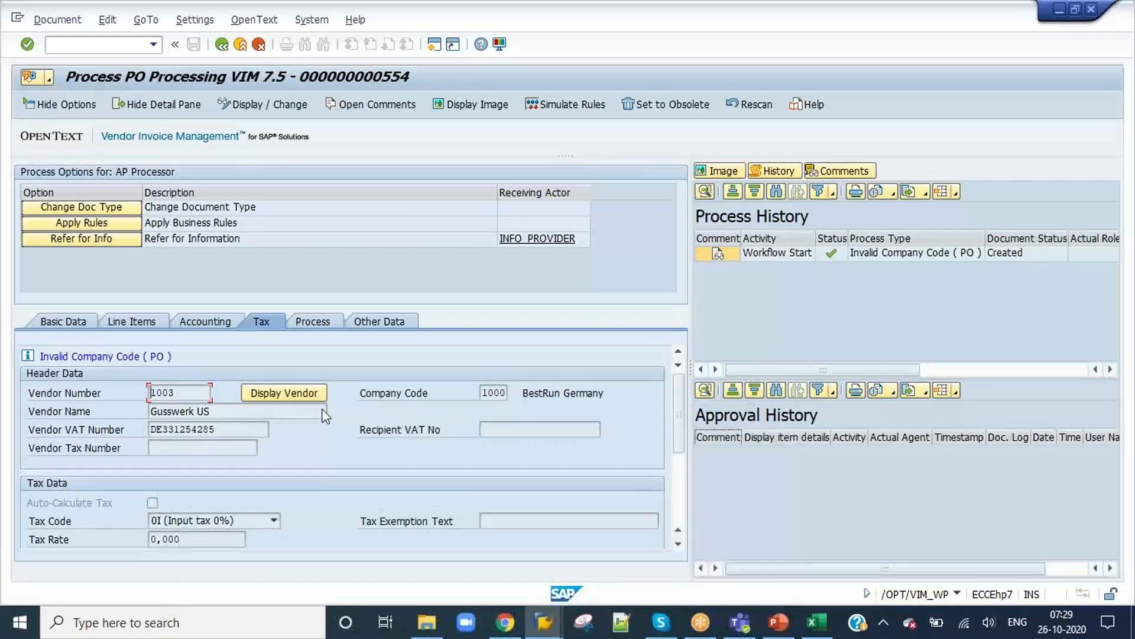
# Step: Delete the process type 500 entry for role ZVIM_APS_7 from characteristic DE's screen configuration and save
pyautogui.click(544, 626)
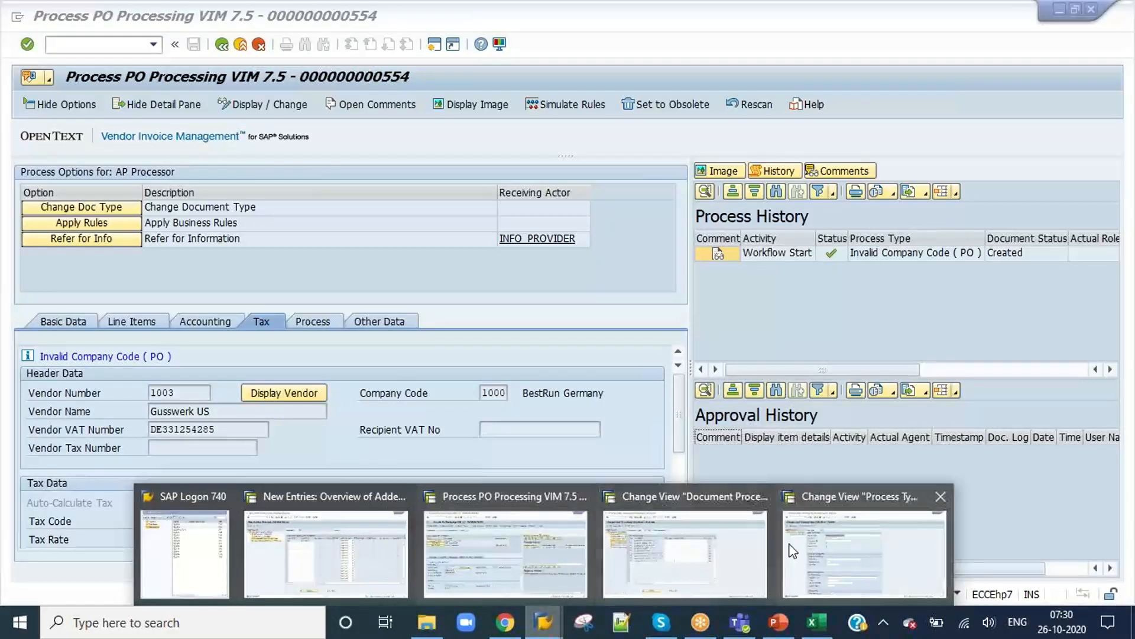
pyautogui.click(375, 568)
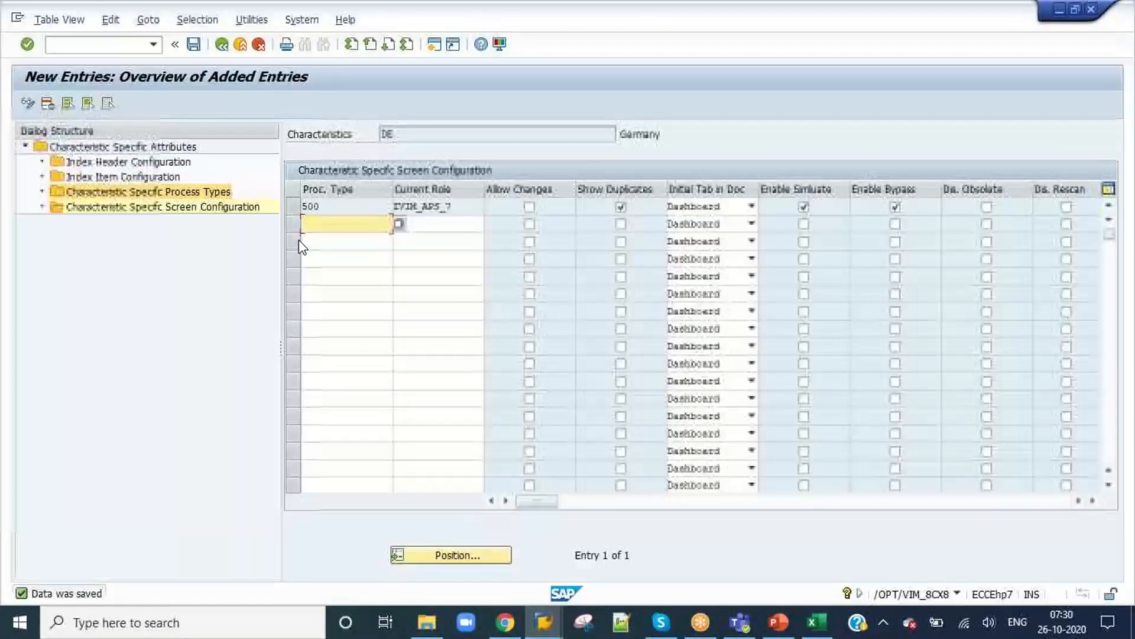
pyautogui.click(380, 209)
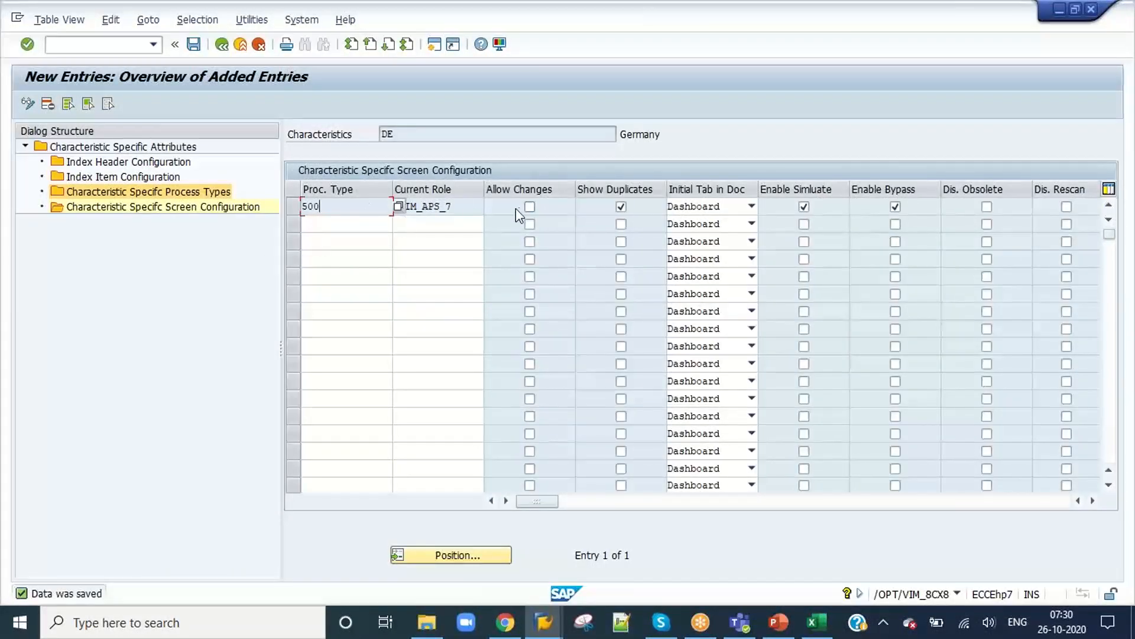
pyautogui.click(149, 211)
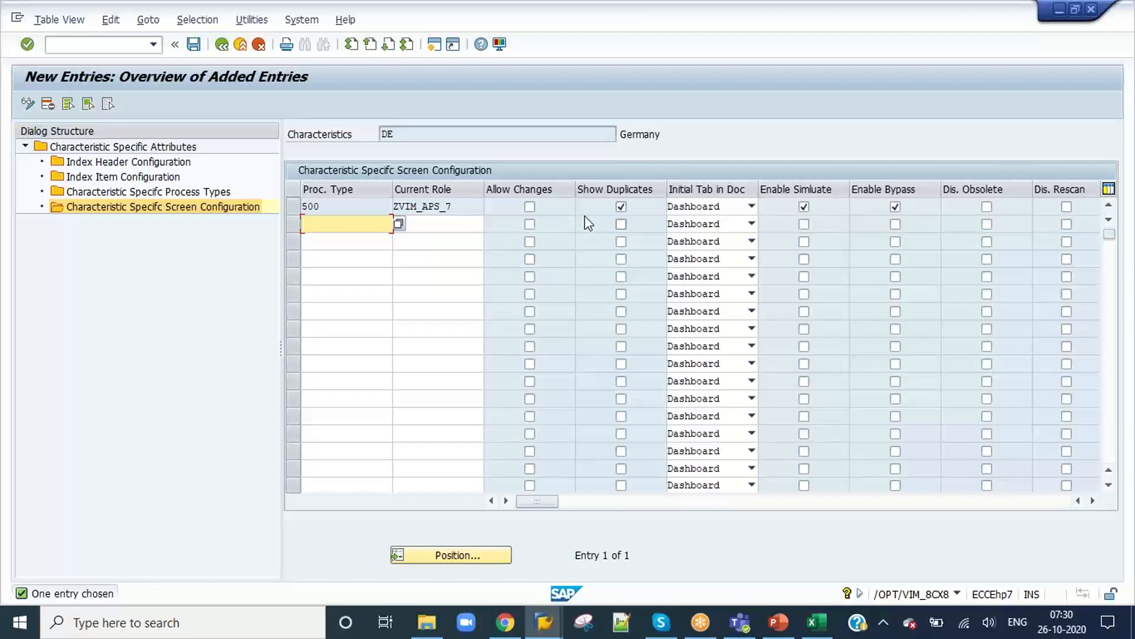
pyautogui.click(462, 210)
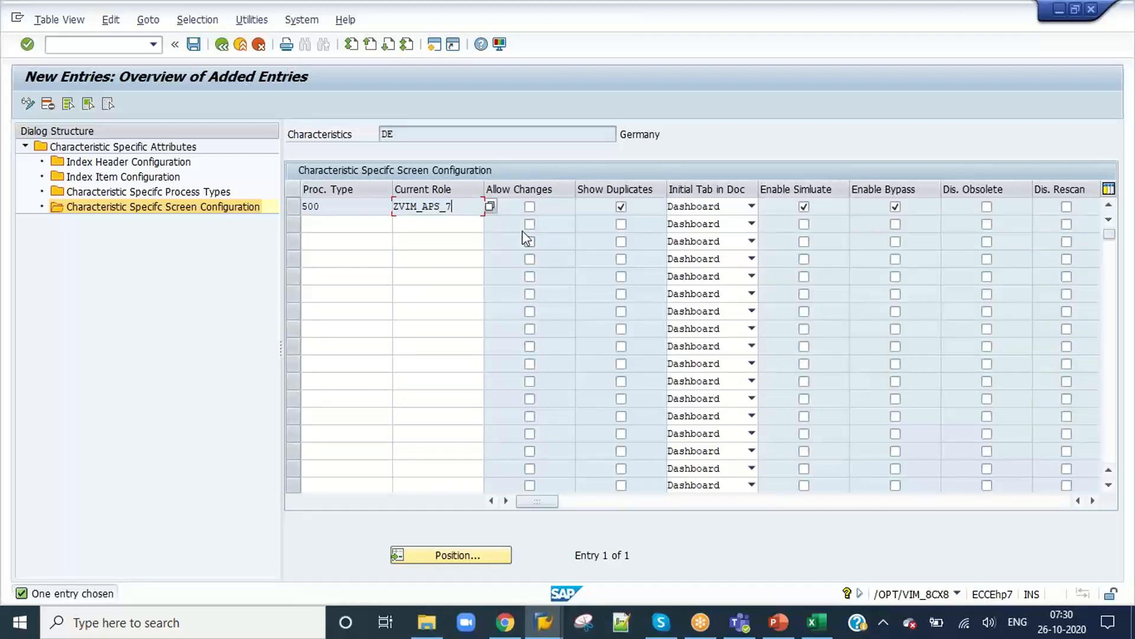
pyautogui.click(297, 210)
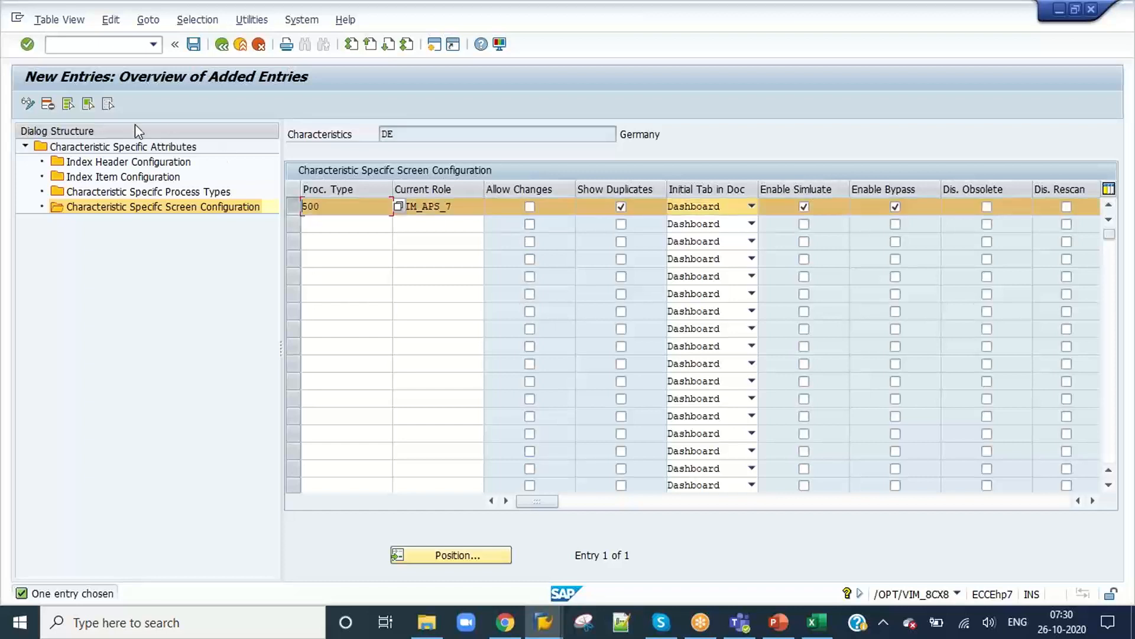
pyautogui.click(48, 105)
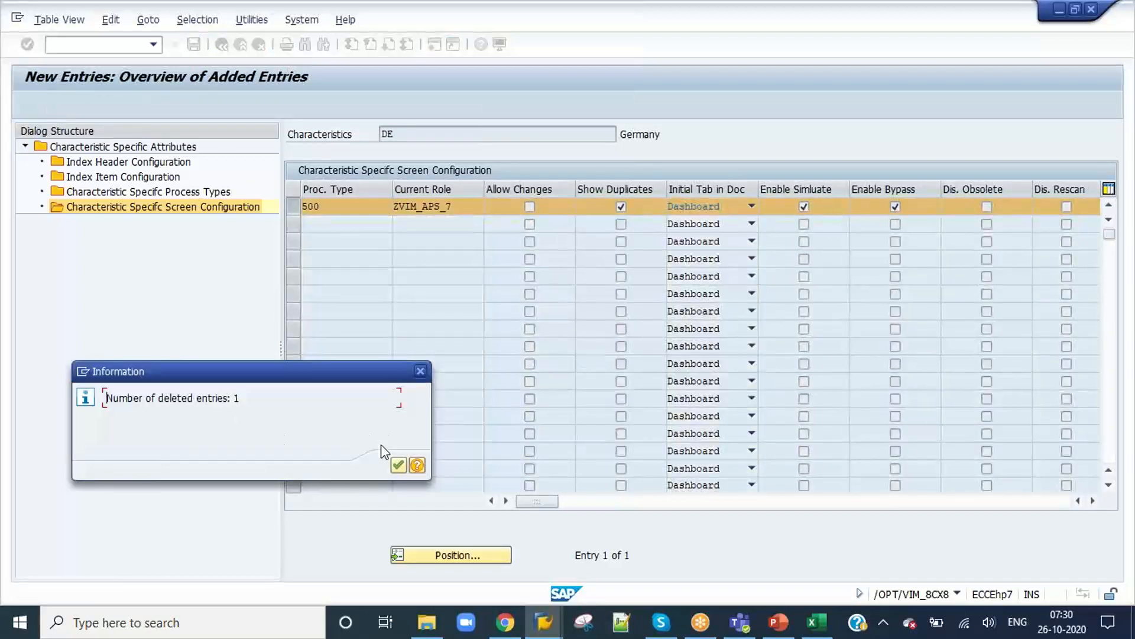
pyautogui.click(399, 467)
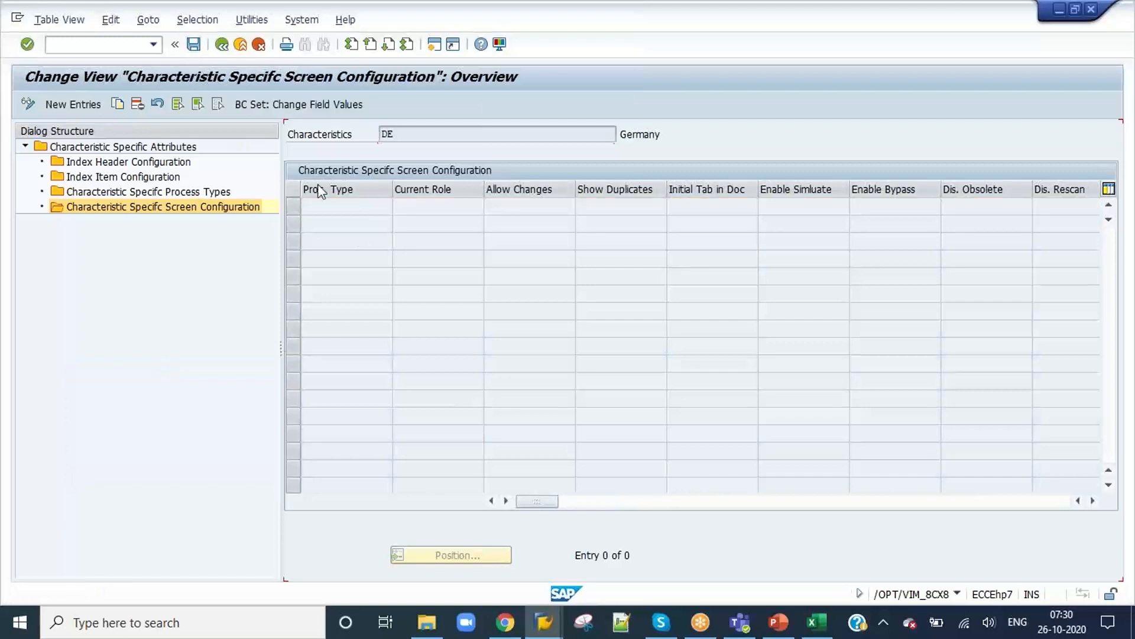
# Step: Switch to the Daily Class Details presentation in PowerPoint and duplicate slide 22
pyautogui.click(778, 632)
pyautogui.click(114, 528)
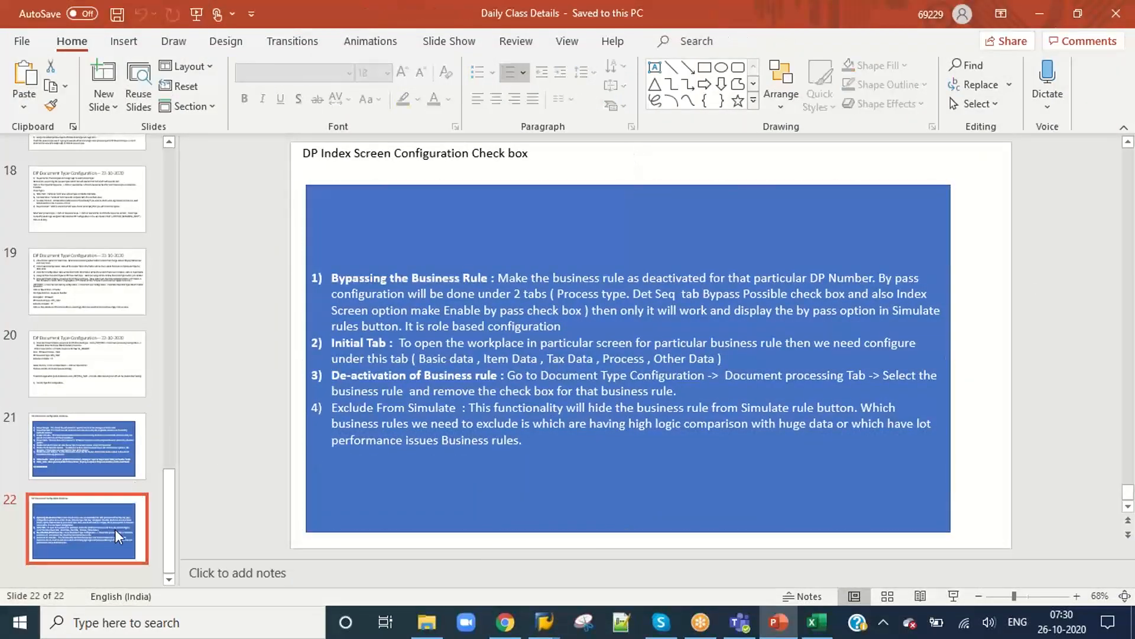
pyautogui.rightClick(107, 534)
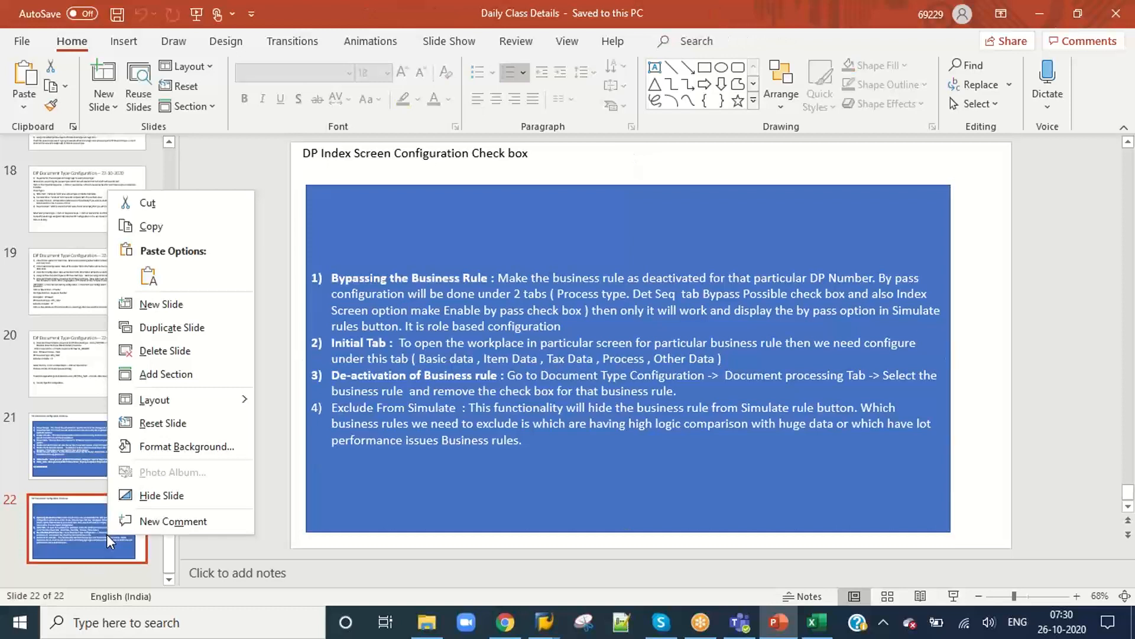
pyautogui.click(159, 227)
pyautogui.rightClick(72, 571)
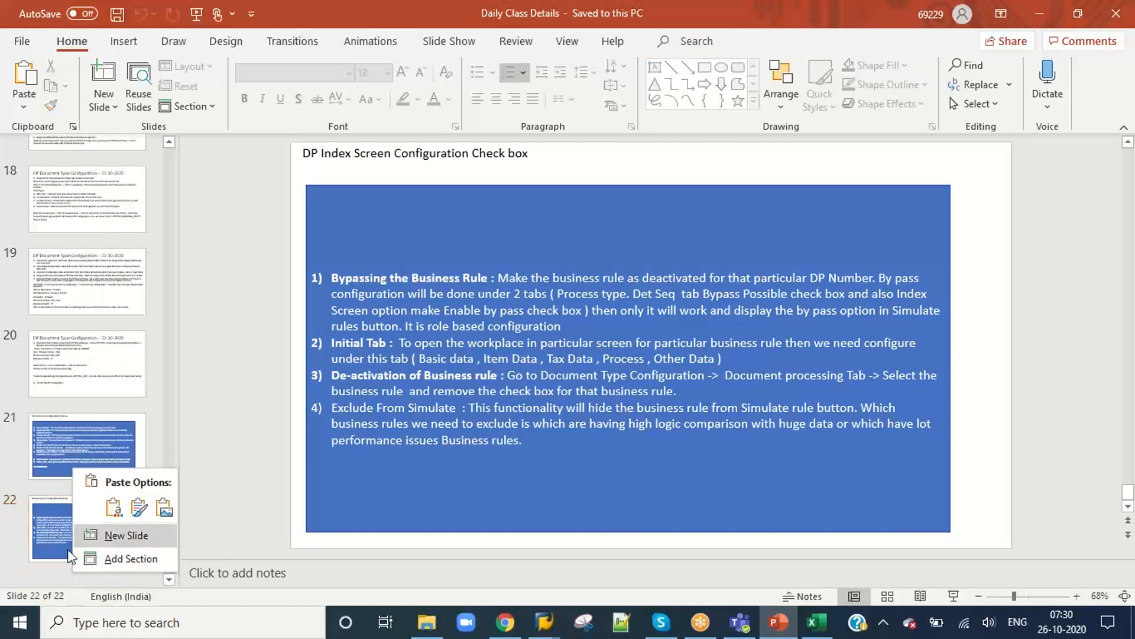
pyautogui.rightClick(31, 526)
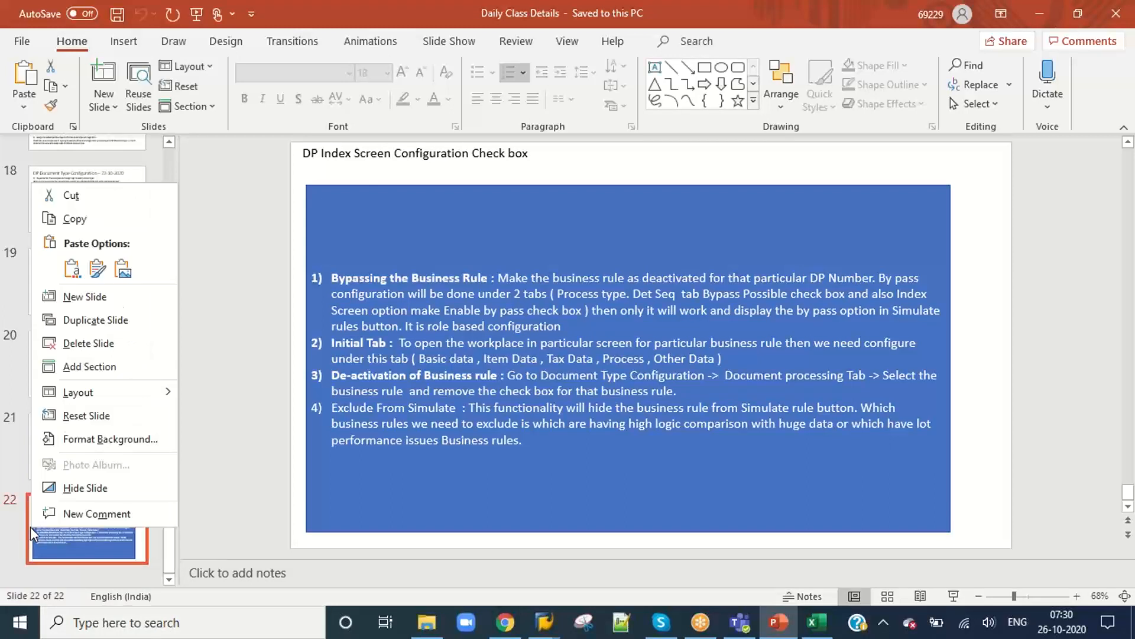
pyautogui.click(95, 320)
# Step: Clear the numbered business rule notes from the blue box on the duplicated slide
pyautogui.click(543, 454)
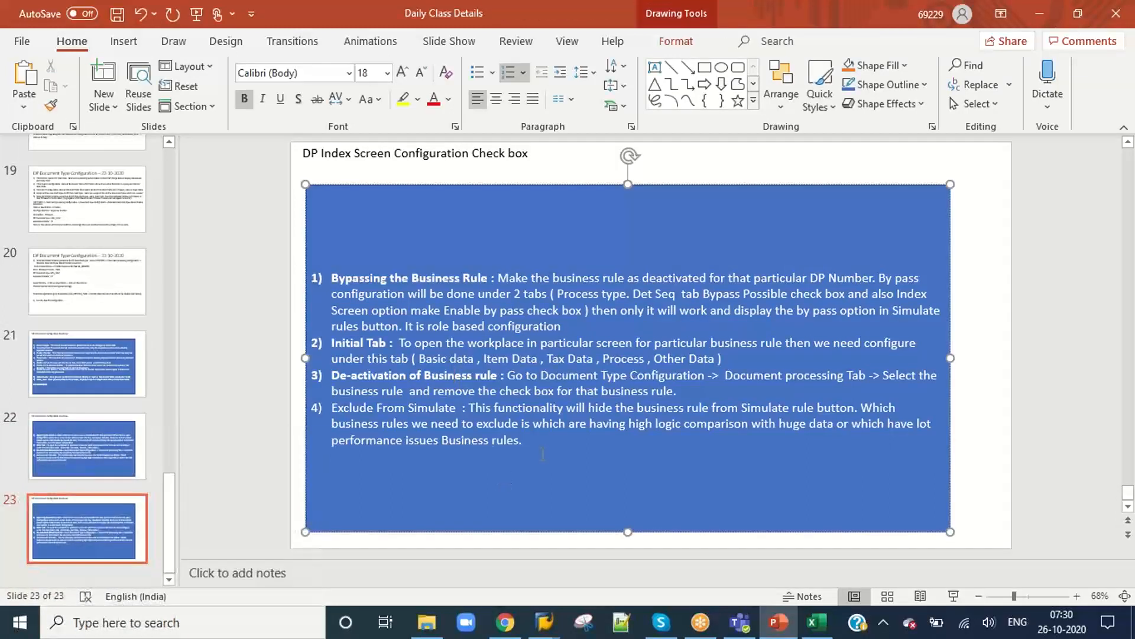
pyautogui.moveTo(543, 451); pyautogui.dragTo(330, 283)
pyautogui.press('Delete')
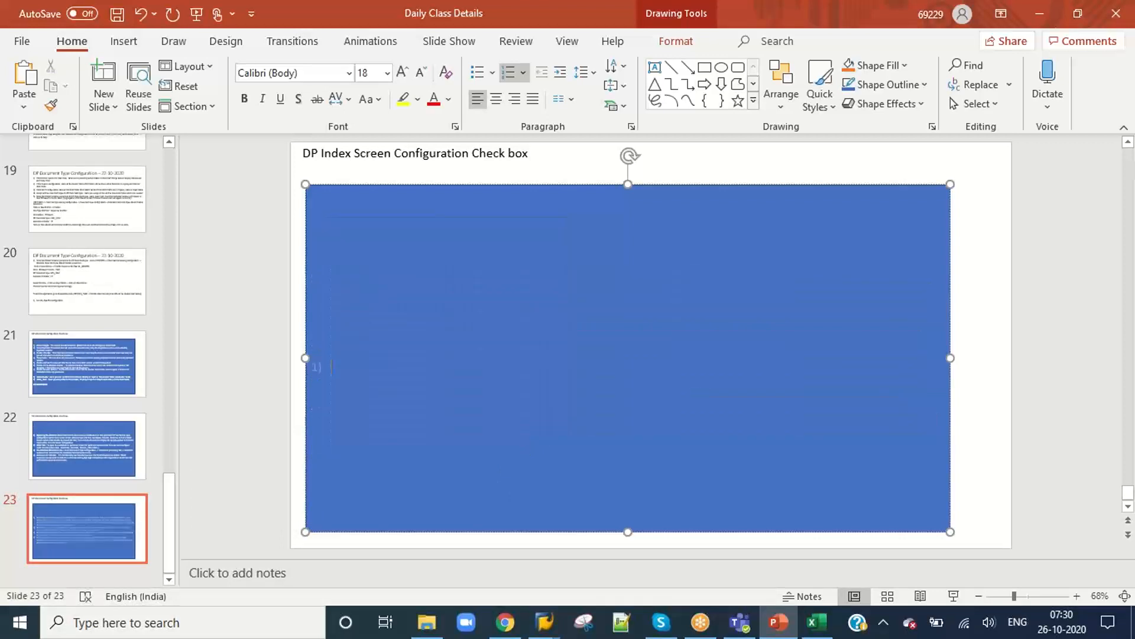
# Step: Replace the title of slide 23 with "Country specific Configuration" and select the blue box below it
pyautogui.click(355, 153)
pyautogui.hotkey('ctrl', 'a')
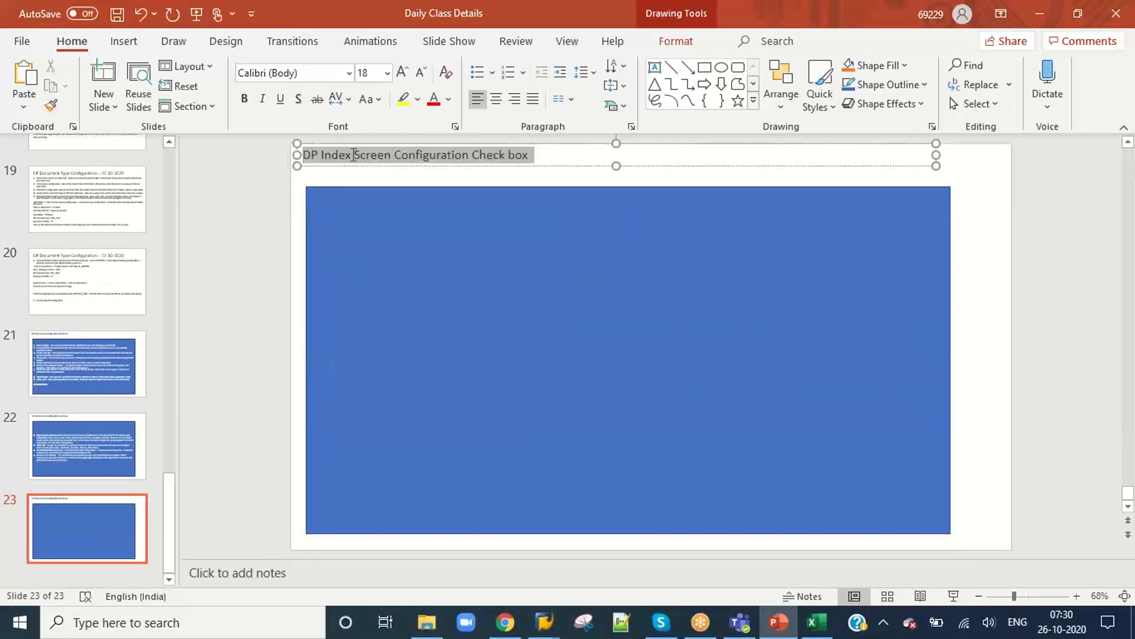
pyautogui.press('Delete')
pyautogui.write('Country specifi')
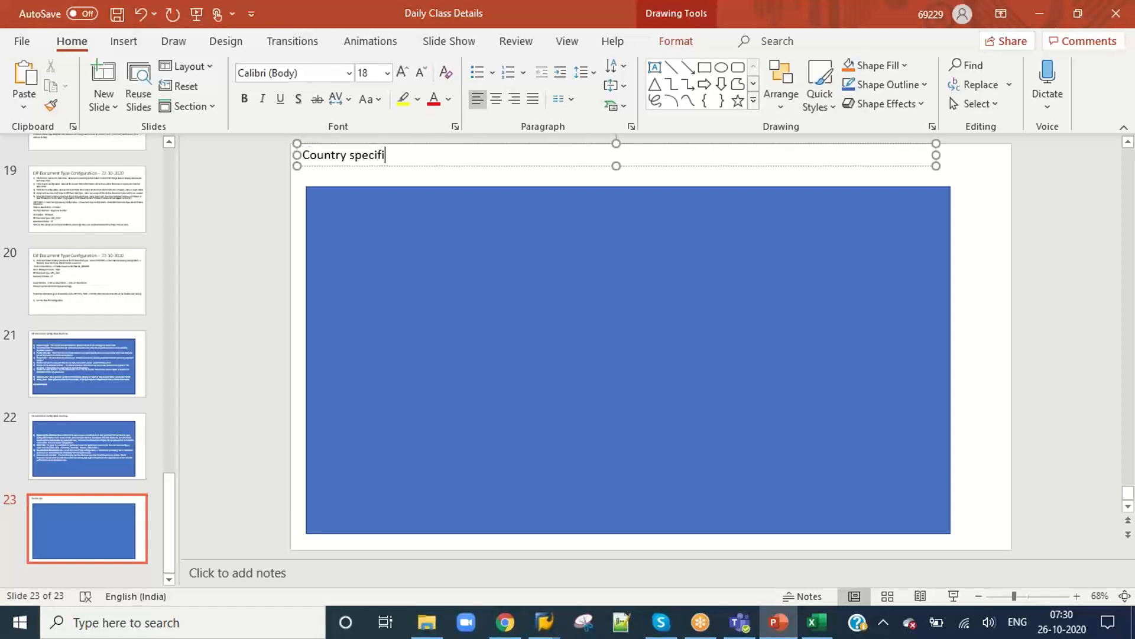
pyautogui.write('c Configuration')
pyautogui.click(373, 228)
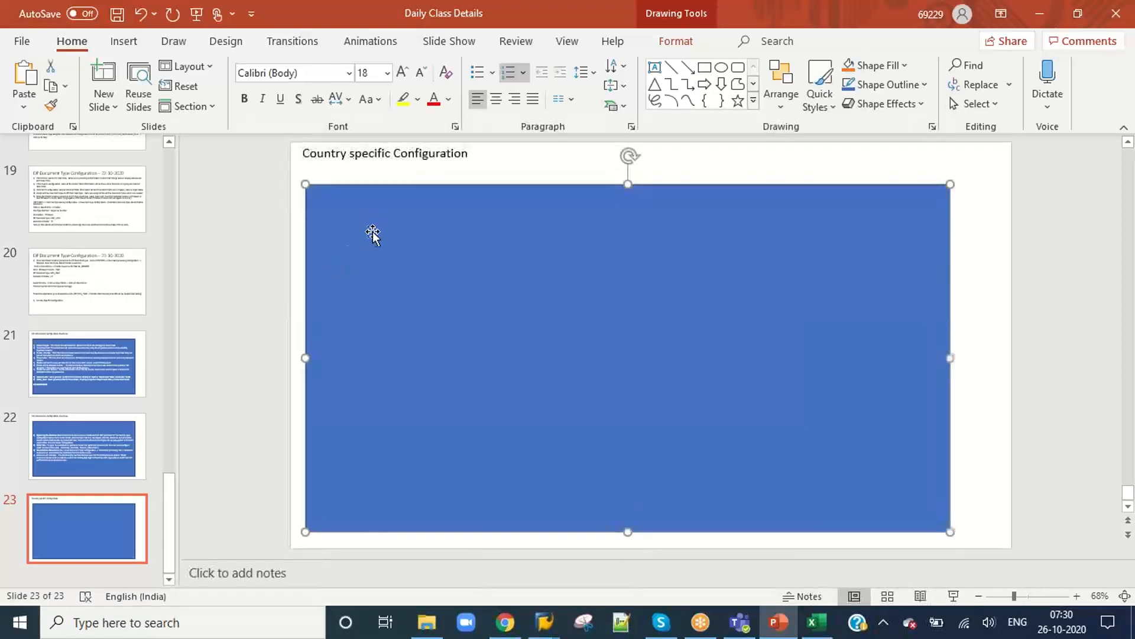